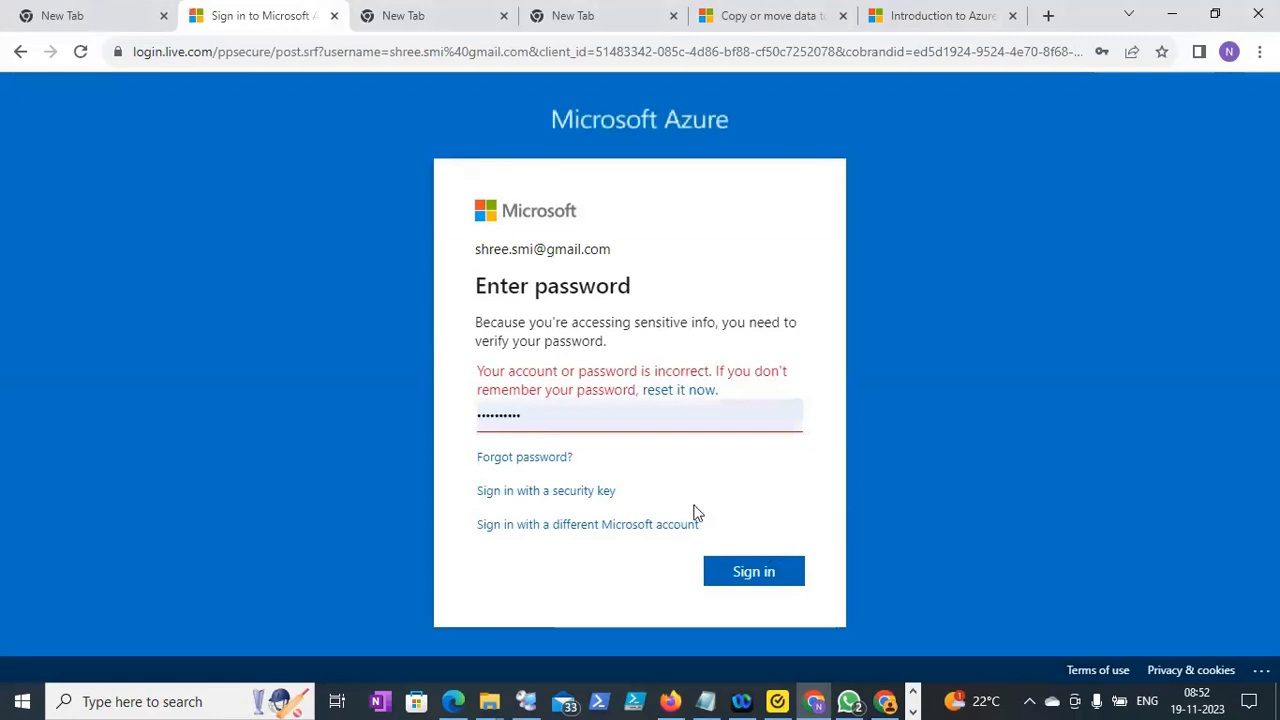
Try to sign in to Microsoft Azure with the browser's saved account password, and close the sign-in page
left_click(592, 423)
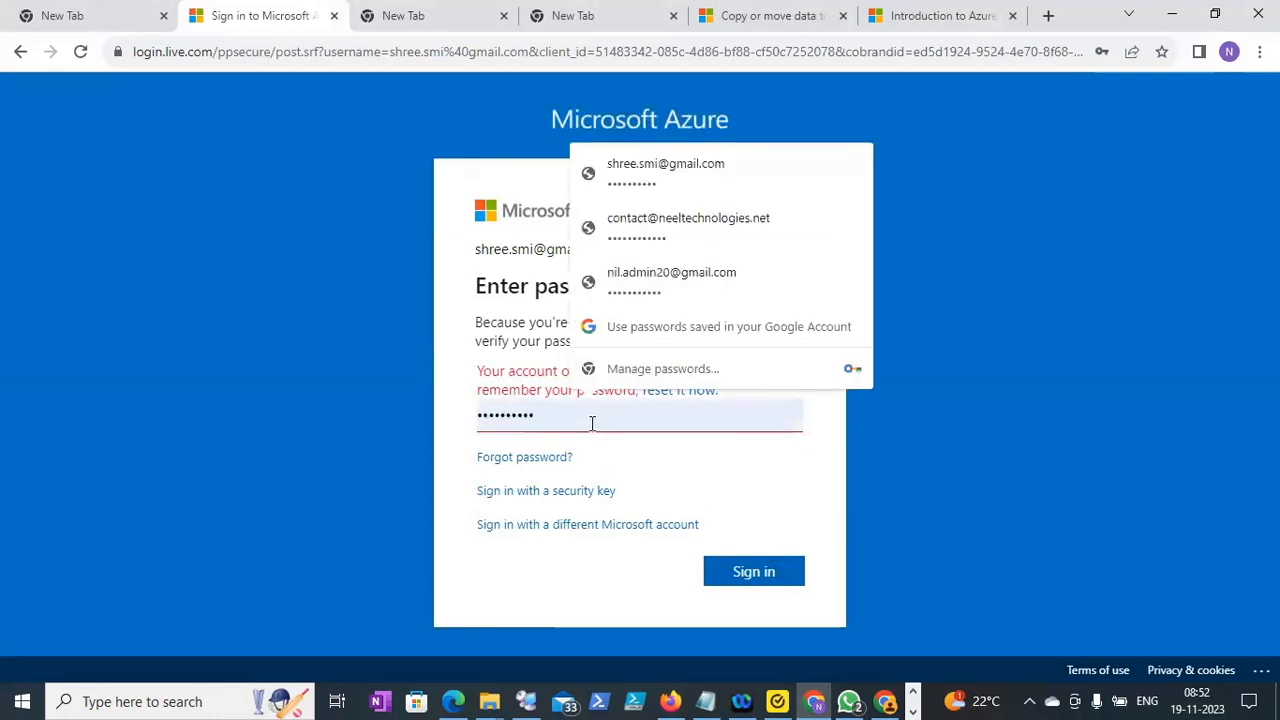
left_click(671, 167)
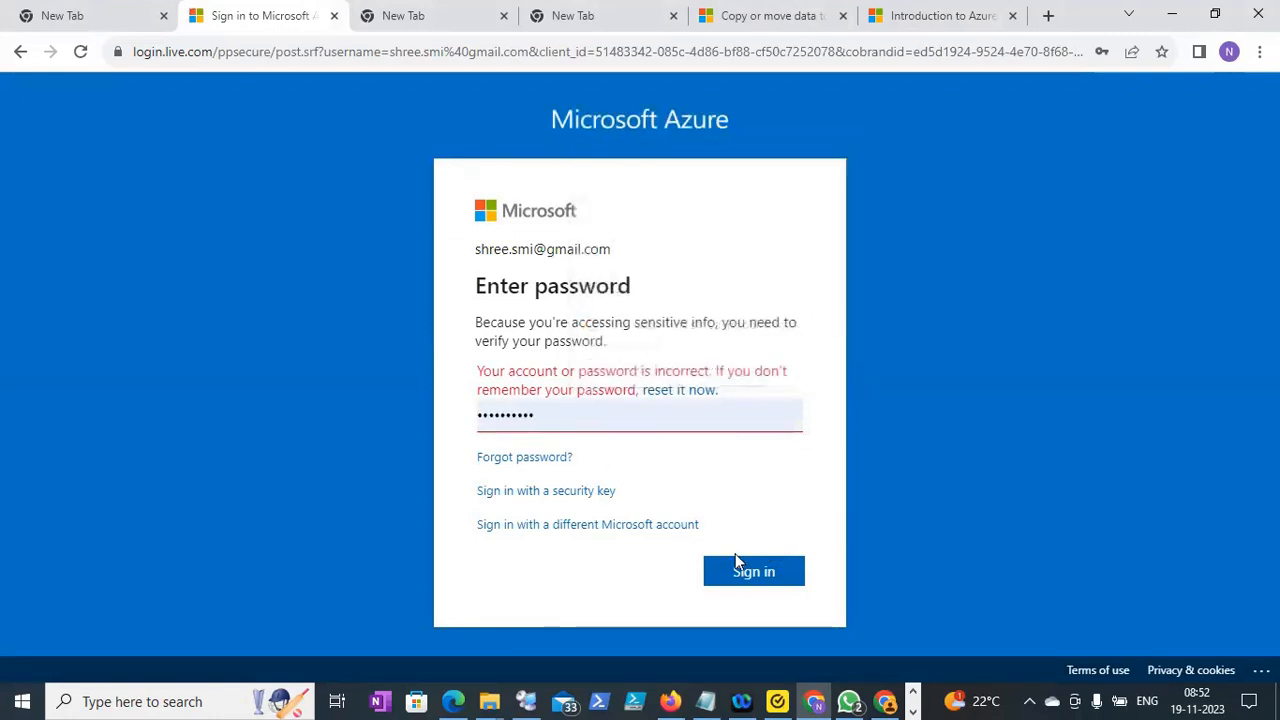
left_click(752, 572)
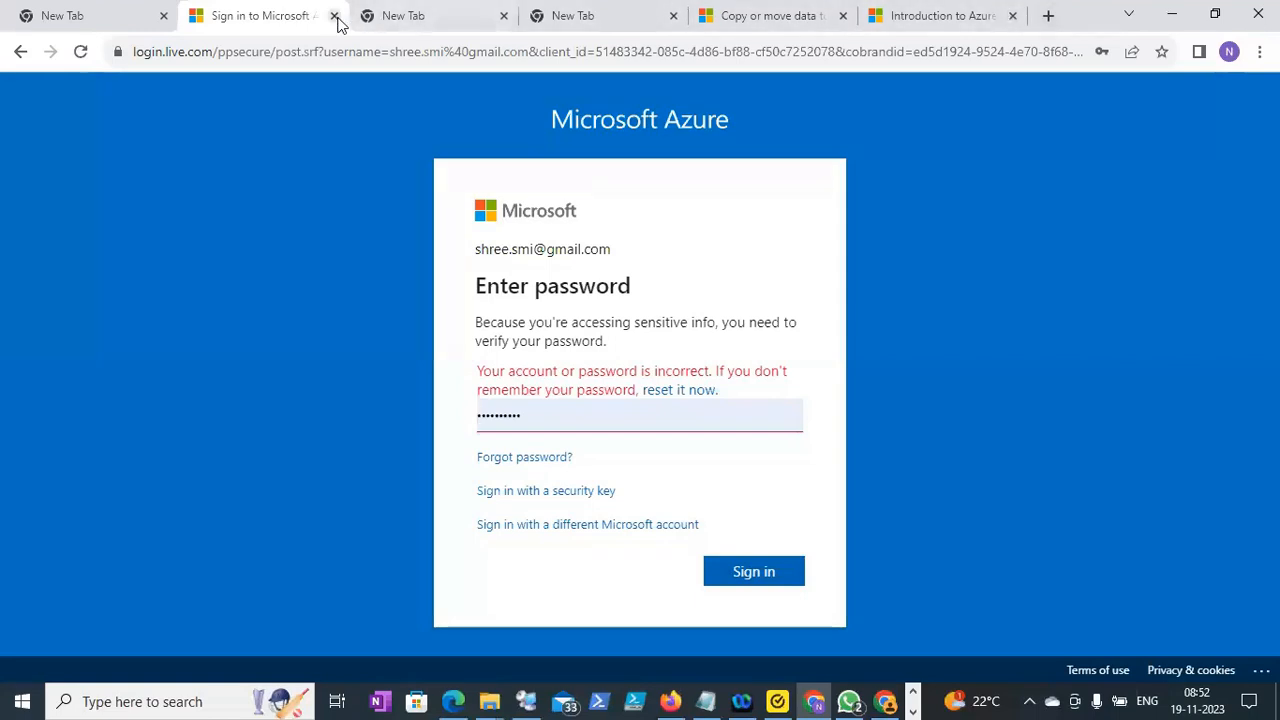
left_click(334, 16)
Switch to Microsoft Edge, open the Azure portal and sign in with the first listed account and its saved password
left_click(458, 701)
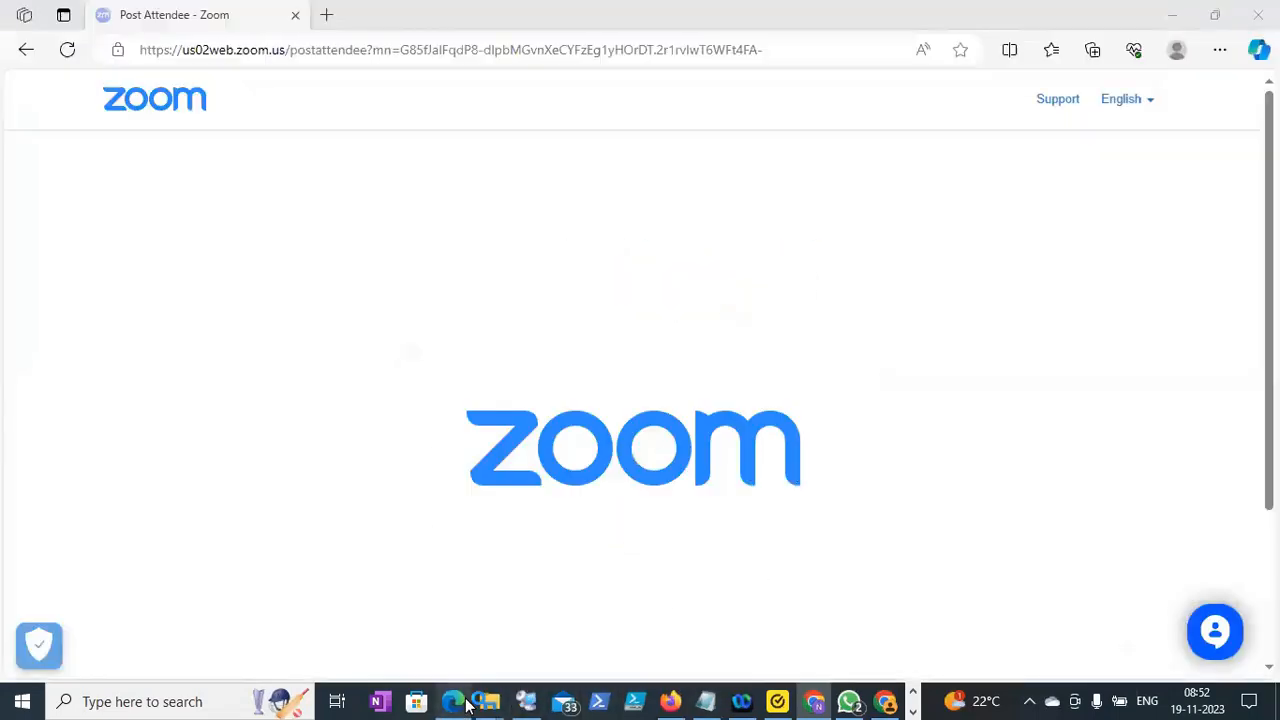
key("ctrl+l")
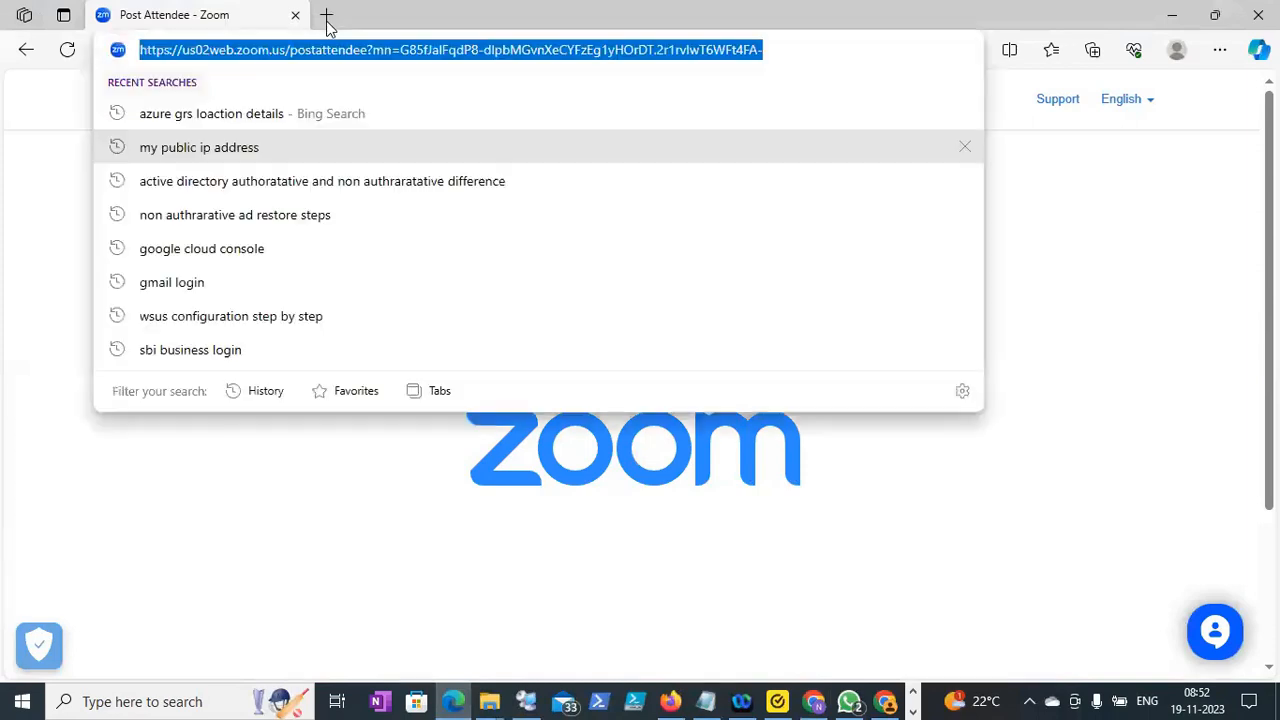
type("porta")
key("Return")
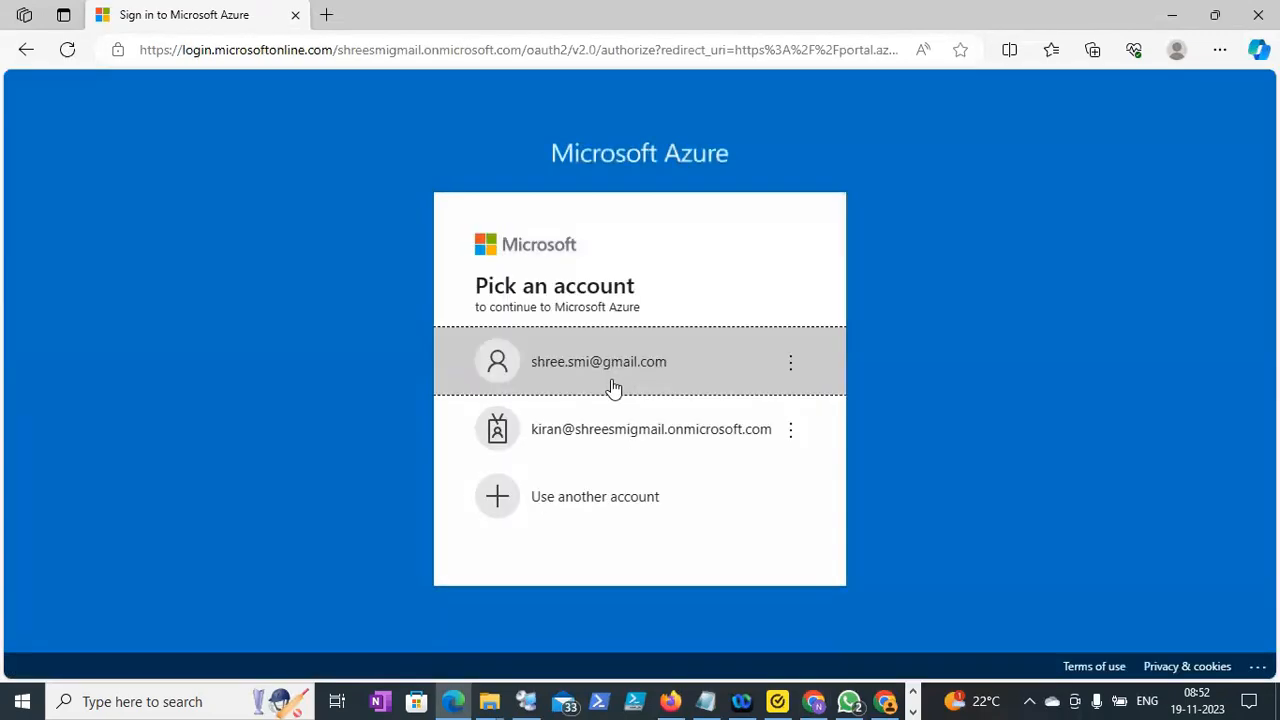
left_click(613, 388)
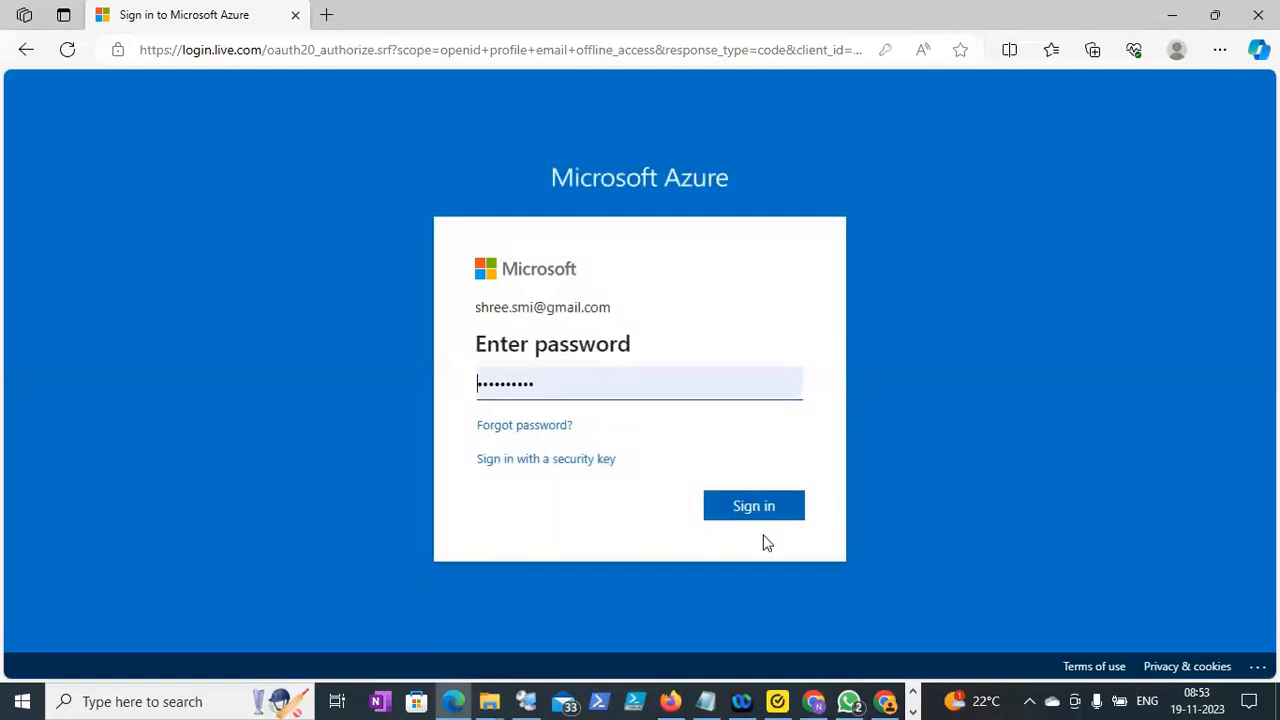
left_click(757, 505)
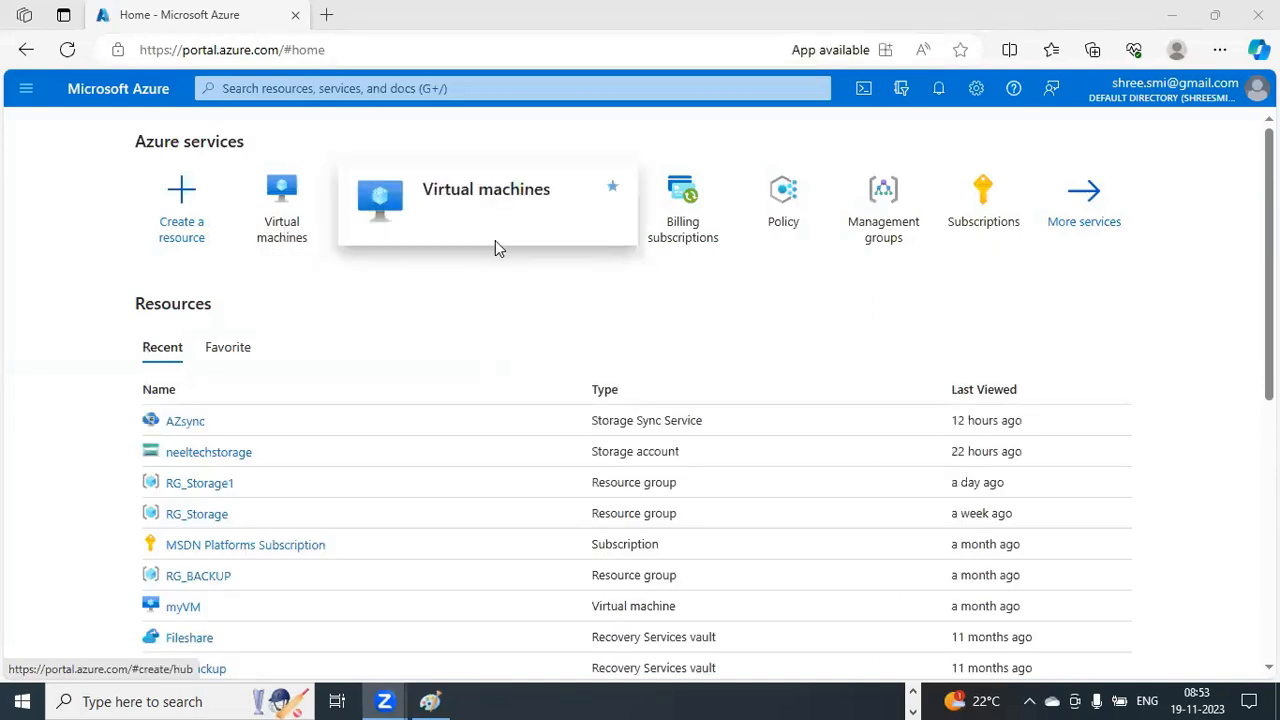
Start the virtual machine myVM from the Virtual machines list
left_click(275, 206)
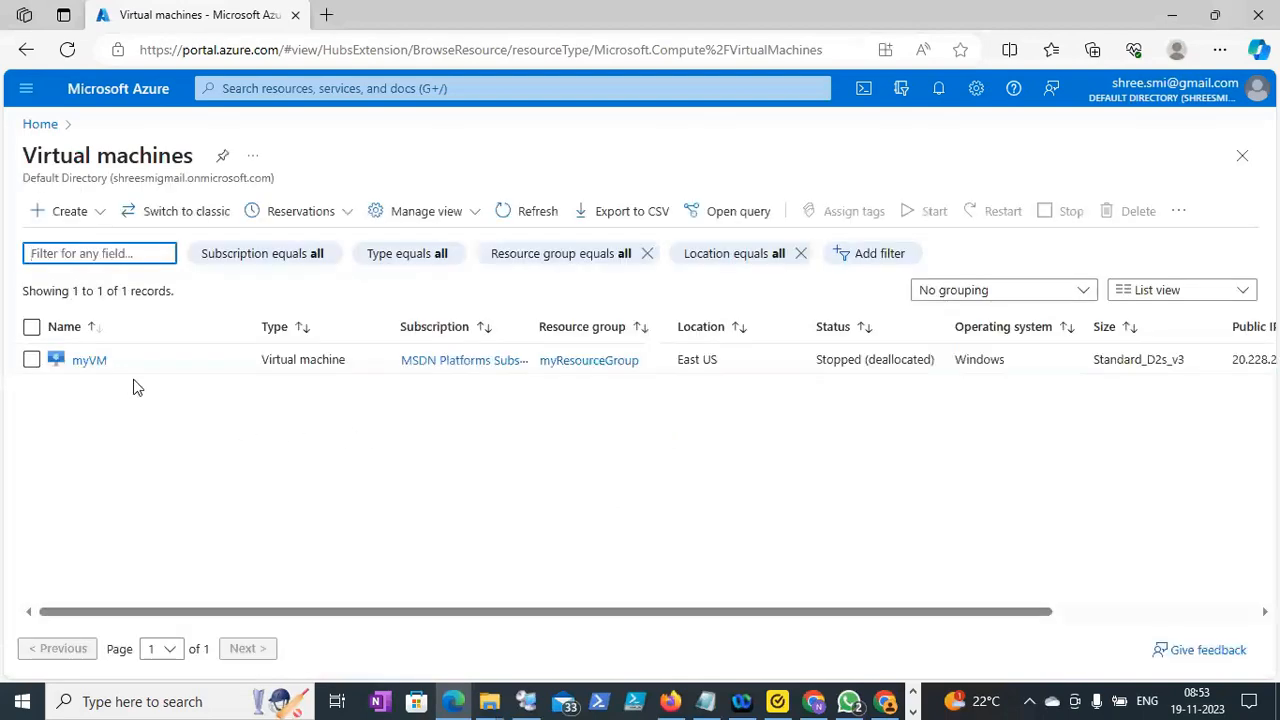
left_click(32, 360)
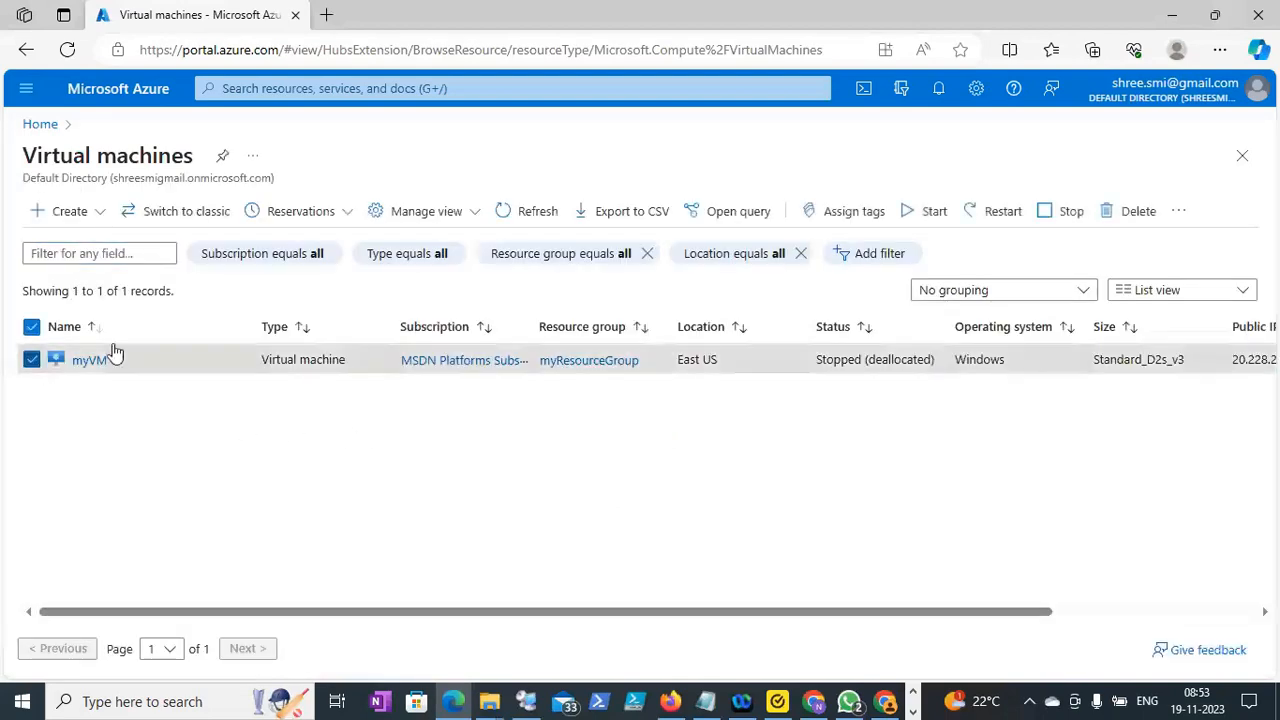
left_click(929, 214)
left_click(58, 316)
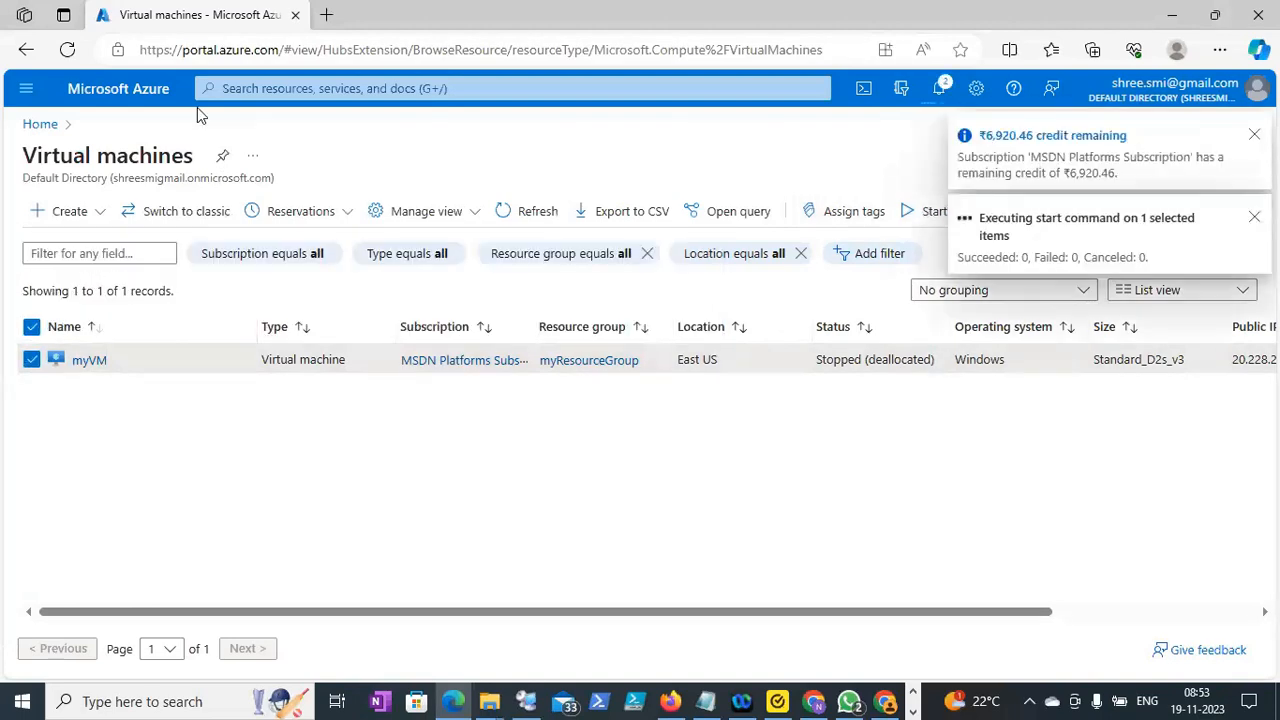
Duplicate the Virtual machines browser tab and go to the portal home page in the copy
right_click(205, 12)
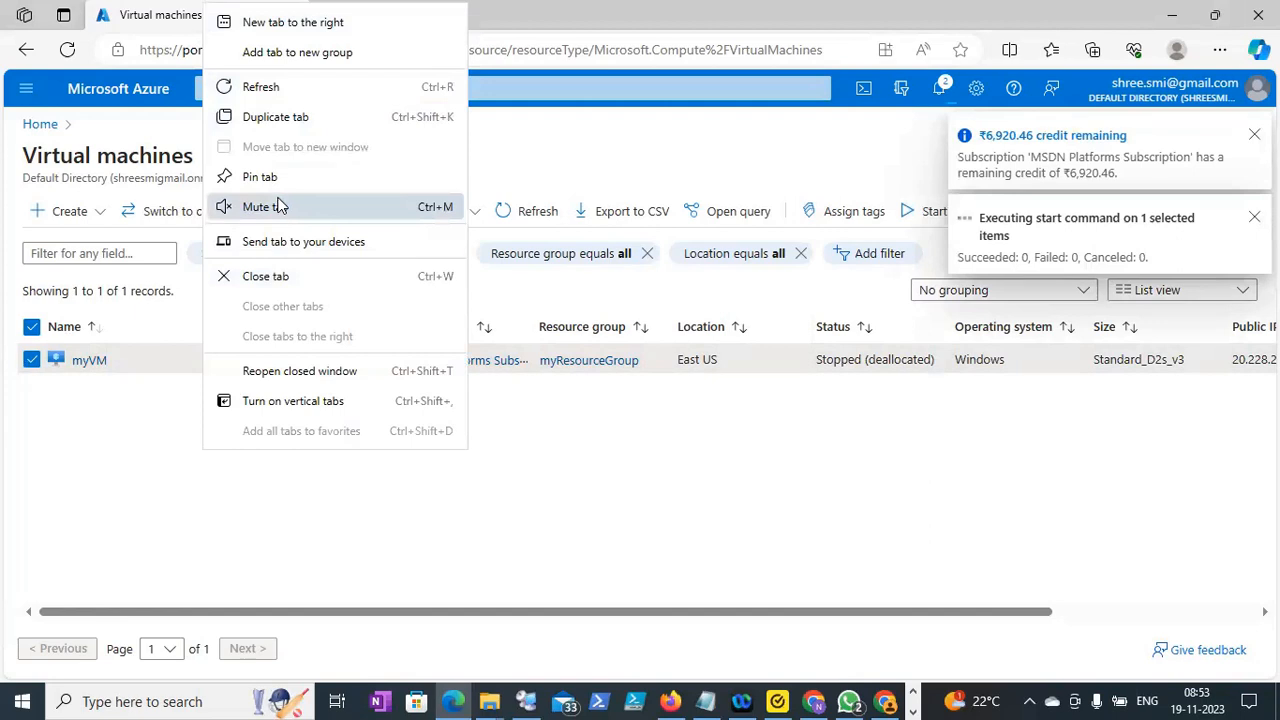
left_click(275, 117)
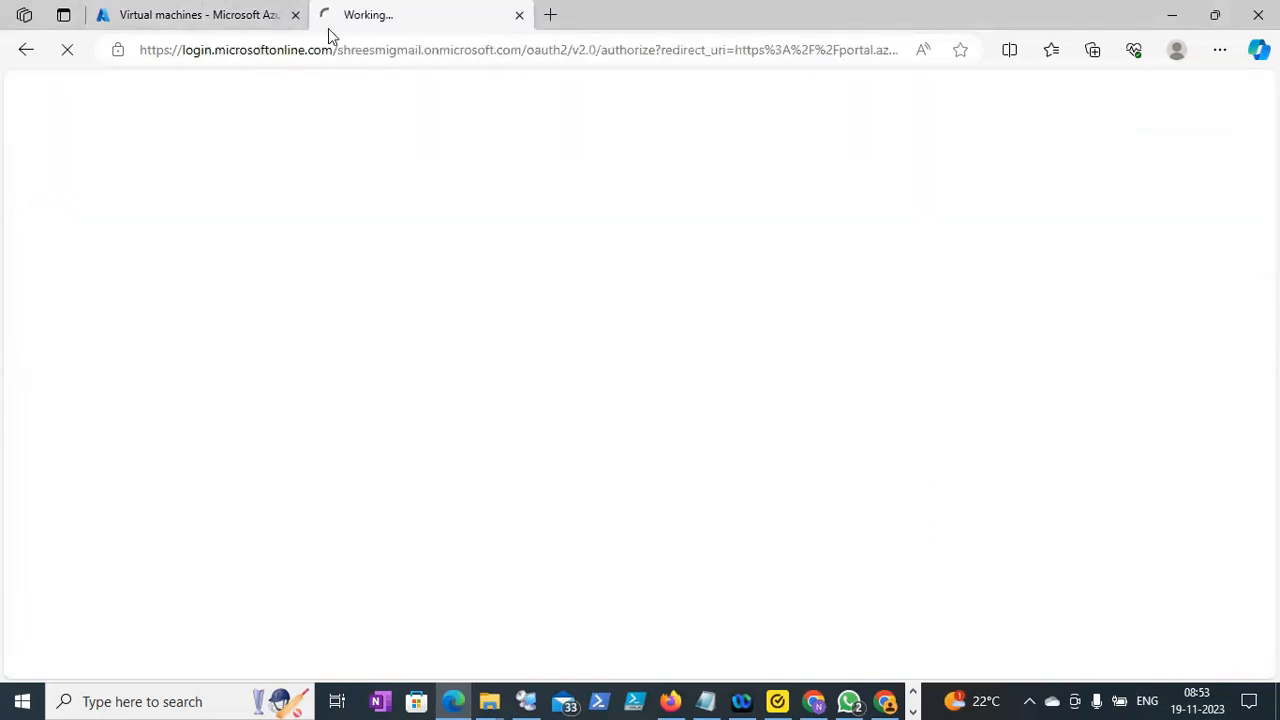
left_click(262, 18)
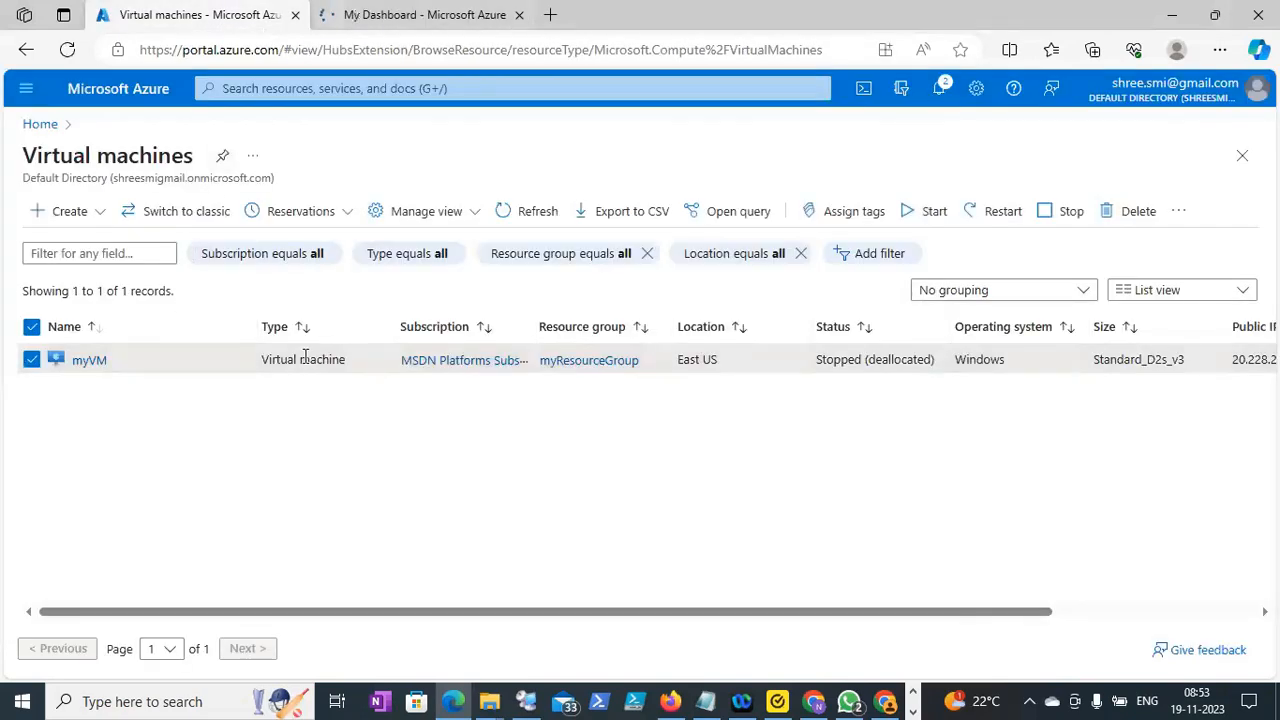
key("ctrl+Tab")
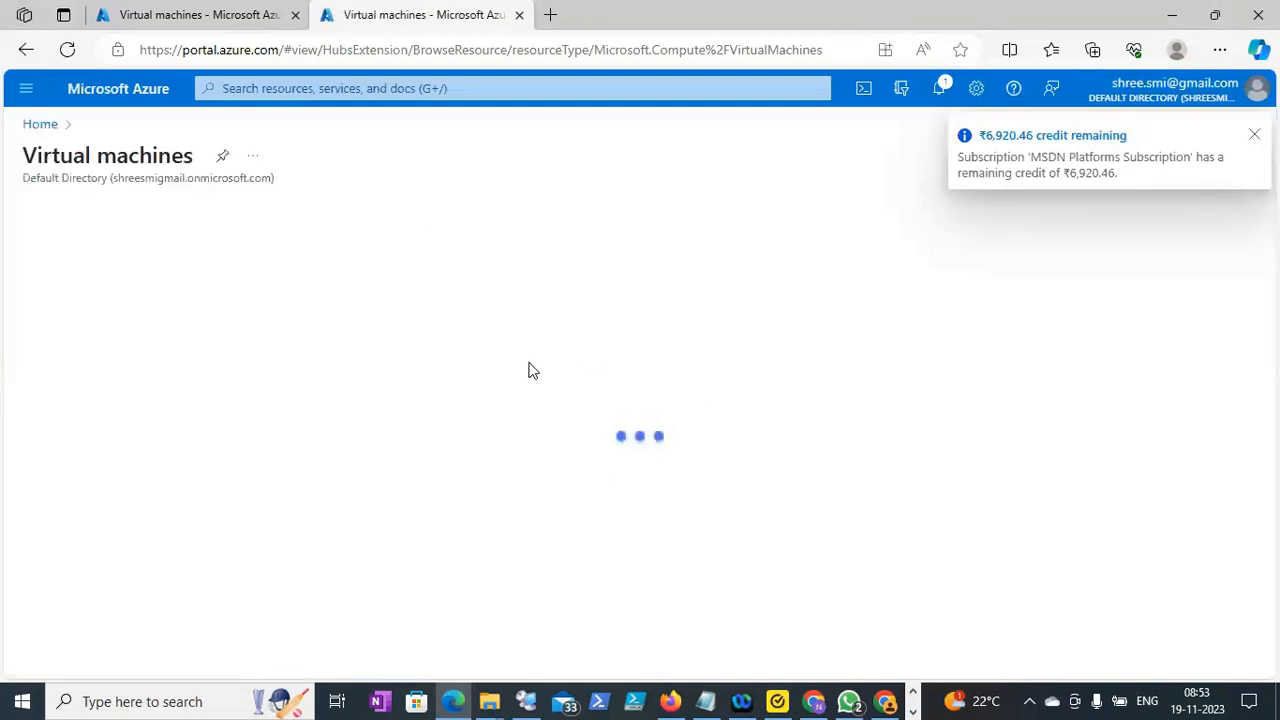
left_click(43, 126)
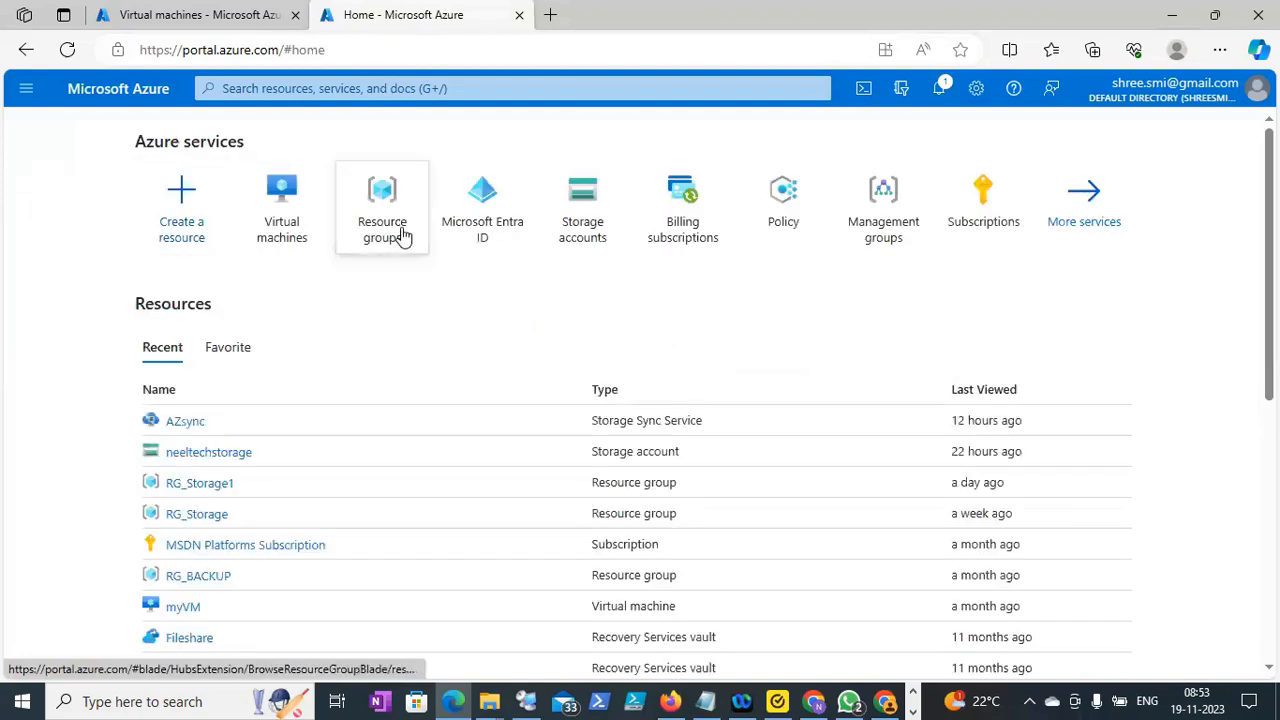
Show the file shares of the neeltechstorage storage account
left_click(566, 234)
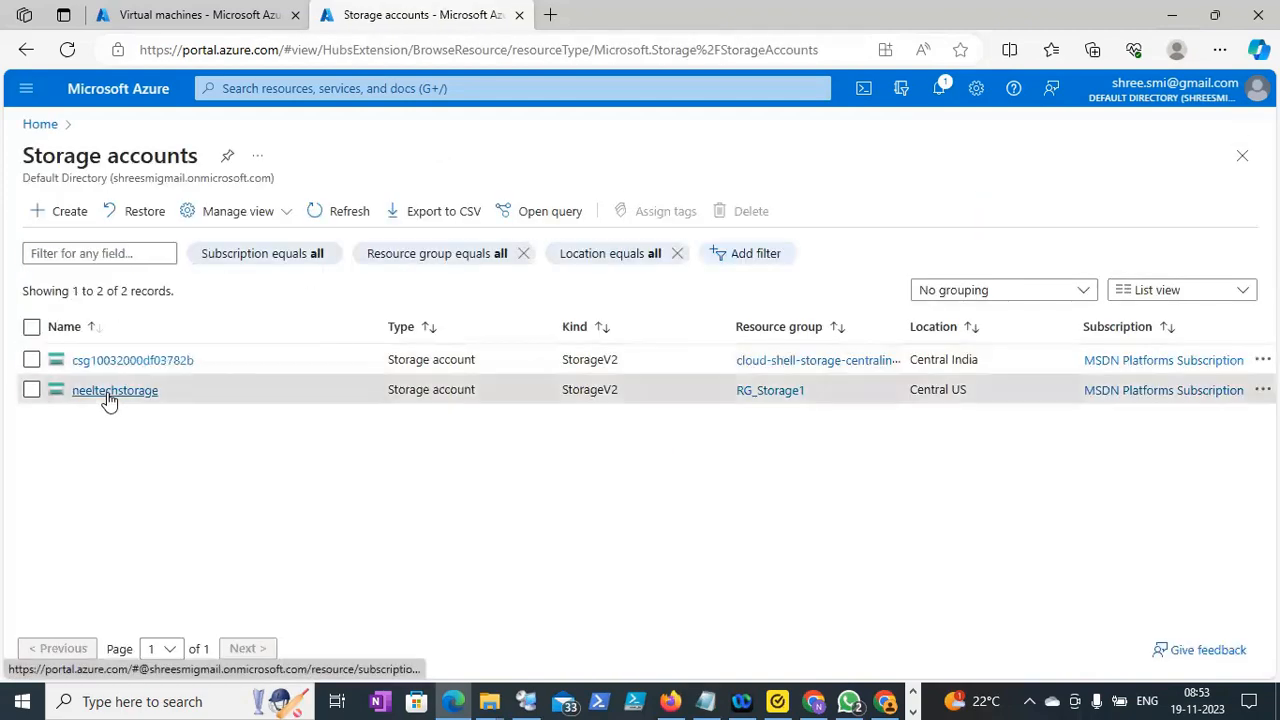
left_click(110, 392)
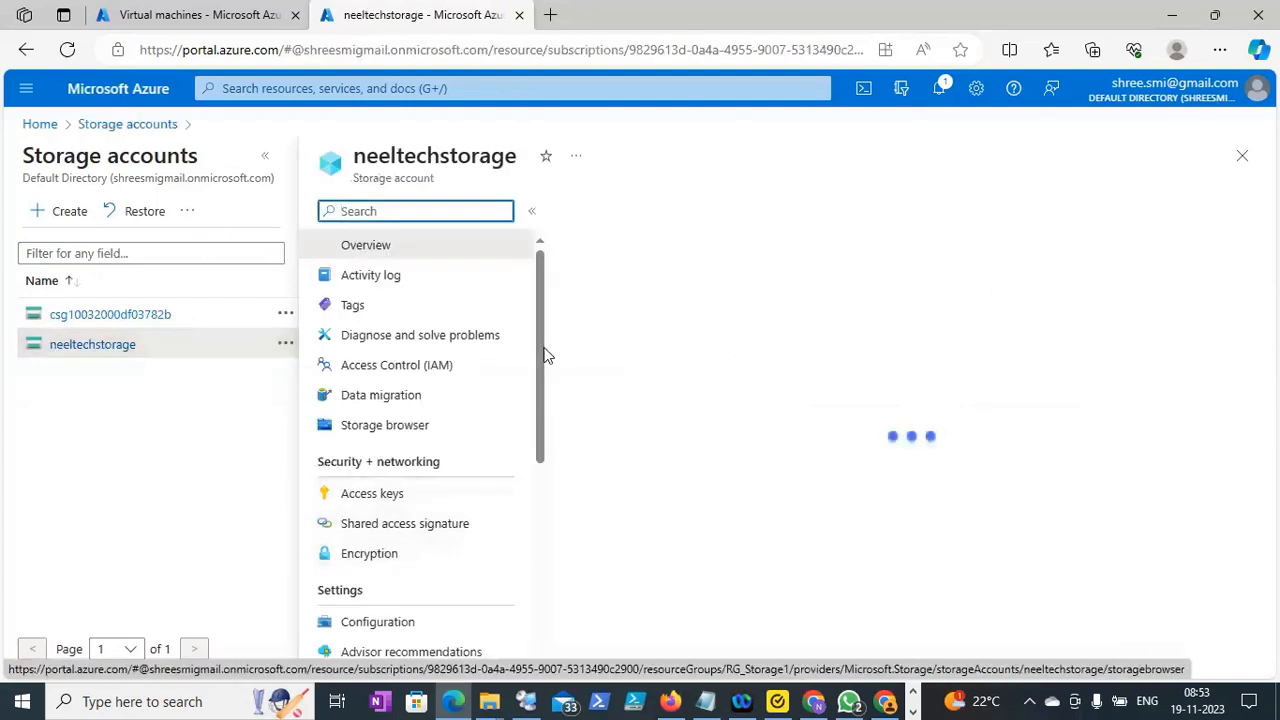
scroll(537, 388, "down", 1)
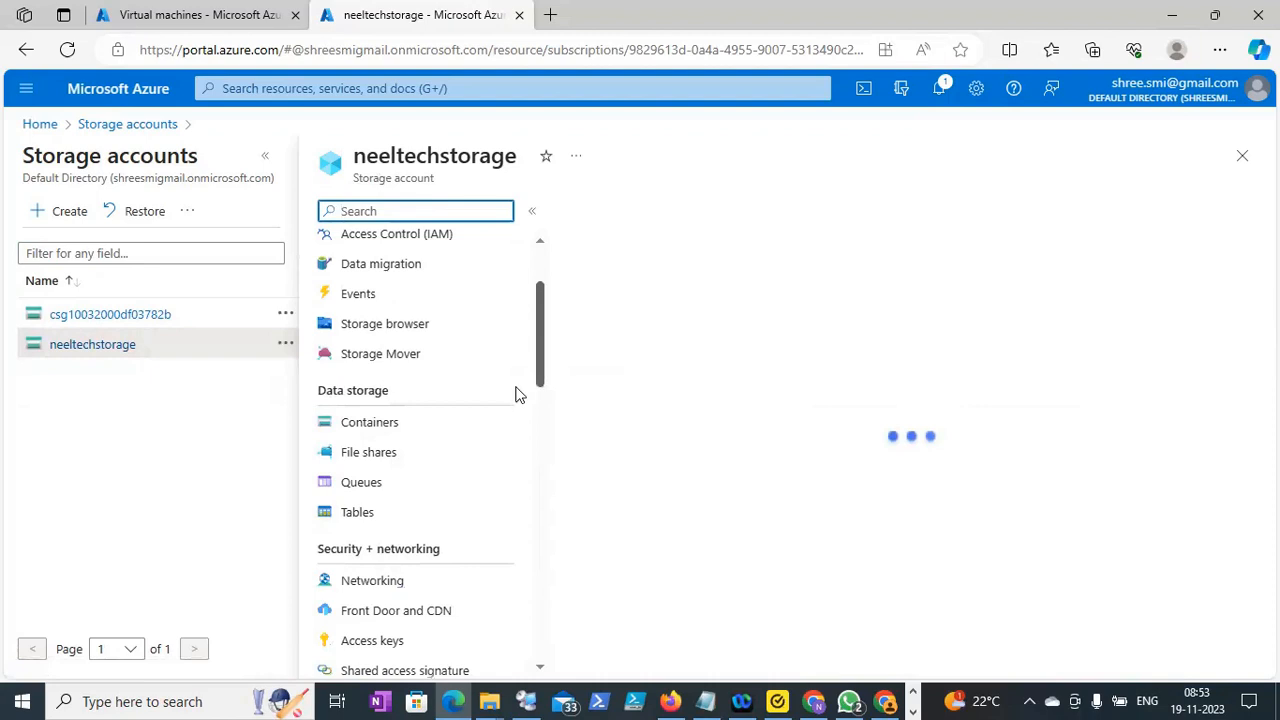
left_click(370, 453)
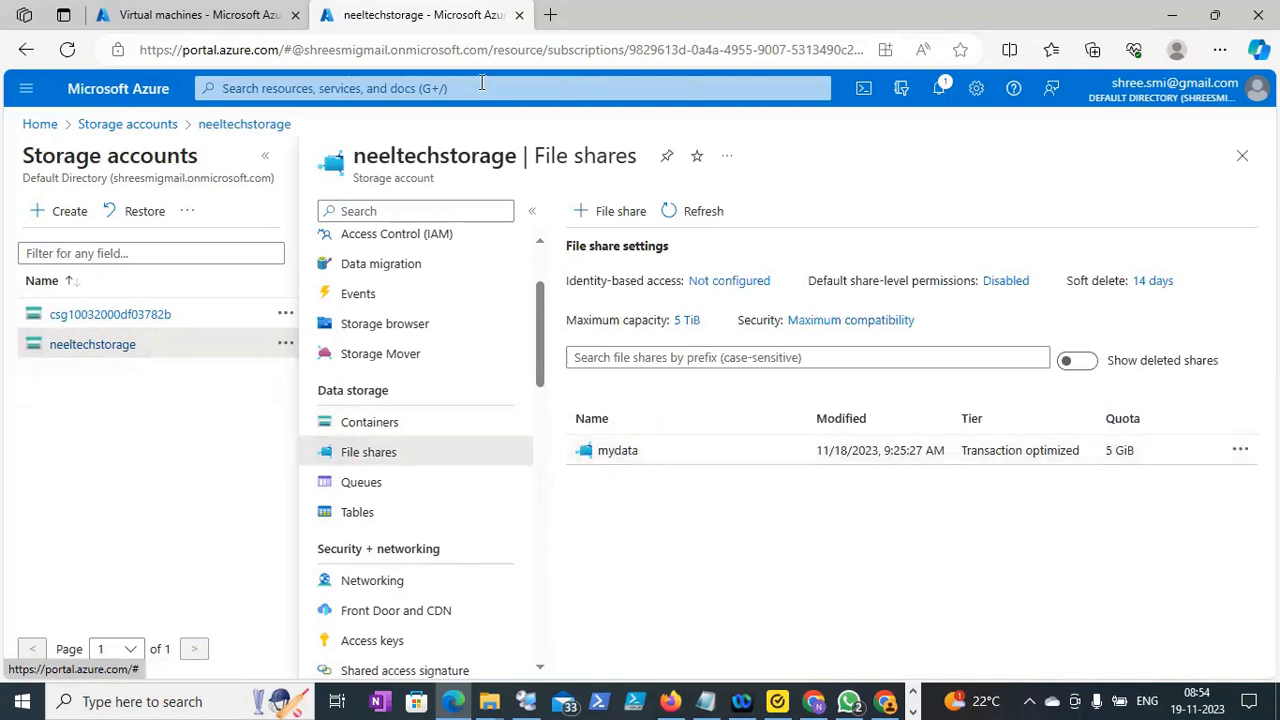
Duplicate the neeltechstorage browser tab, search the portal for "file sync" and open the Azure File Sync deployment form from the Marketplace results
right_click(434, 31)
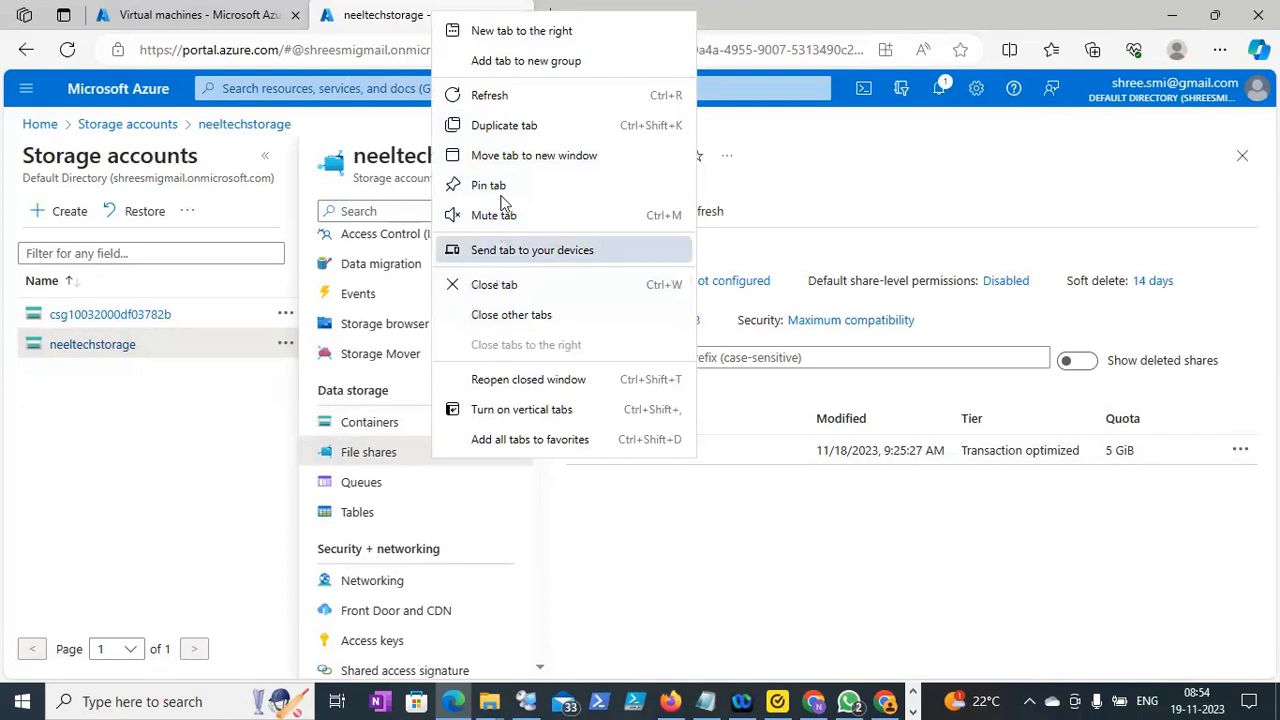
left_click(470, 95)
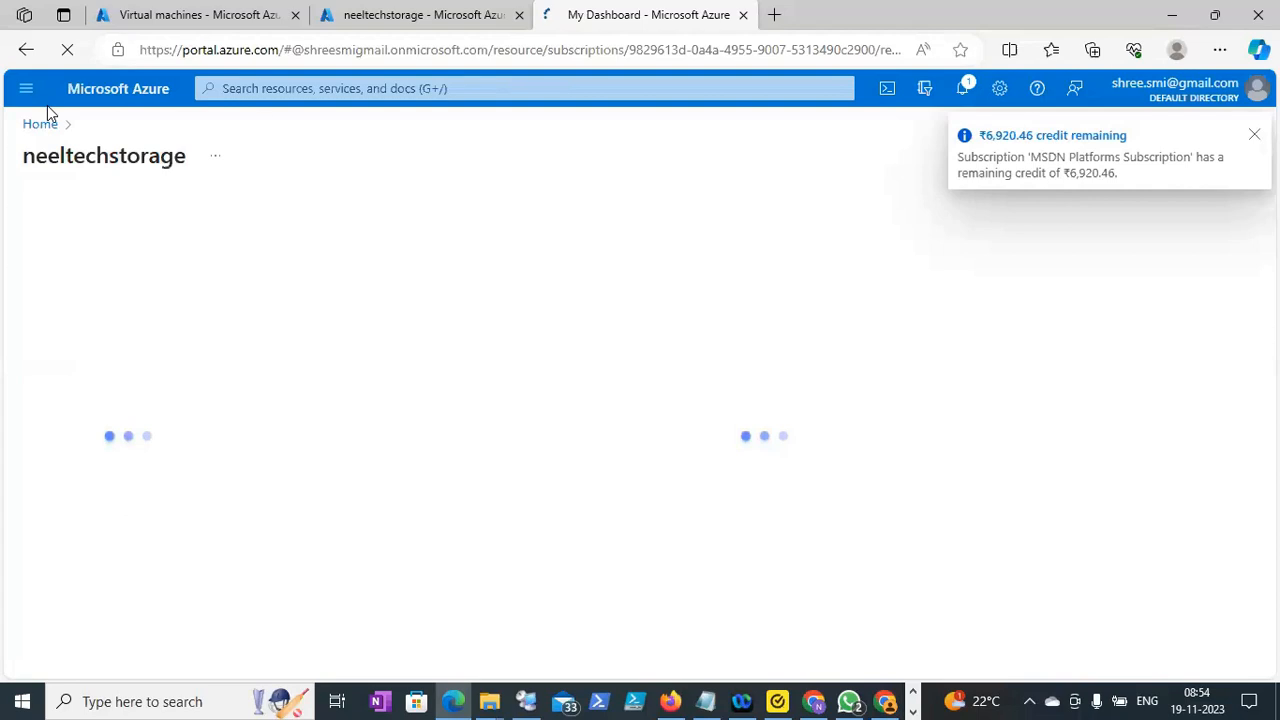
left_click(292, 88)
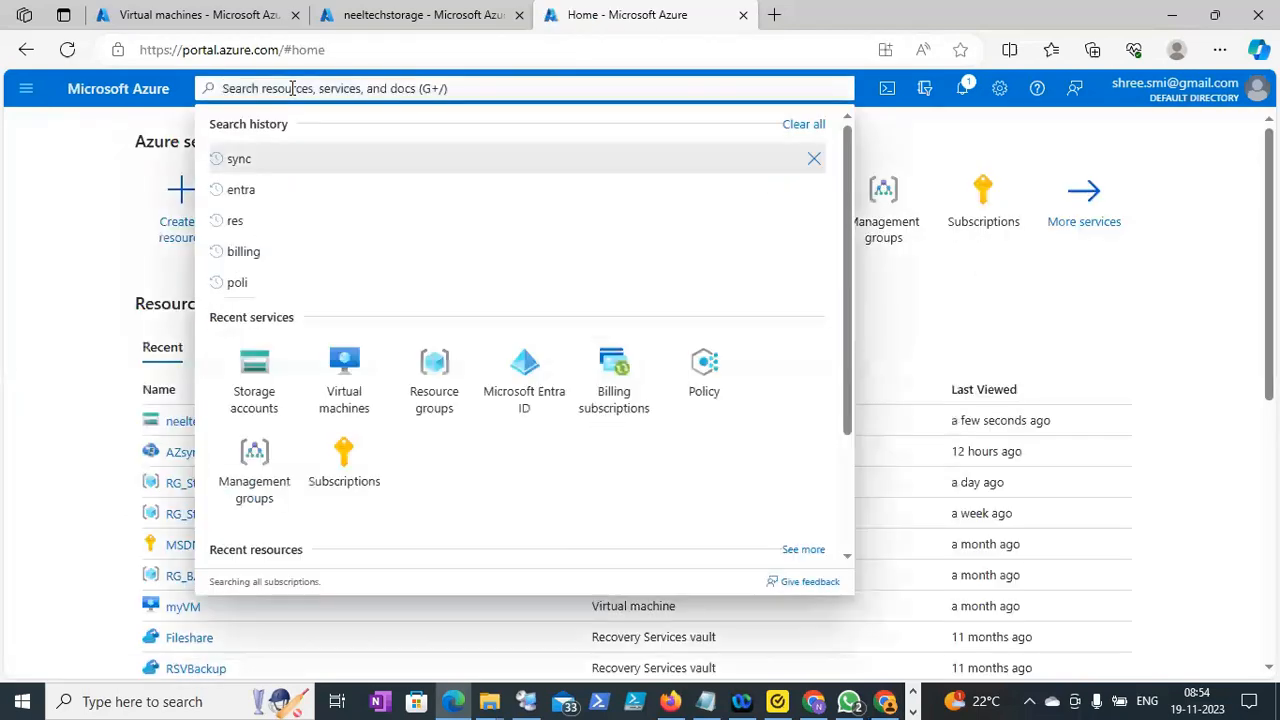
type("az")
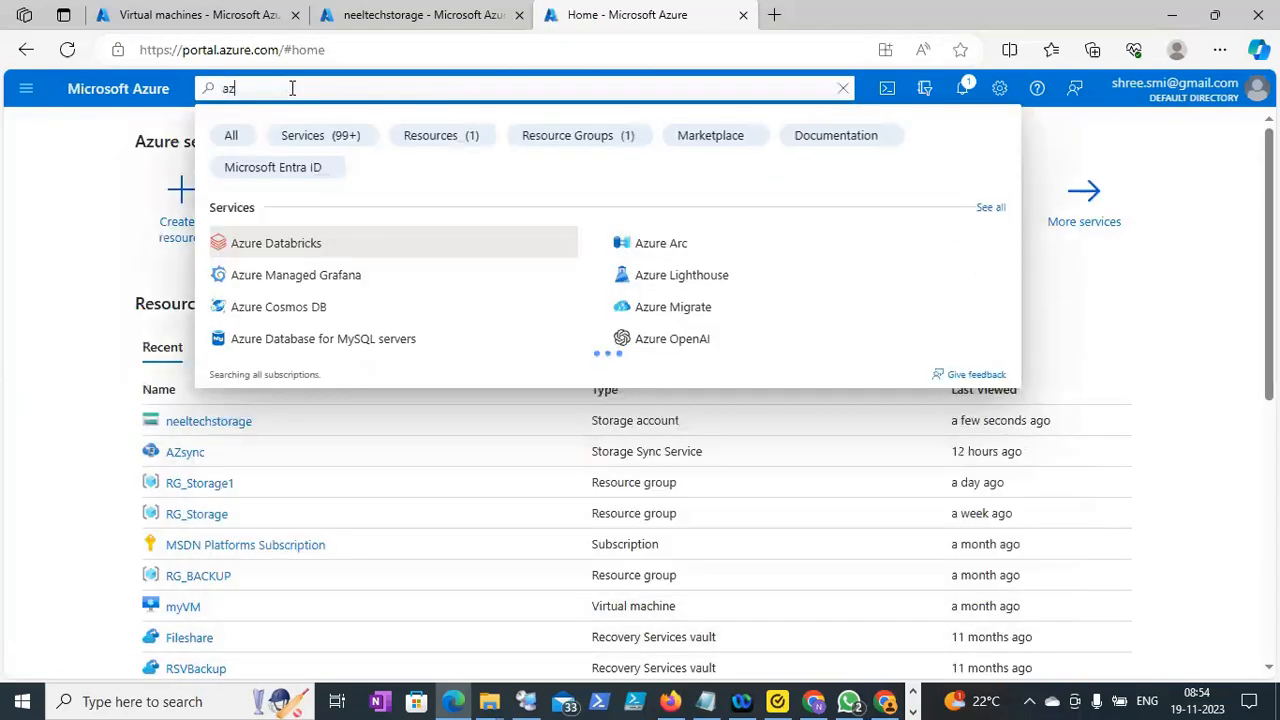
type(" file sy")
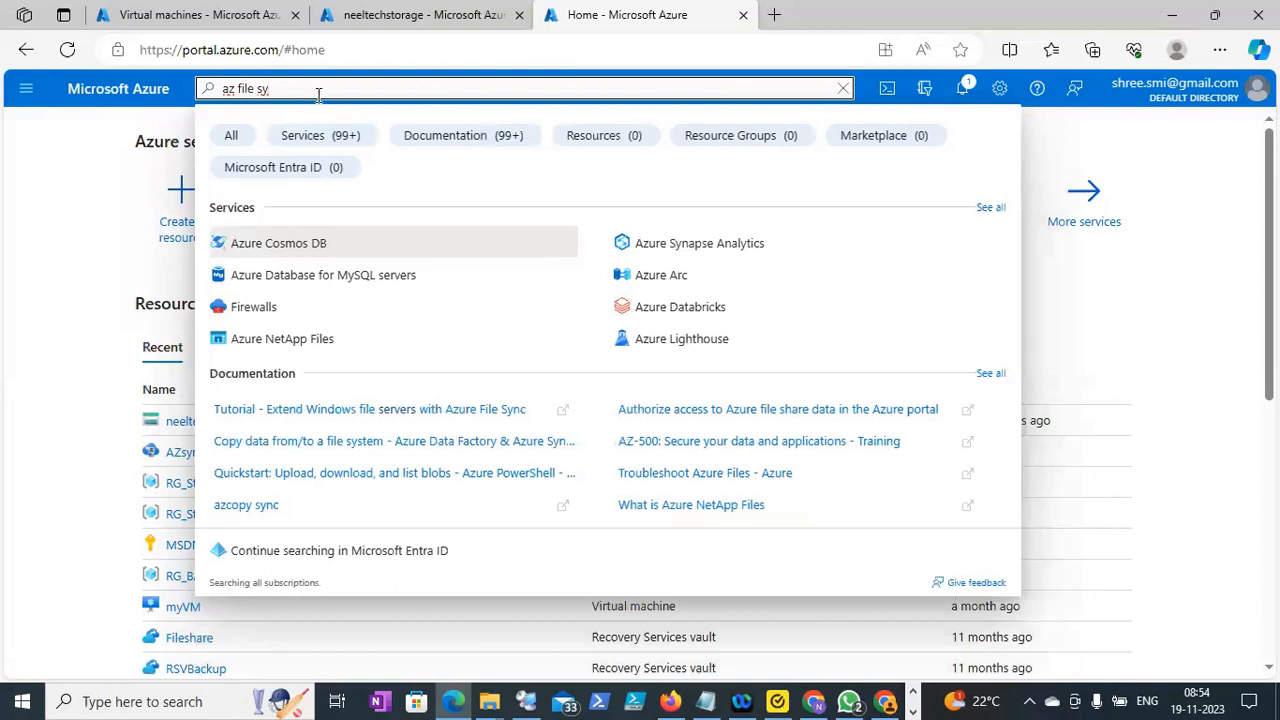
key("ctrl+a")
type("file sync")
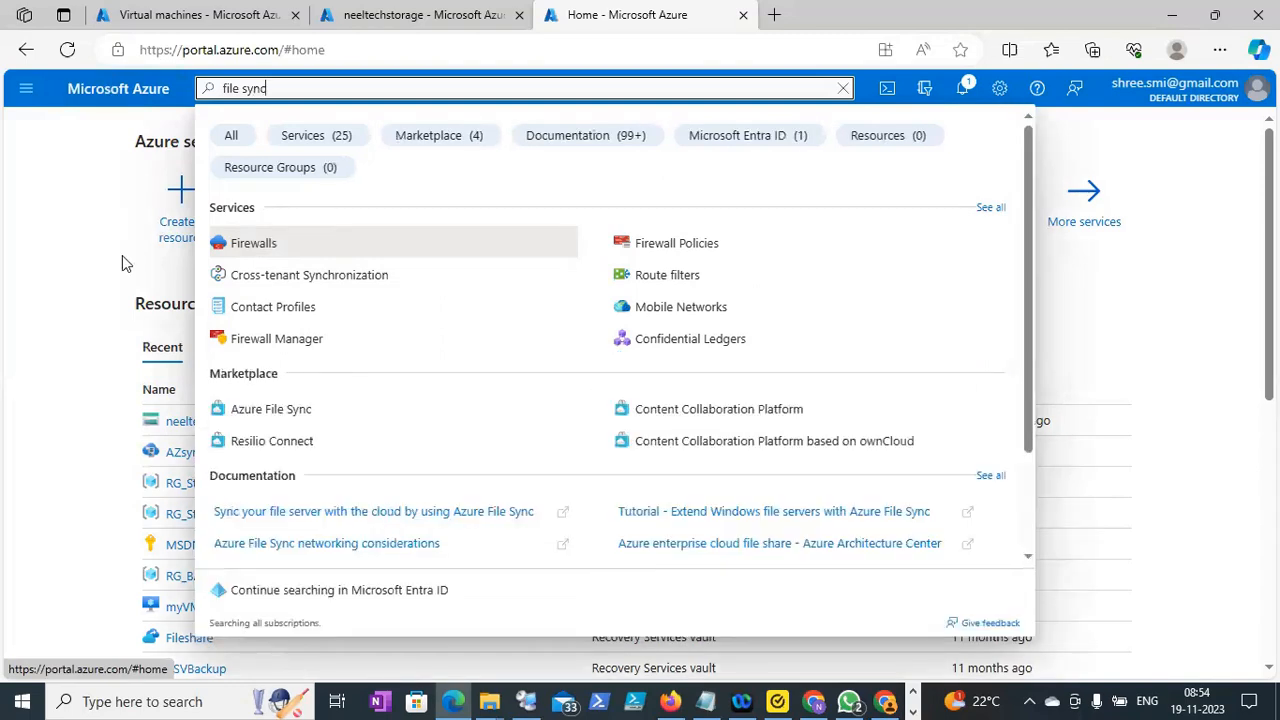
left_click(275, 420)
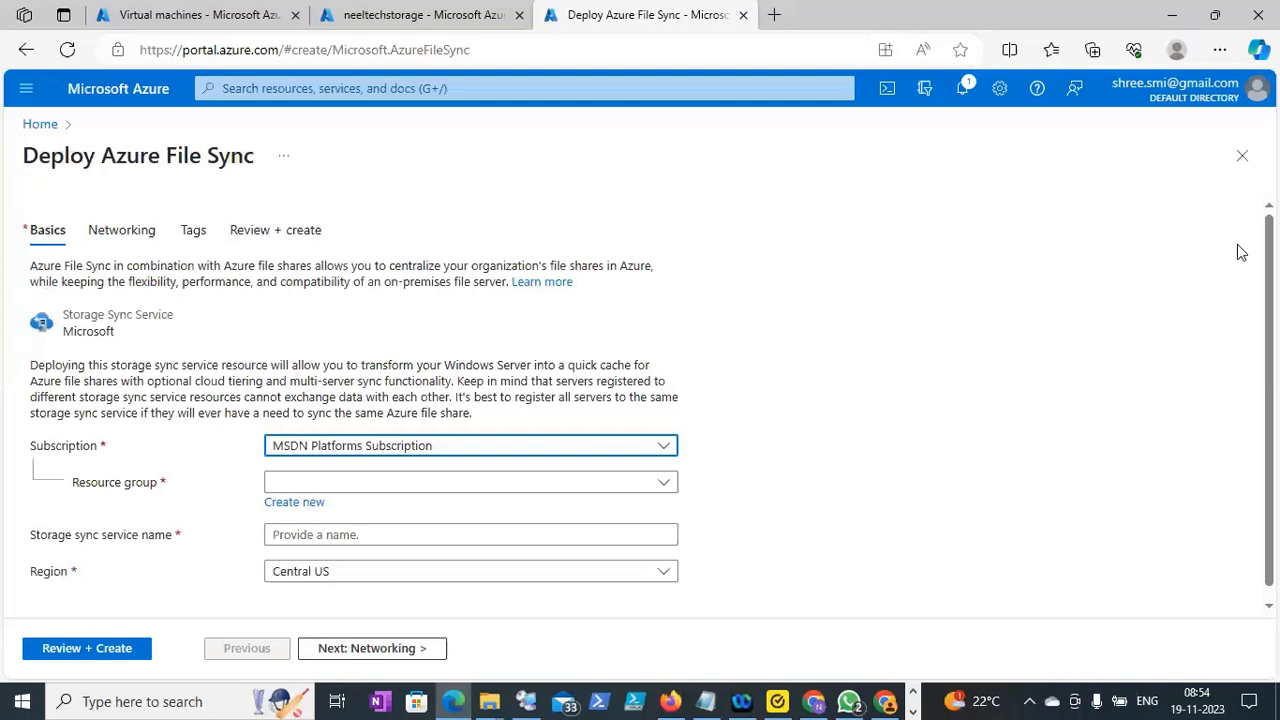
Set the resource group to RG_Storage1 and the storage sync service name to Demo_azsync, and advance to the tags with default networking
scroll(967, 455, "down", 1)
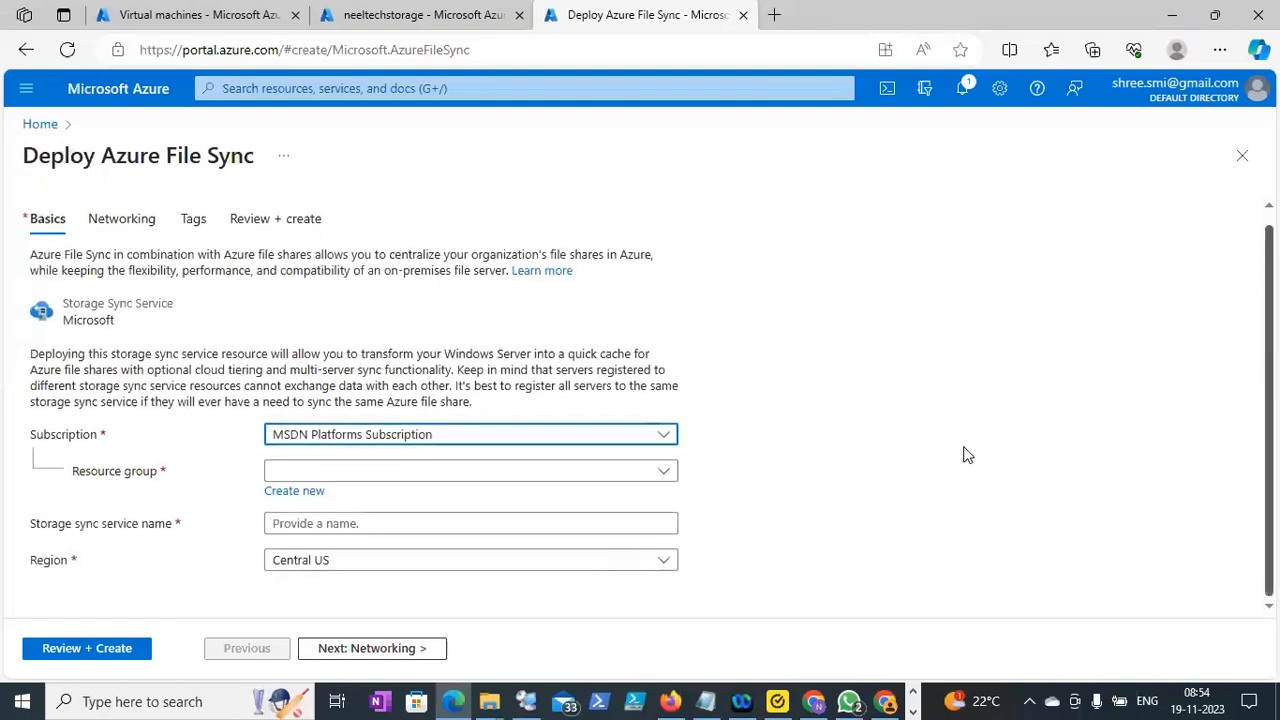
left_click(666, 474)
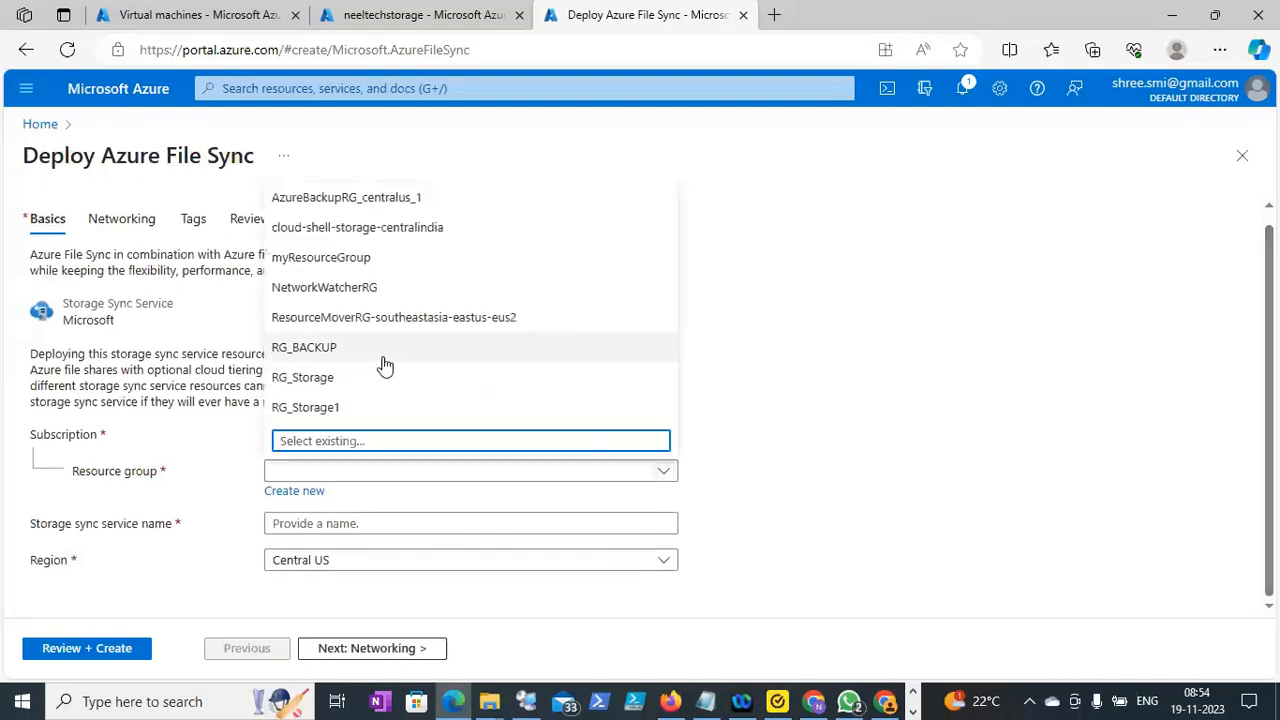
left_click(338, 405)
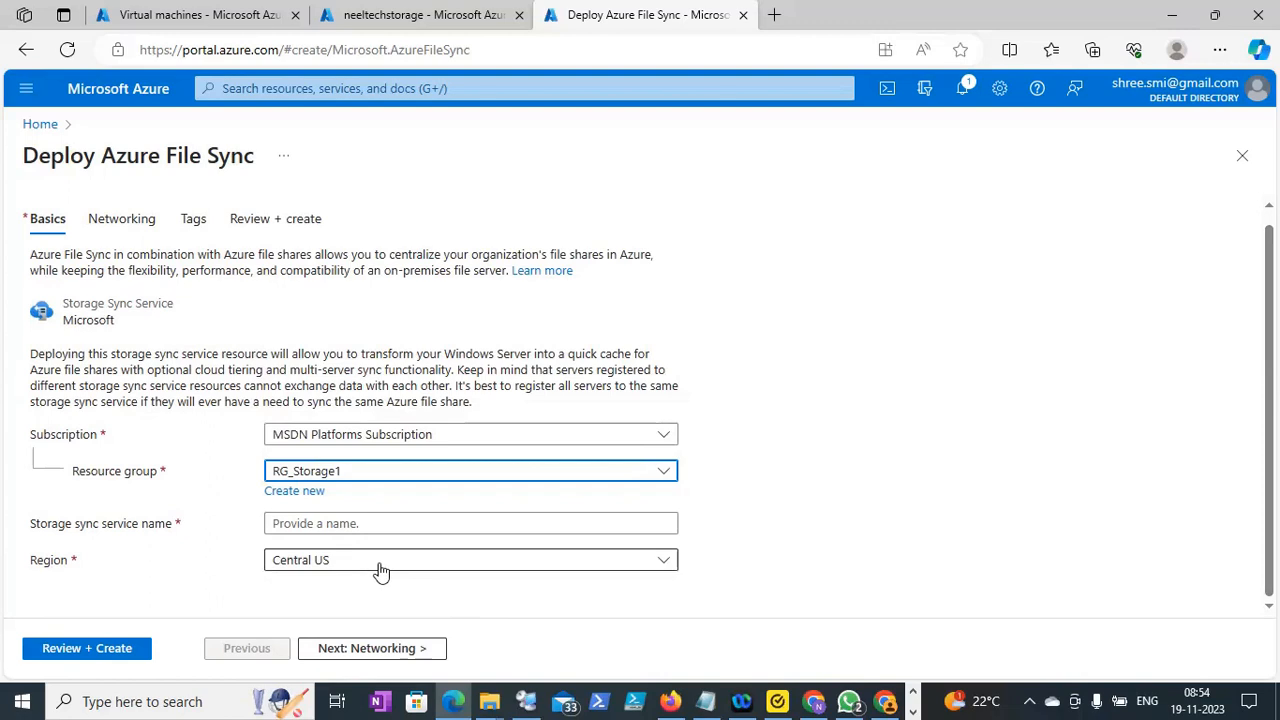
left_click(335, 519)
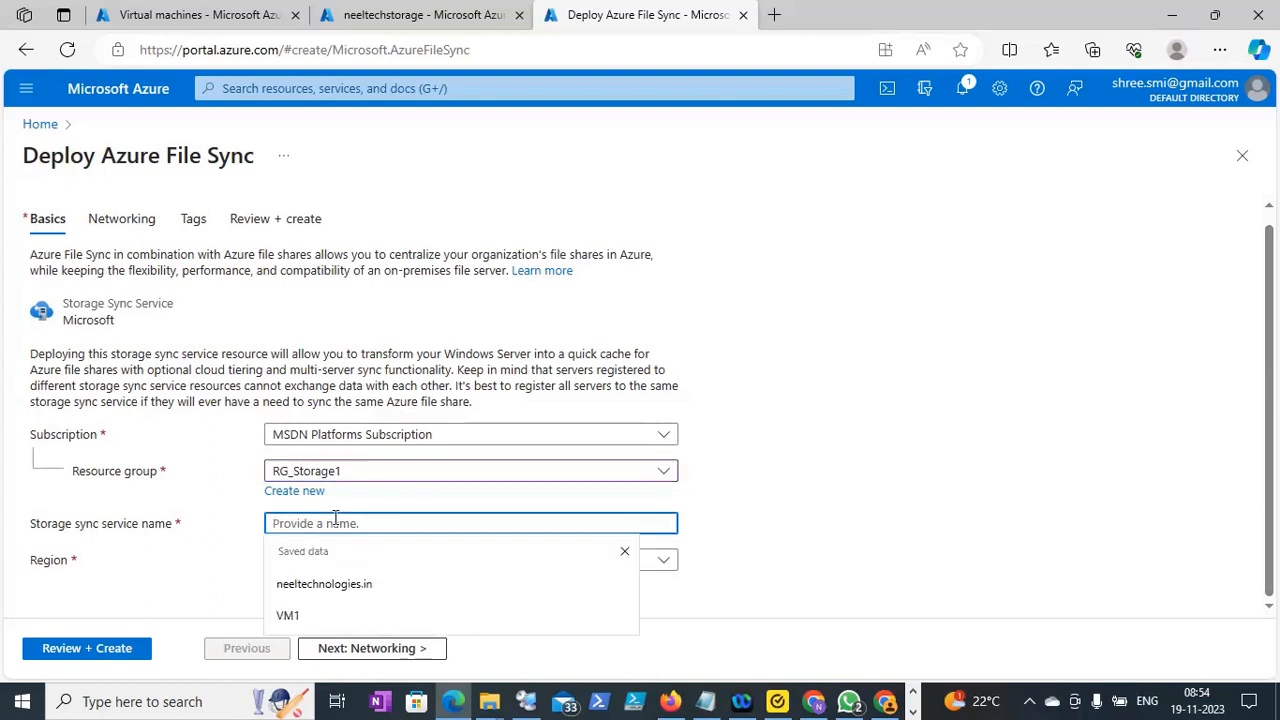
type("Demo")
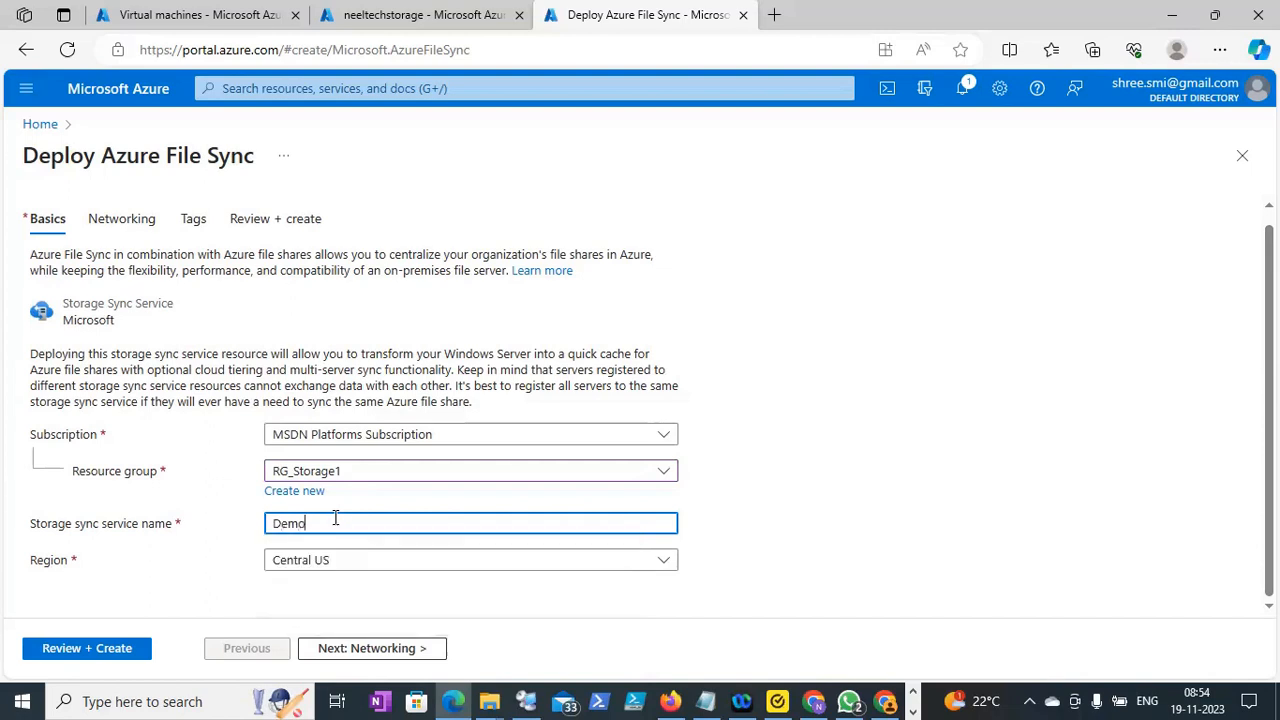
type("_Storag")
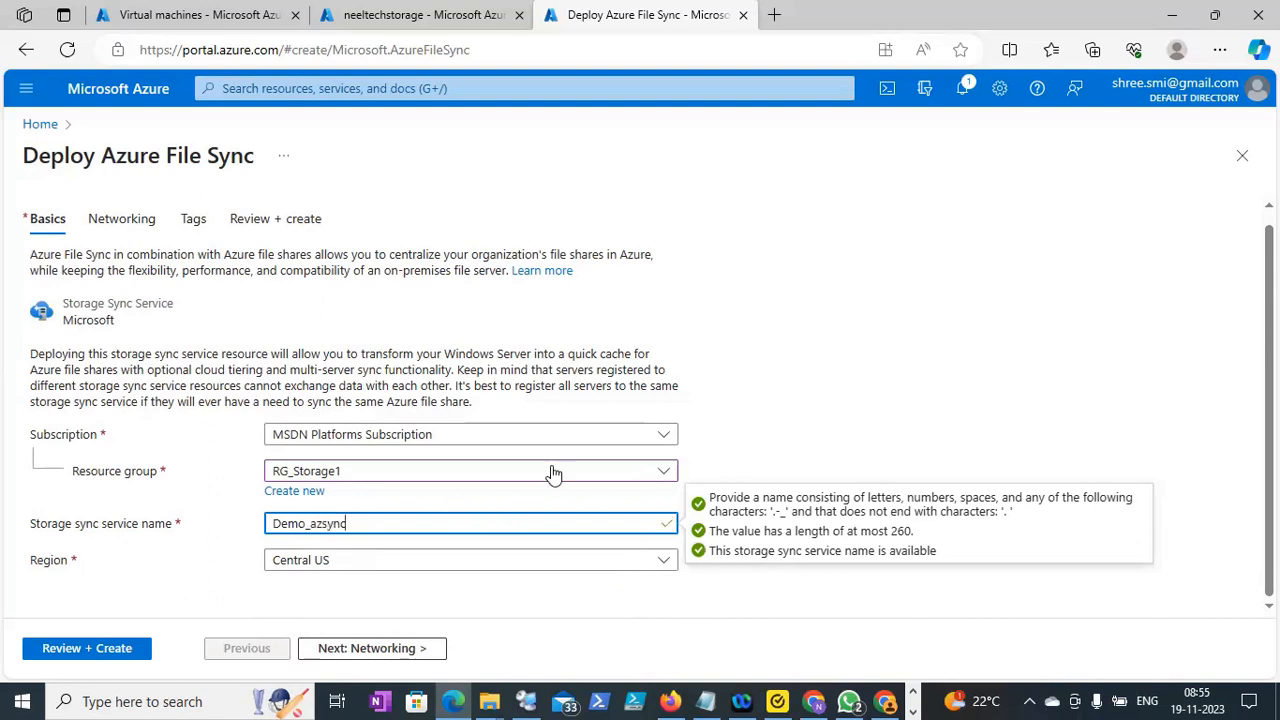
left_click(757, 452)
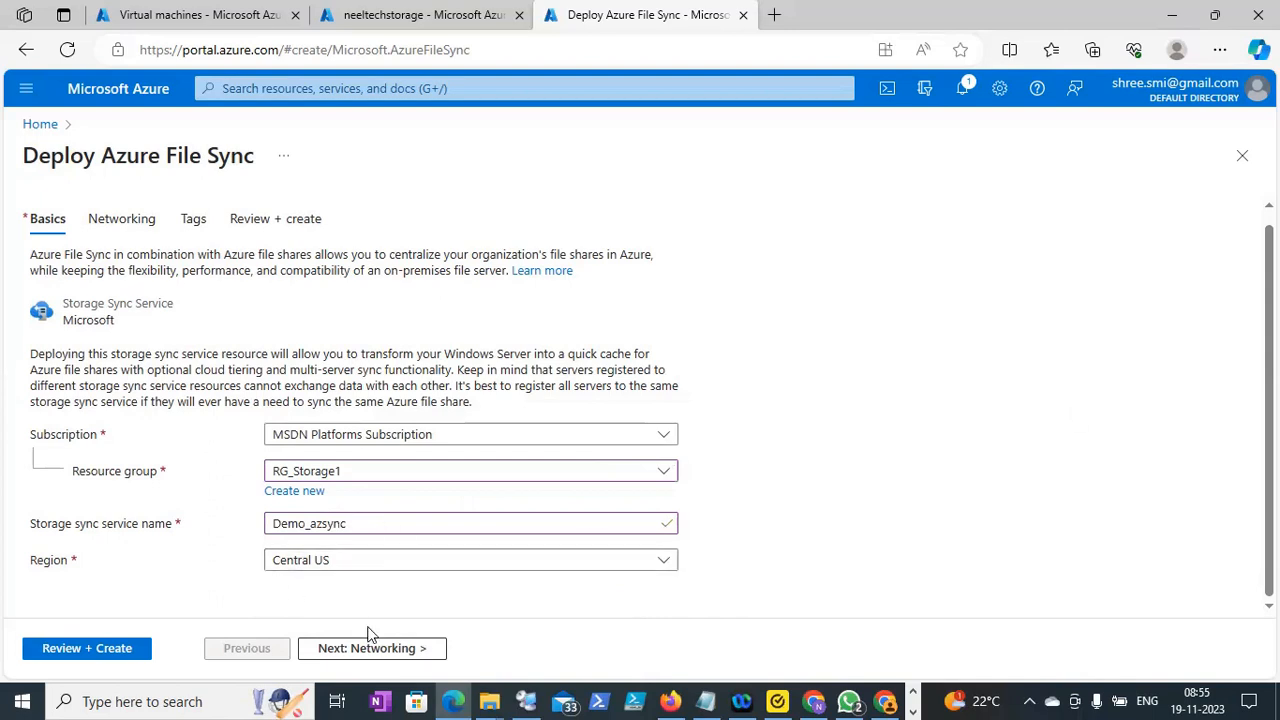
left_click(366, 660)
left_click(366, 660)
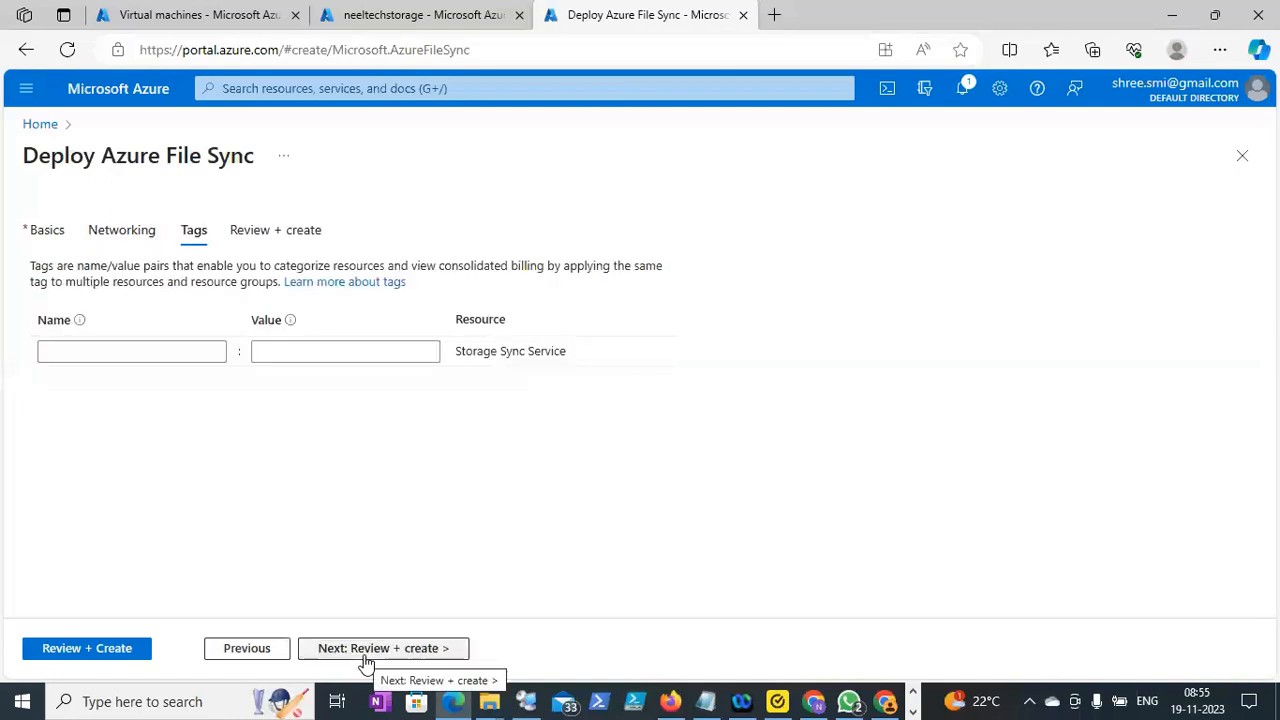
Check the neeltechstorage account's location against the region in the deployment review and create the Demo_azsync storage sync service
left_click(366, 660)
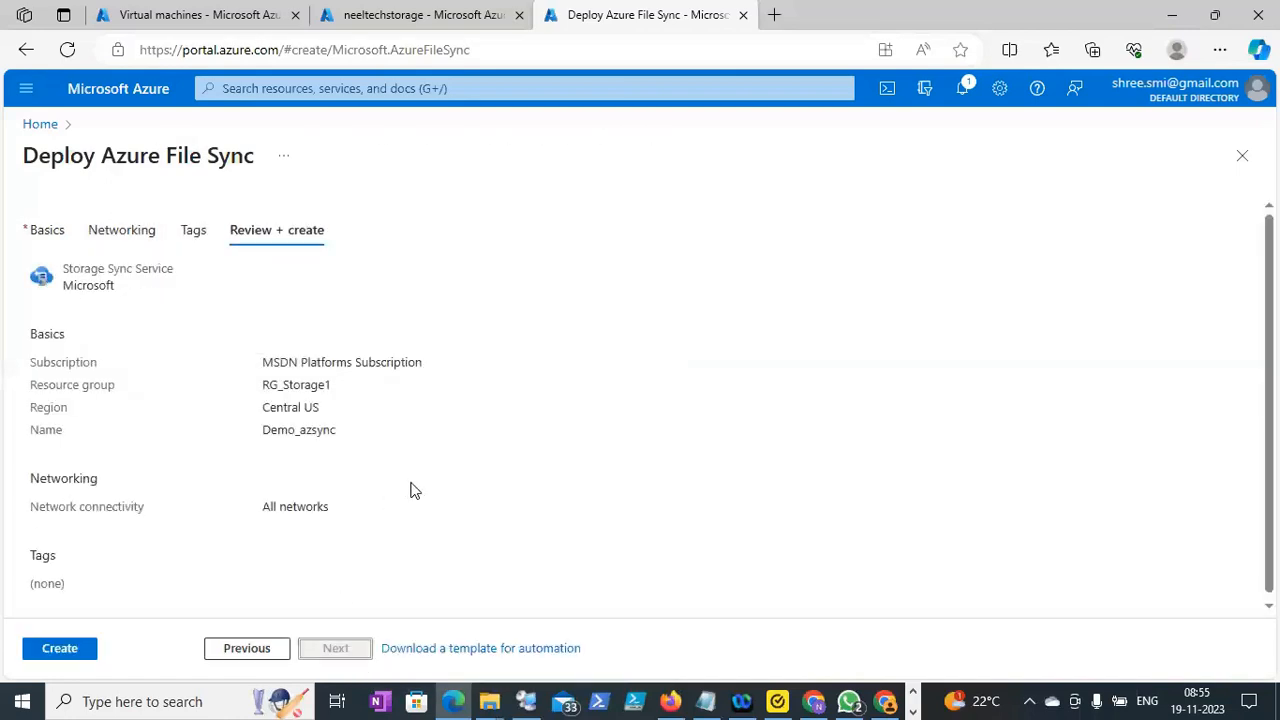
left_click(385, 18)
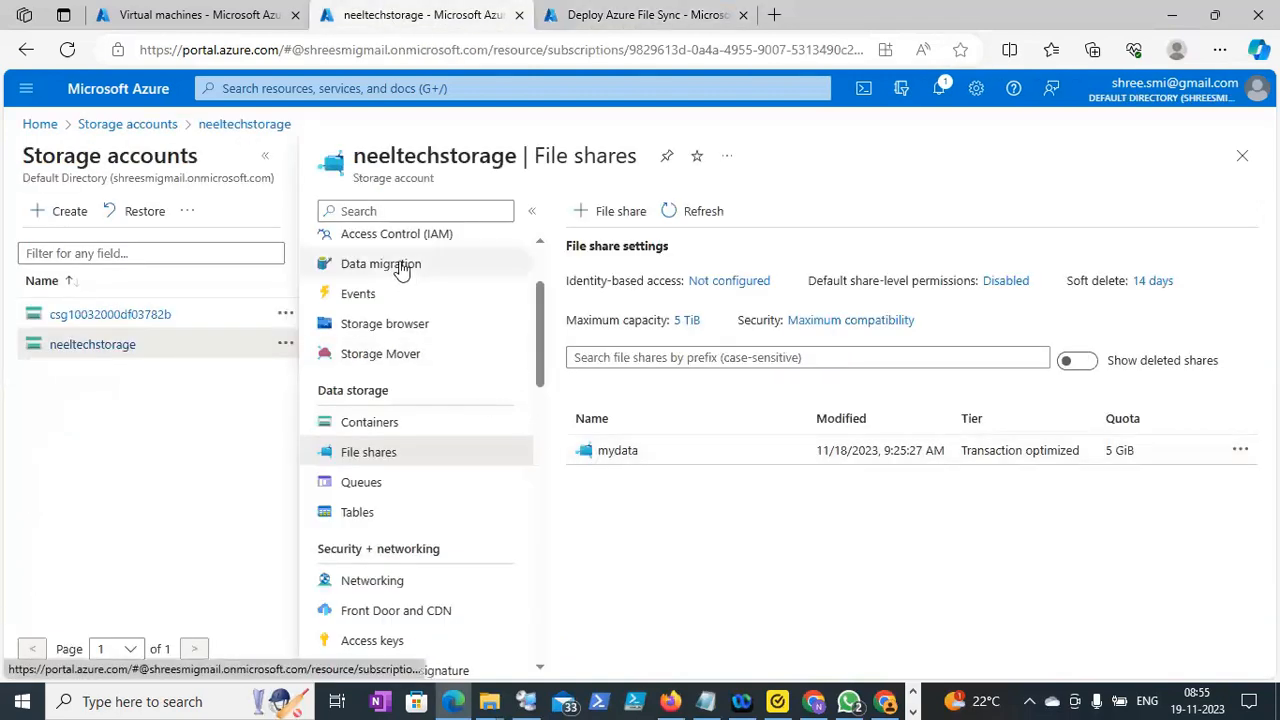
left_click_drag(538, 341, 536, 255)
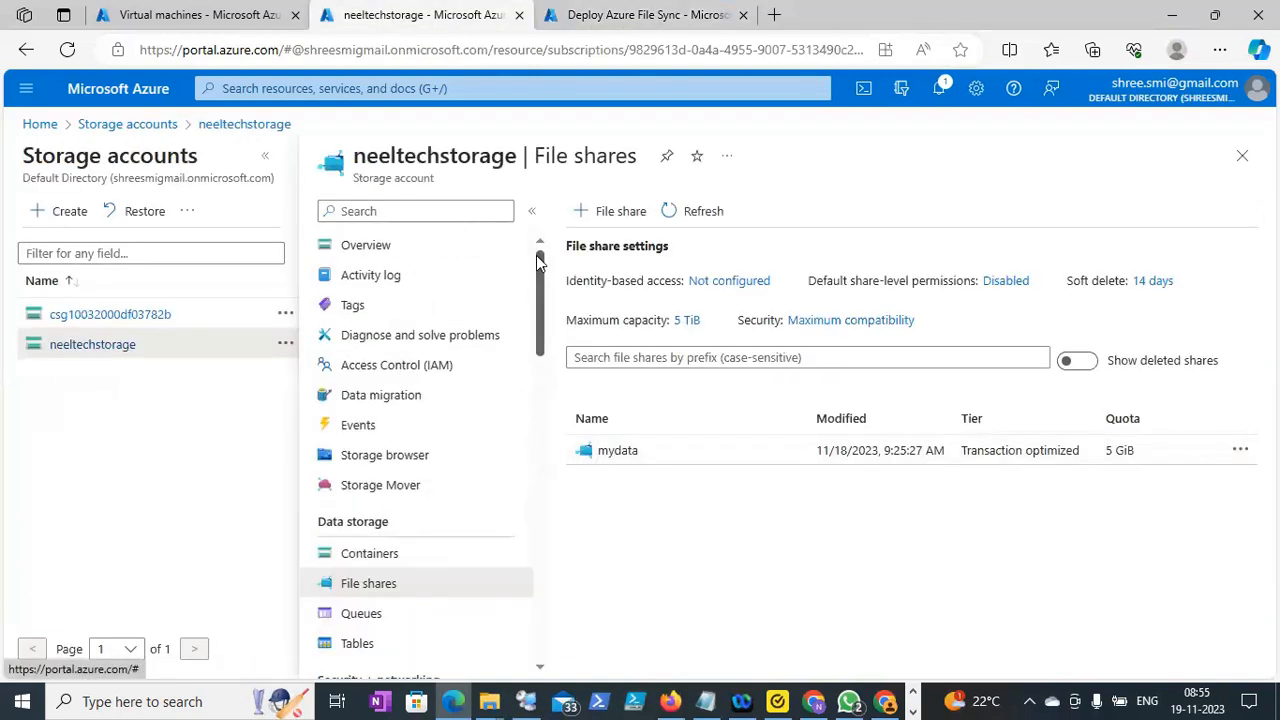
left_click(395, 247)
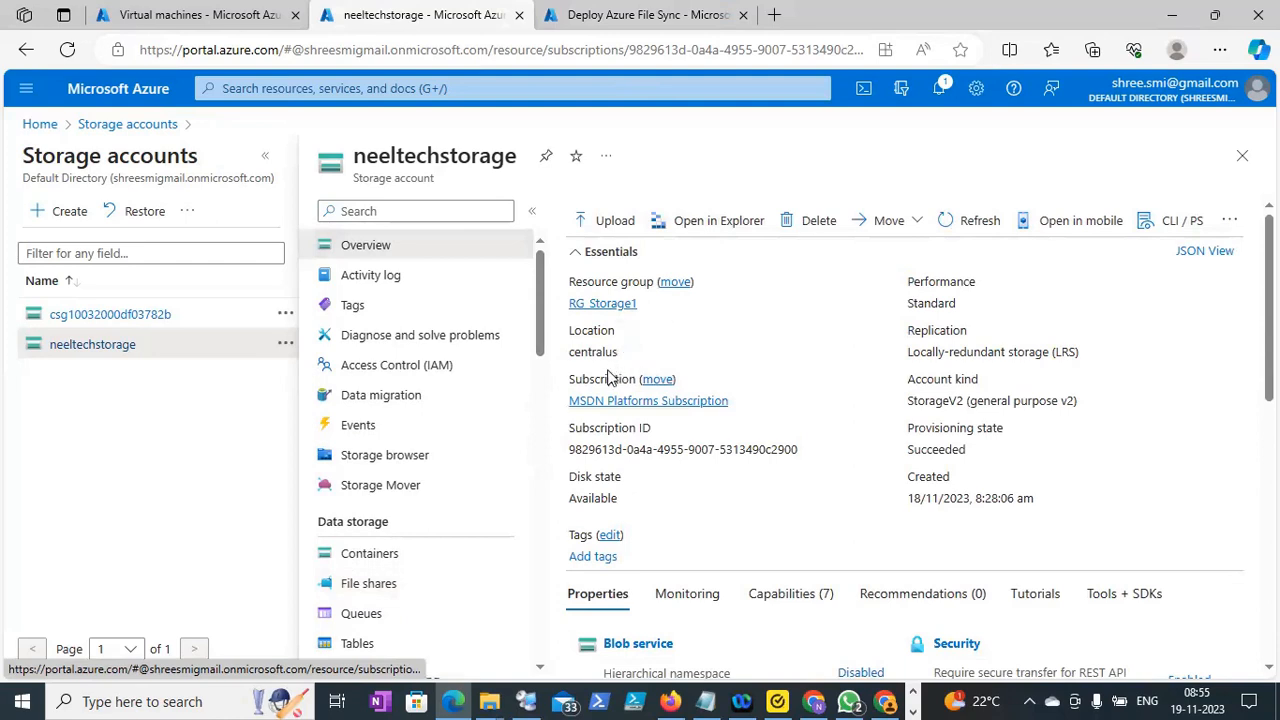
left_click_drag(569, 353, 616, 358)
left_click(615, 16)
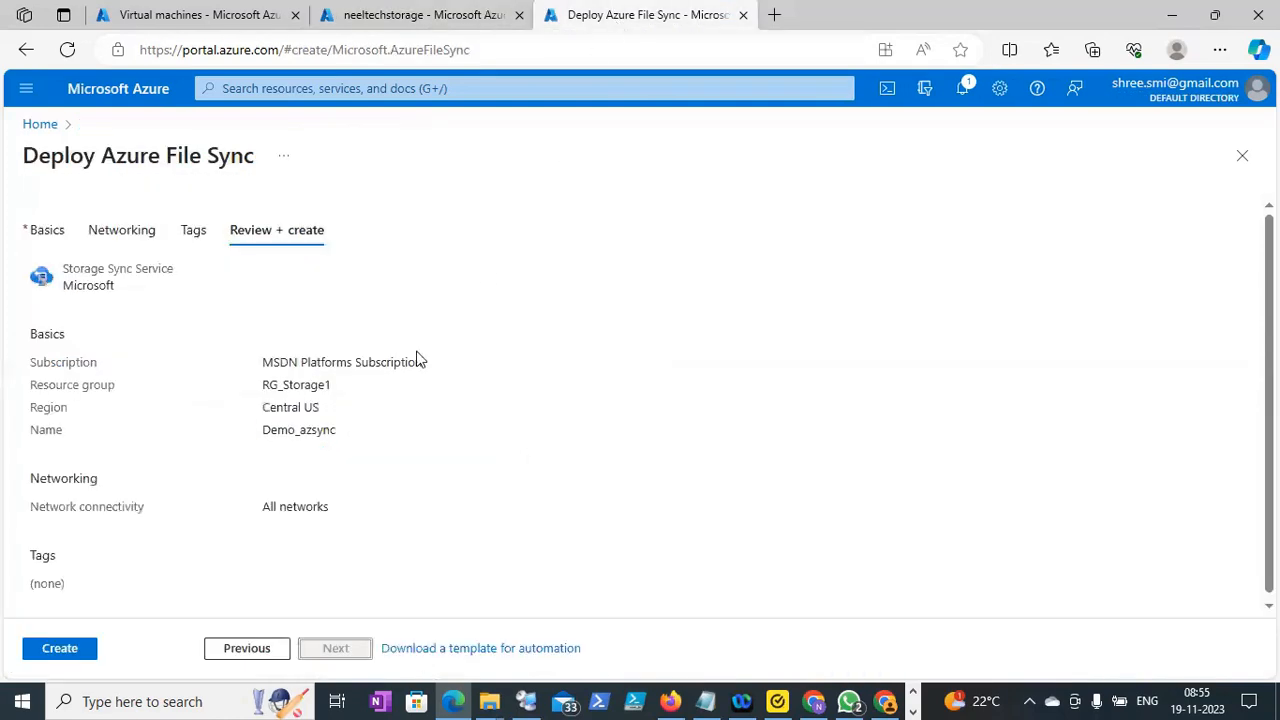
left_click(72, 654)
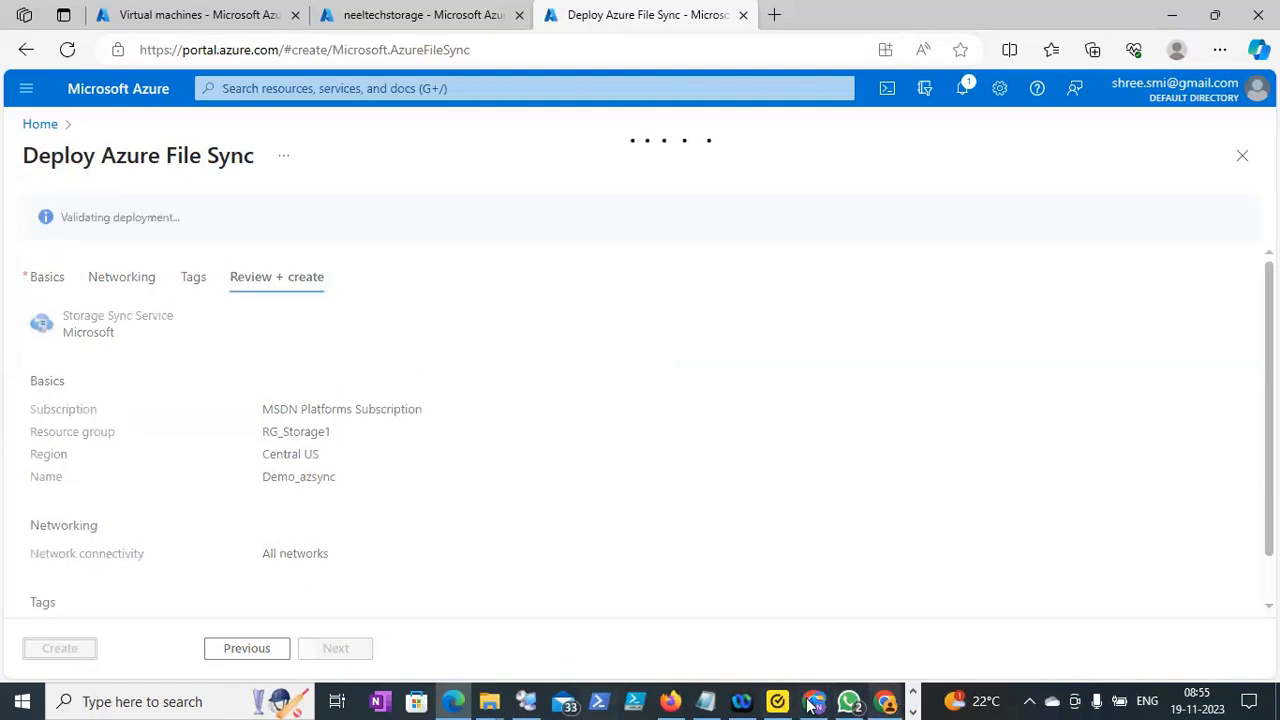
Switch to Paint and look over the drives of VM1 in the Az-Filesync diagram
left_click(912, 711)
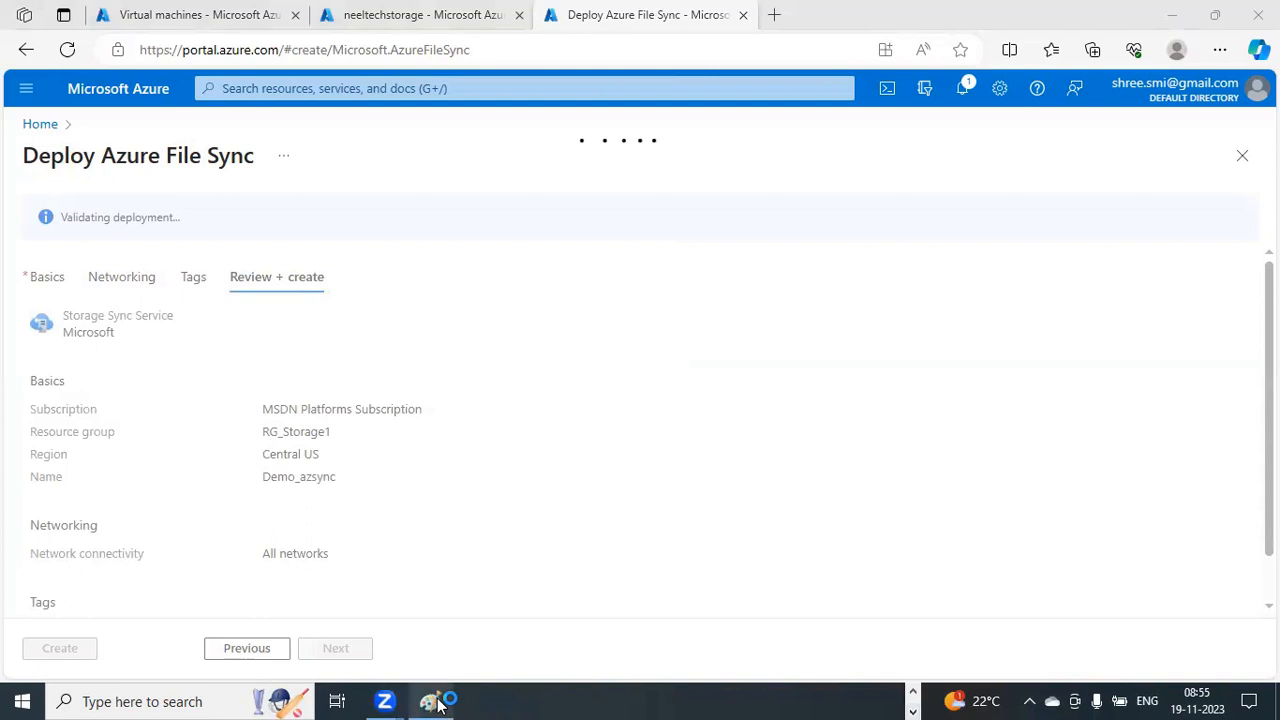
left_click(430, 701)
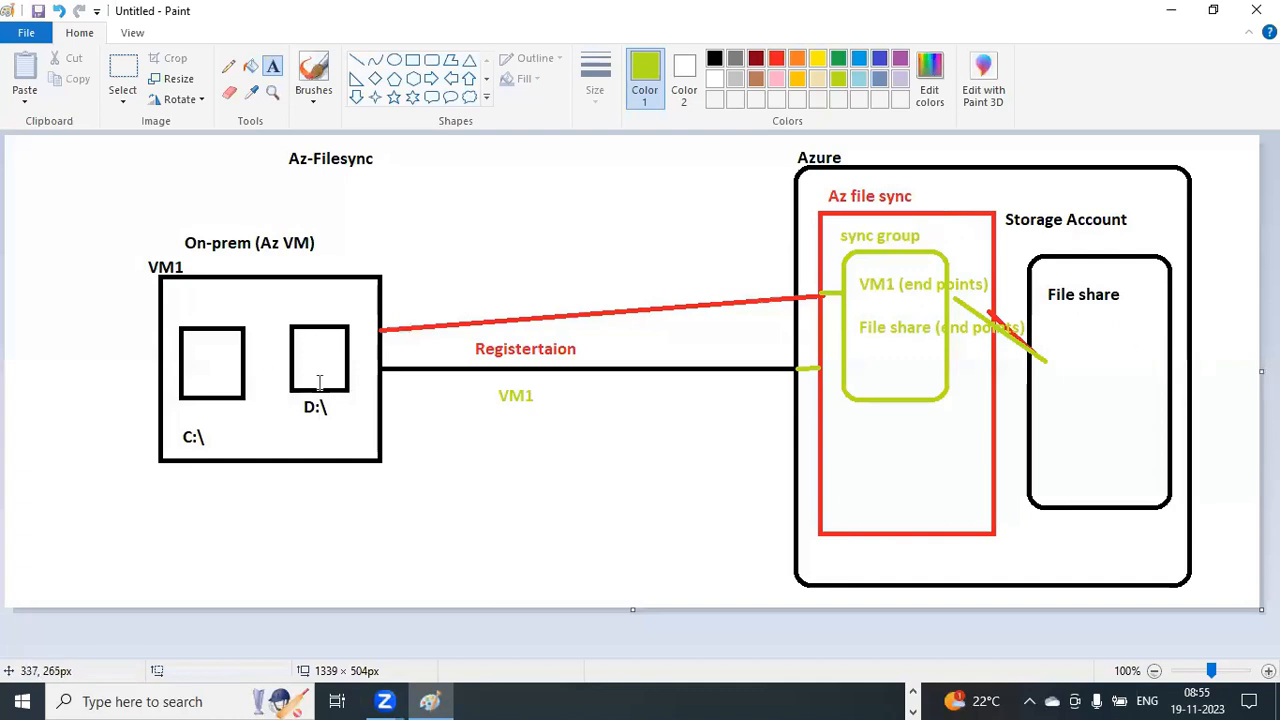
left_click(909, 699)
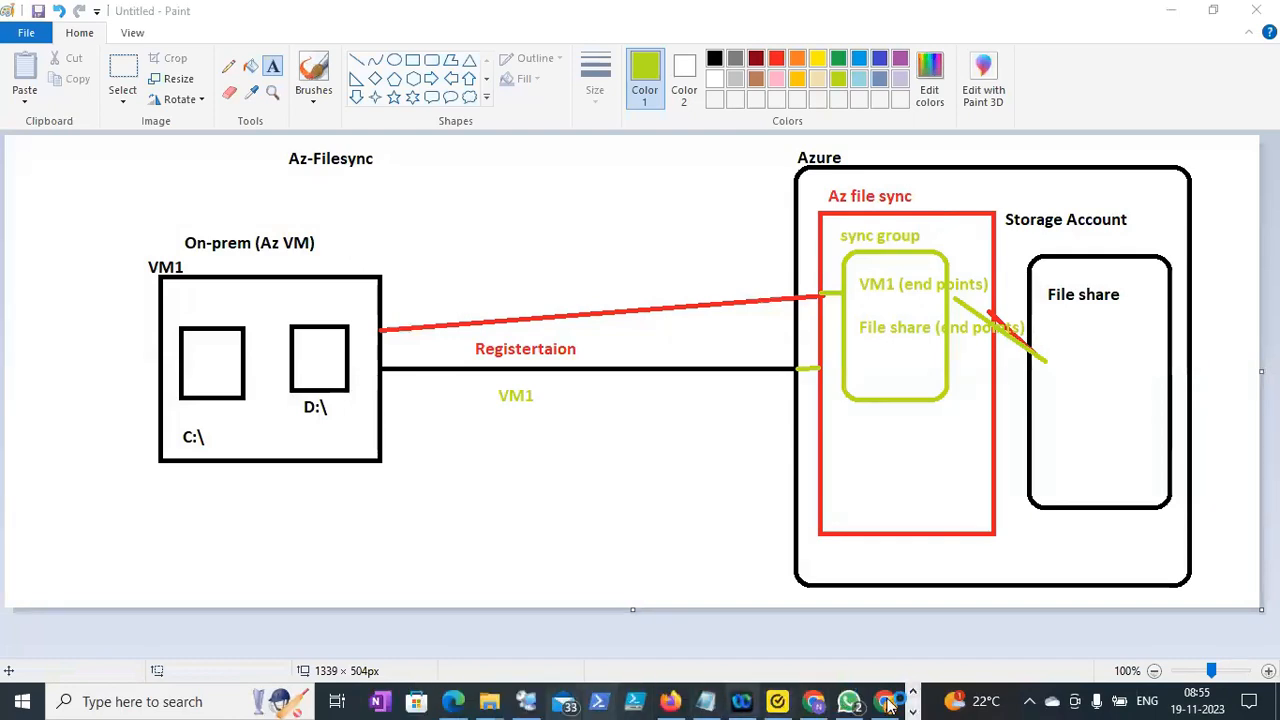
Switch back to the Azure portal in Edge, open the myVM virtual machine and copy its public IP address
left_click(463, 698)
left_click(193, 12)
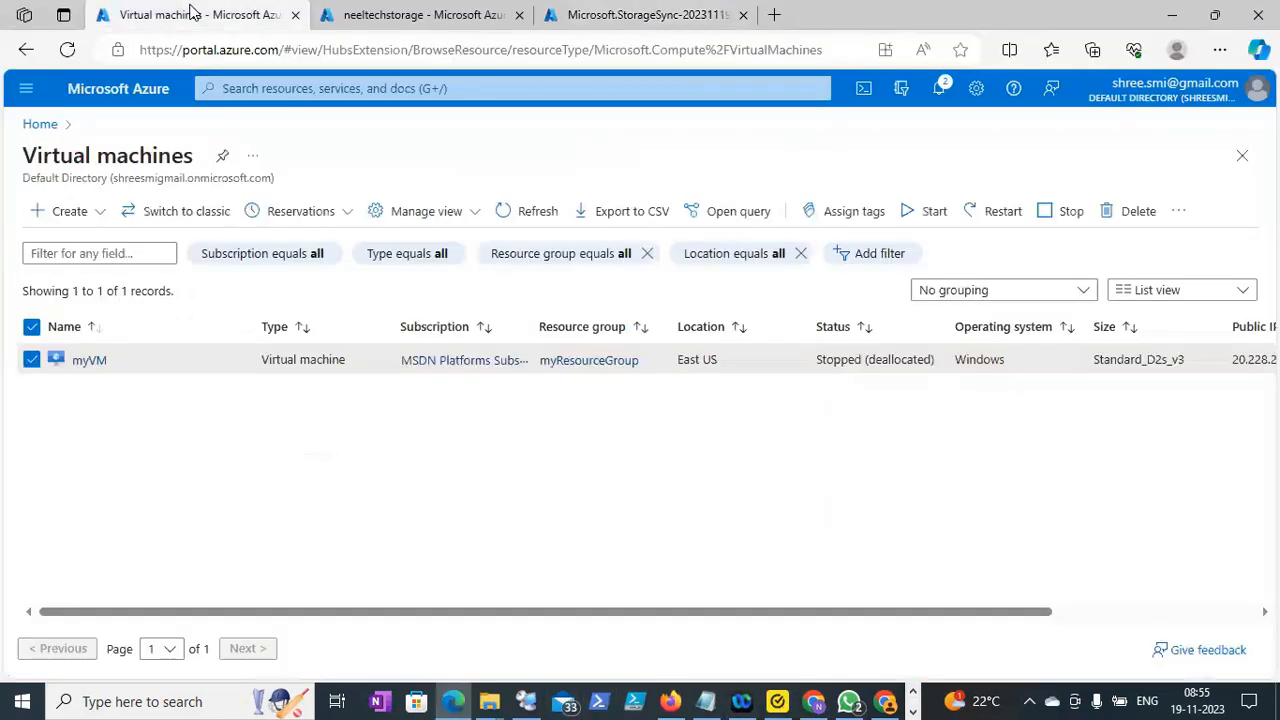
left_click(88, 360)
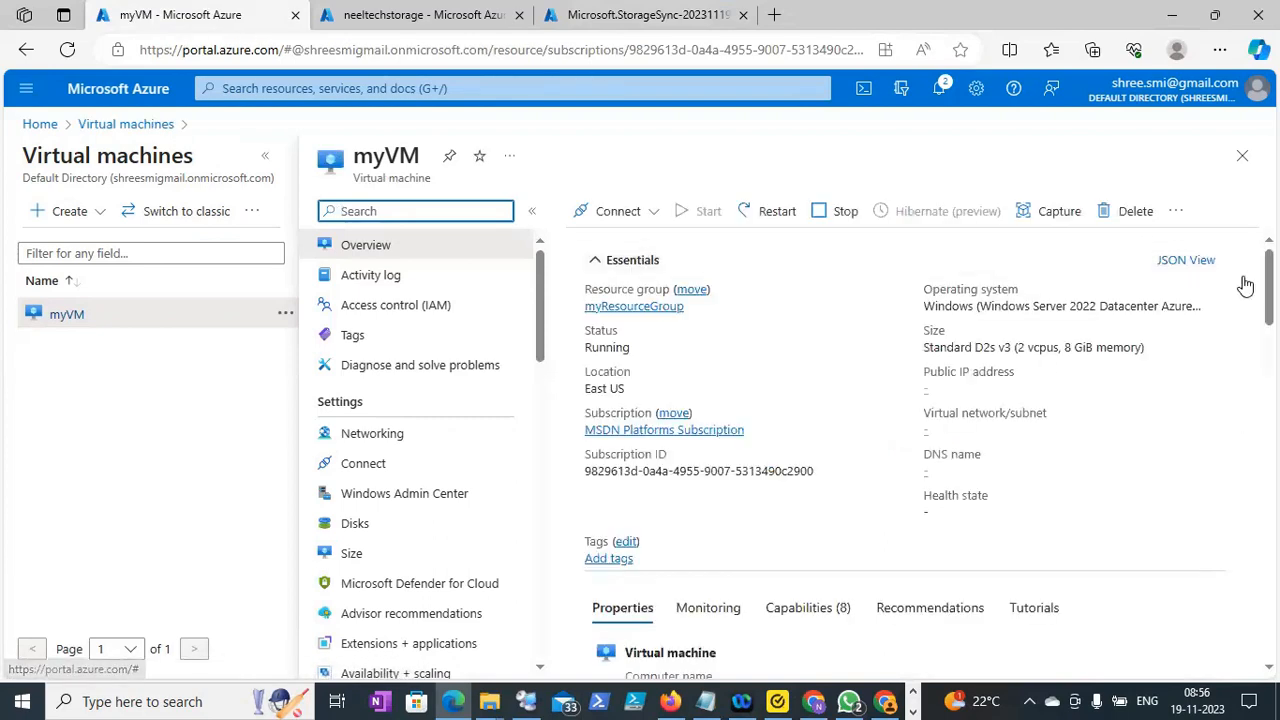
scroll(929, 453, "down", 1)
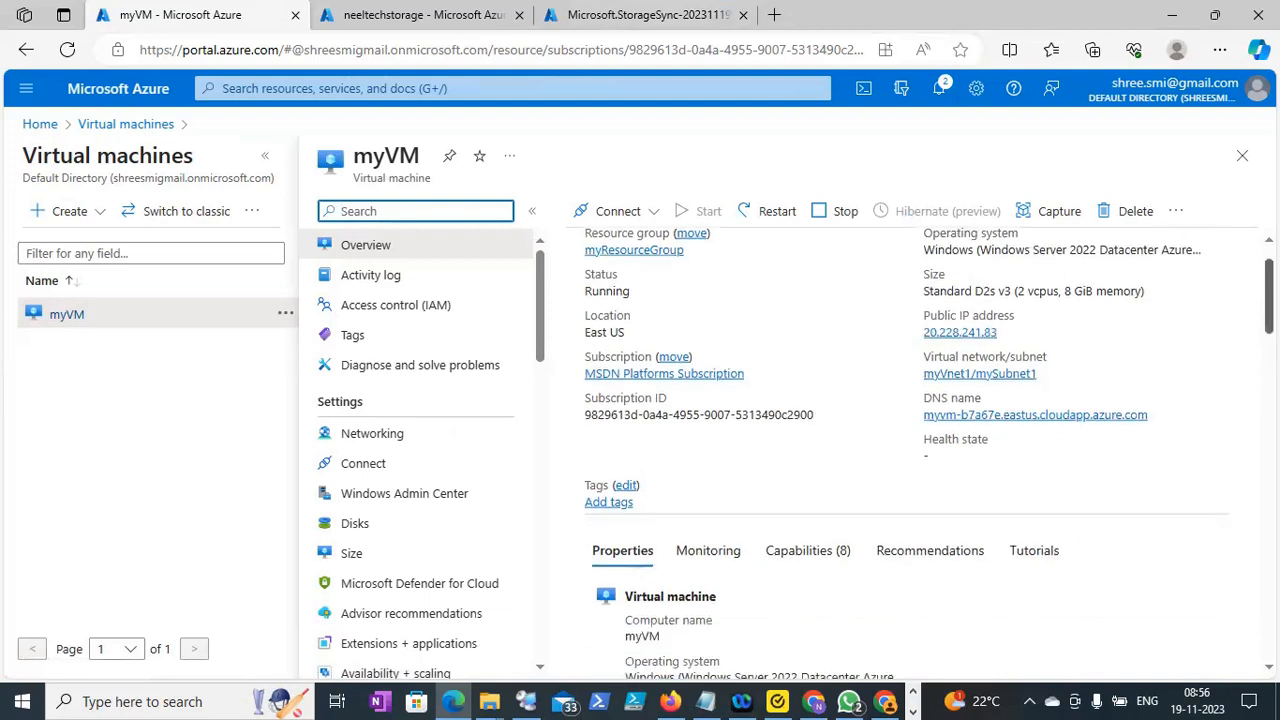
left_click(1006, 334)
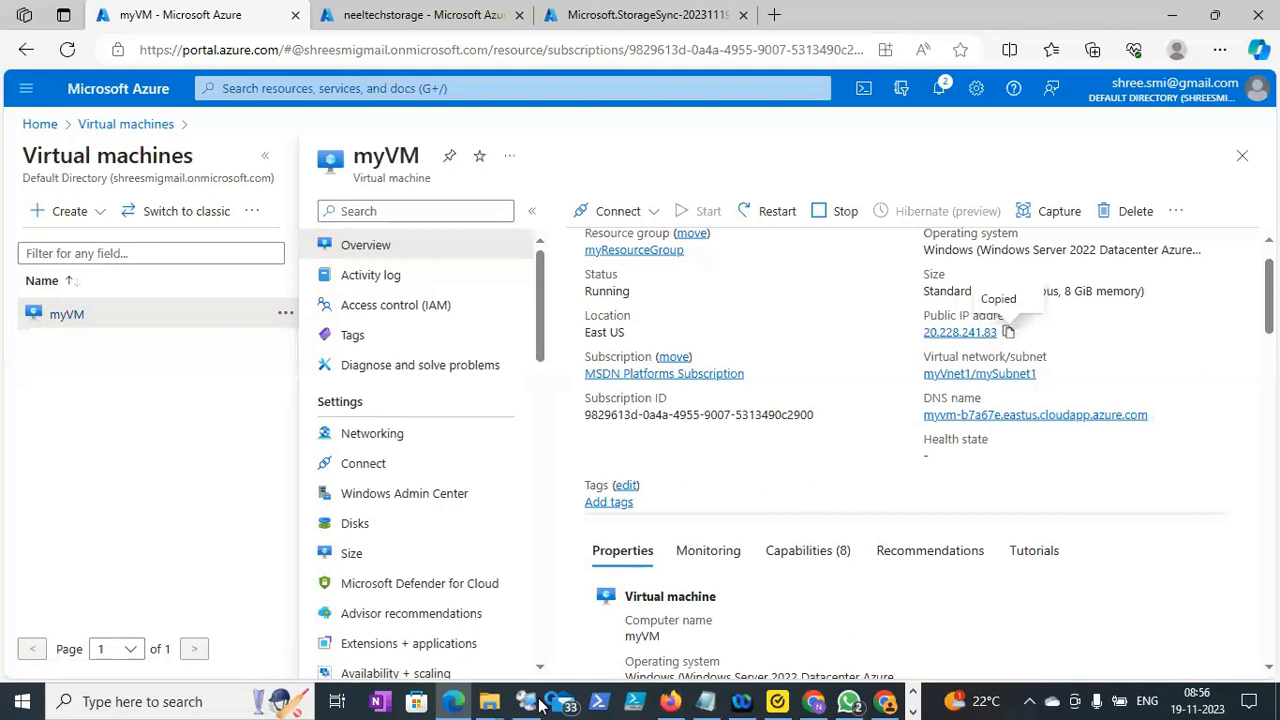
Switch to Remote Desktop Connection Manager and set the storageVM server name to the copied IP address 20.228.241.83
left_click(536, 702)
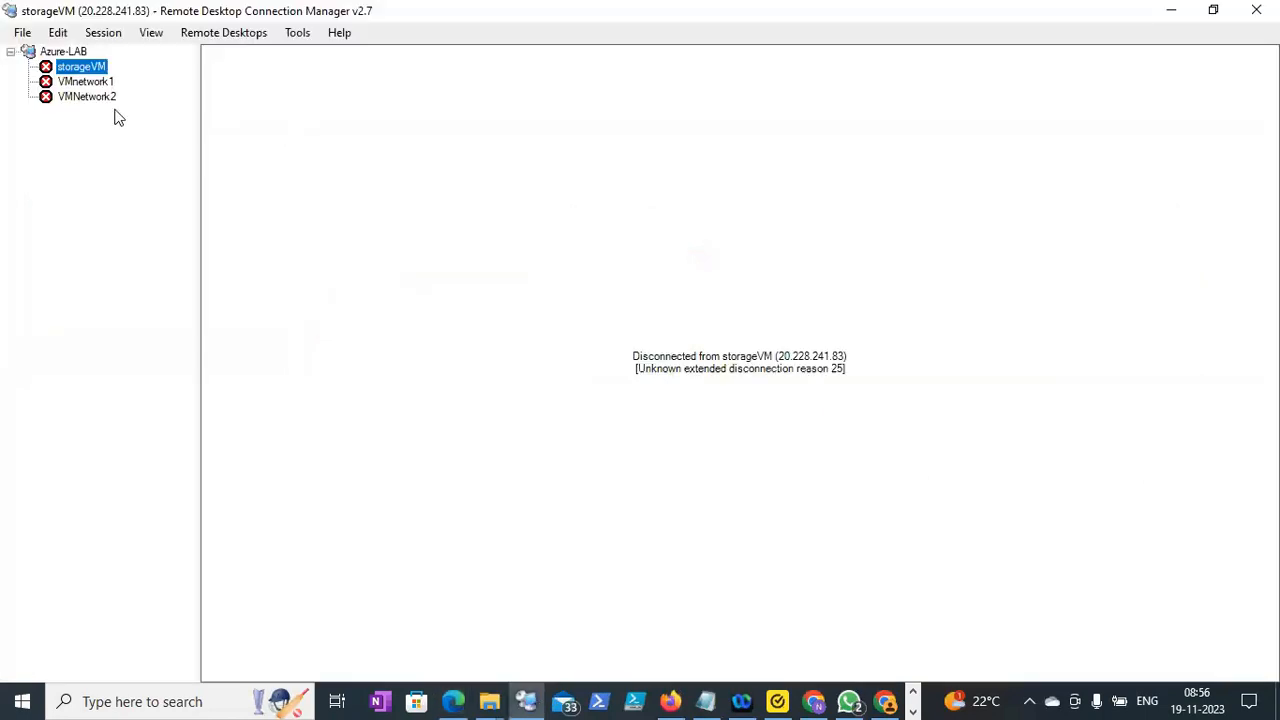
right_click(82, 70)
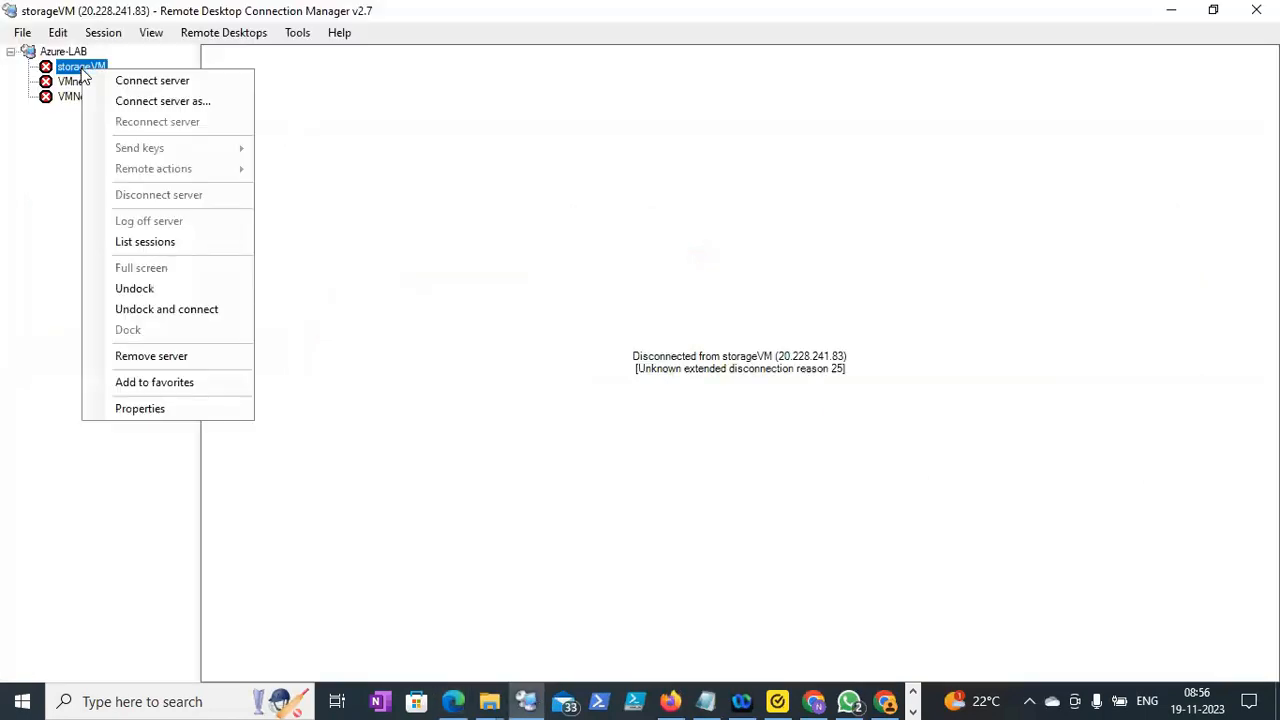
left_click(140, 409)
key("ctrl+v")
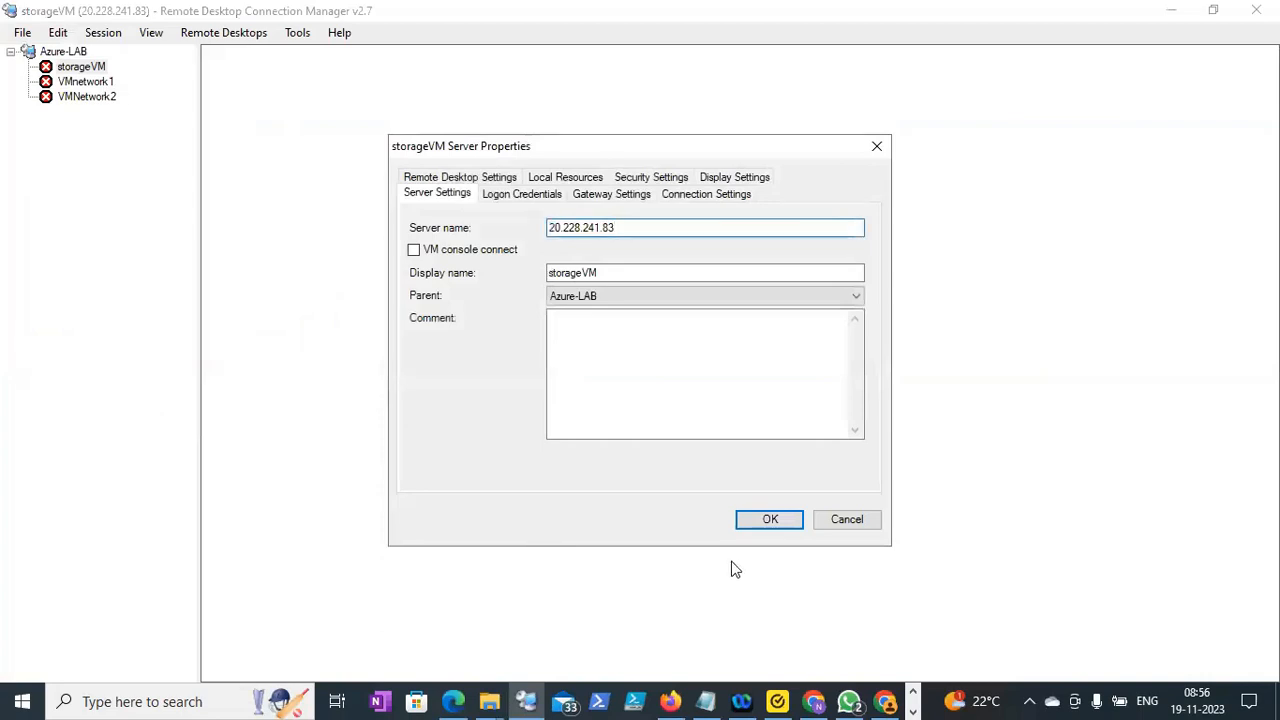
left_click(764, 522)
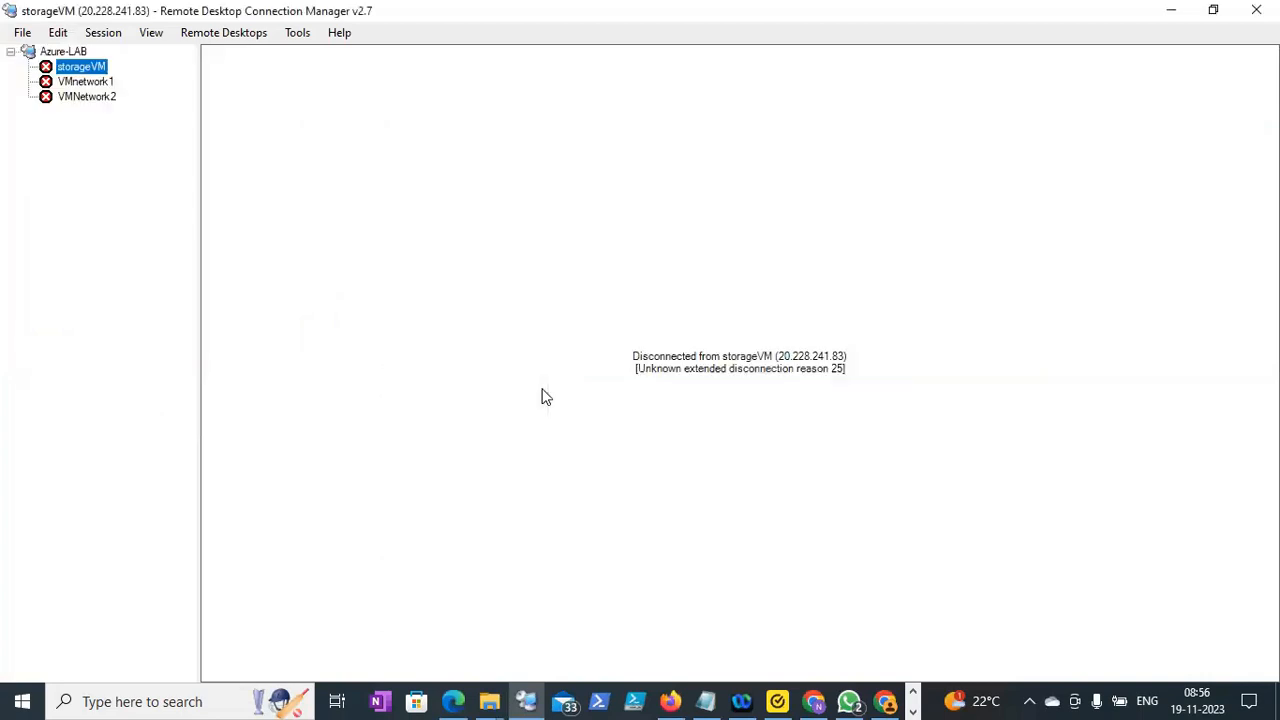
Connect to the storageVM server with the account password and accept the remote computer's unverified certificate
right_click(78, 70)
left_click(140, 78)
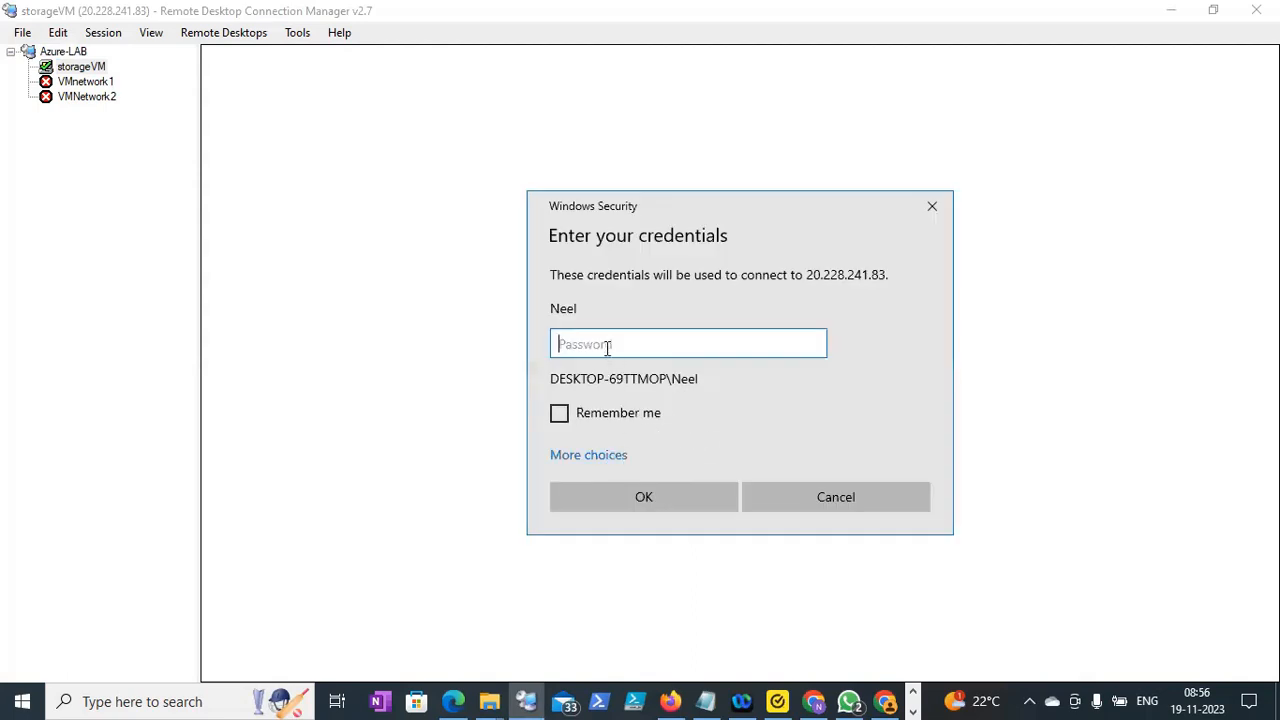
type("•")
left_click(662, 484)
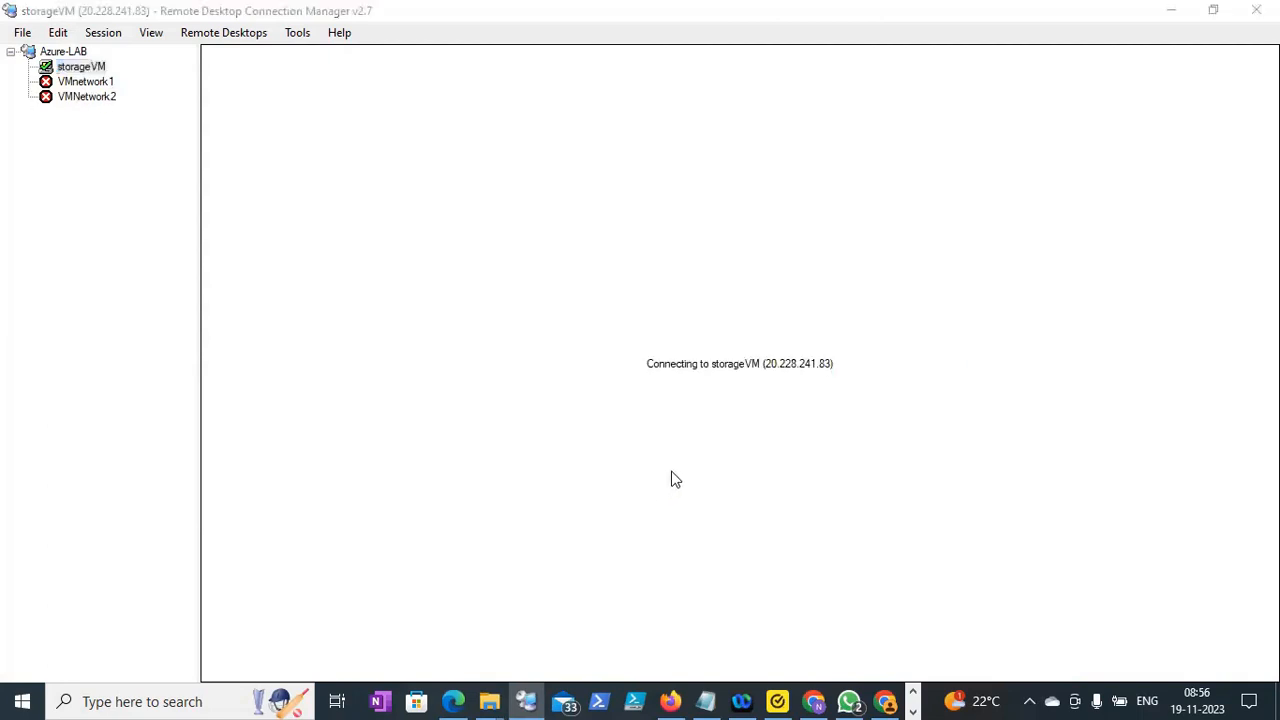
type("•••••••••")
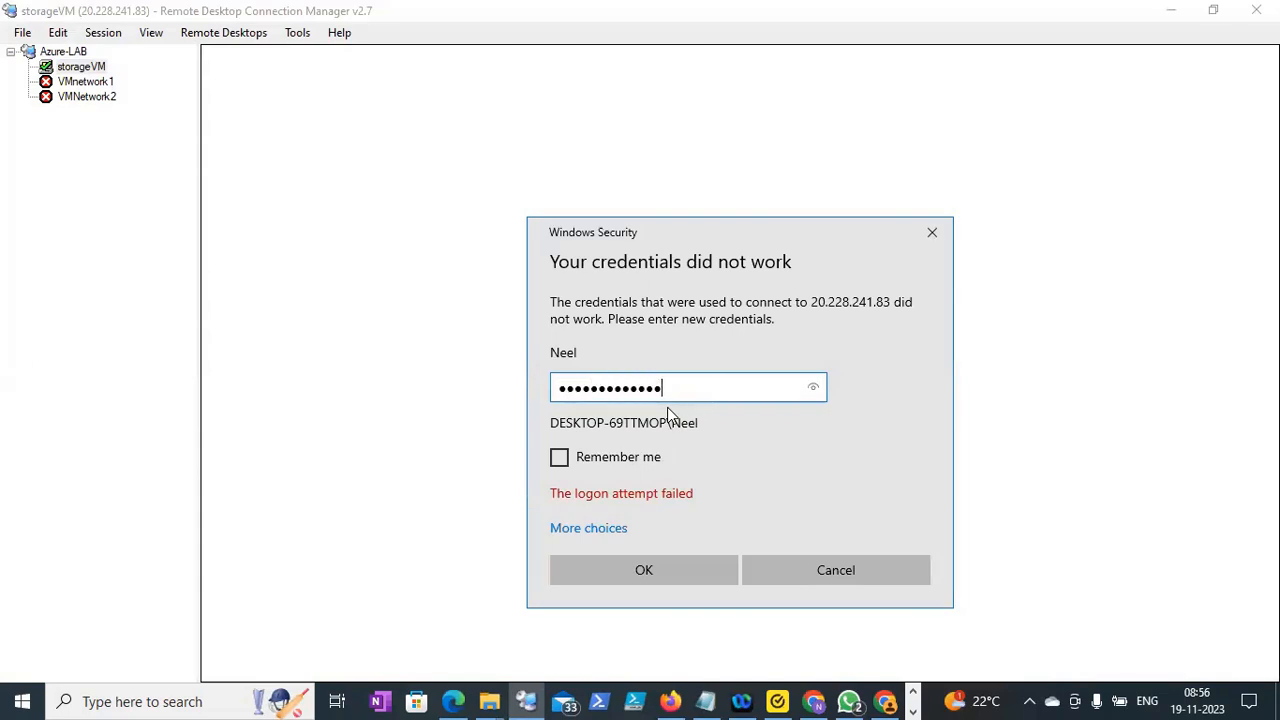
left_click(706, 572)
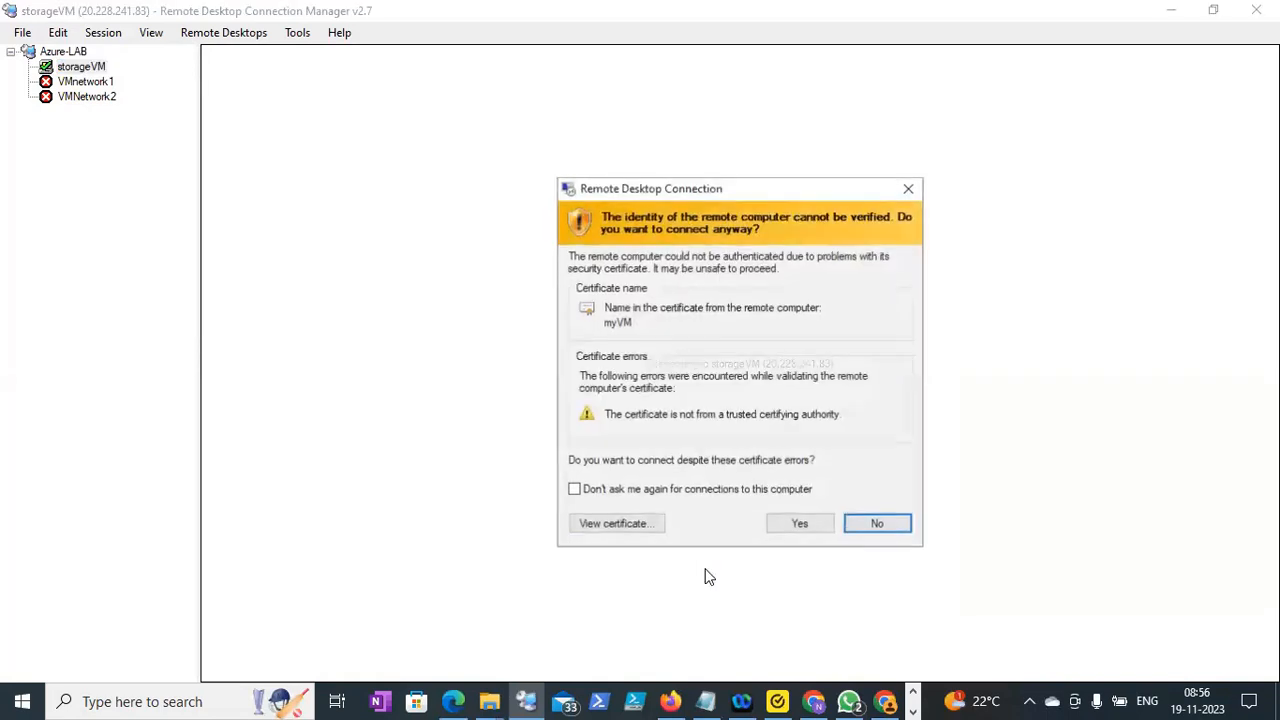
left_click(799, 528)
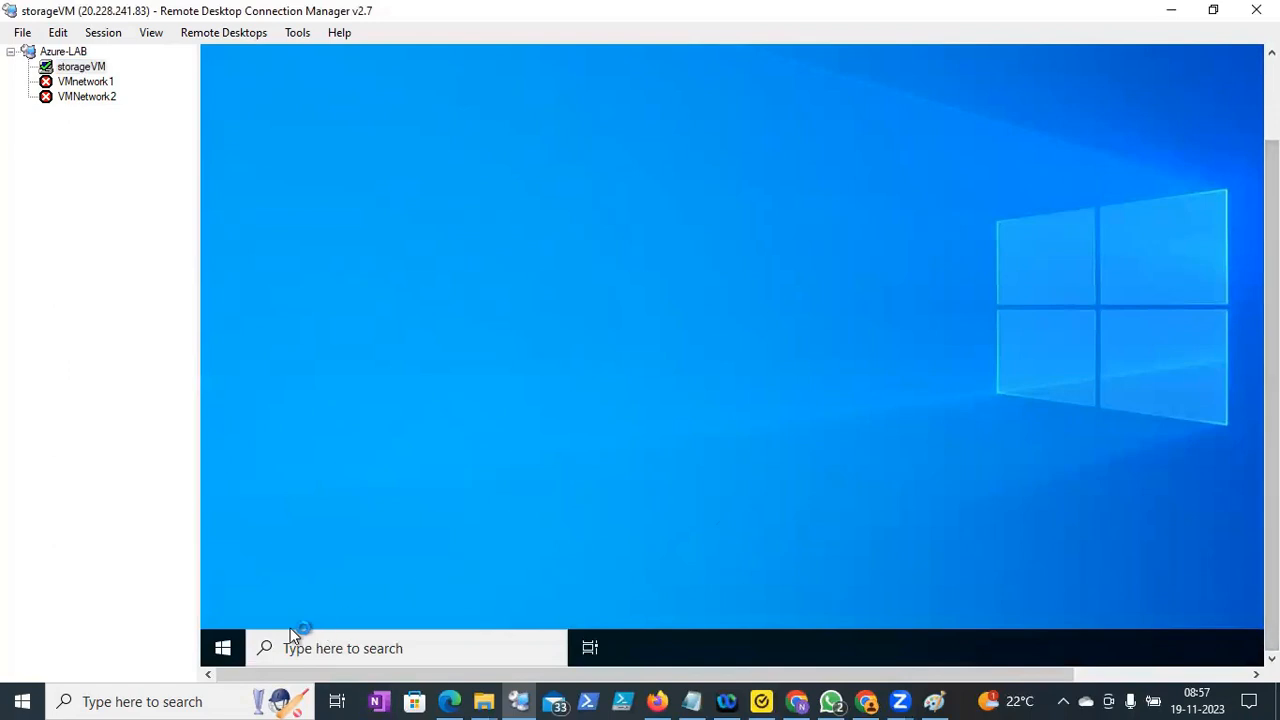
Open File Explorer on the remote server and show the drives under This PC
left_click(229, 650)
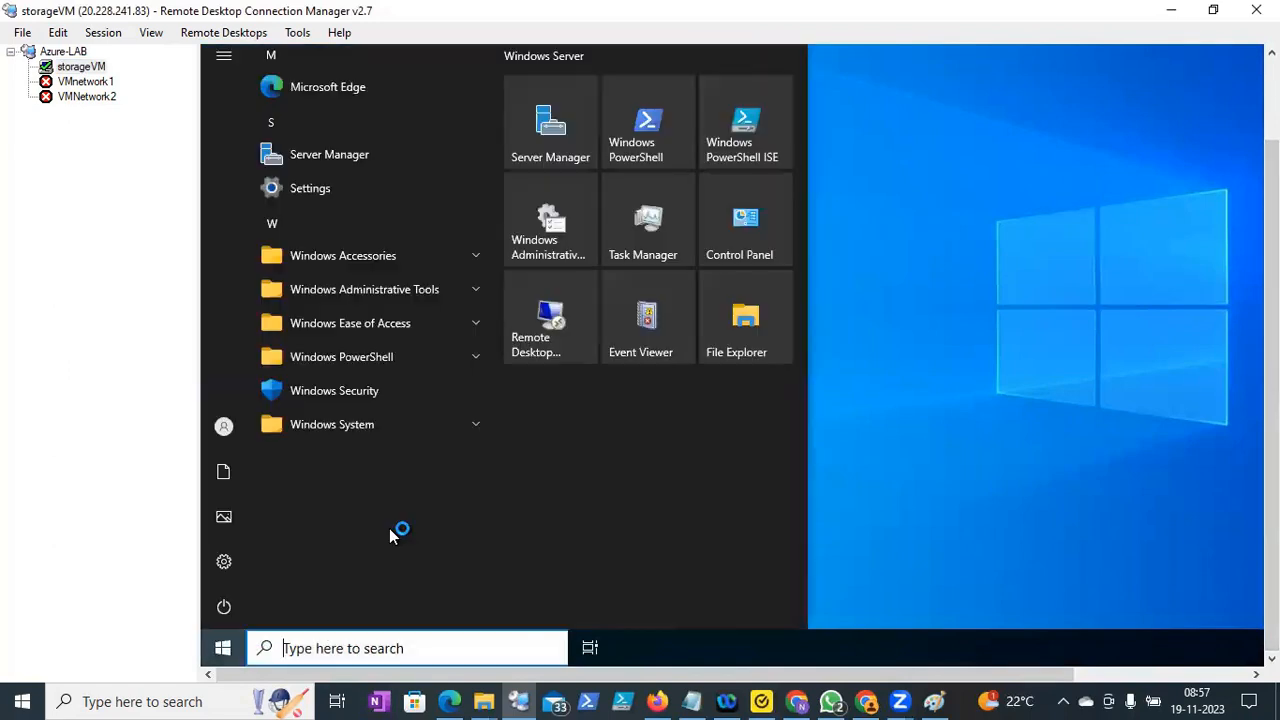
left_click_drag(1271, 262, 1271, 236)
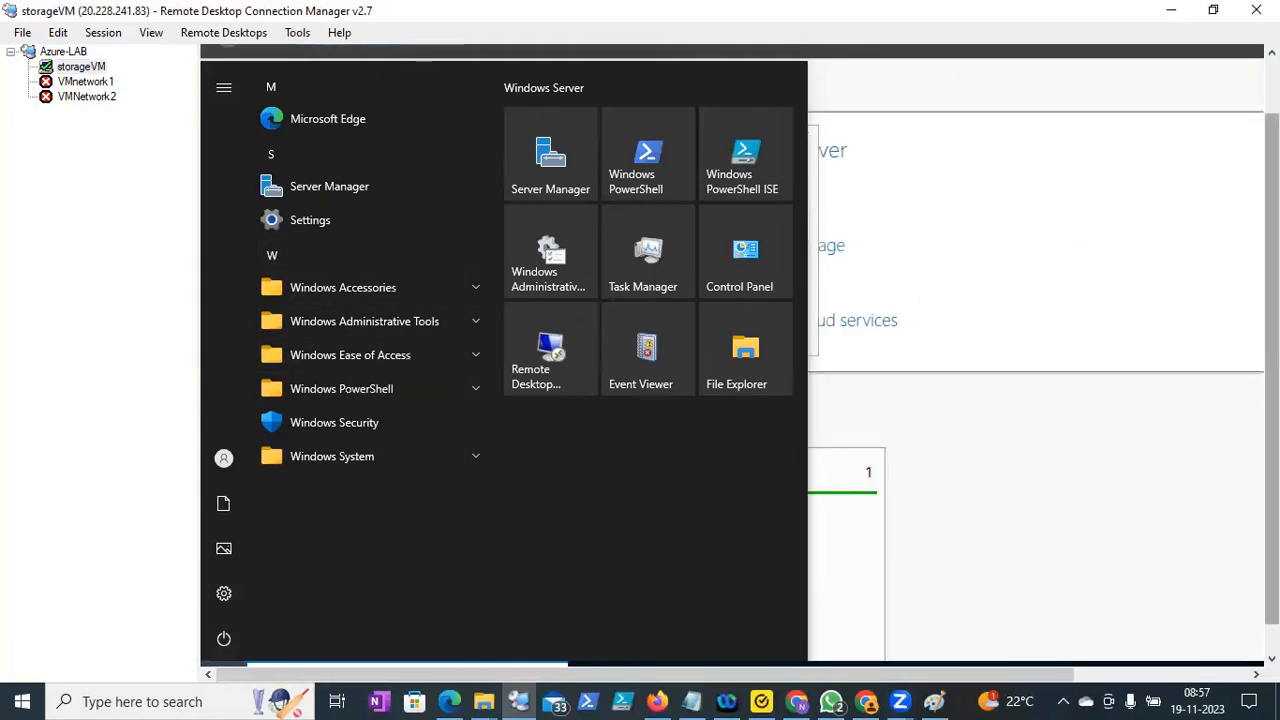
scroll(1010, 160, "up", 2)
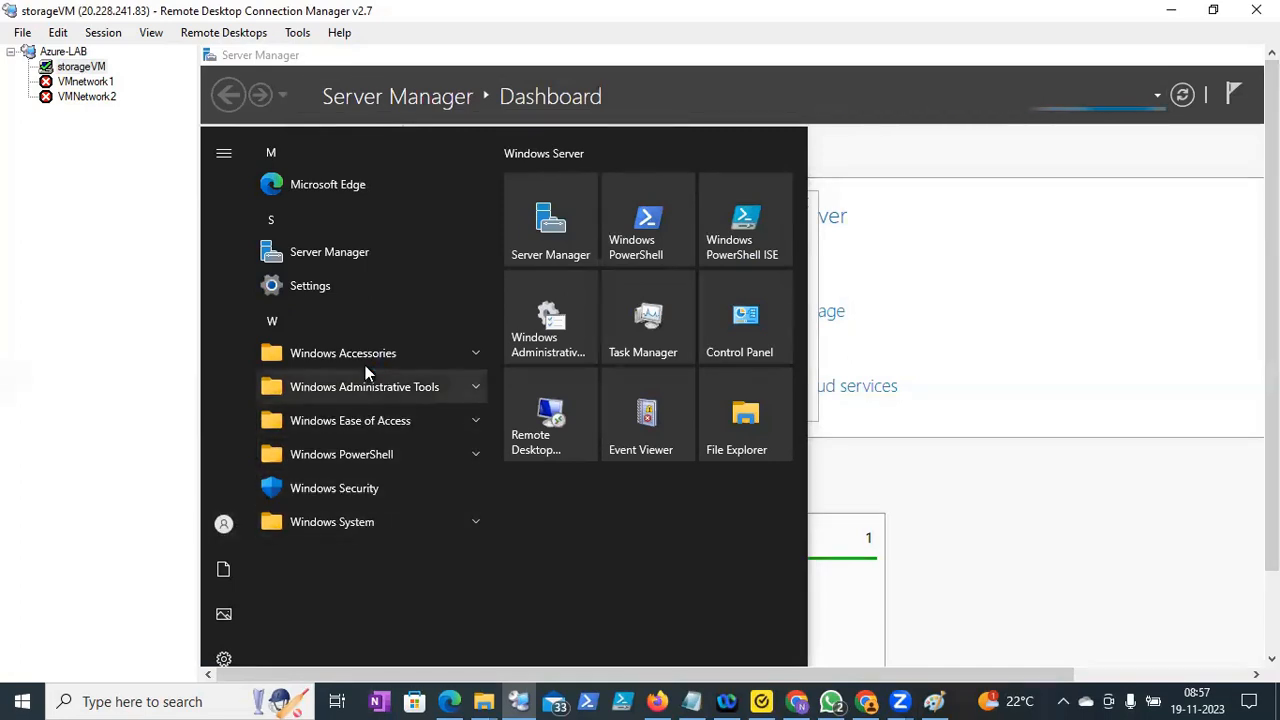
scroll(700, 634, "down", 3)
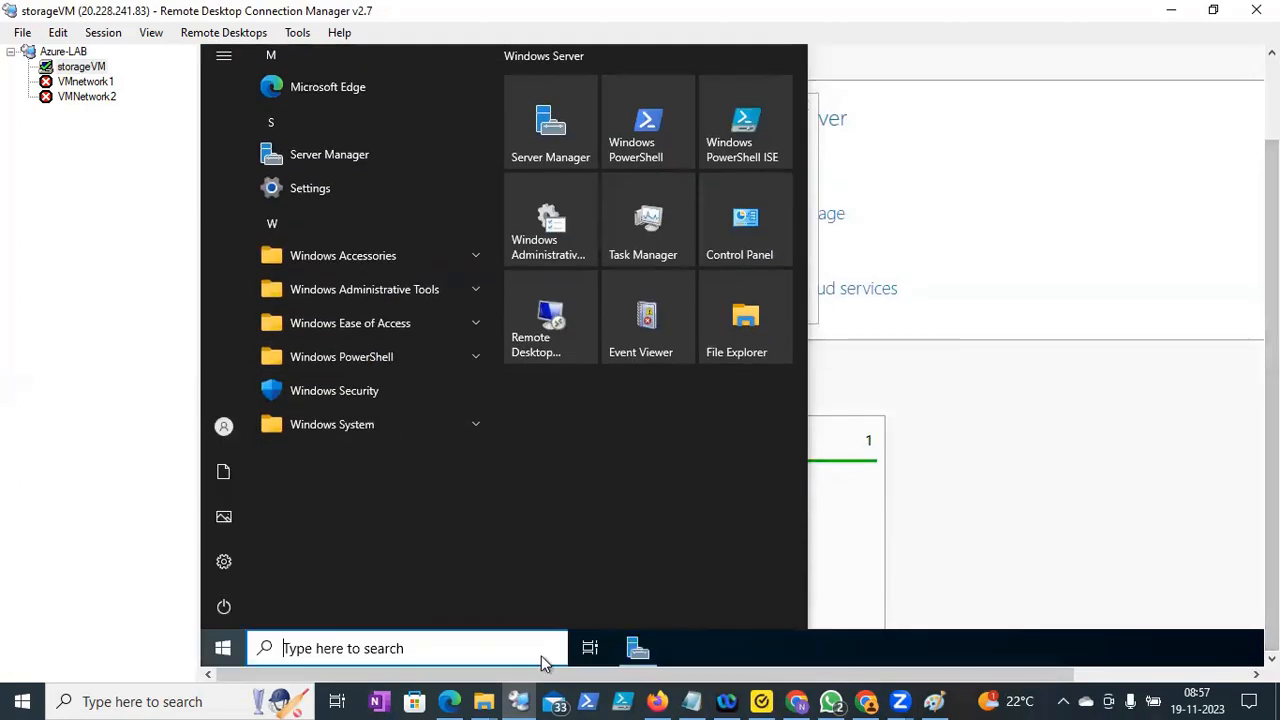
left_click(446, 637)
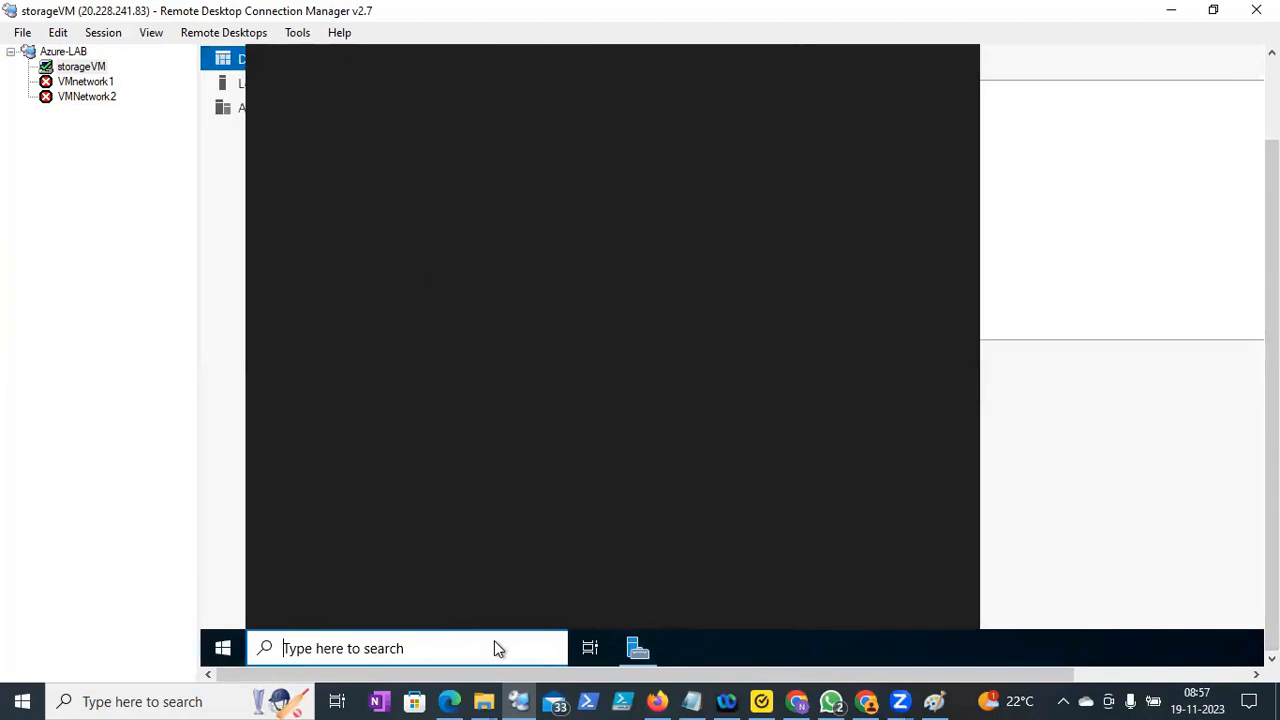
left_click(225, 650)
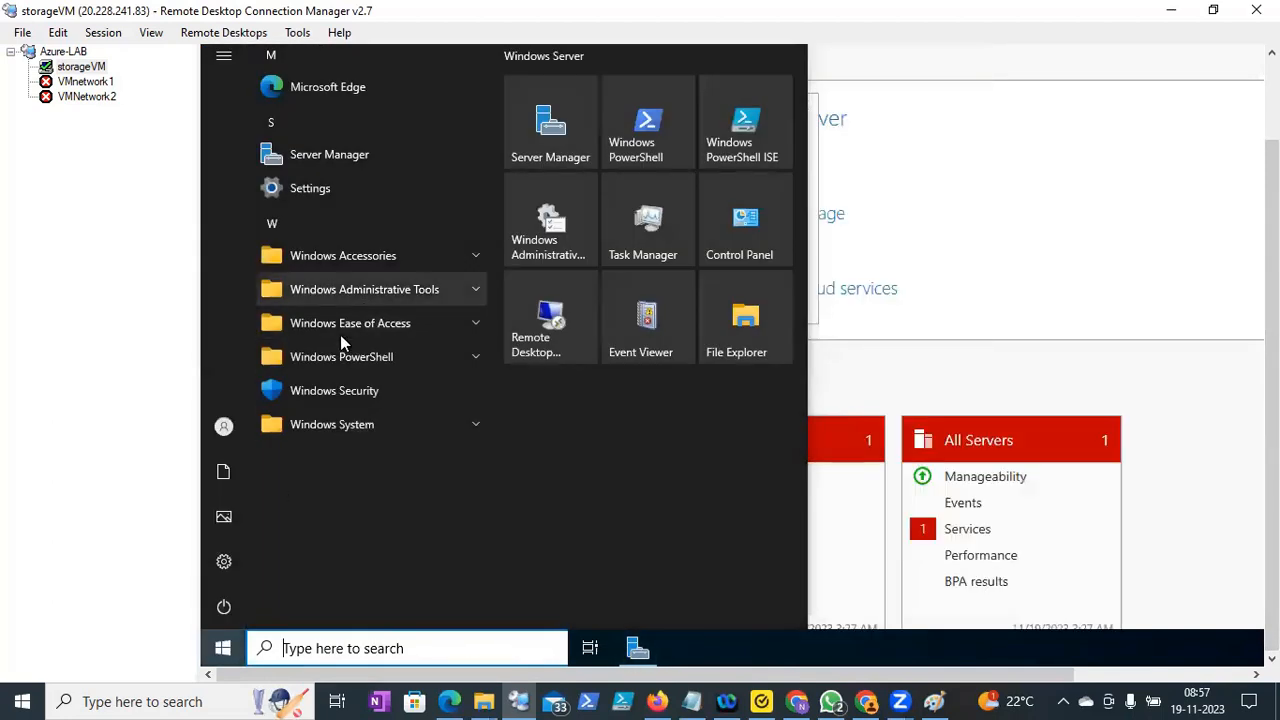
mouse_move(218, 540)
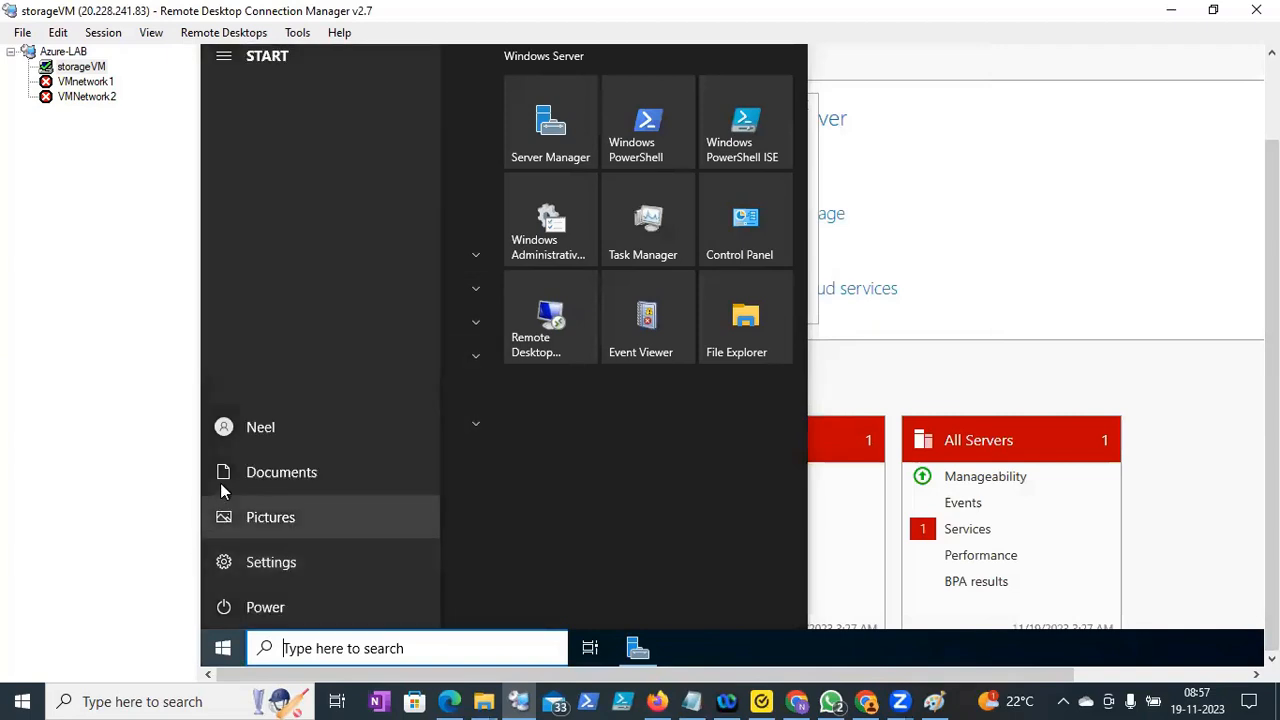
left_click(242, 480)
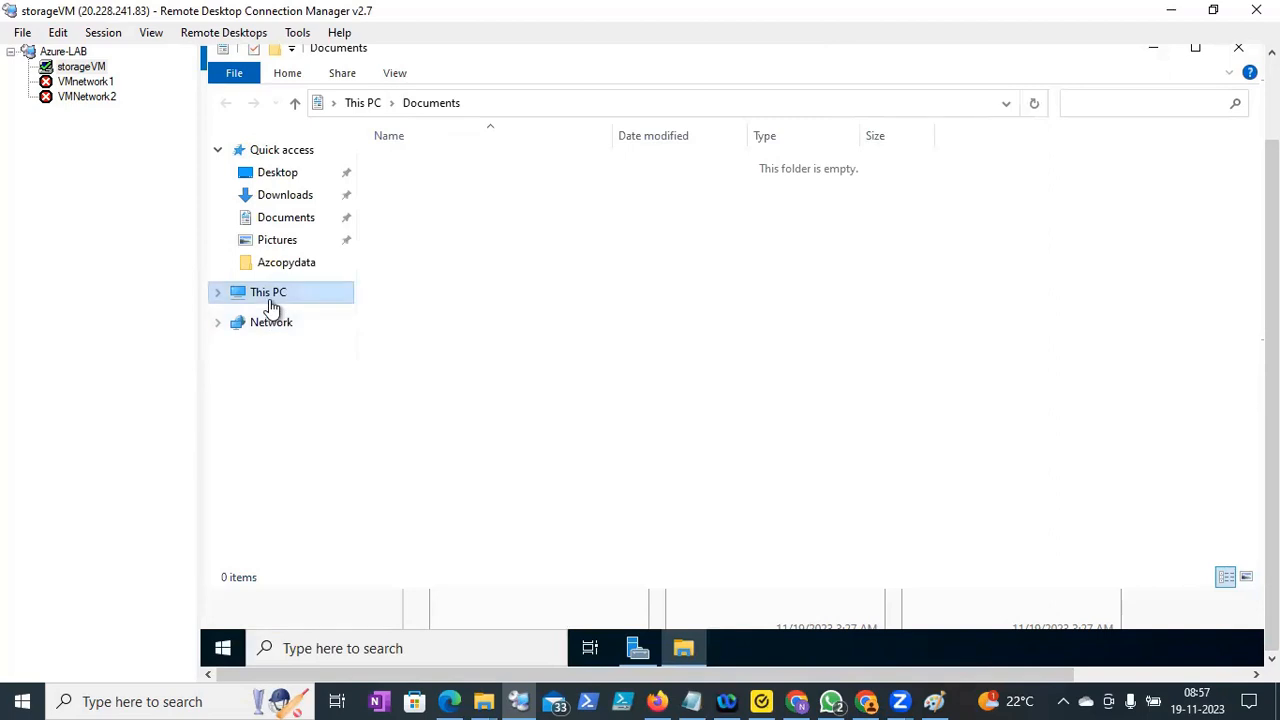
left_click(270, 293)
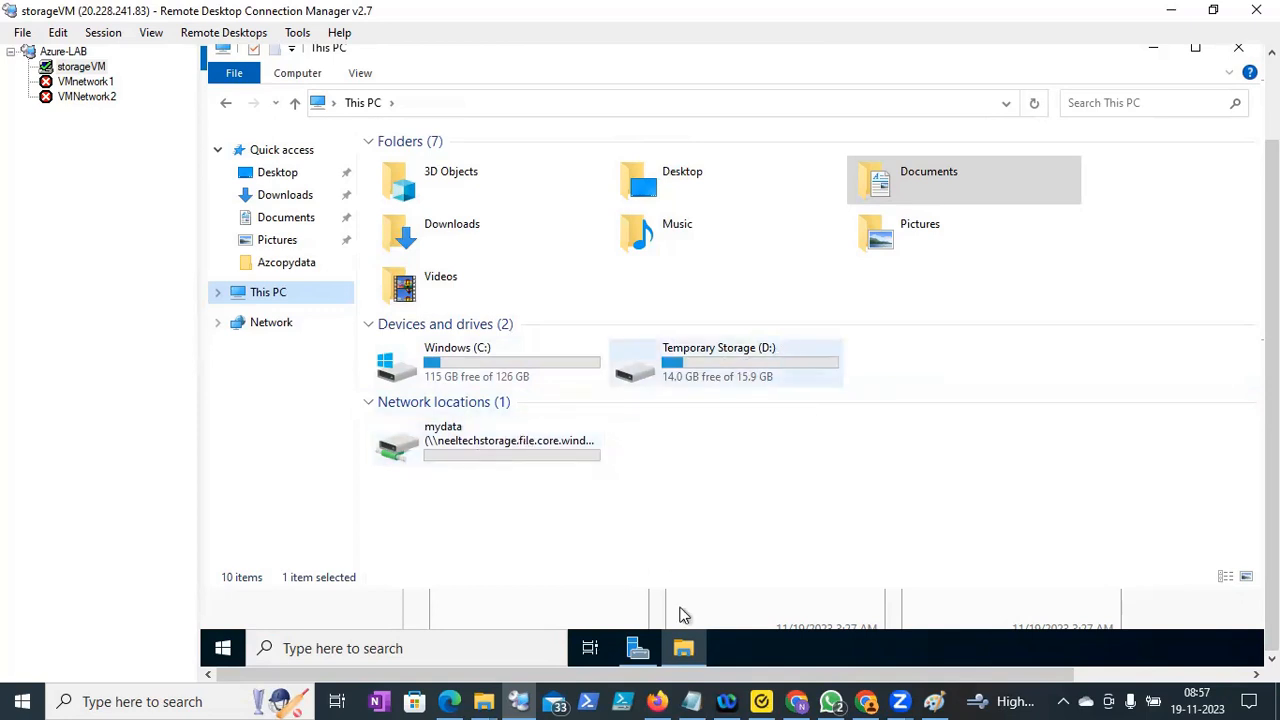
Switch to the Paint diagram, erase the D:\ label under VM1's second drive box and add the text F:\ there
left_click(868, 703)
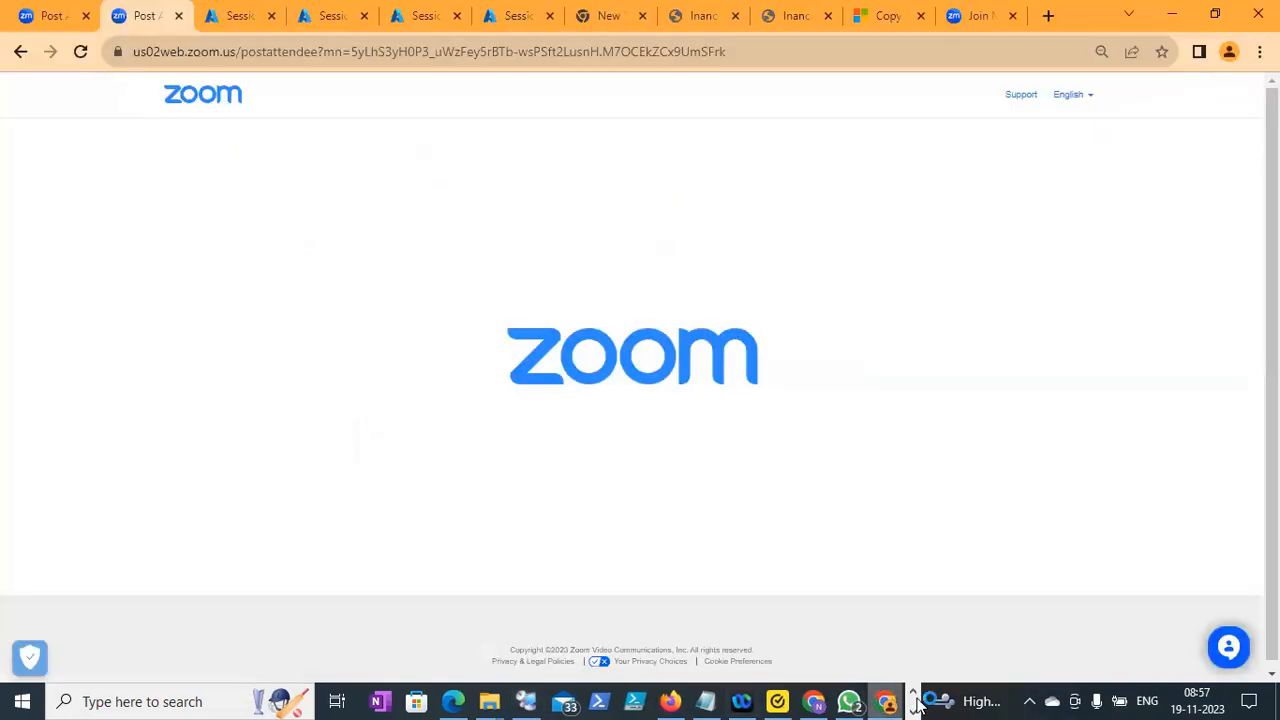
left_click(913, 710)
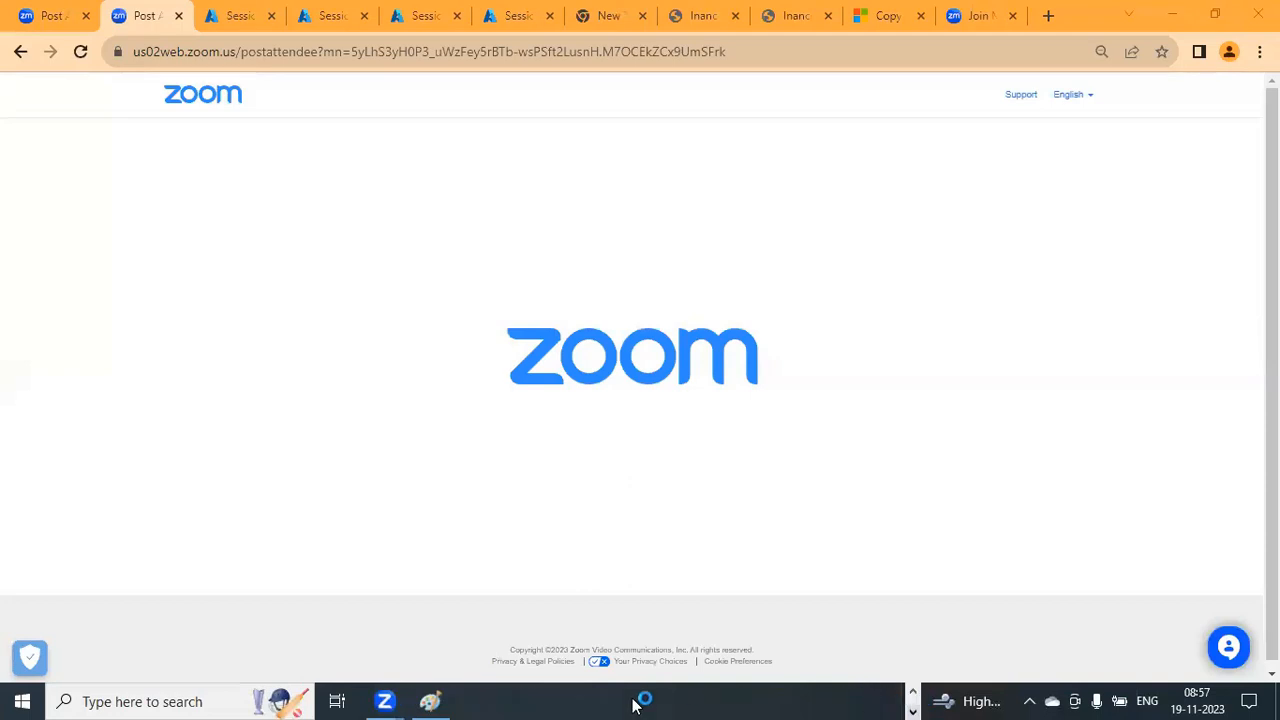
left_click(430, 701)
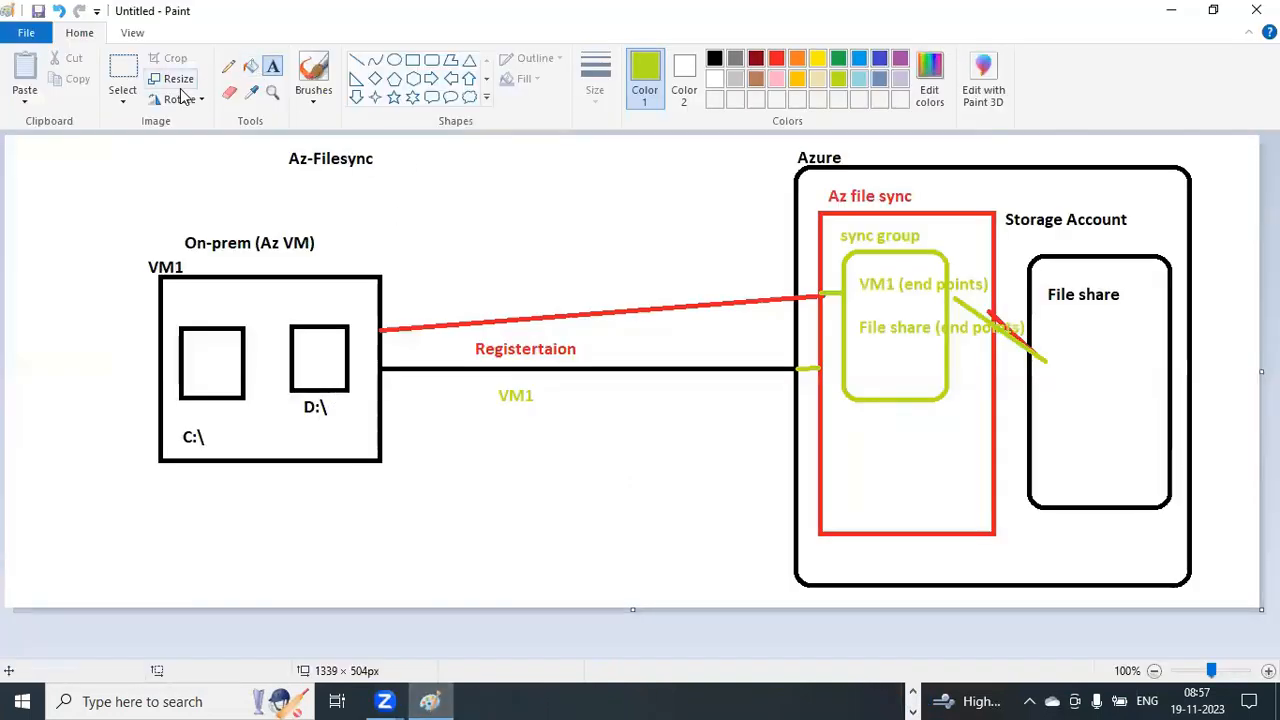
left_click(230, 92)
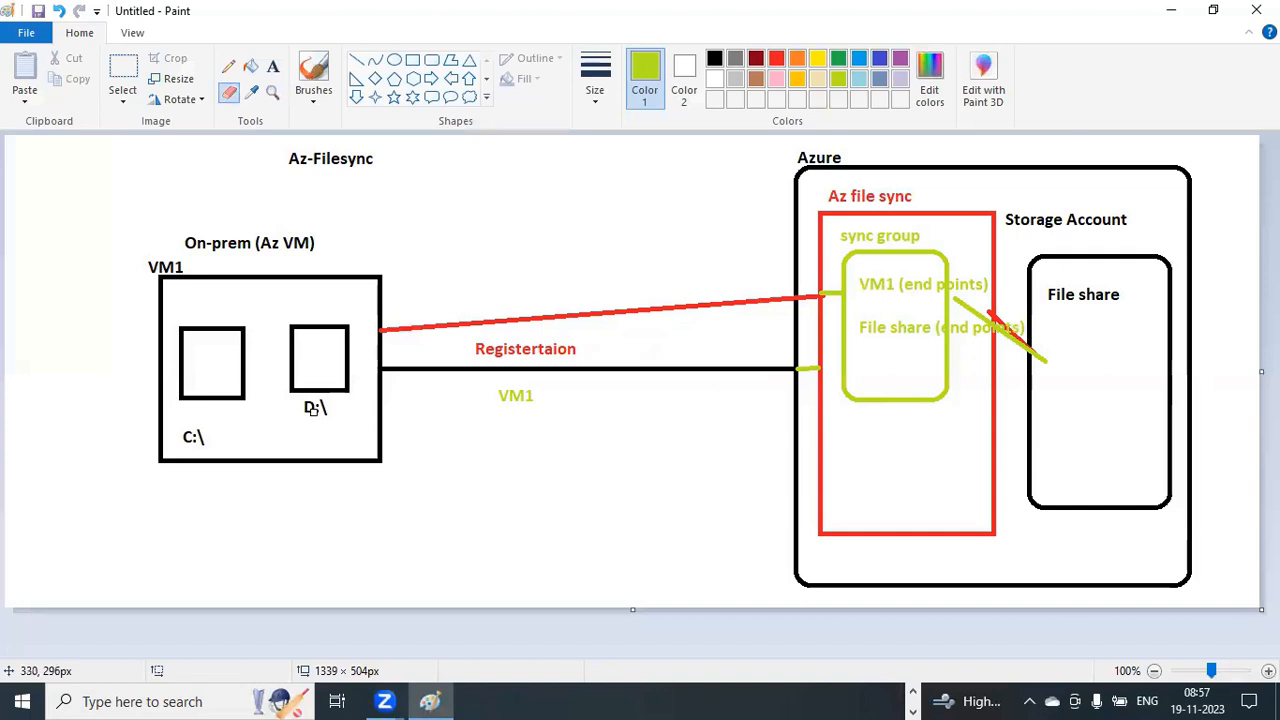
mouse_move(321, 410)
left_mouse_down()
mouse_move(300, 399)
mouse_move(312, 400)
left_mouse_up()
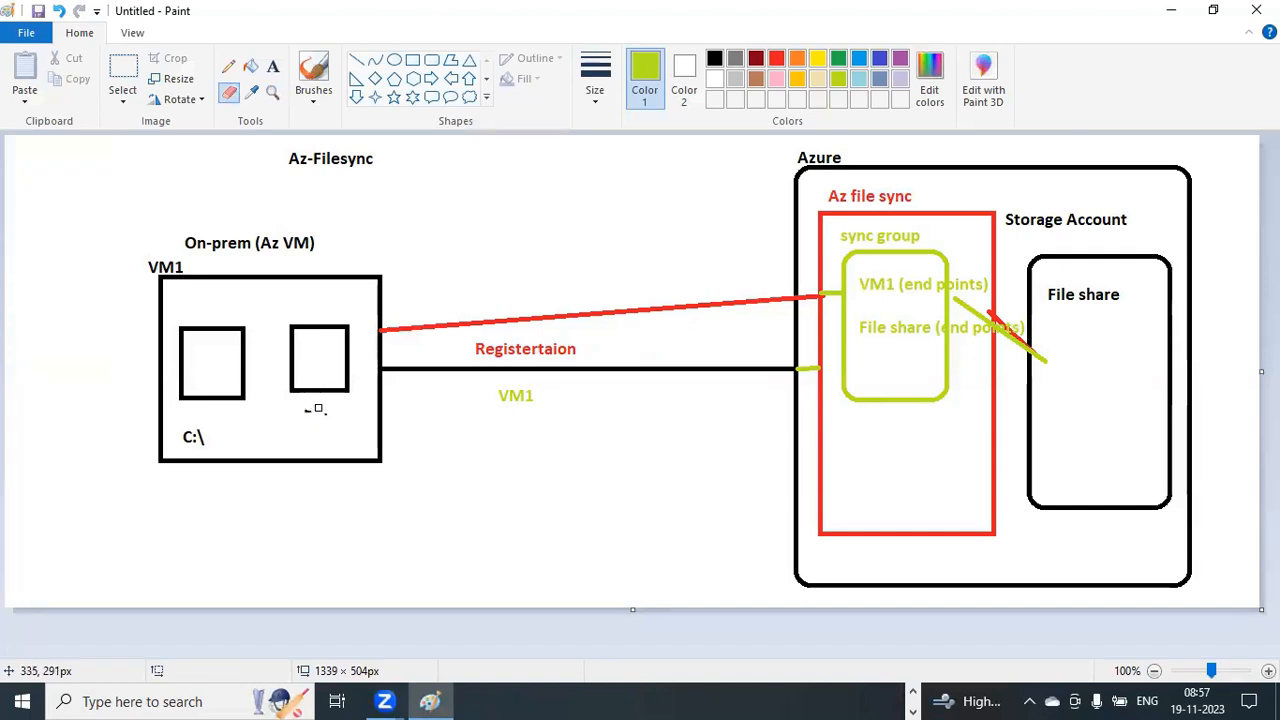
left_click(272, 72)
left_click_drag(290, 405, 379, 420)
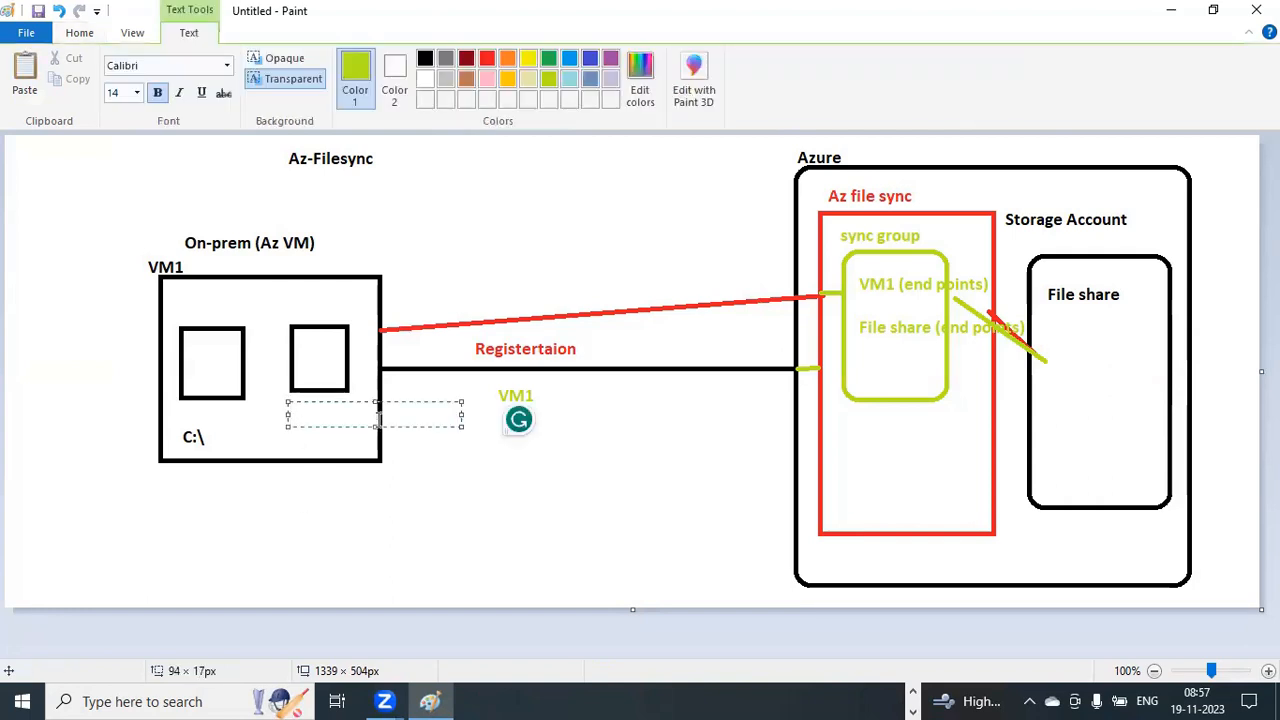
type("F:\\")
Switch back to the Azure portal in Edge and open the disk settings of the myVM virtual machine
left_click(913, 710)
left_click(913, 689)
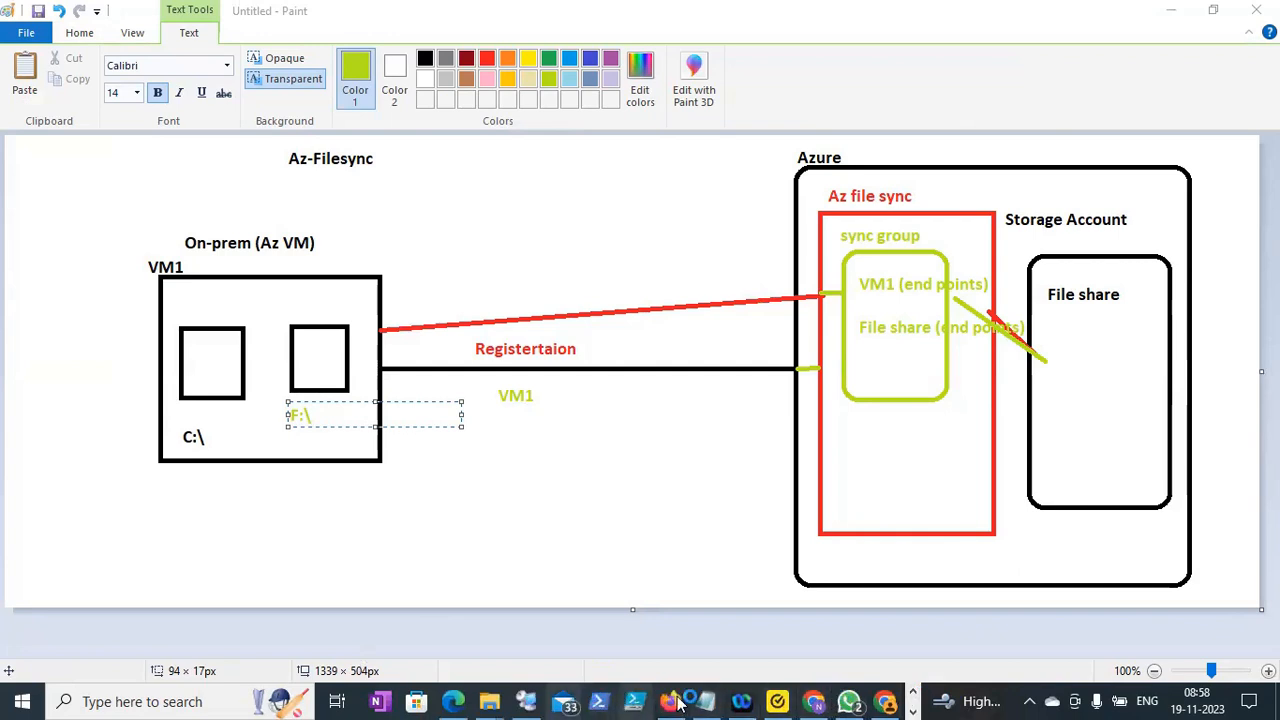
left_click(886, 702)
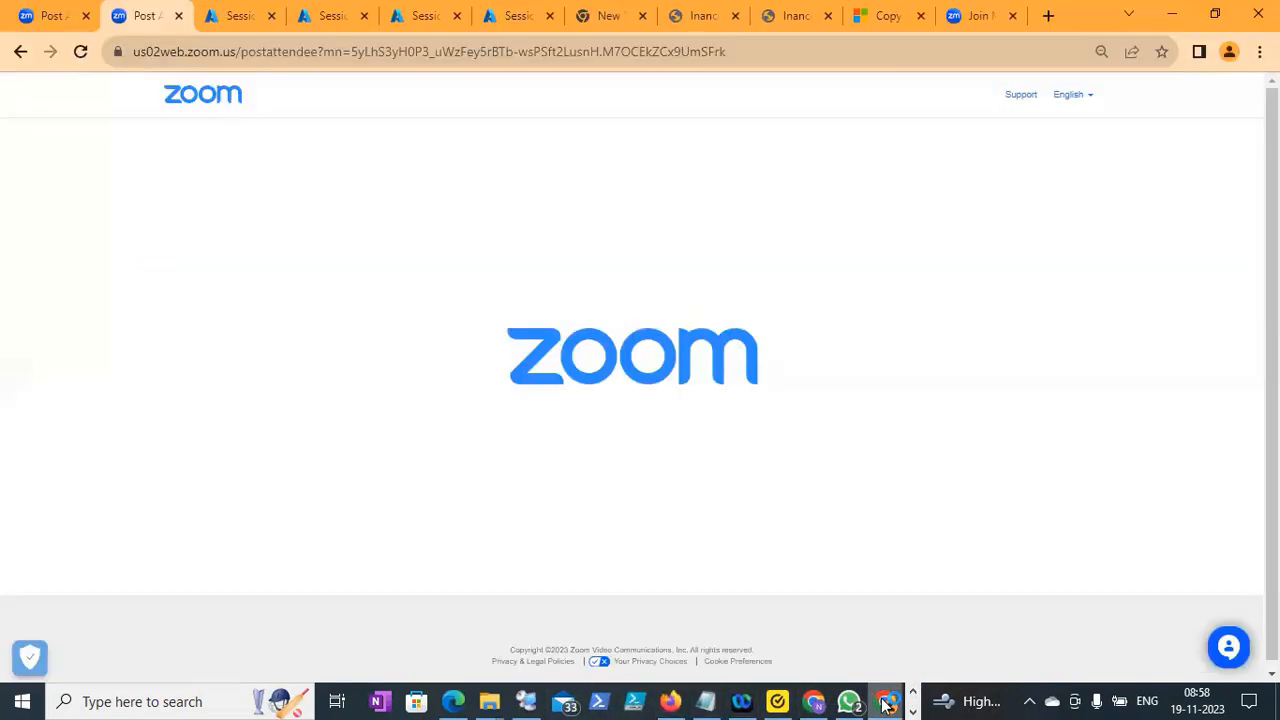
left_click(823, 704)
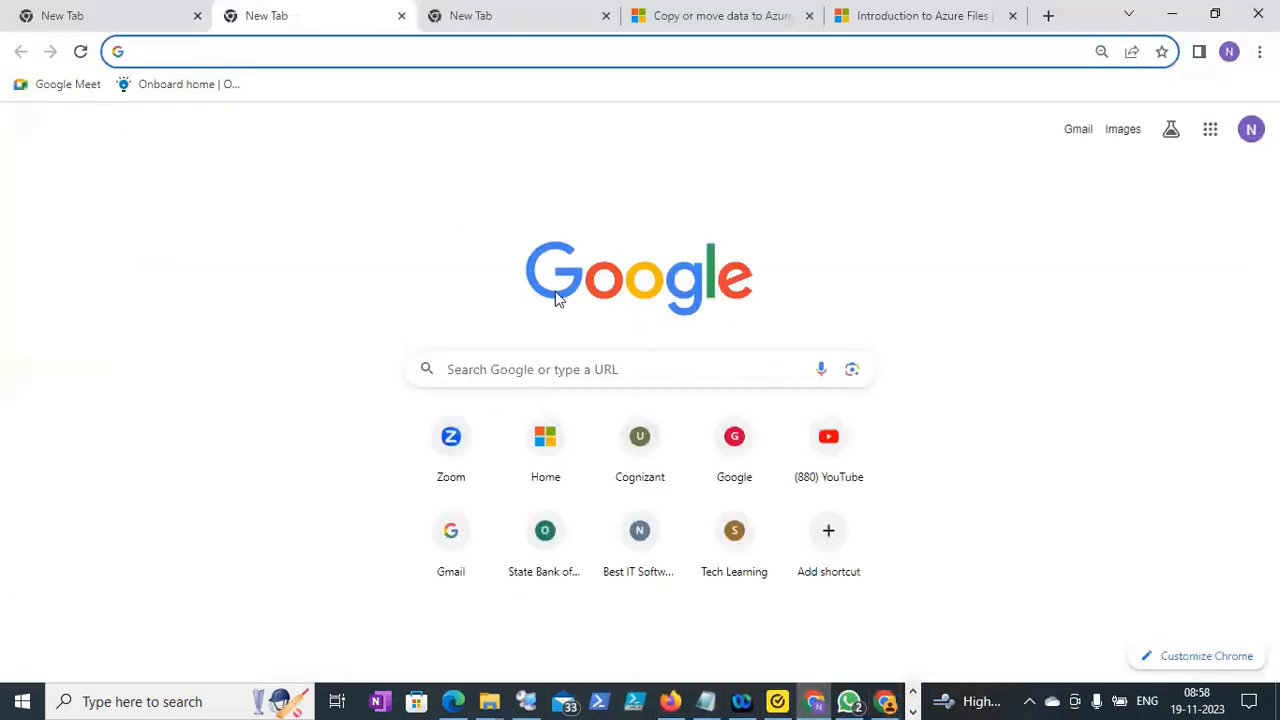
left_click(453, 702)
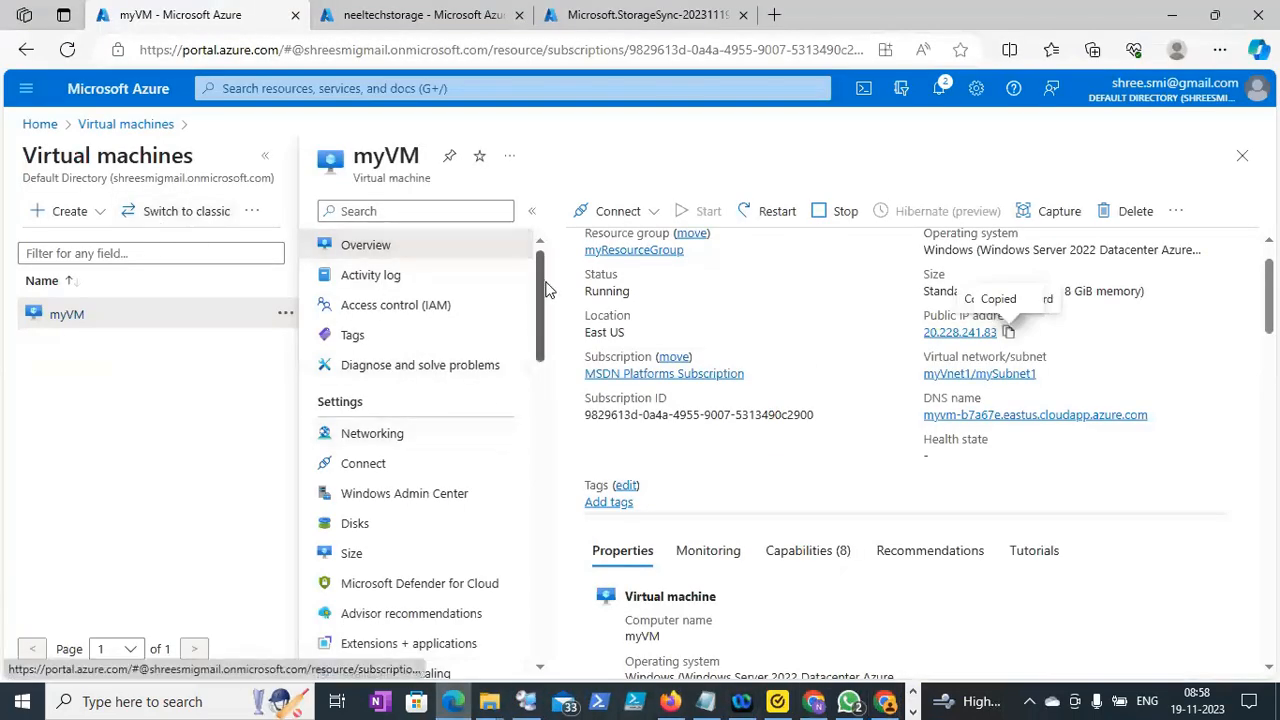
scroll(535, 358, "down", 2)
scroll(536, 364, "down", 3)
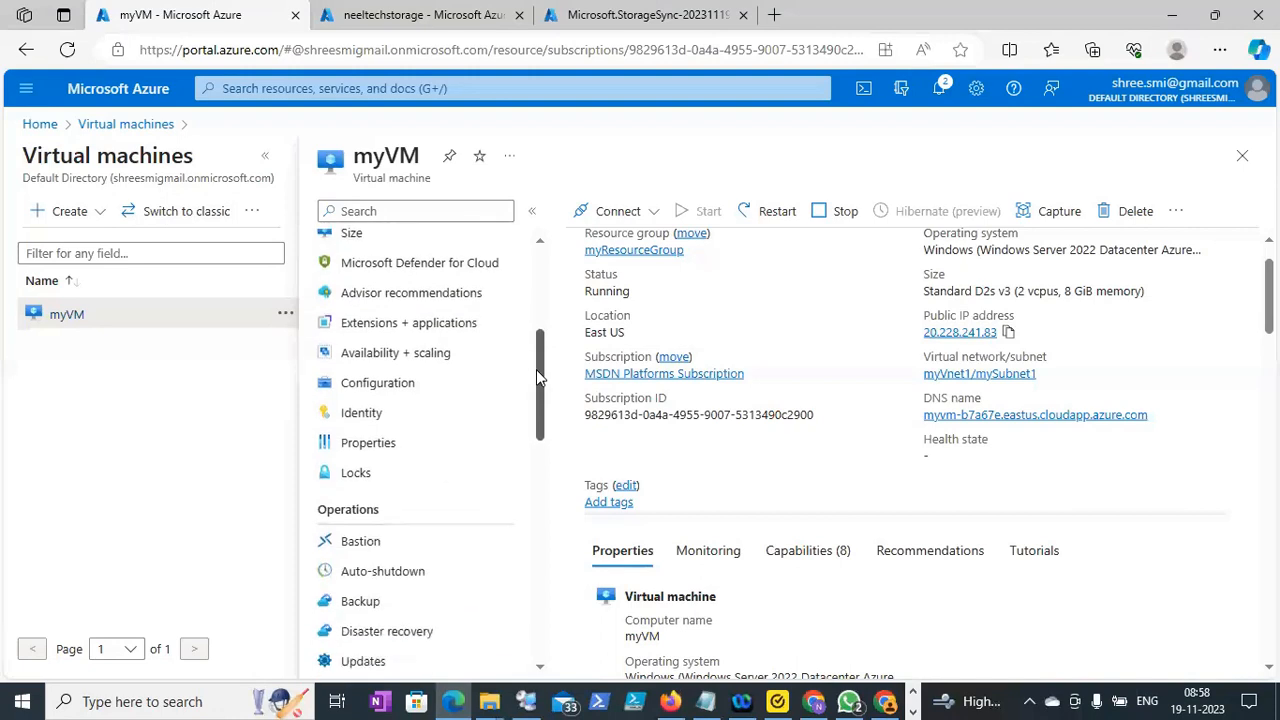
scroll(538, 430, "down", 4)
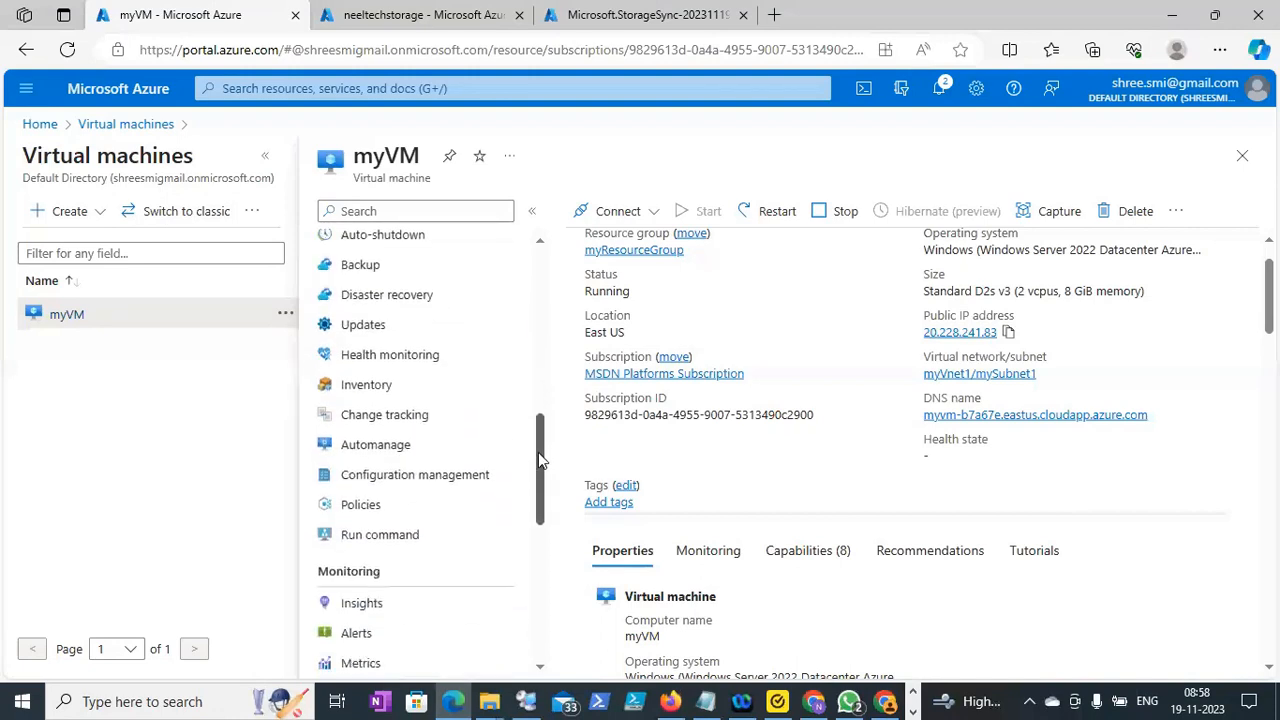
left_click_drag(537, 517, 538, 306)
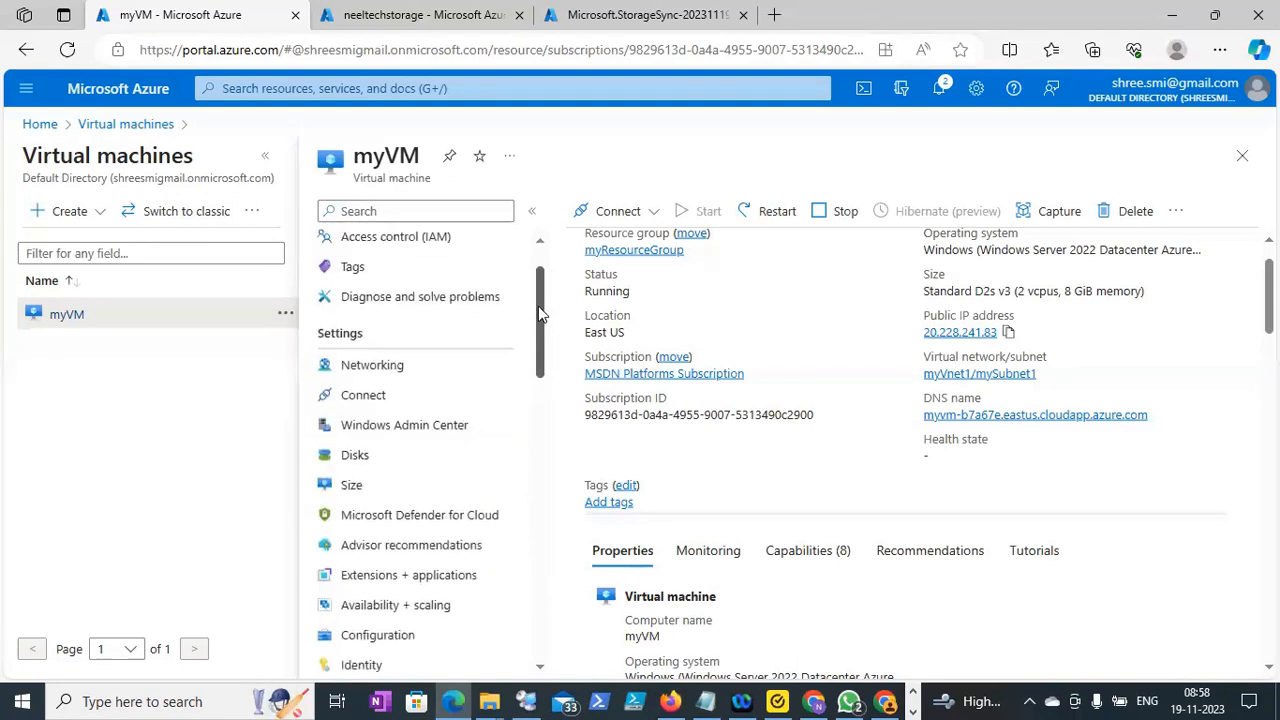
left_click(368, 457)
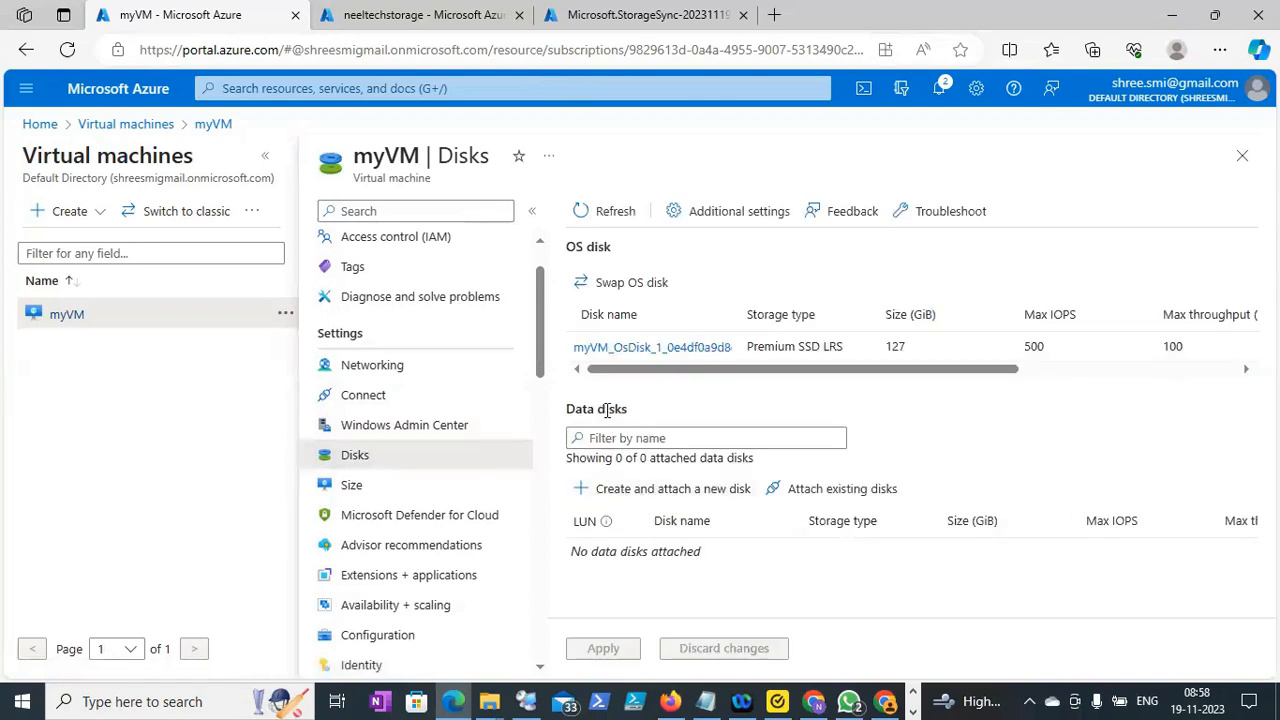
Create and attach a new 4 GiB Premium SSD data disk named DataDisk on LUN 0 and apply the change
mouse_move(608, 524)
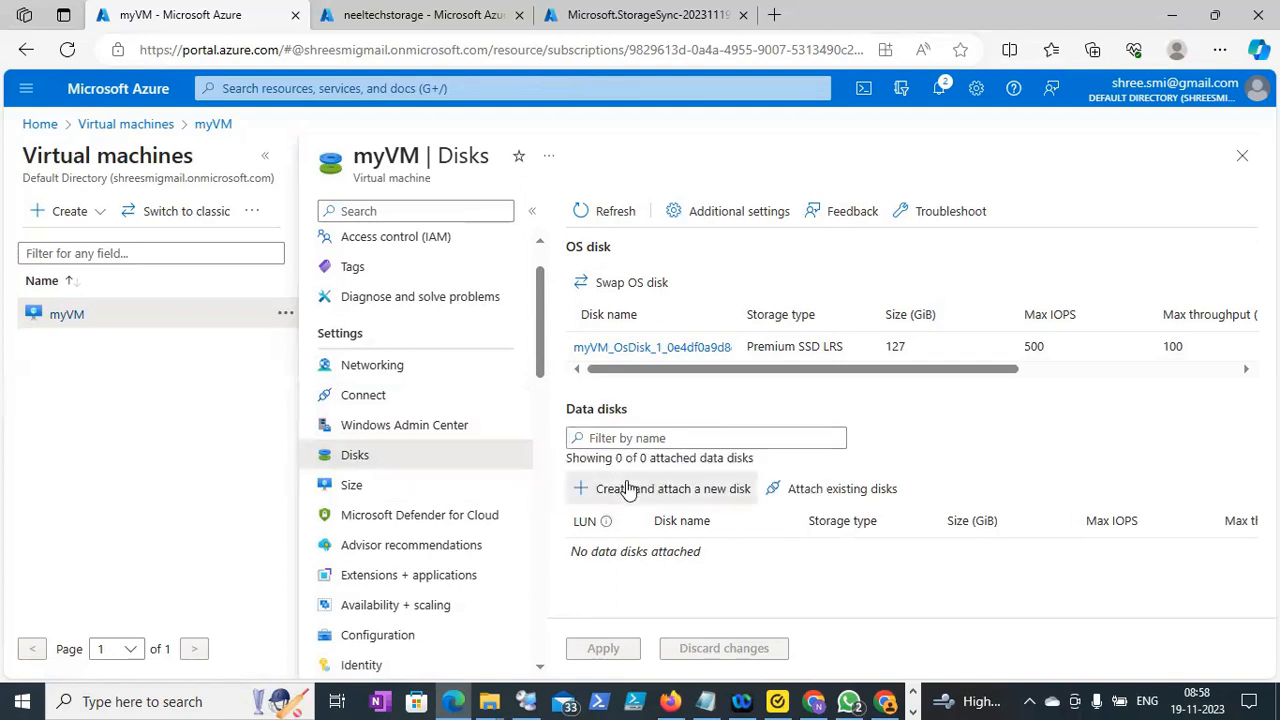
left_click(628, 488)
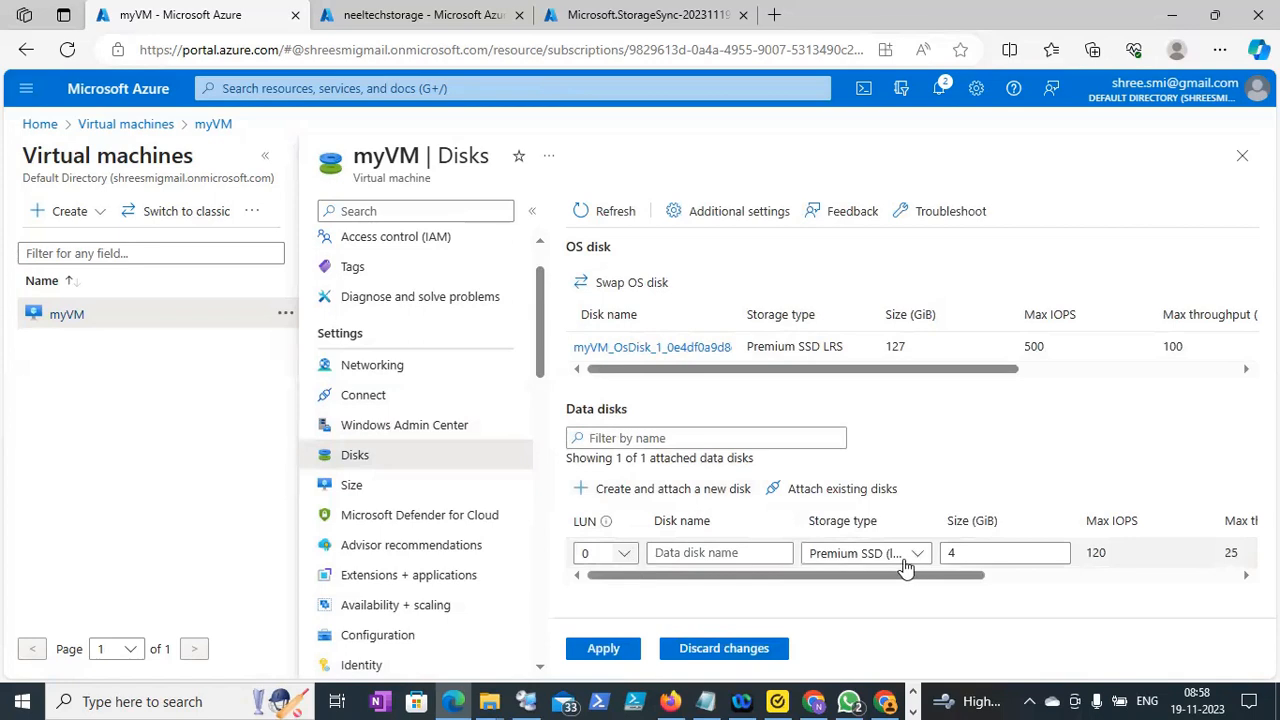
left_click(772, 552)
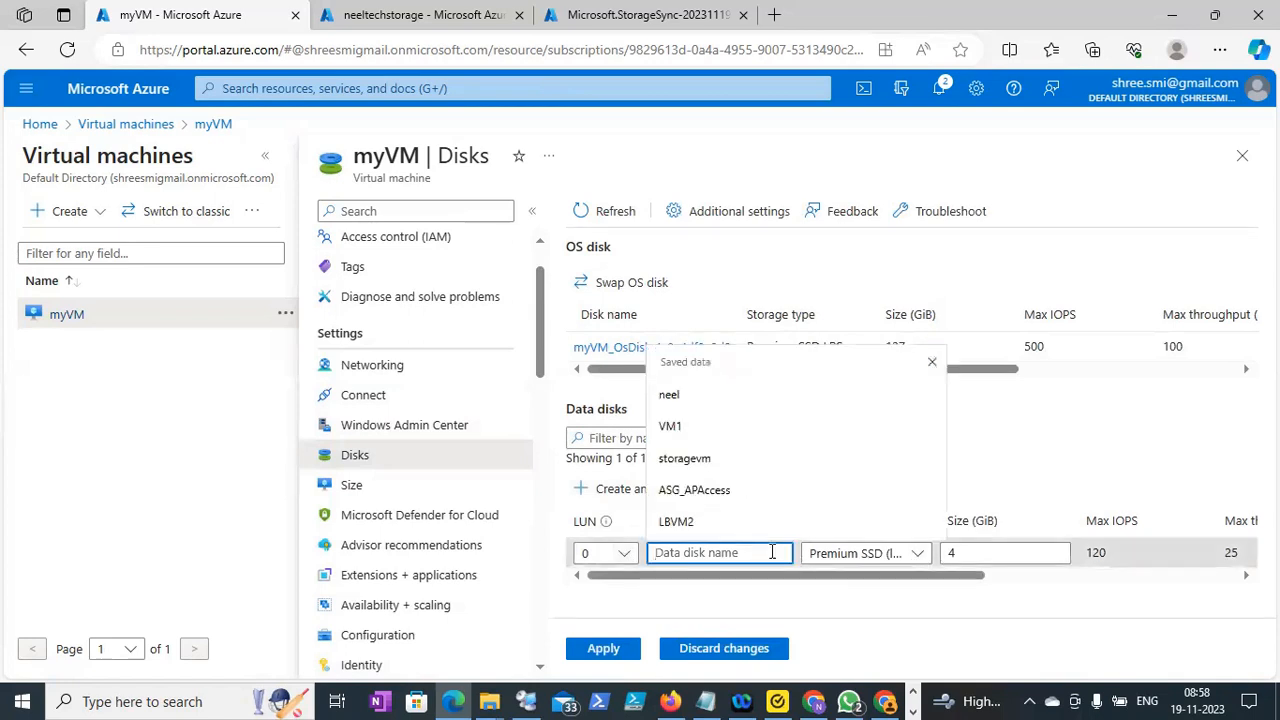
type("Da")
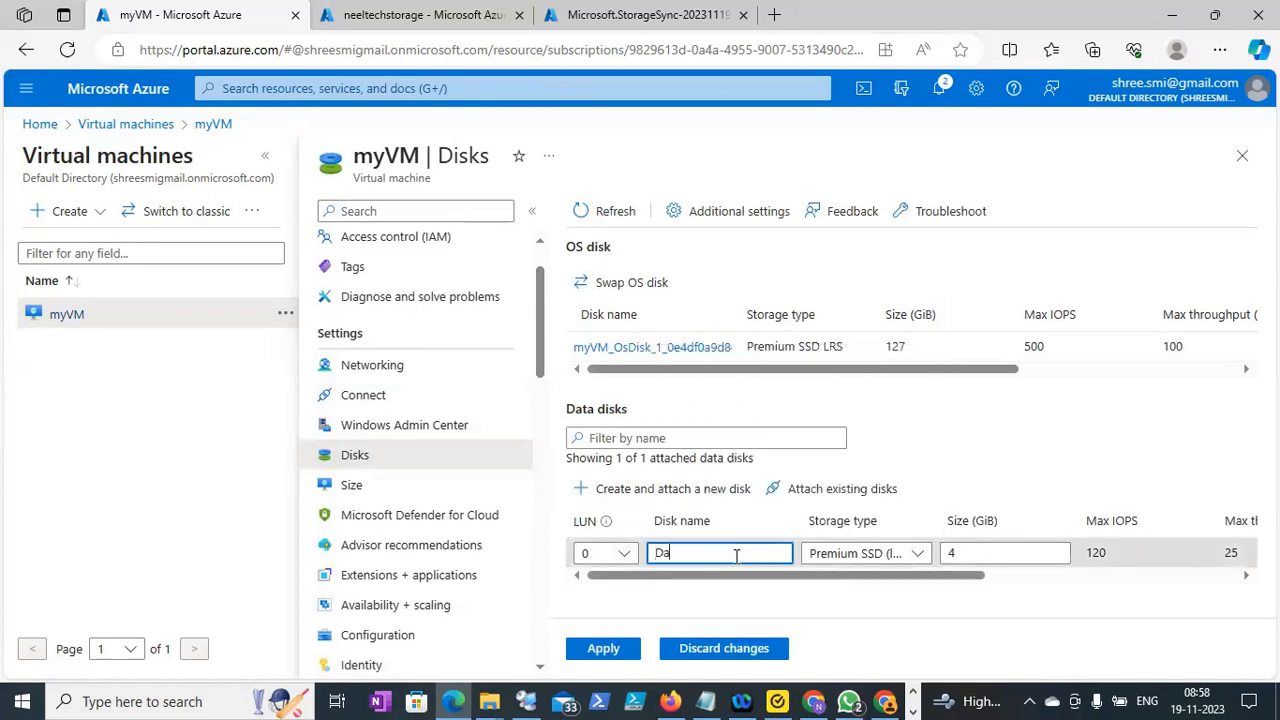
type("taDisk")
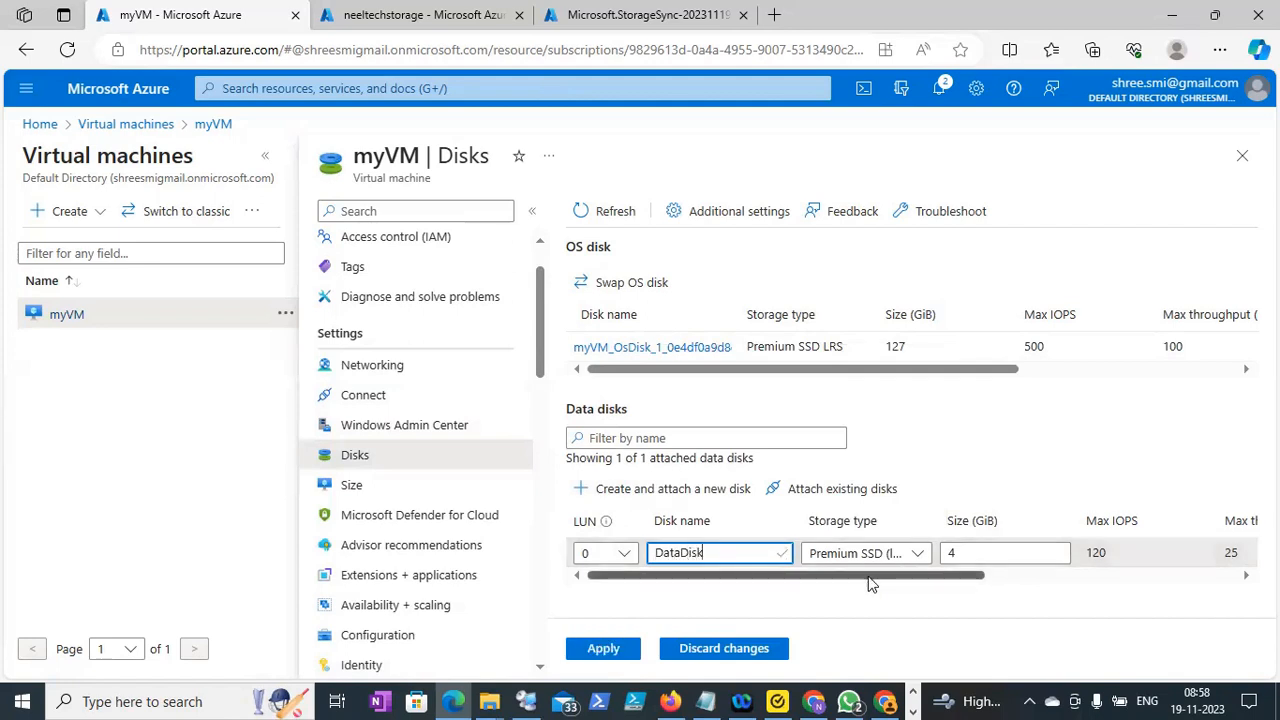
left_click_drag(868, 577, 814, 594)
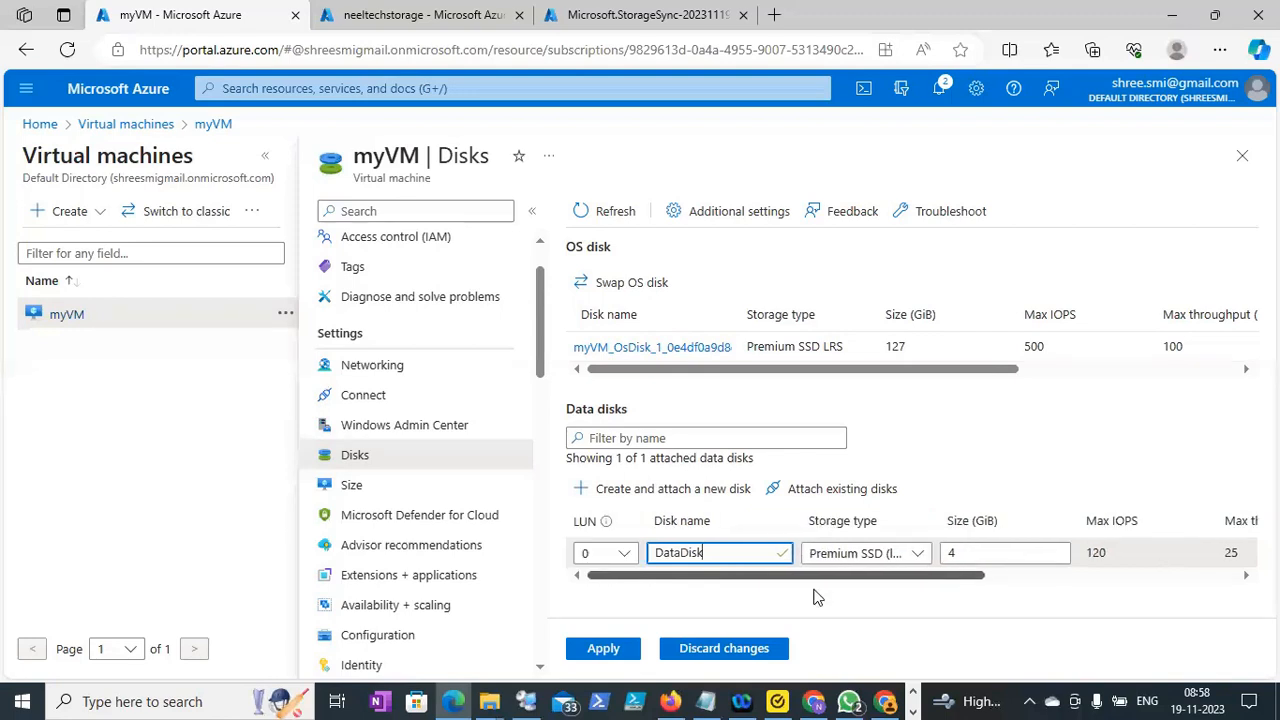
left_click(603, 649)
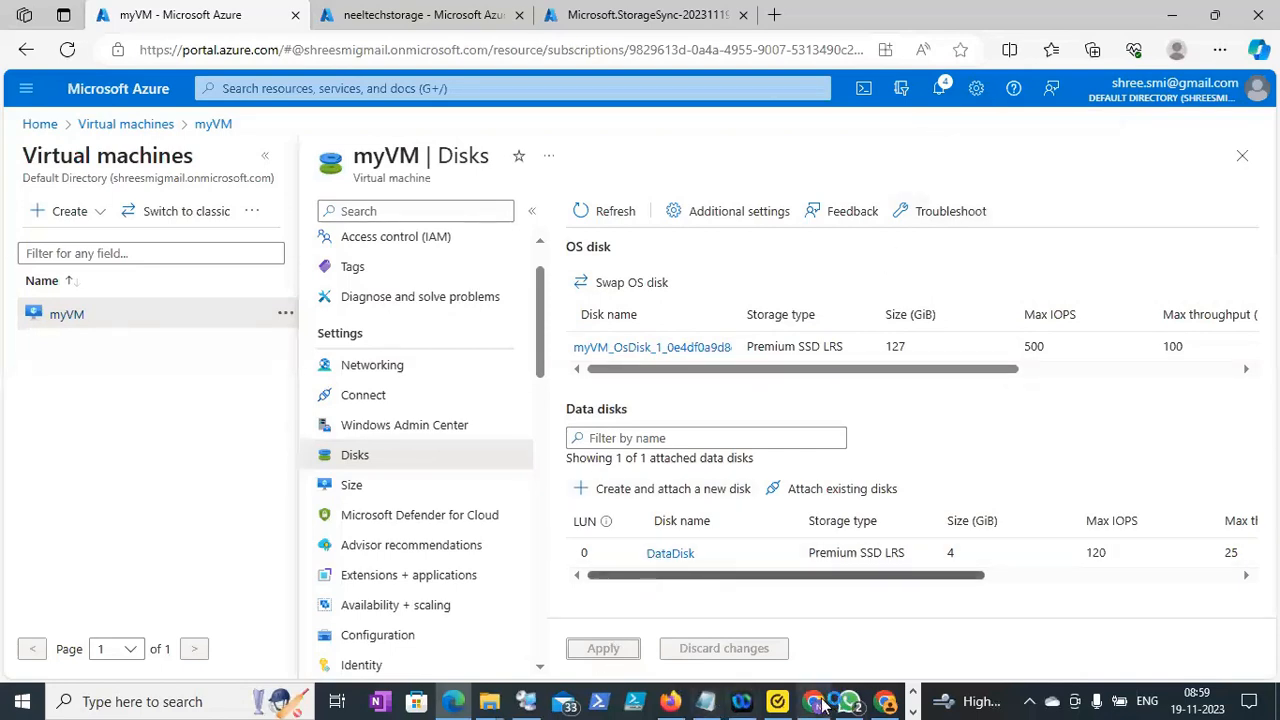
Switch to Remote Desktop Connection Manager and open Disk Management on the storageVM server by running diskmgmt.msc
left_click(527, 703)
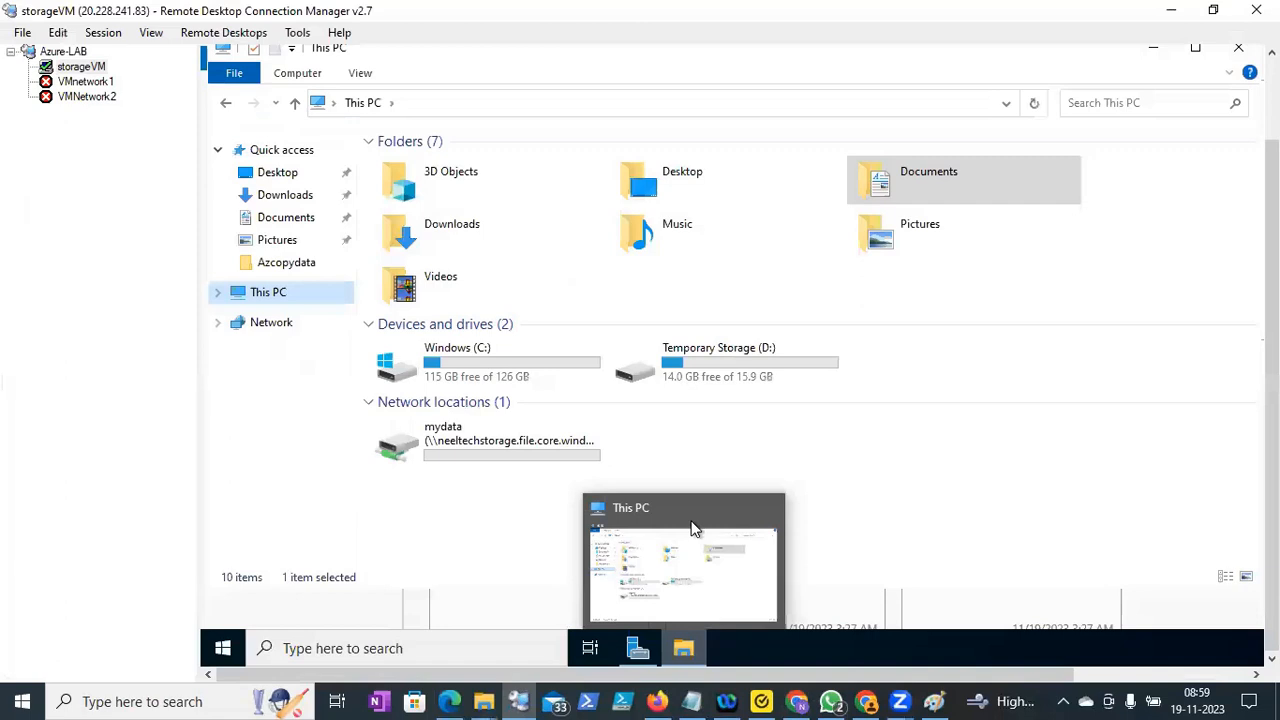
left_click(227, 636)
right_click(228, 645)
left_click(268, 608)
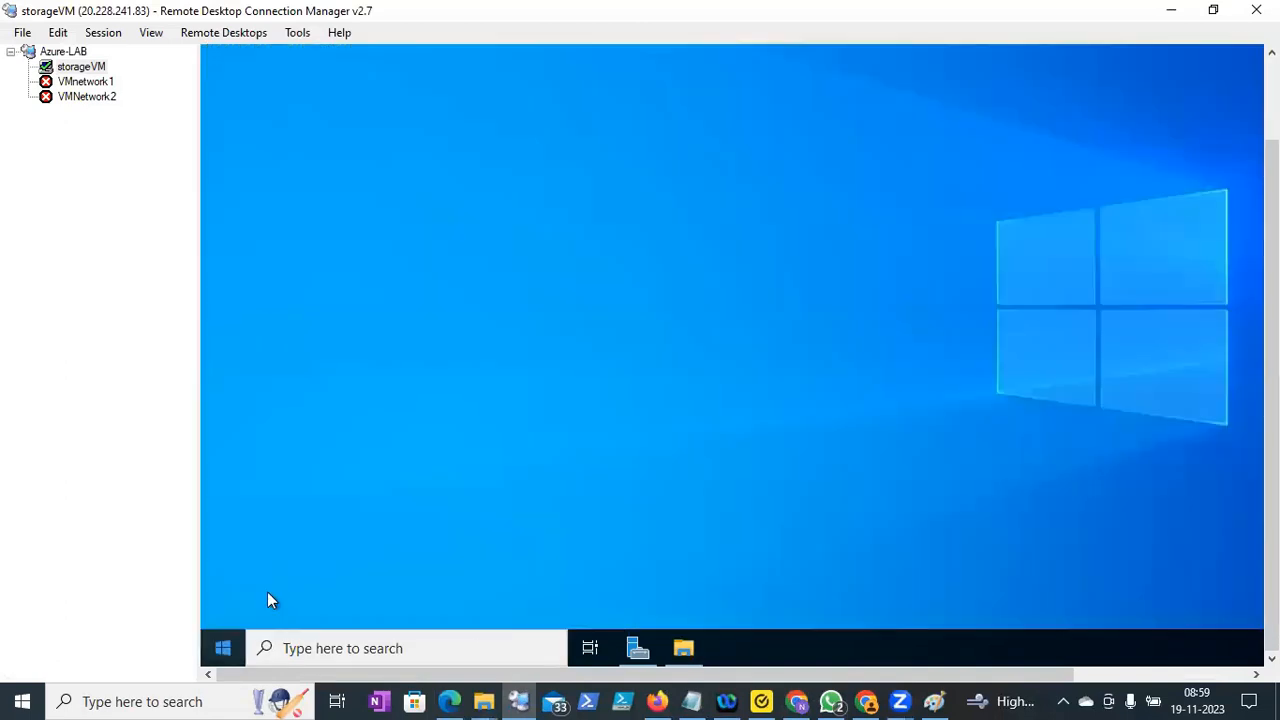
right_click(228, 648)
left_click(290, 543)
type("disk")
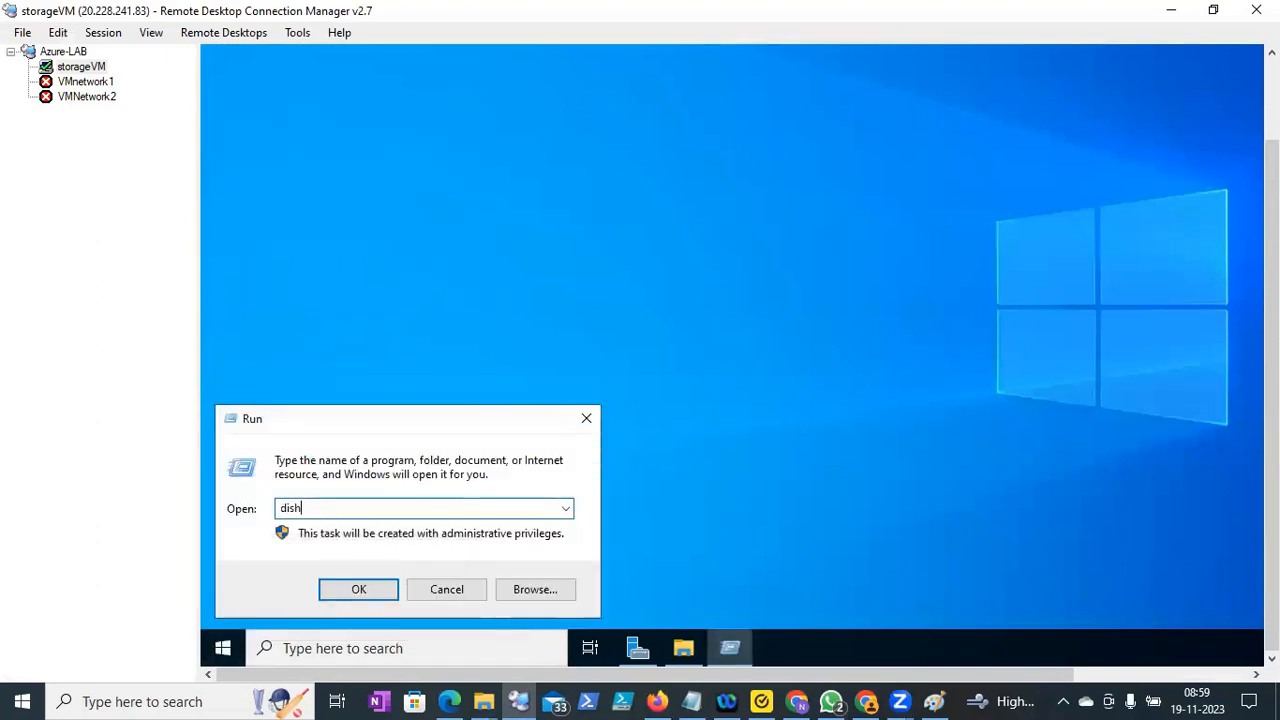
type("mgmt.msc")
key("Return")
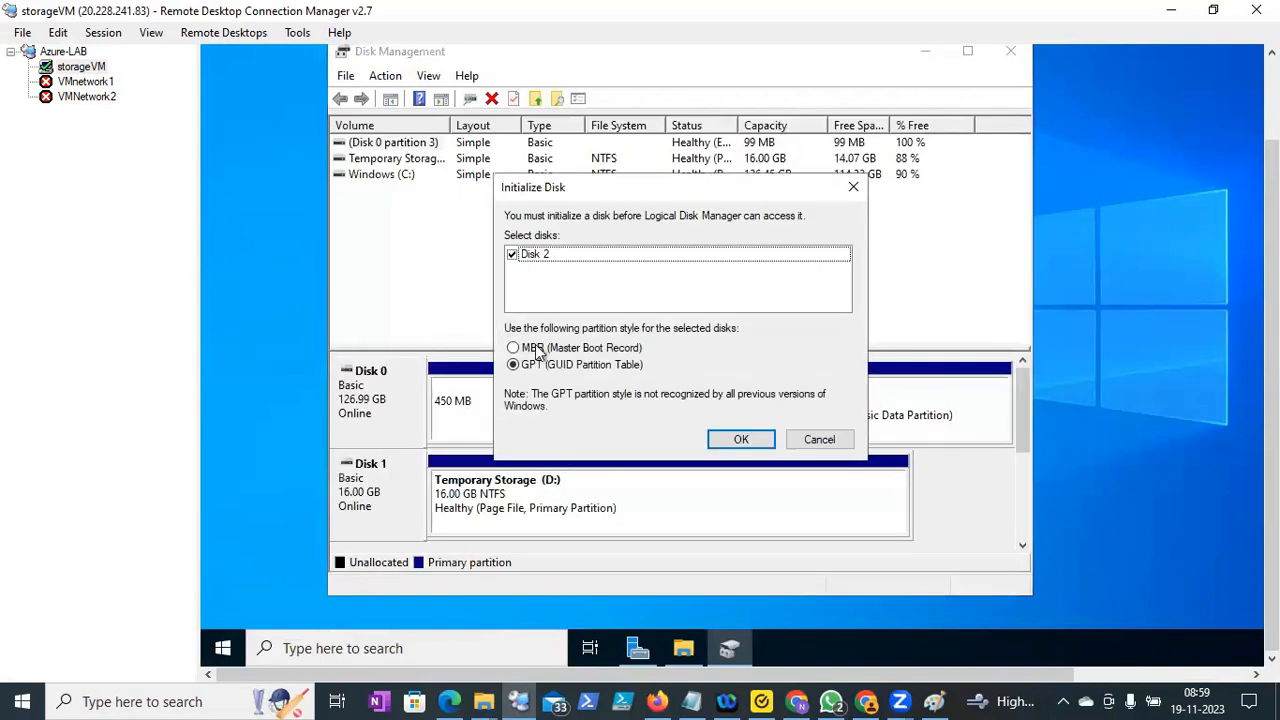
Initialize Disk 2 with the GPT partition style and start a new simple volume in its unallocated space
left_click(730, 440)
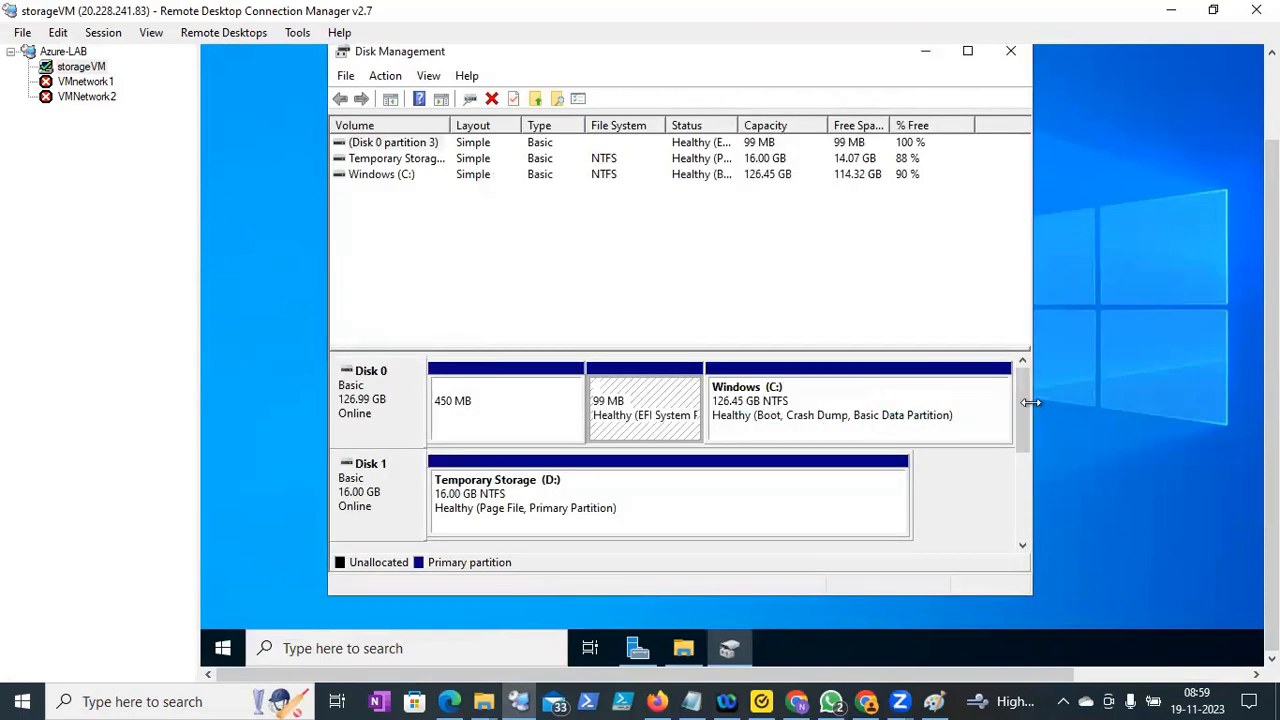
left_click_drag(1024, 400, 1035, 458)
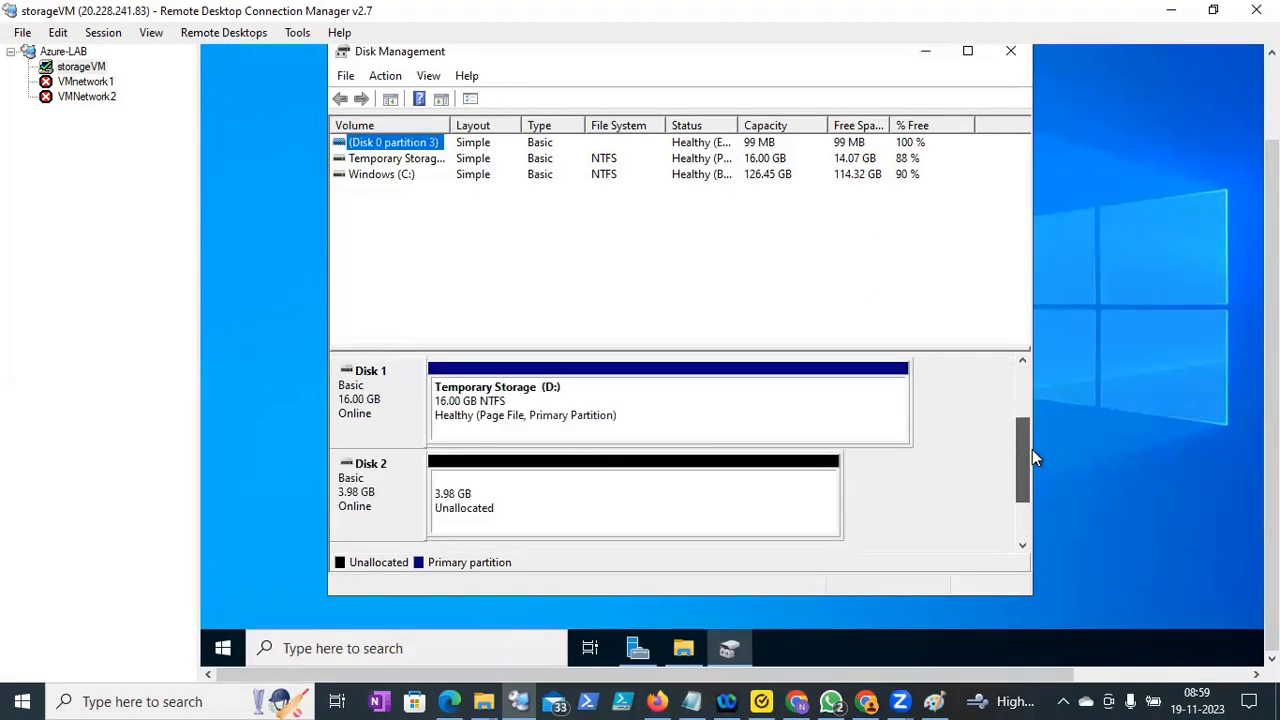
right_click(511, 481)
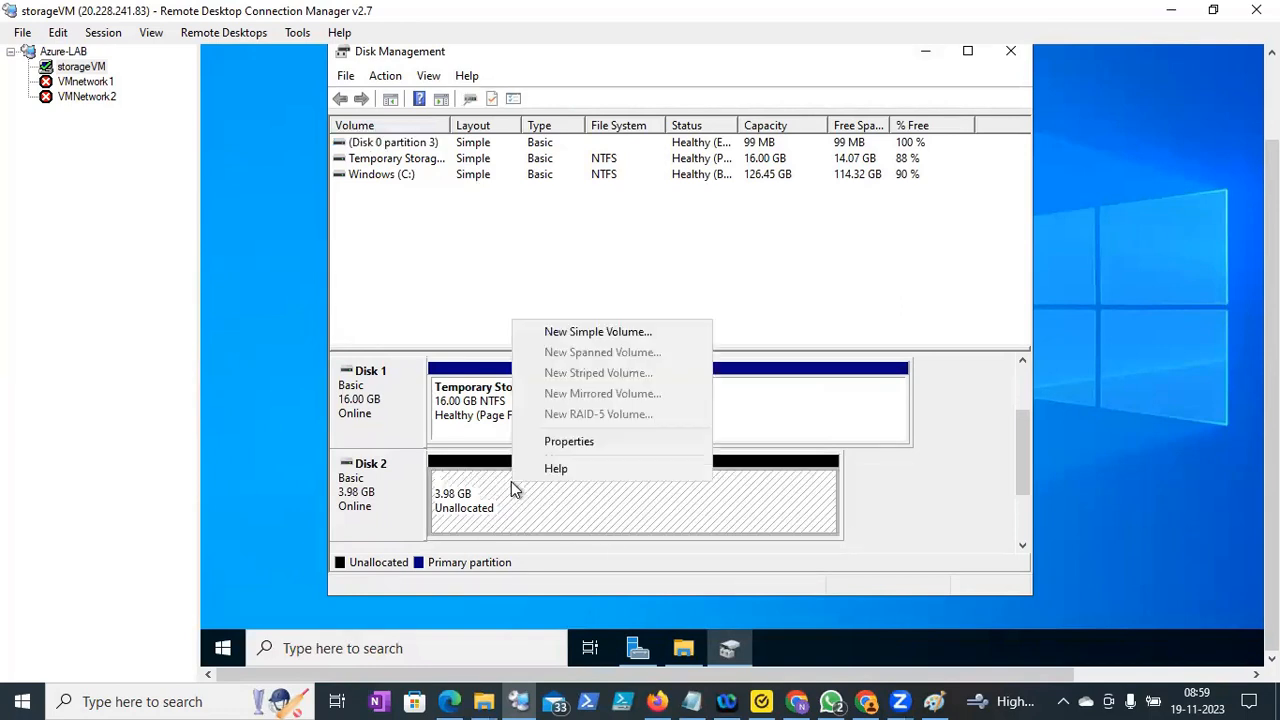
left_click(556, 333)
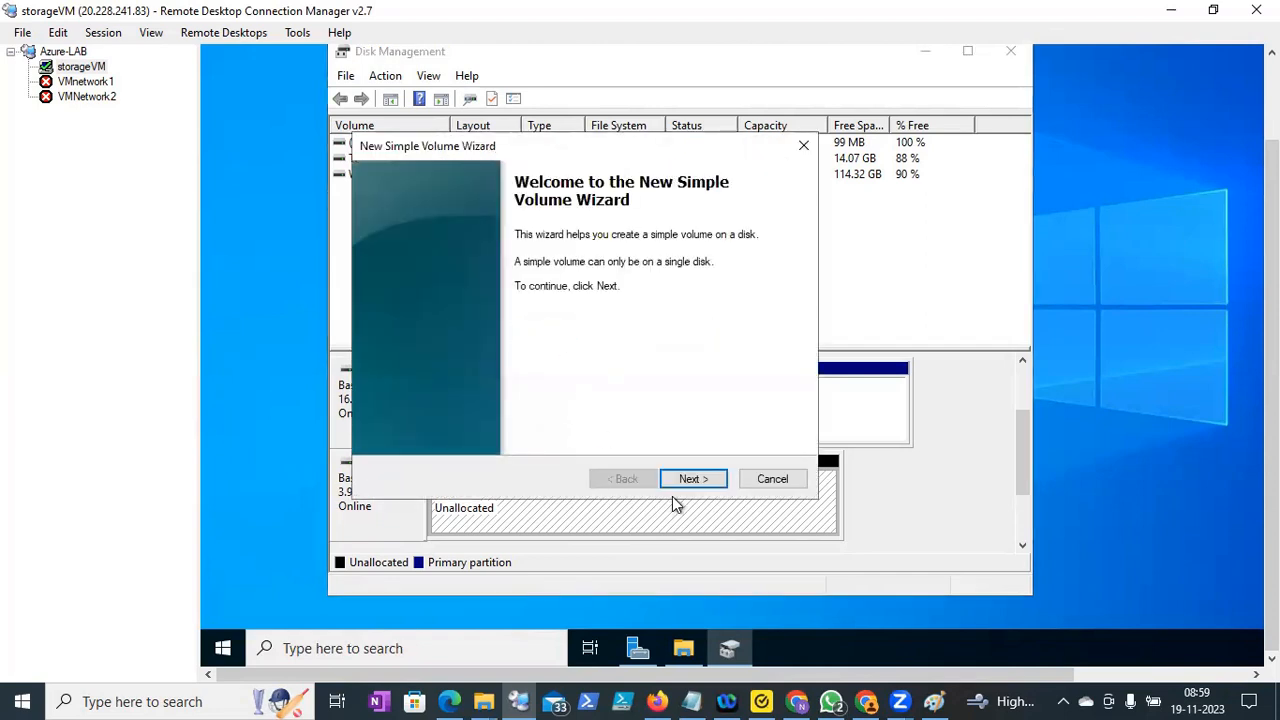
Keep the maximum simple volume size of 4078 MB and assign drive letter F to the new volume
left_click(692, 479)
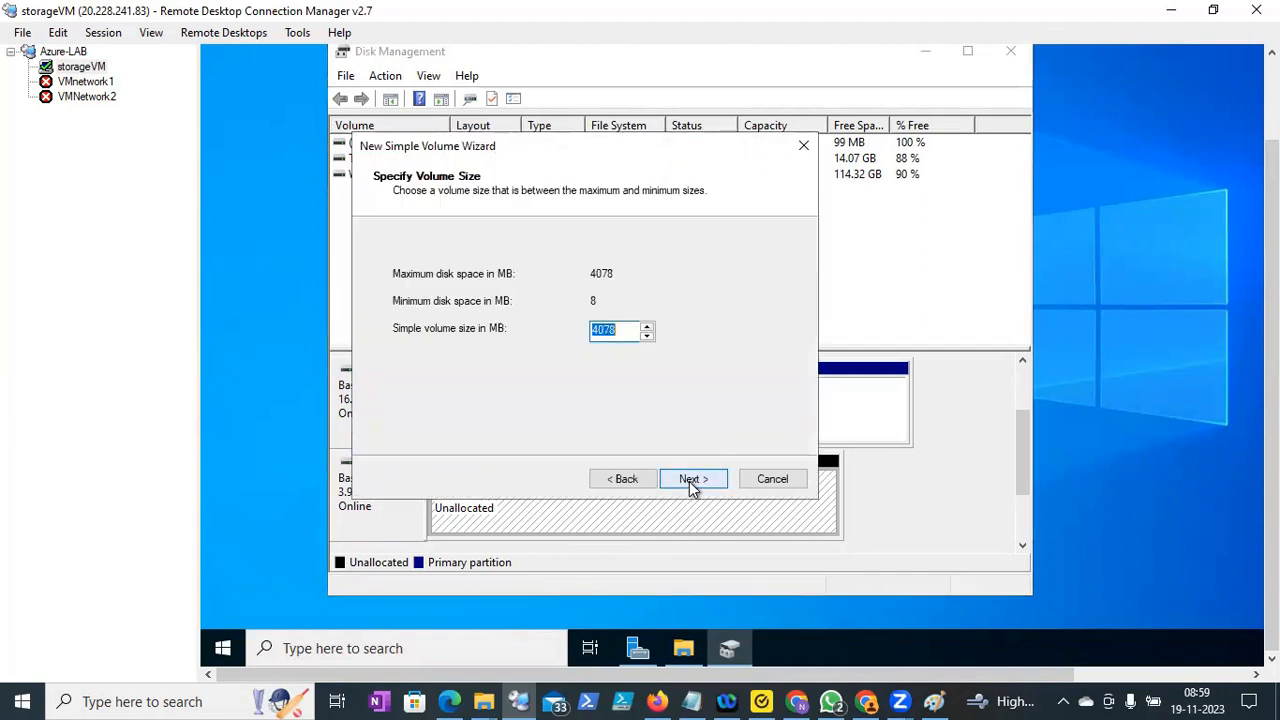
left_click(692, 479)
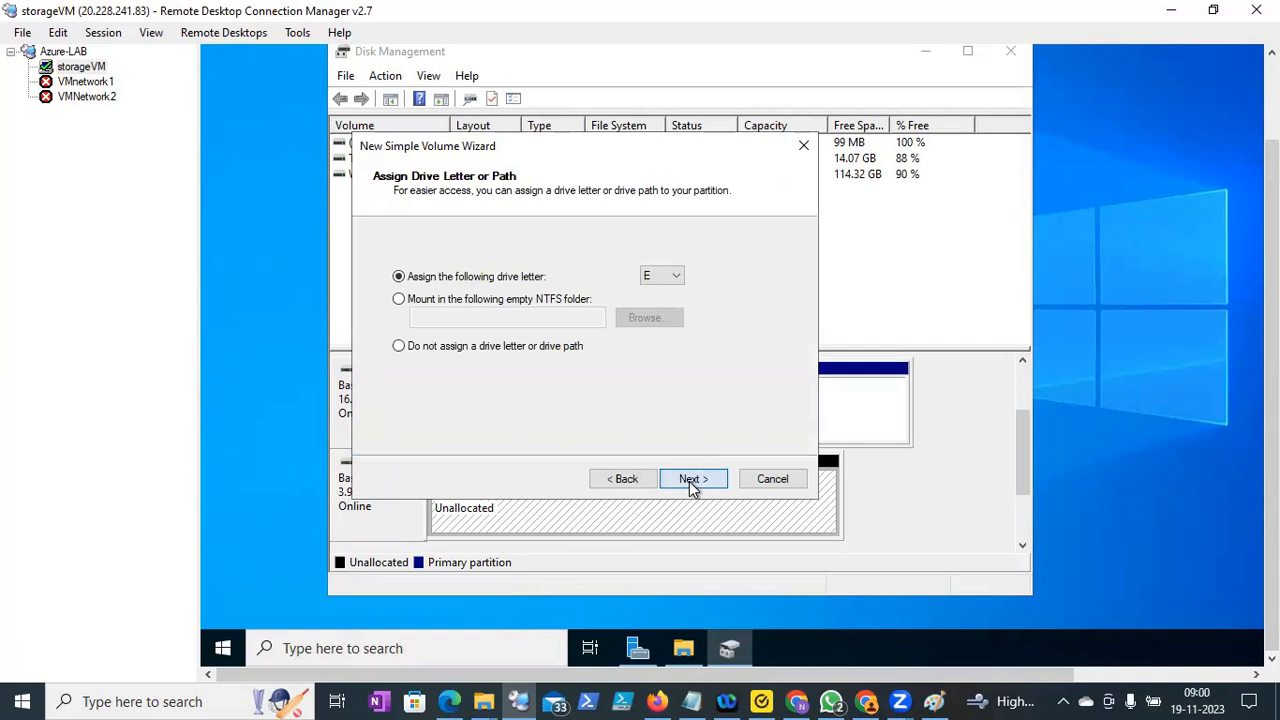
left_click(676, 276)
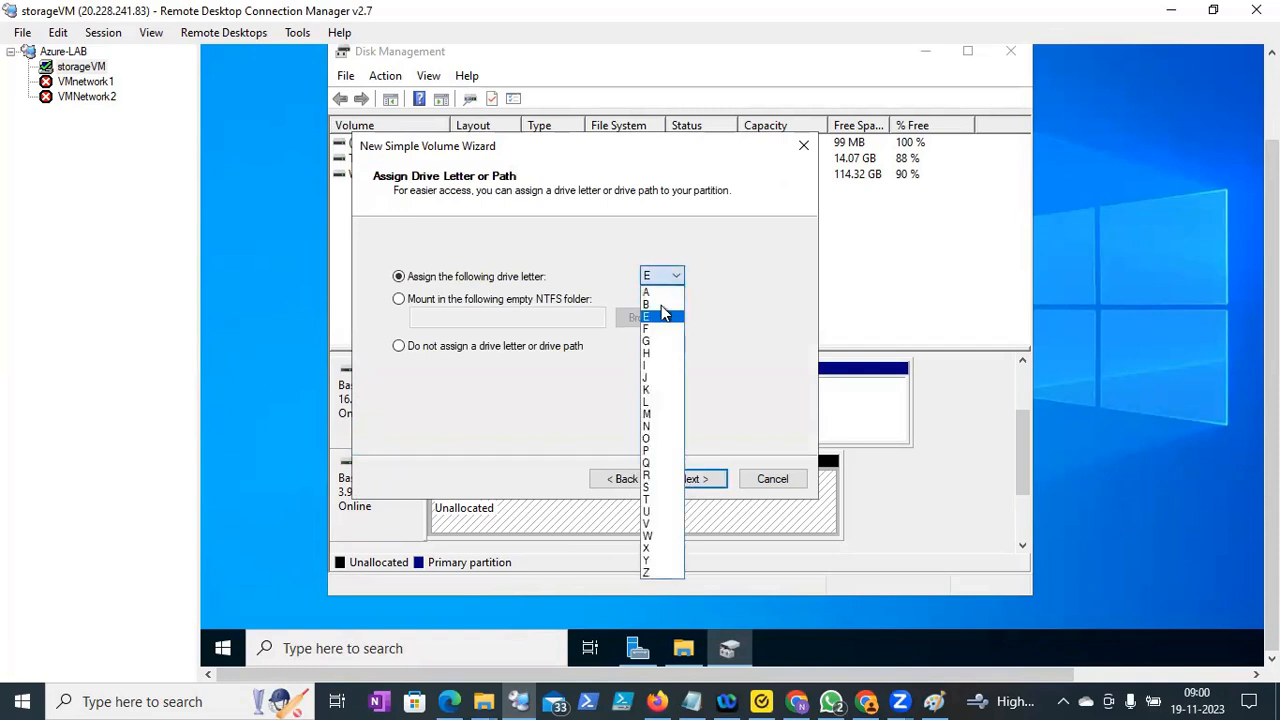
left_click(657, 330)
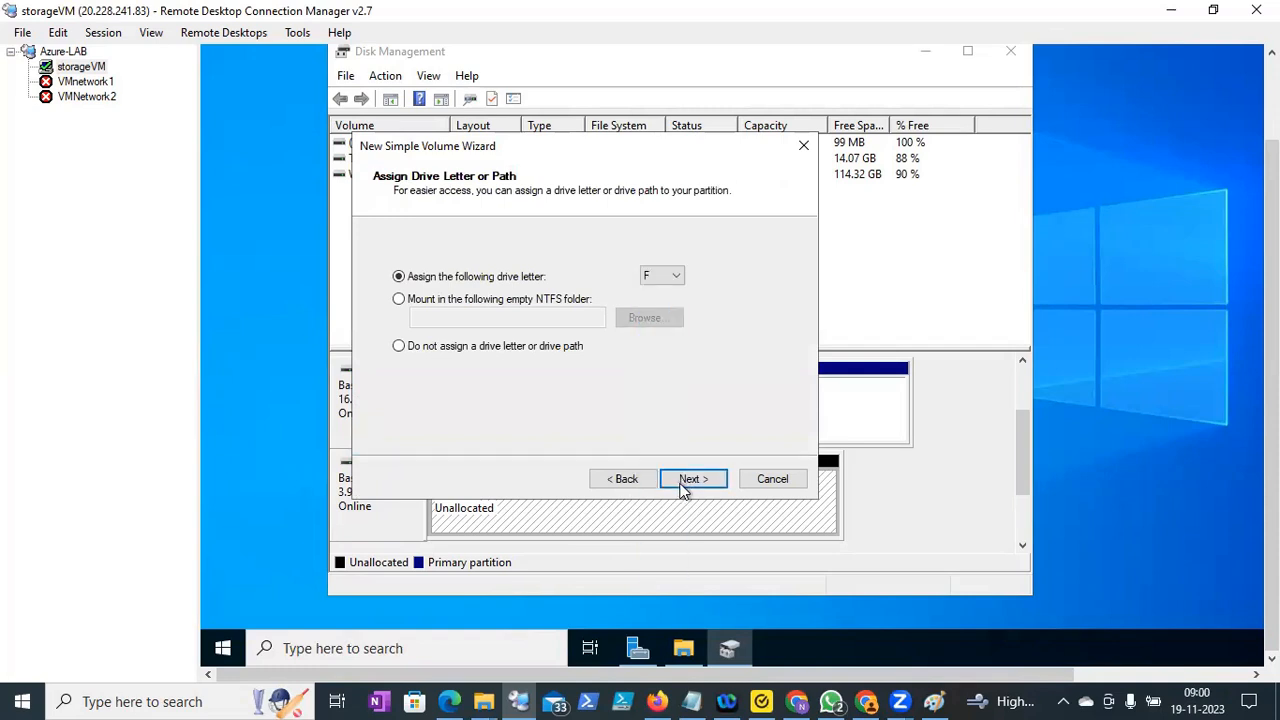
left_click(690, 480)
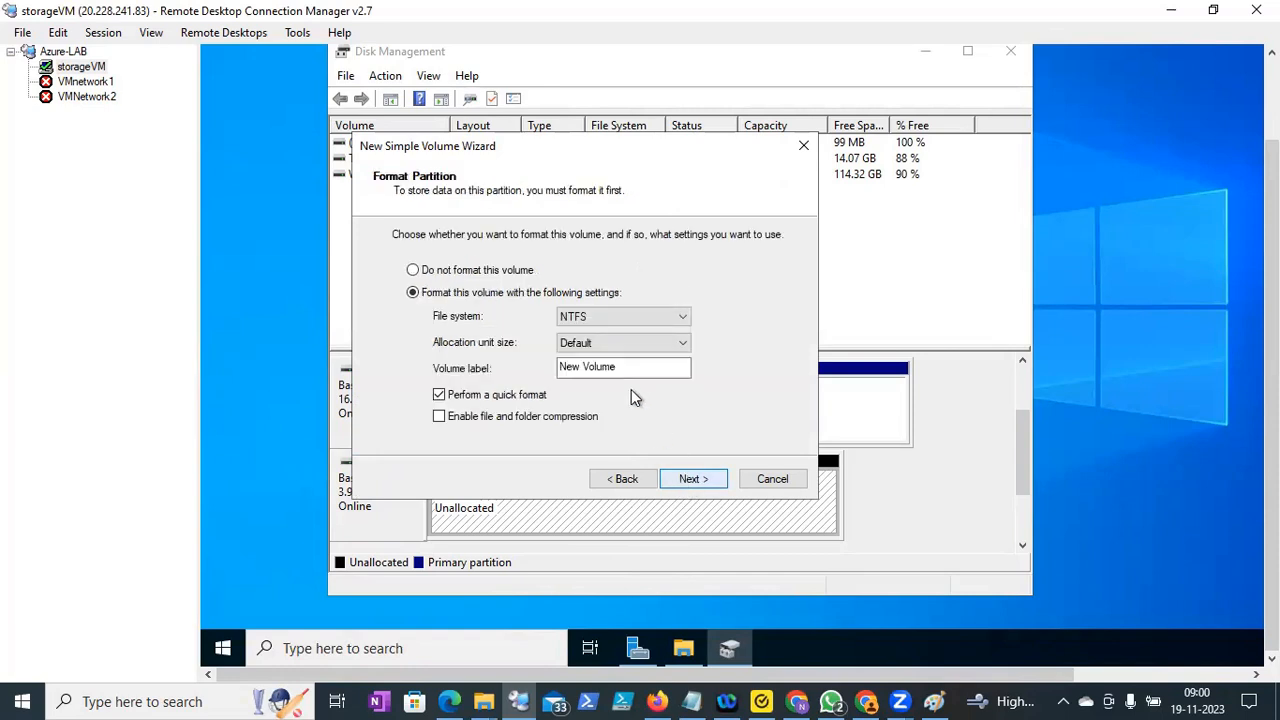
Format the new volume as NTFS with the label Datadrive and finish creating it on Disk 2
left_click(591, 323)
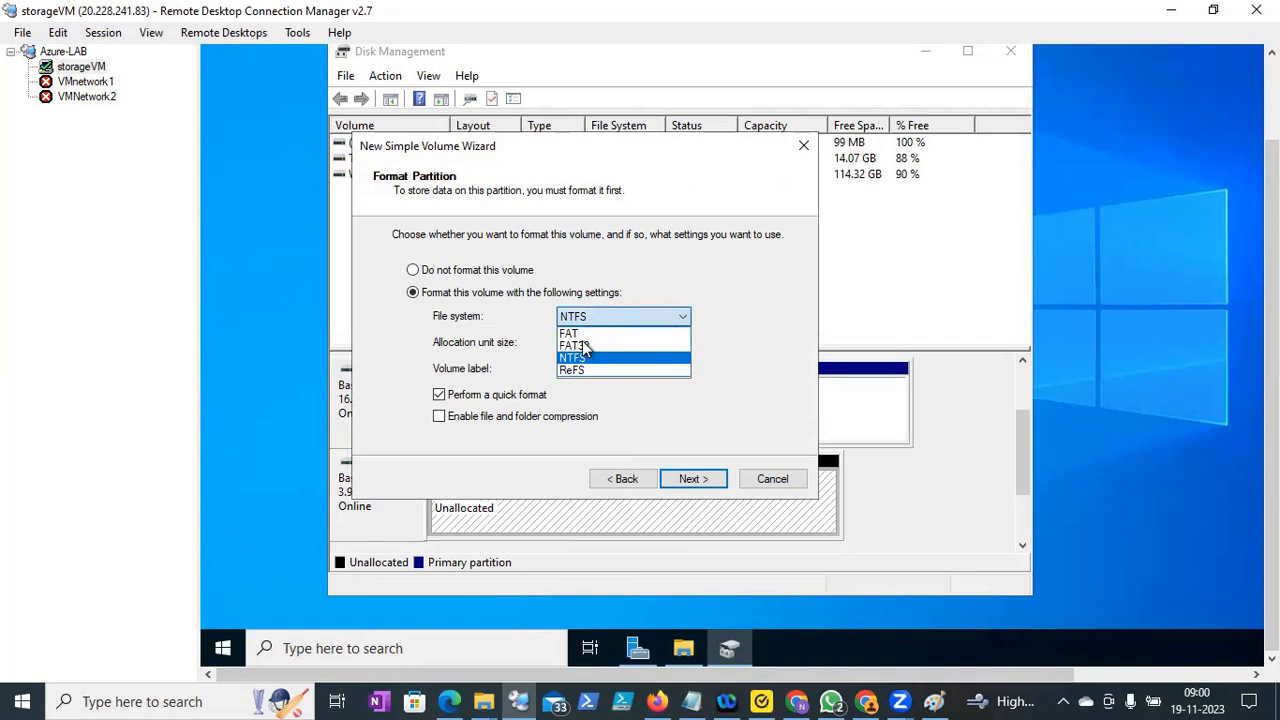
left_click(583, 363)
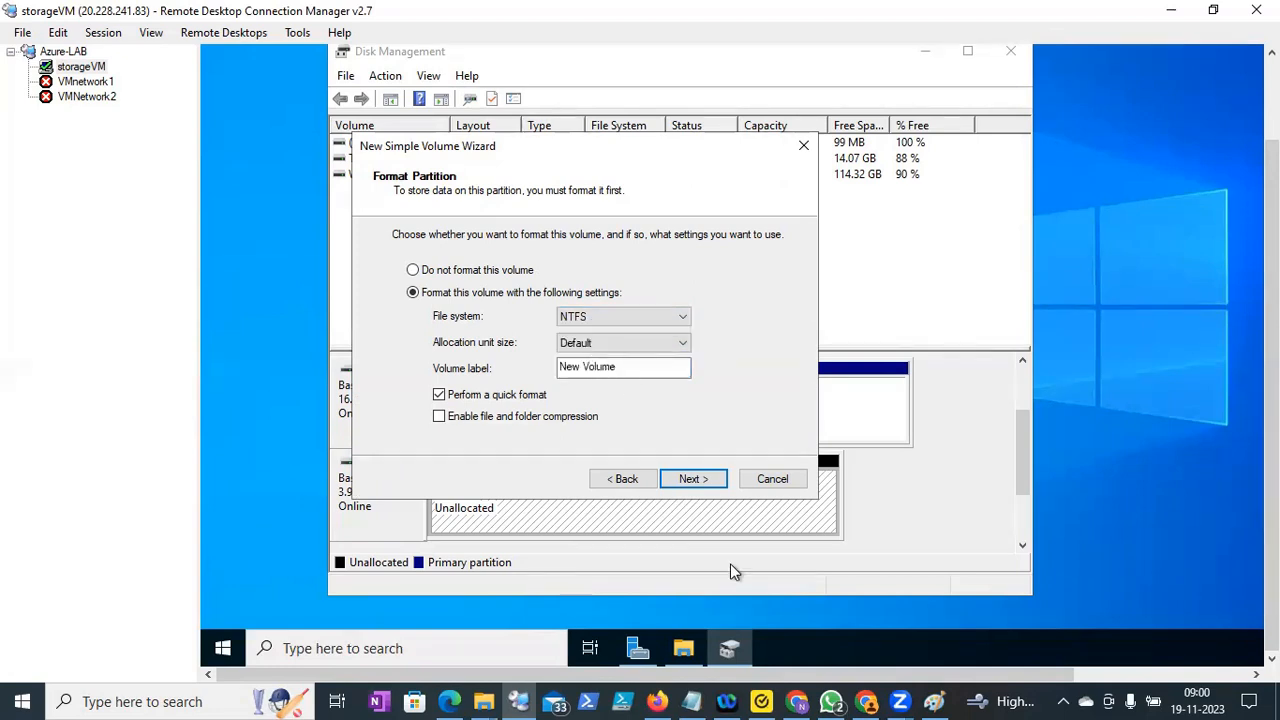
left_click_drag(626, 367, 380, 392)
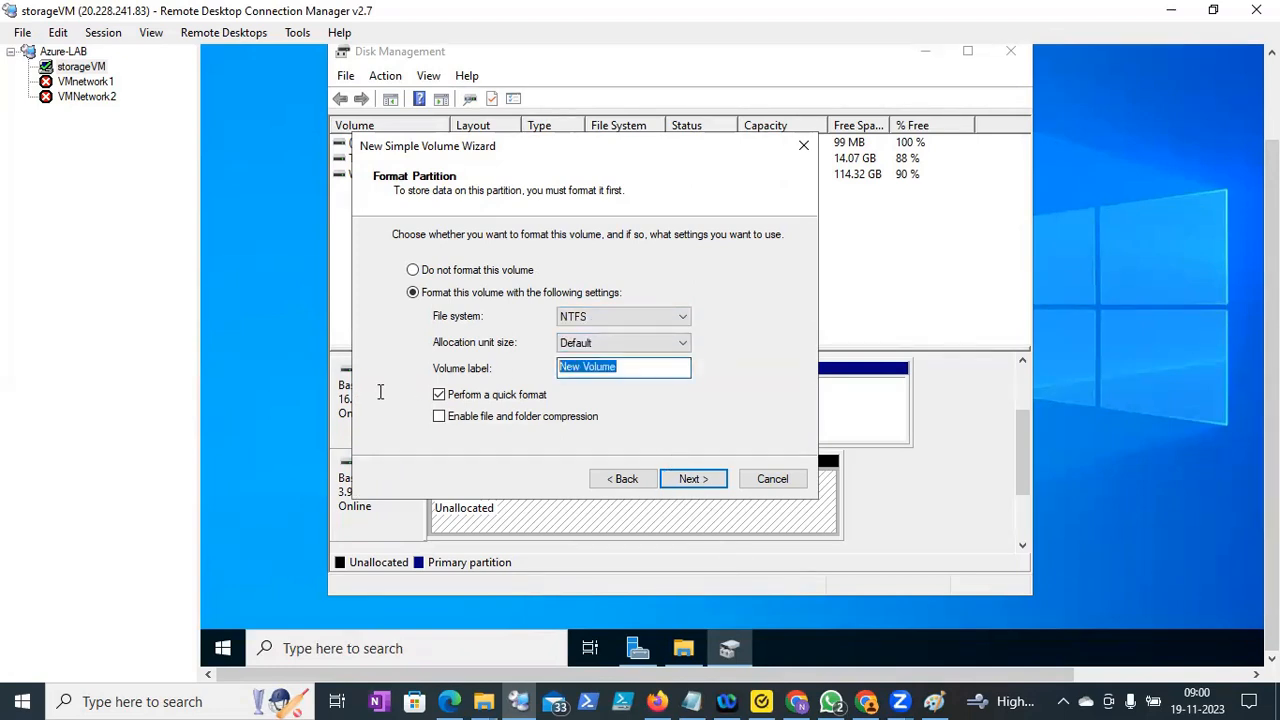
type("Datadrive")
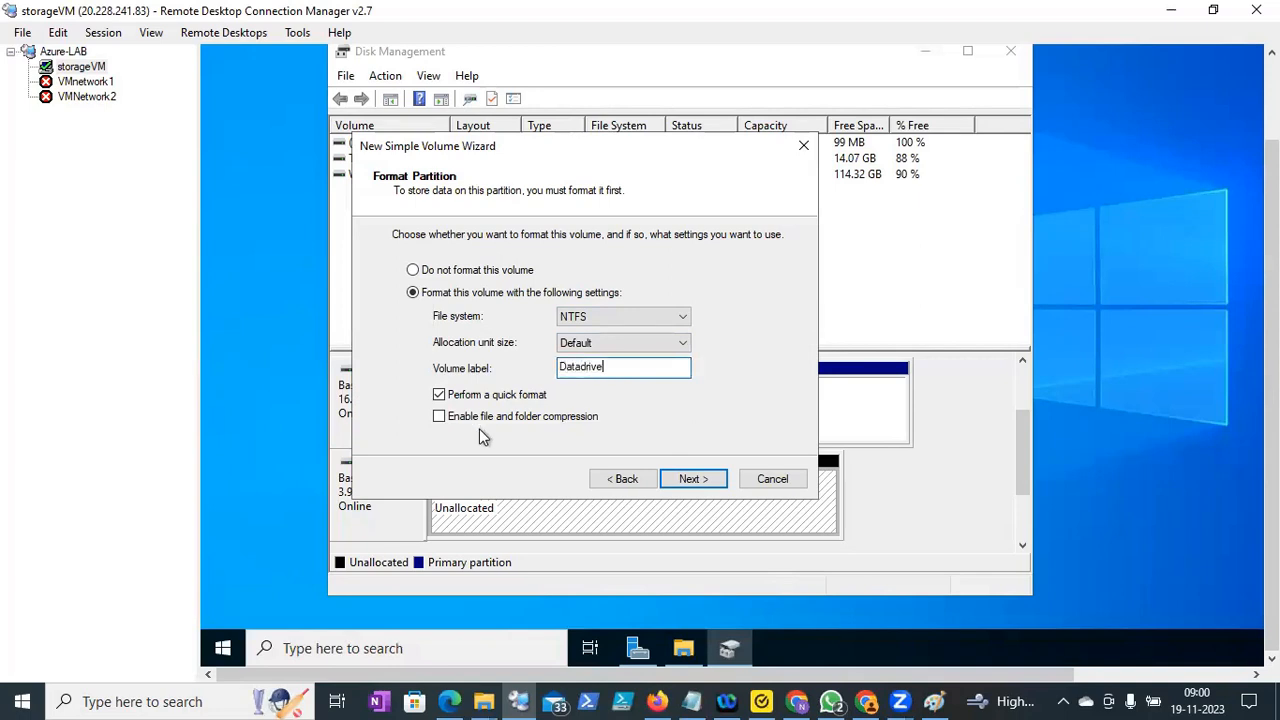
left_click(686, 486)
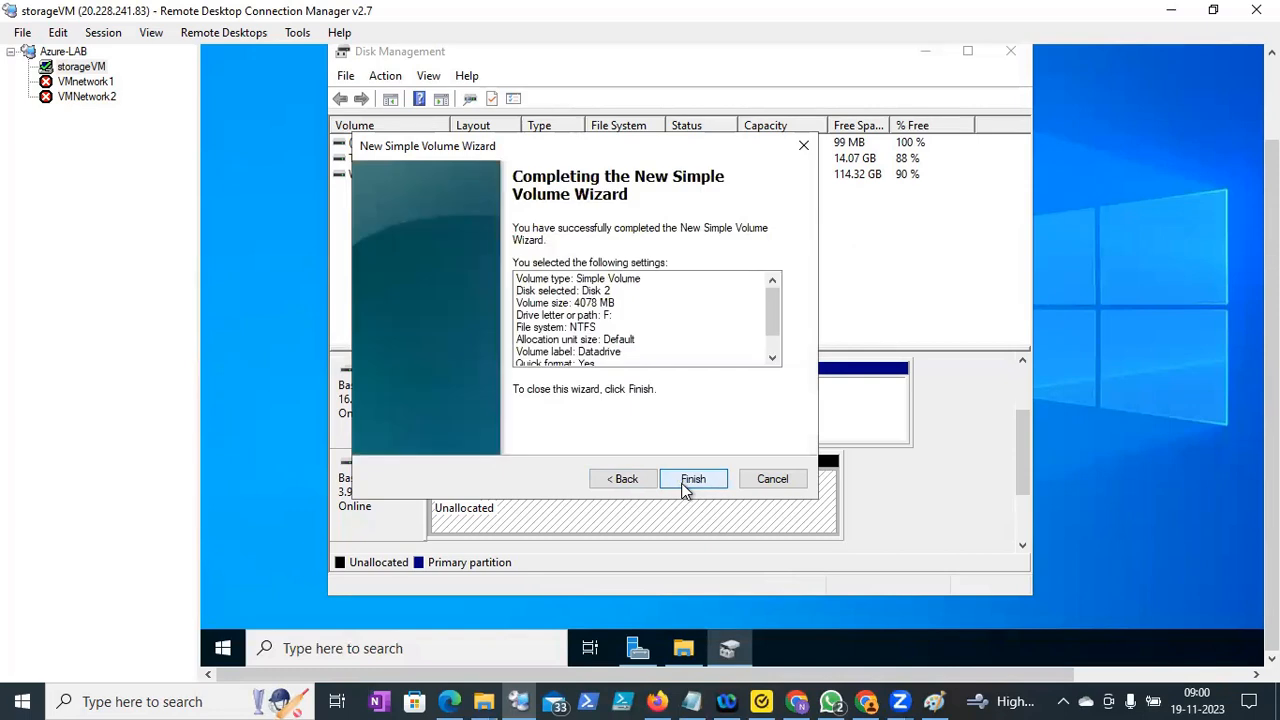
left_click(692, 479)
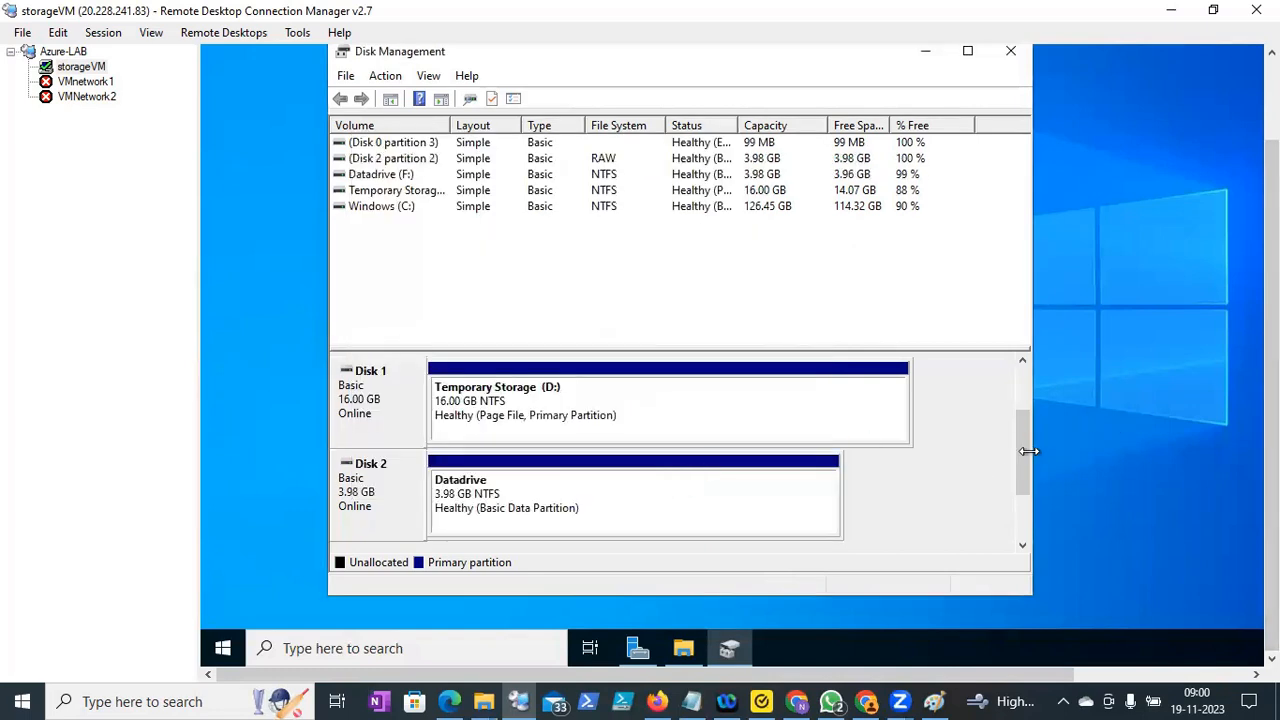
left_click_drag(1024, 486, 1024, 522)
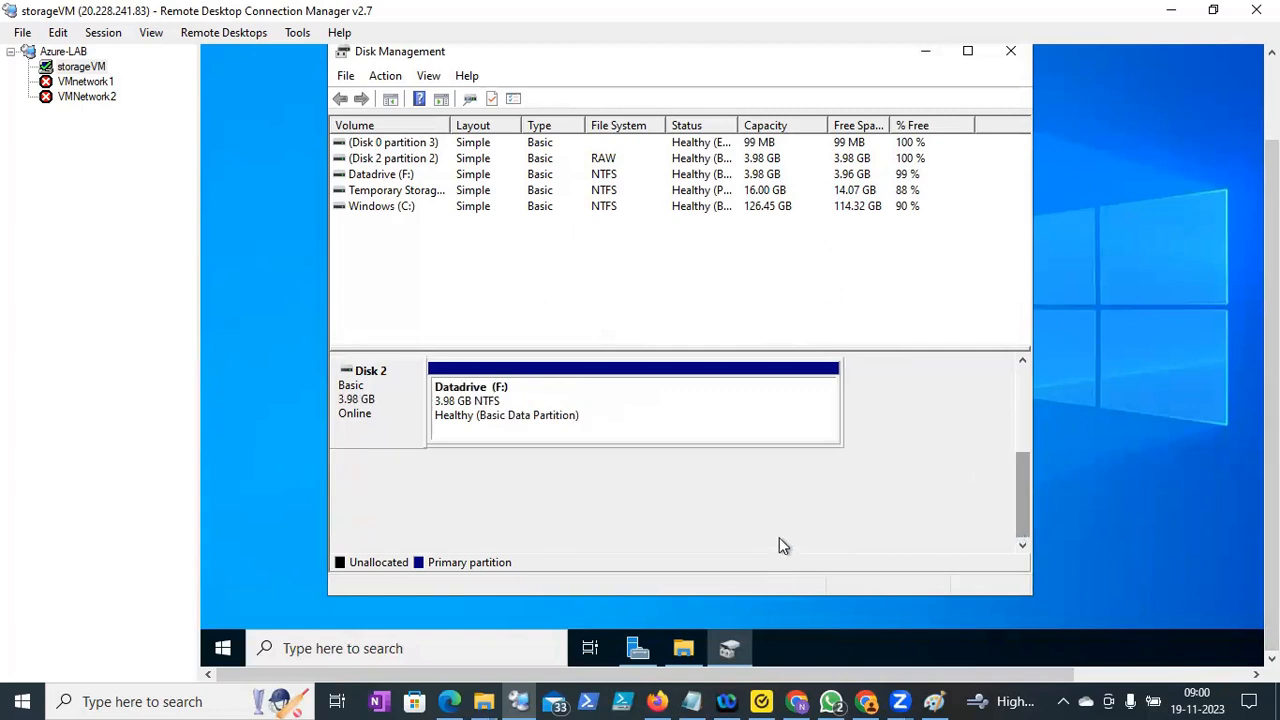
Switch to Paint and review the Az-Filesync diagram with the sync group end points and drive F
mouse_move(728, 648)
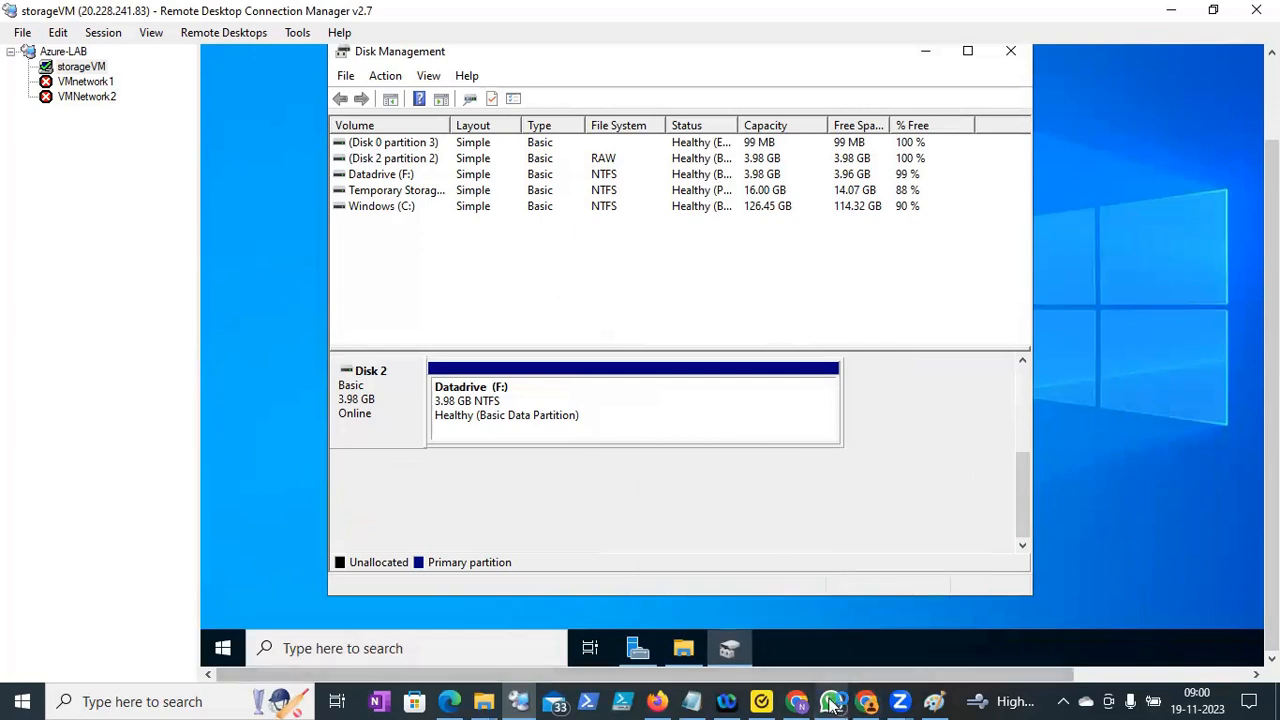
left_click(935, 703)
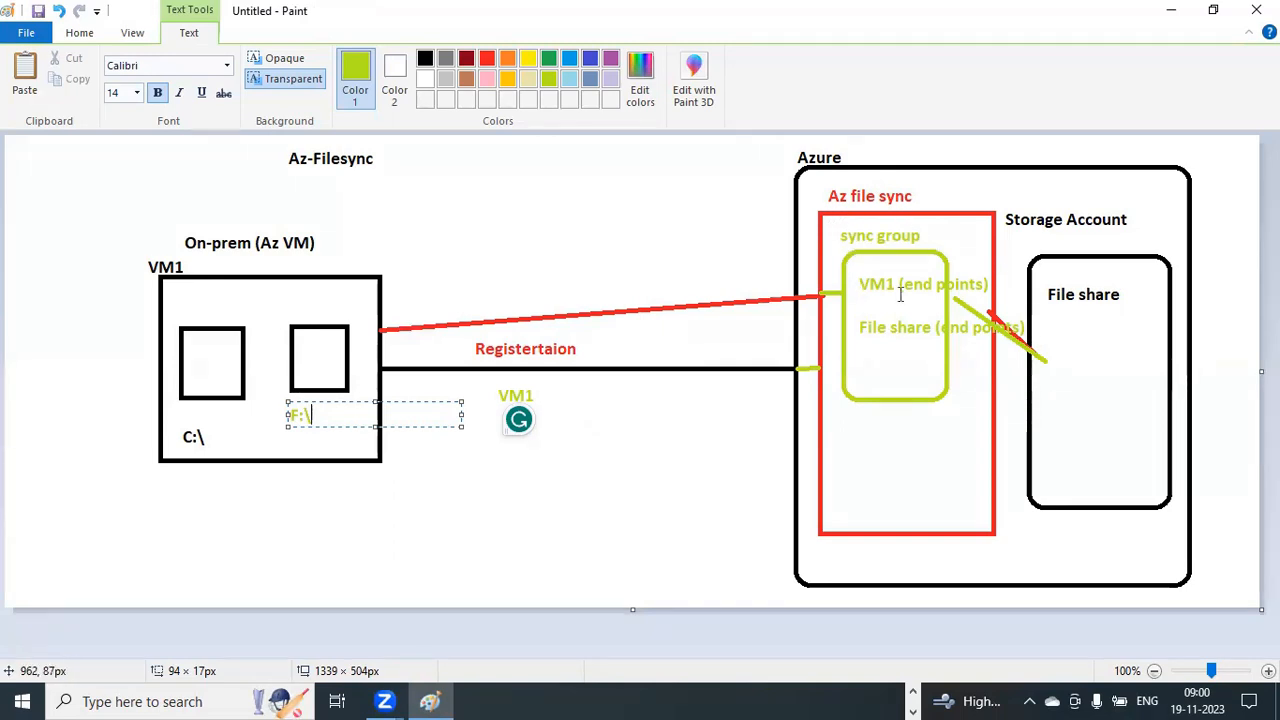
left_click(912, 696)
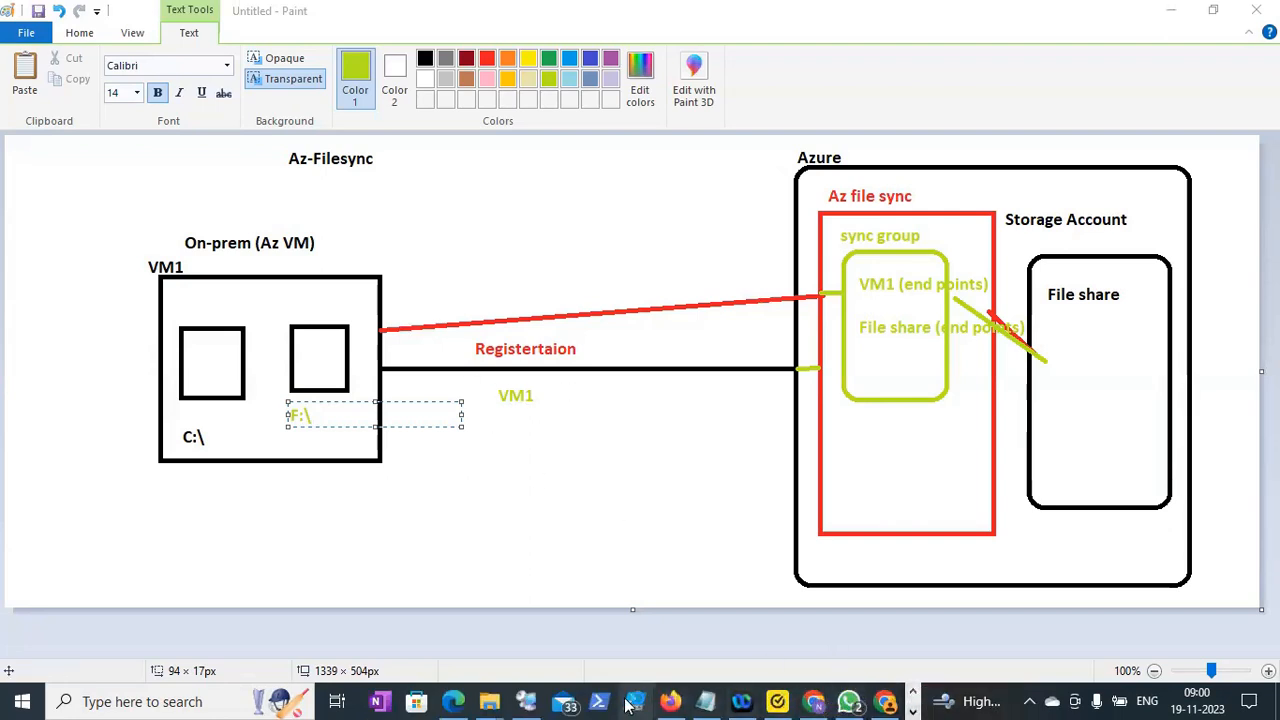
Switch to the Azure portal in Edge and open the deployed storage sync resource from its Microsoft.StorageSync deployment overview
left_click(885, 701)
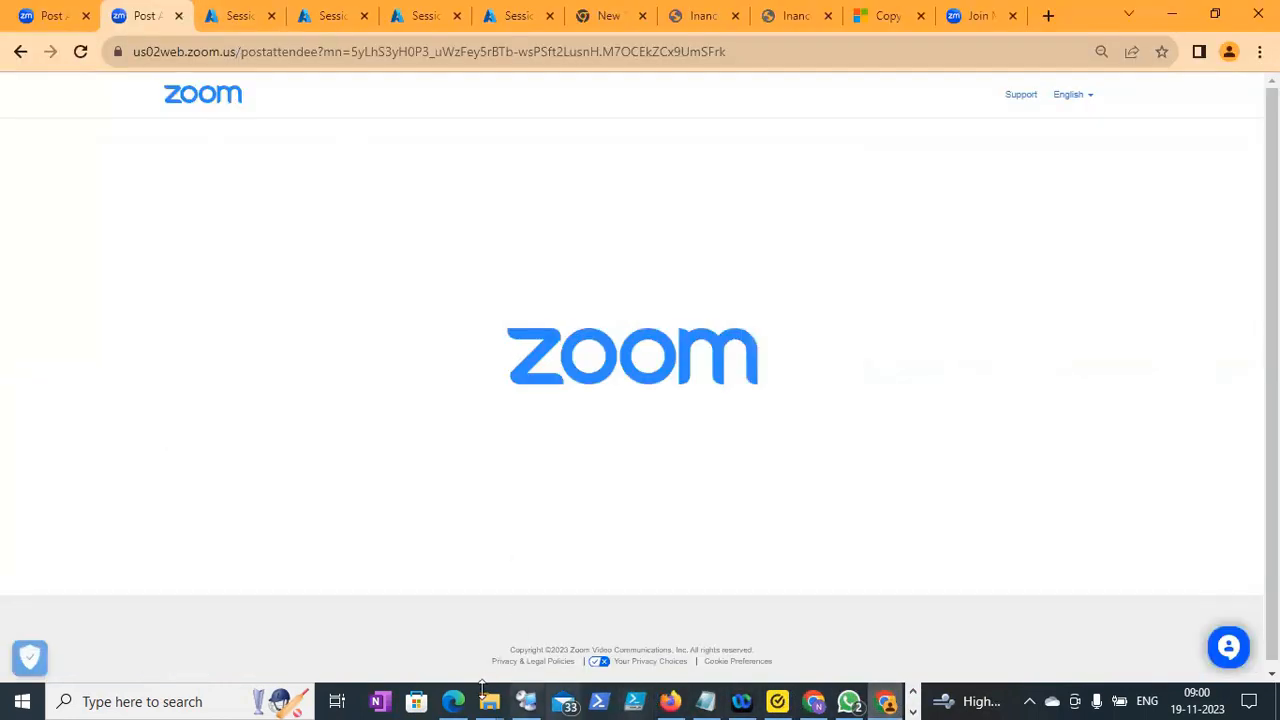
left_click(453, 701)
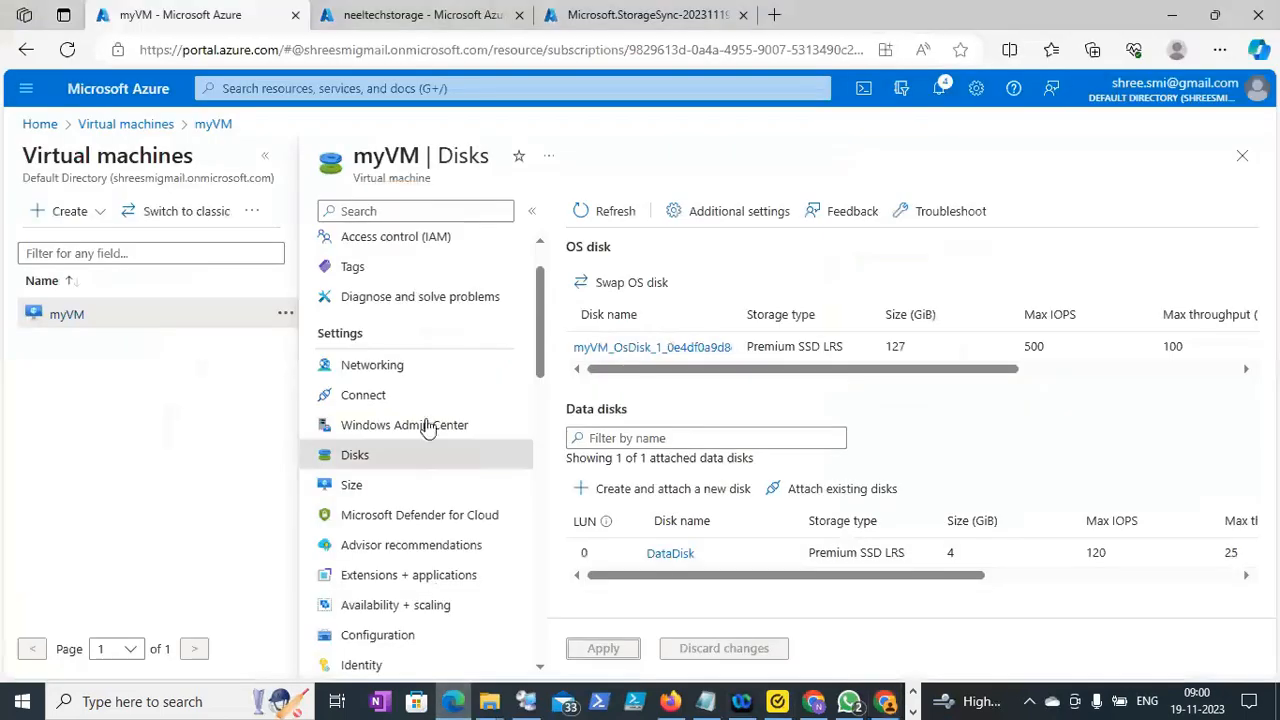
left_click(425, 16)
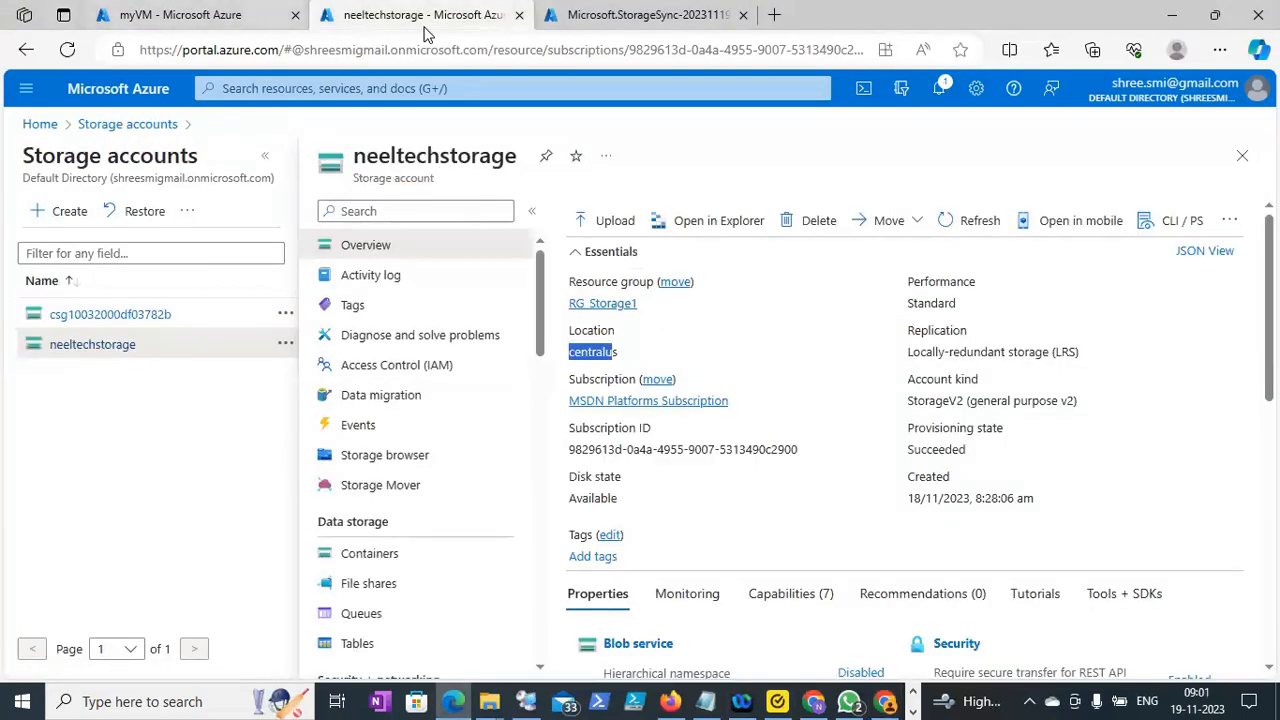
left_click(605, 22)
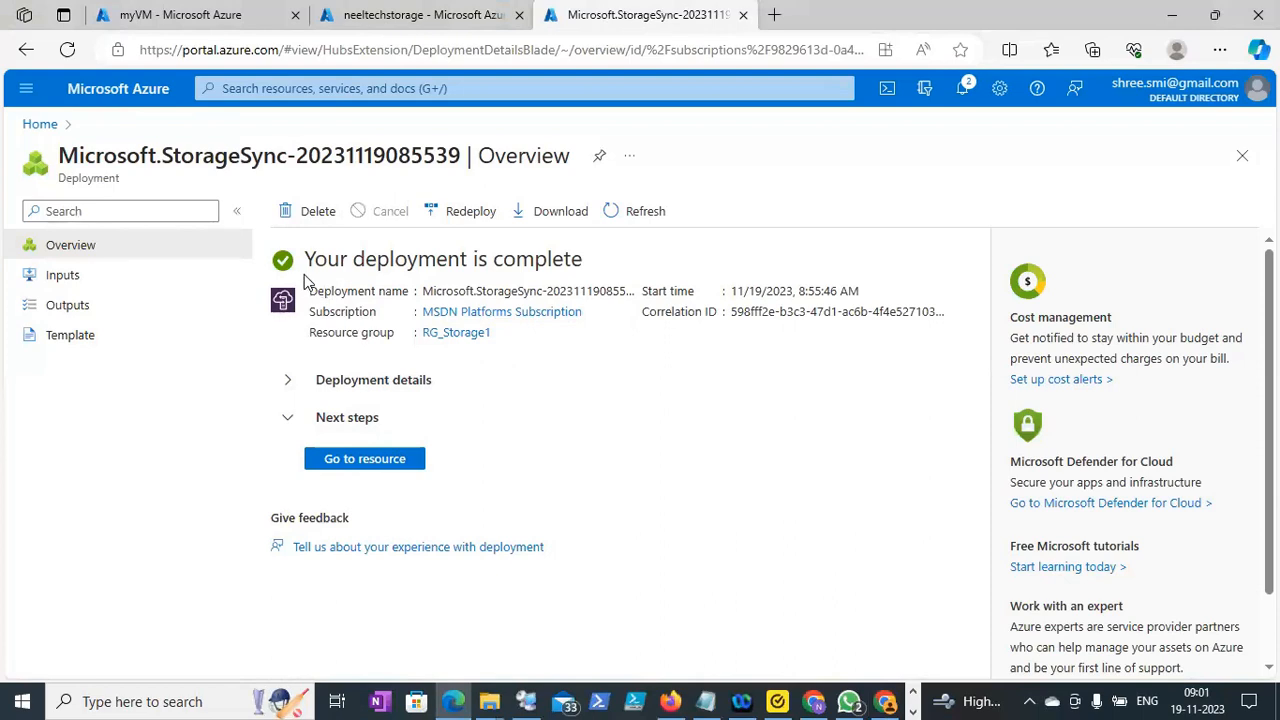
left_click_drag(308, 259, 505, 261)
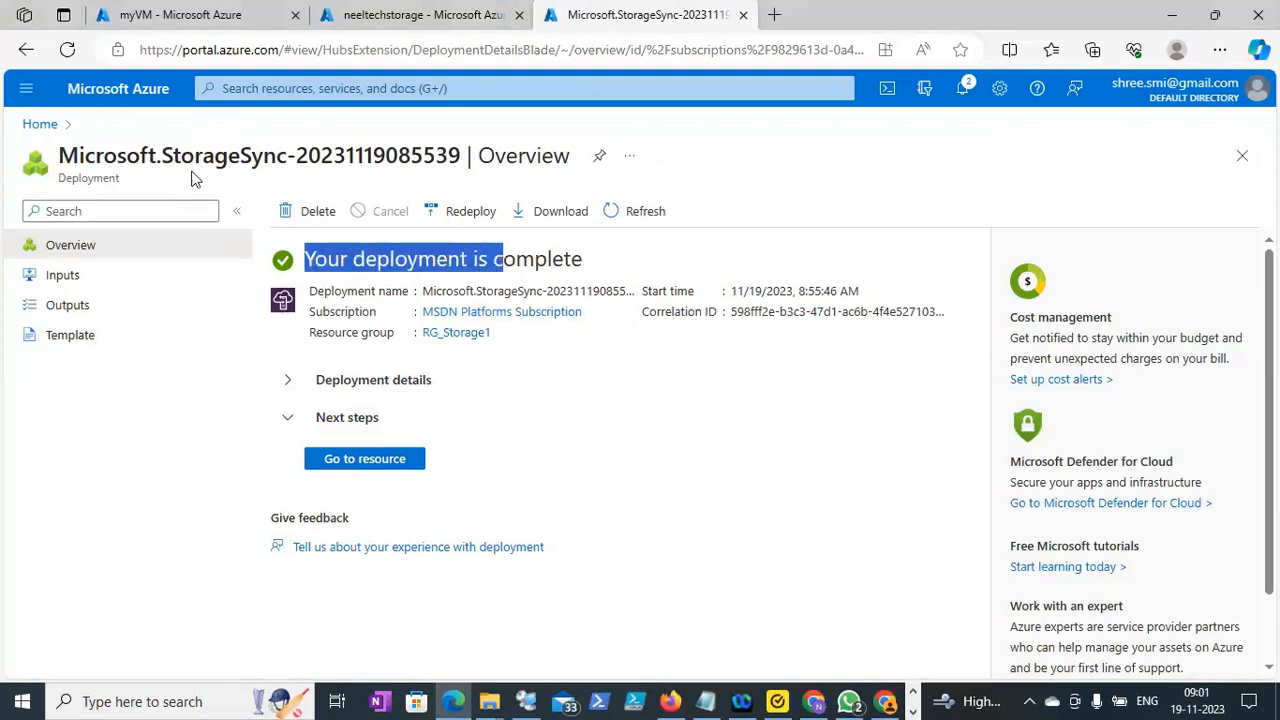
left_click_drag(172, 156, 277, 158)
left_click(375, 460)
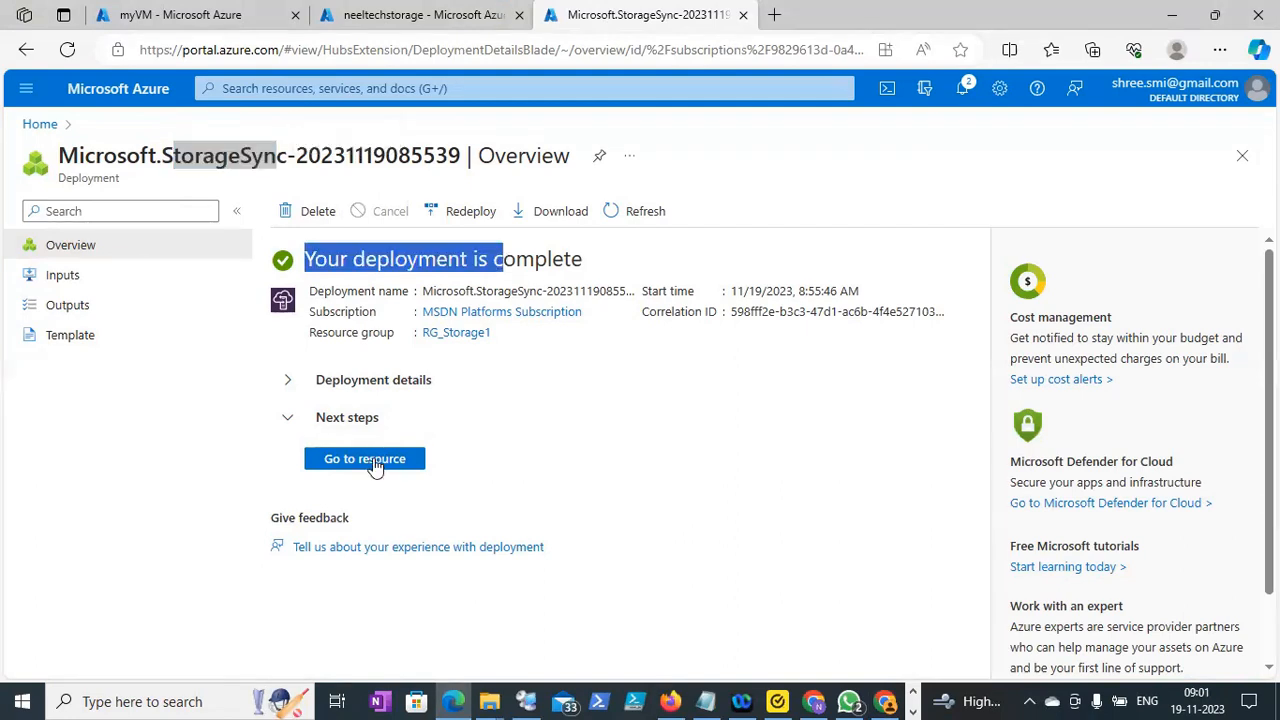
Open the registered servers page of the Demo_azsync Storage Sync Service
left_click_drag(59, 156, 193, 163)
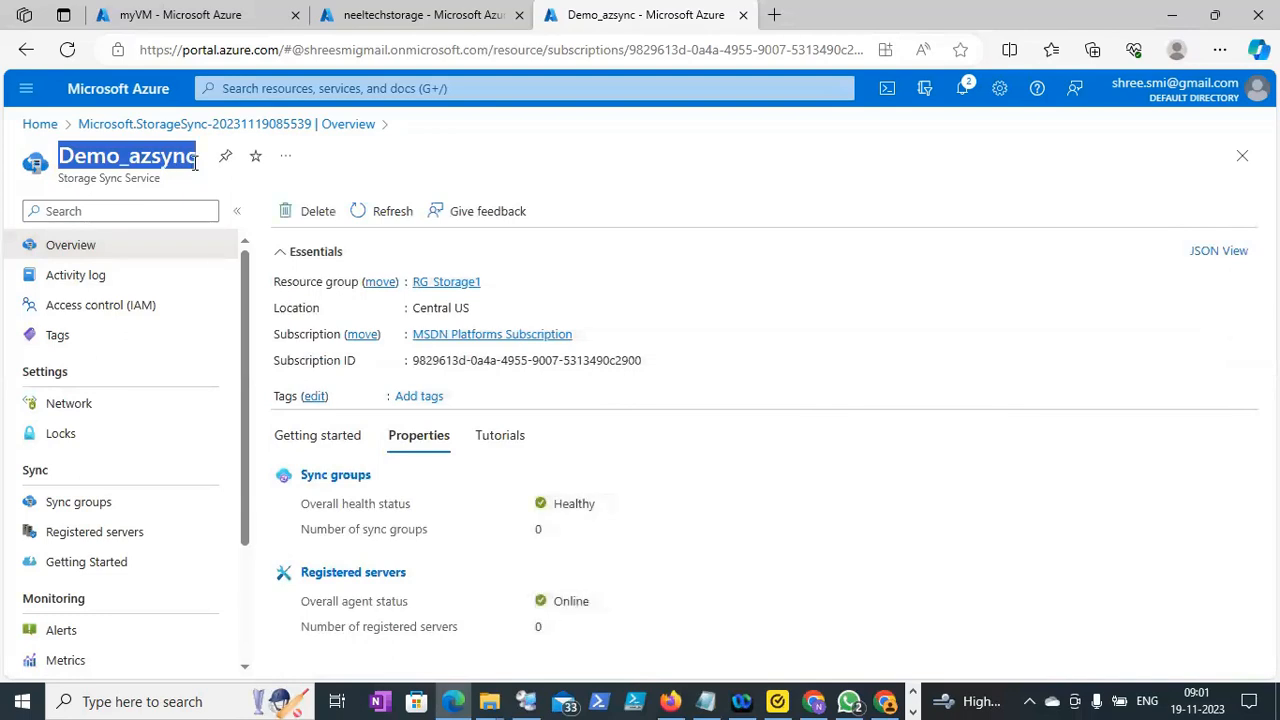
left_click_drag(243, 364, 246, 422)
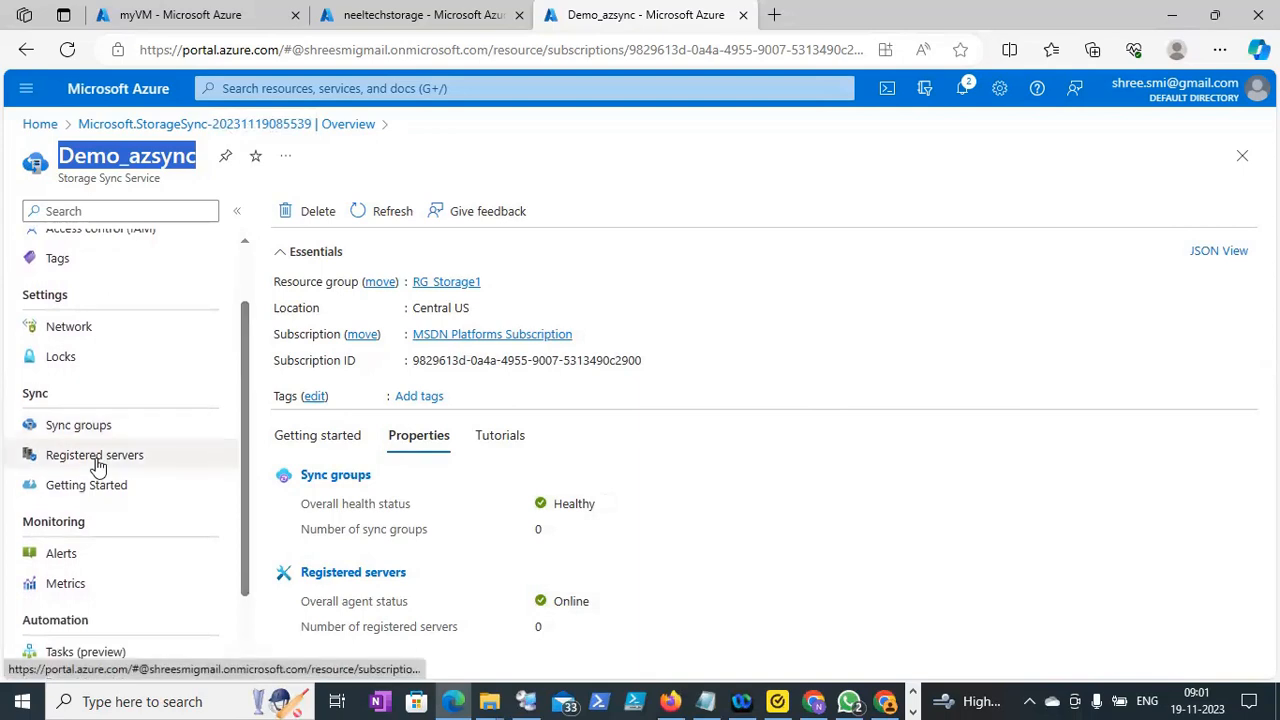
left_click(95, 458)
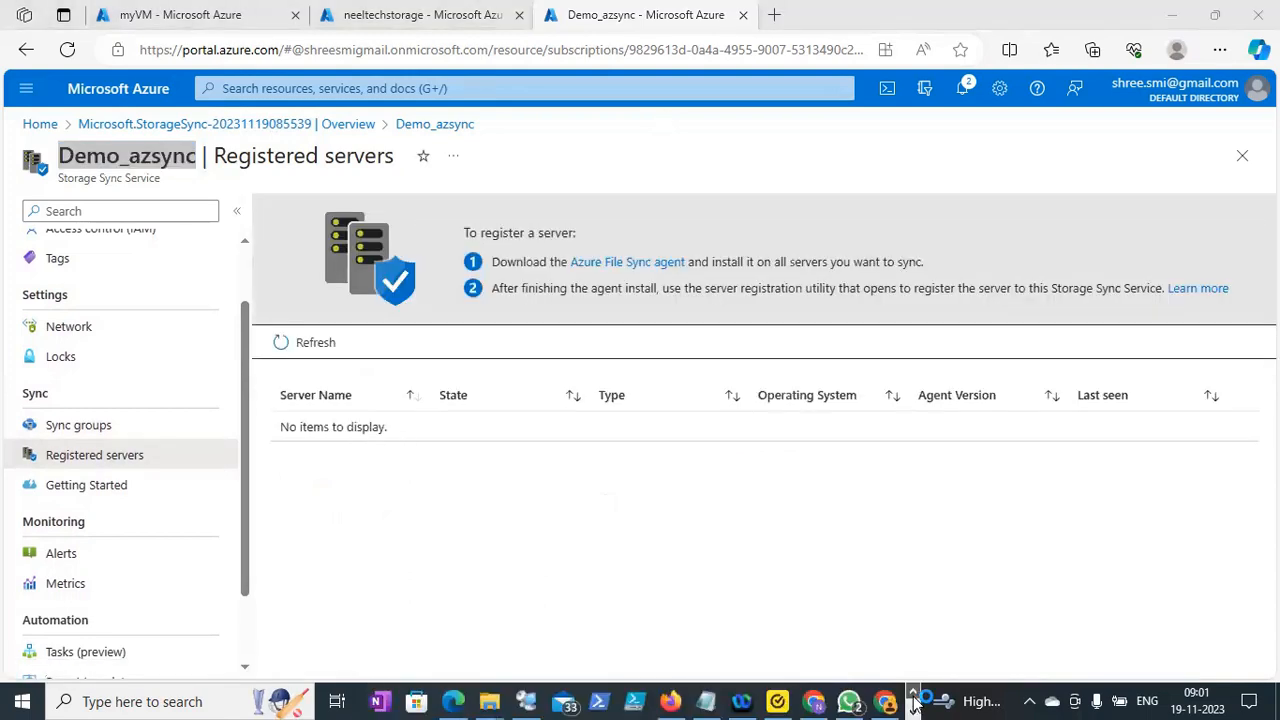
Check the Azure file sync line in the Notepad notes, and open the Azure File Sync agent download page from the portal in Edge
left_click(706, 701)
left_click_drag(50, 331, 677, 334)
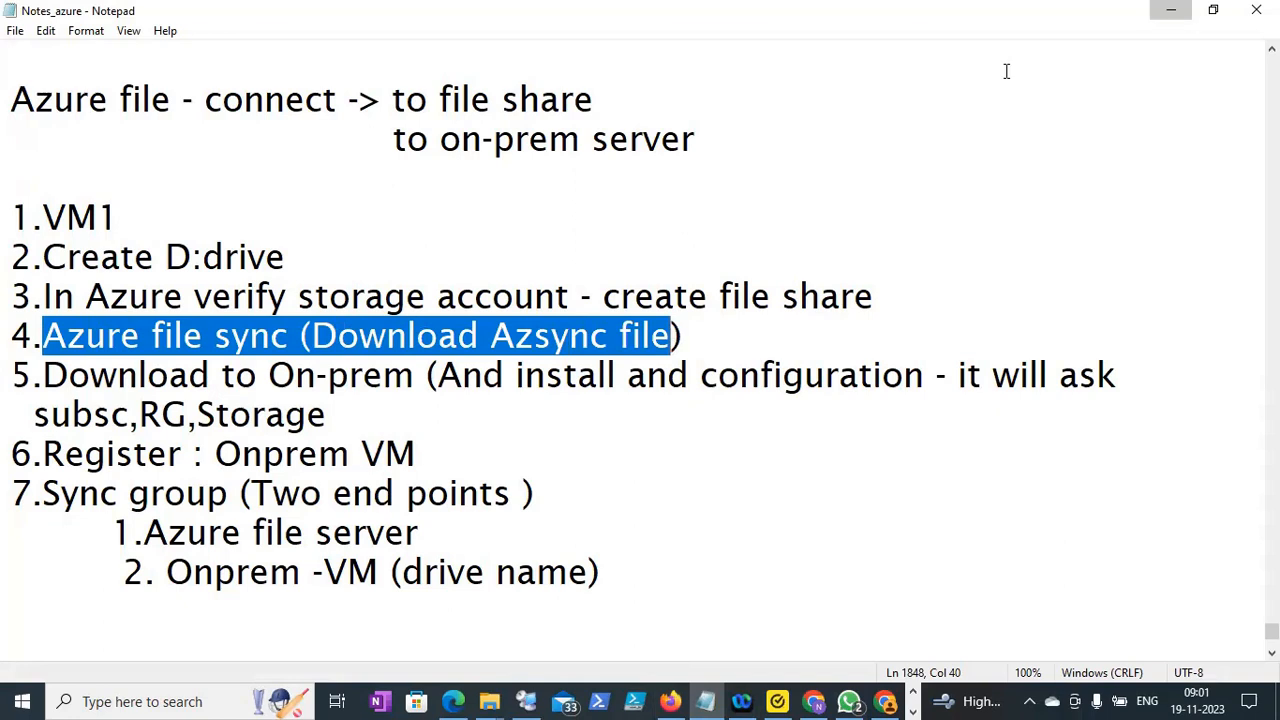
key("alt+Tab")
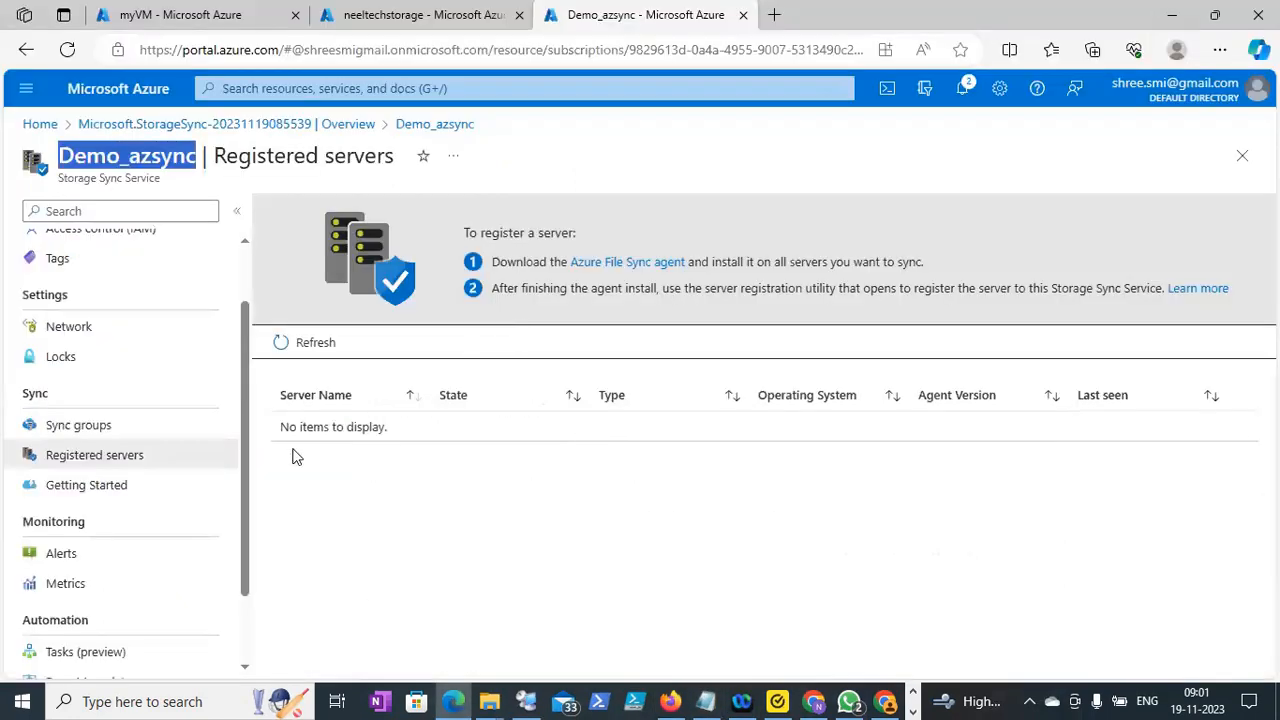
left_click(620, 264)
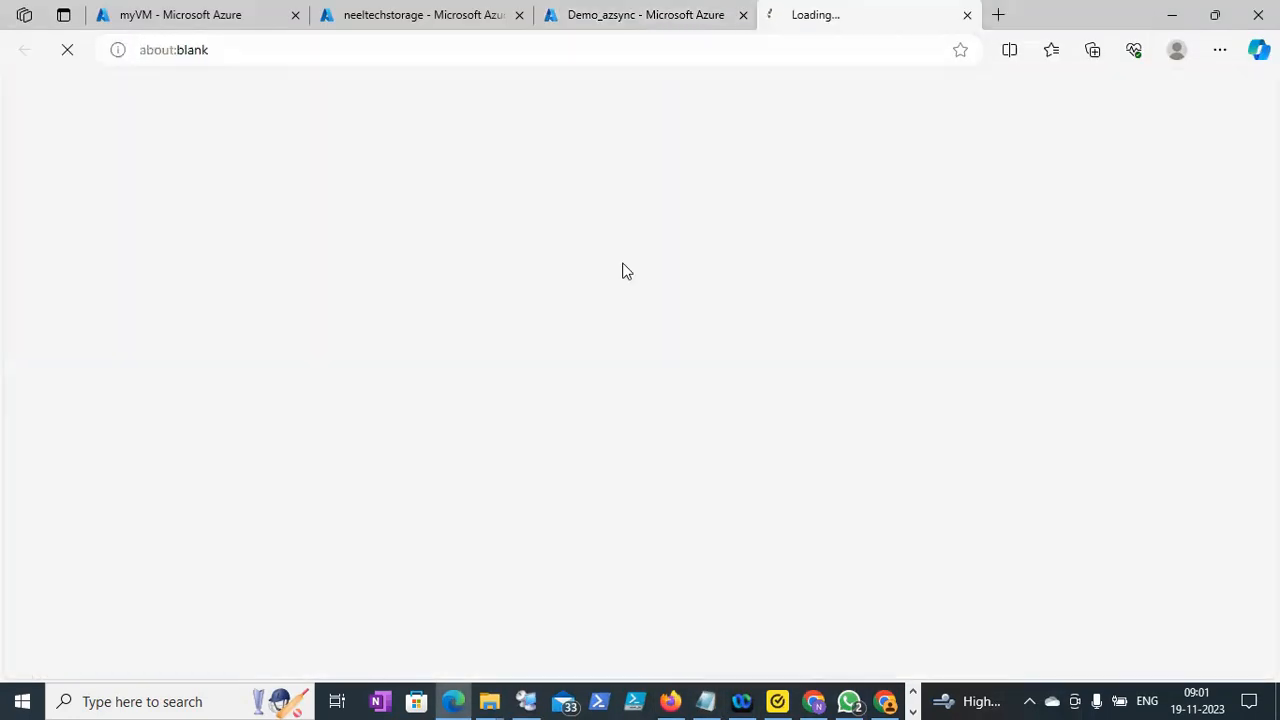
Switch to the Notepad notes and change "Download Azsync file" in item 4 to "Download Azsync agent"
left_click(712, 703)
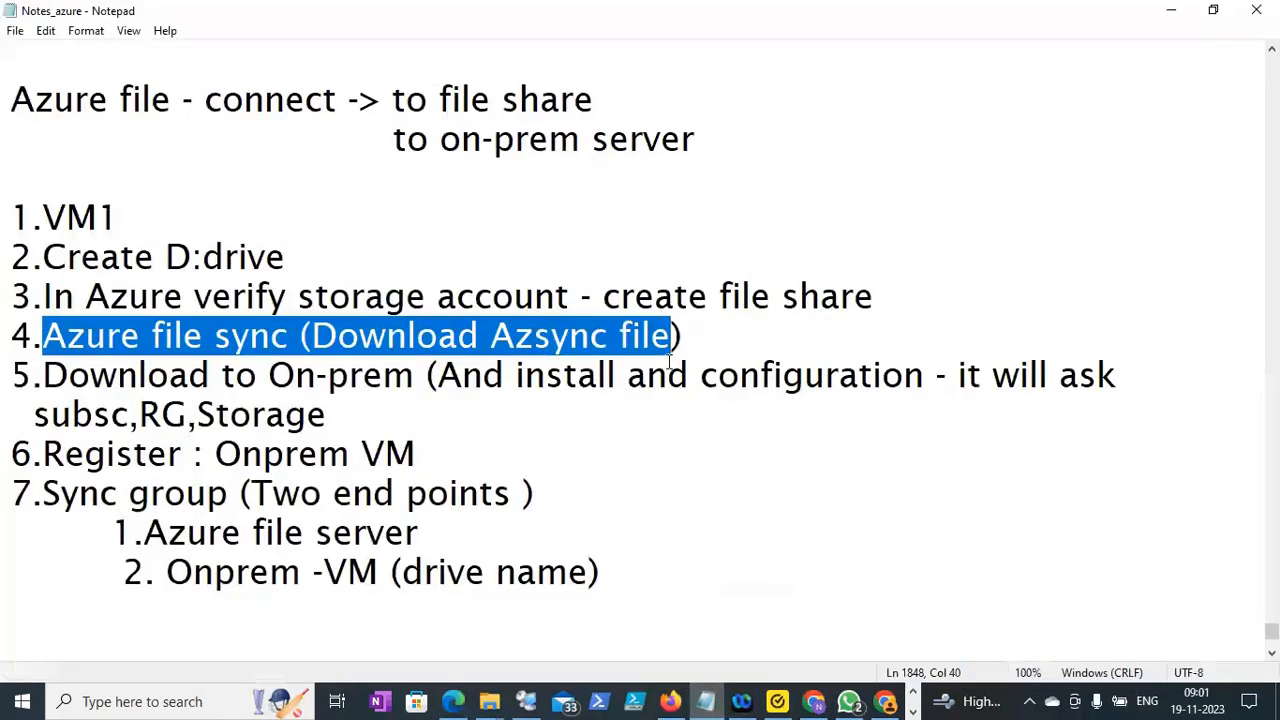
left_click(667, 347)
key("BackSpace")
key("BackSpace")
key("BackSpace")
key("BackSpace")
key("BackSpace")
type("agent")
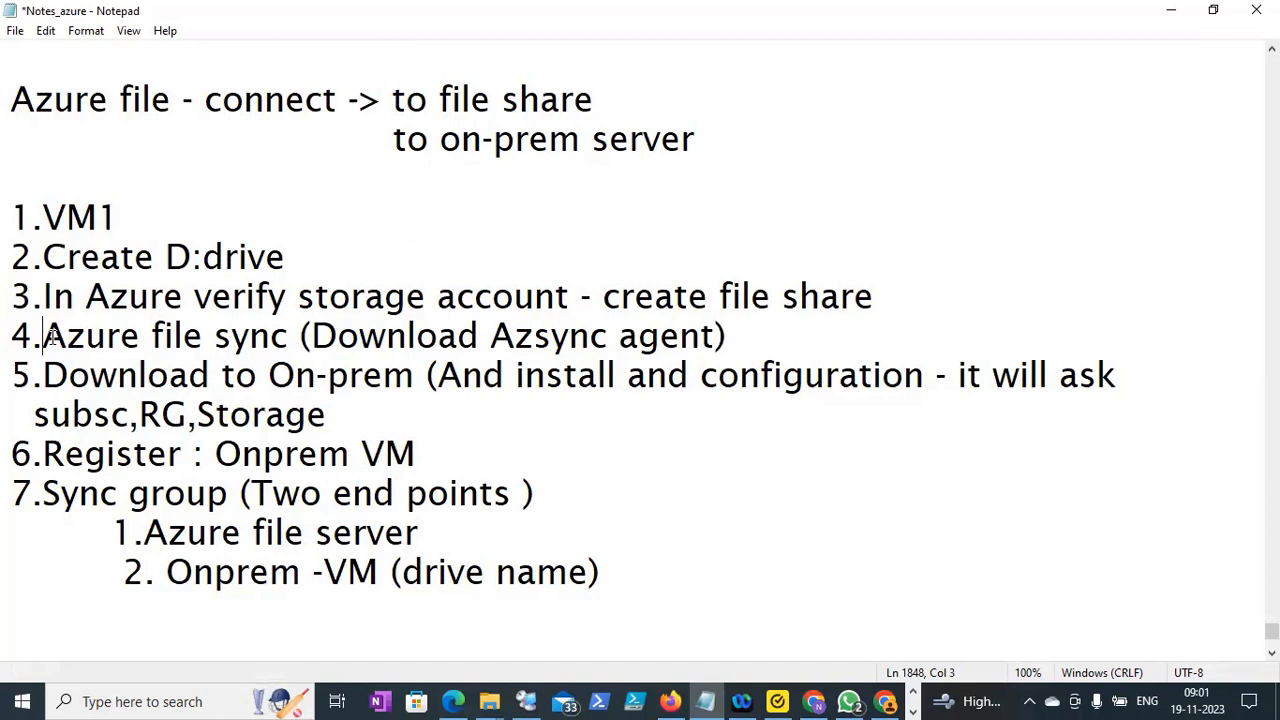
Insert "- Register -" after "Azure file sync" in item 4 of the notes and highlight "On-prem" in item 5
key("Right")
key("Right")
key("Right")
key("Right")
key("Right")
key("Right")
key("Right")
key("Right")
key("Right")
key("Right")
key("Right")
key("Right")
key("Right")
key("Right")
type("- Register")
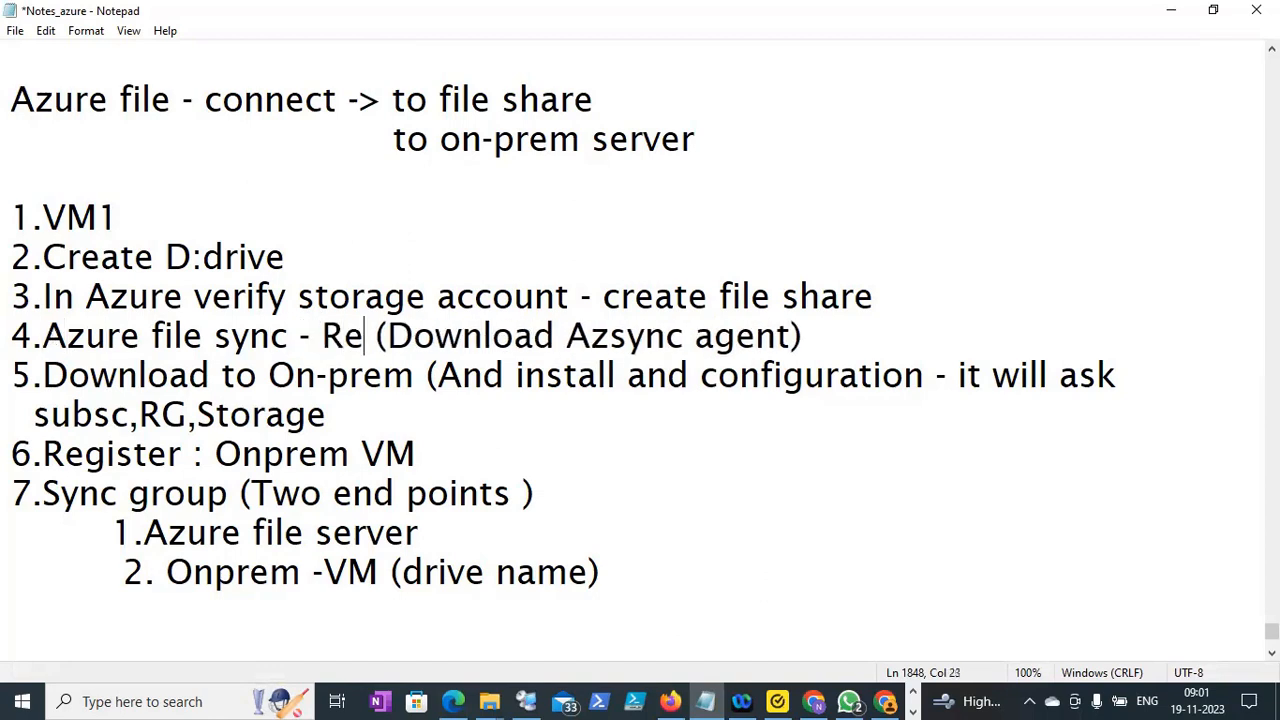
type(" -")
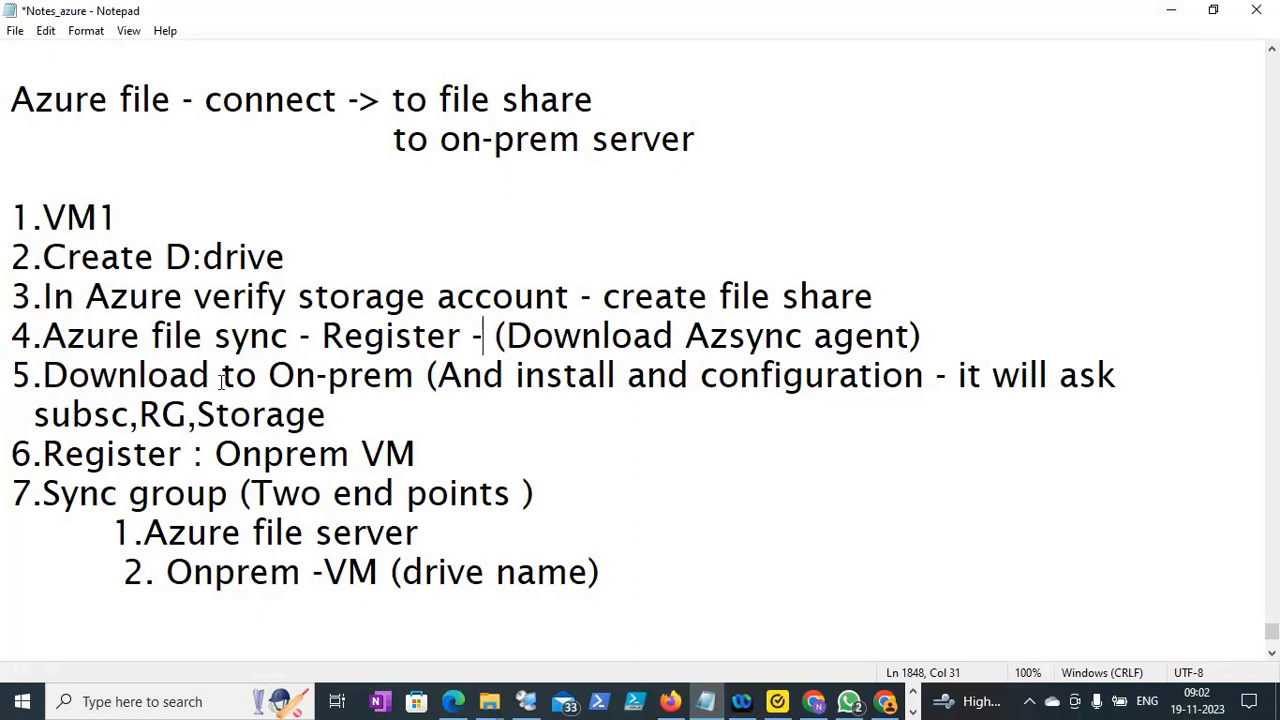
left_click_drag(413, 385, 268, 385)
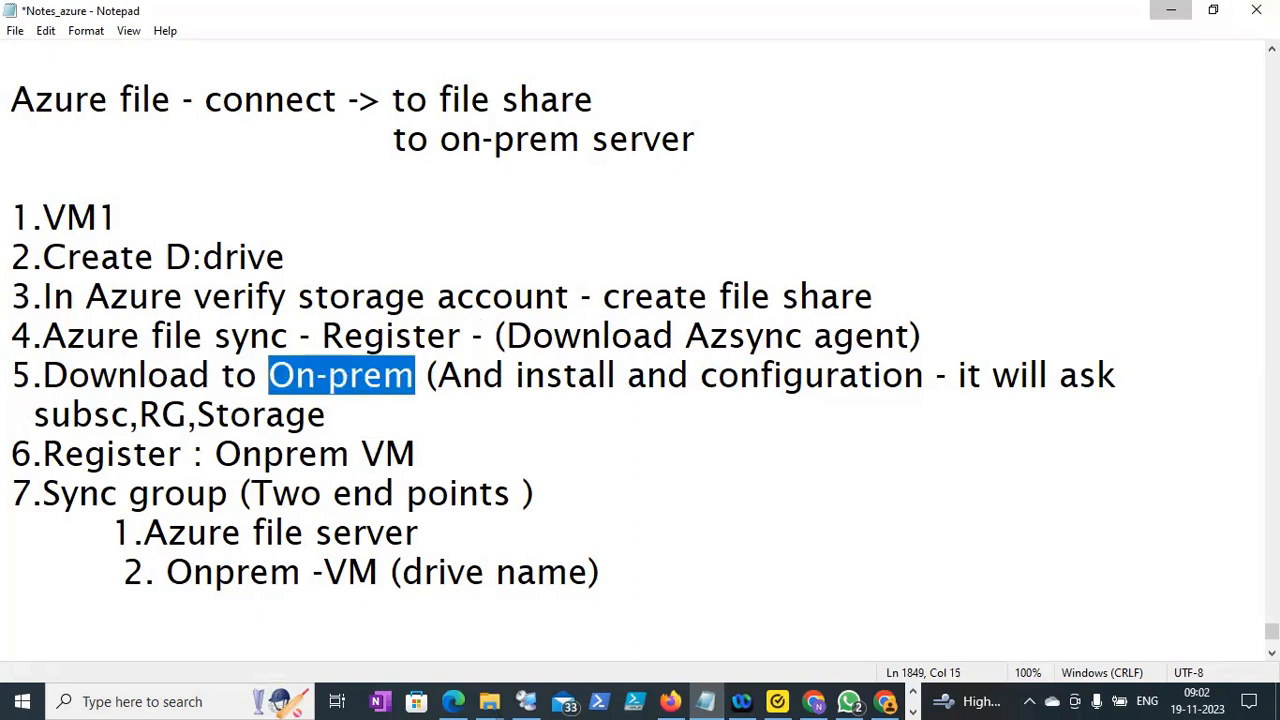
Return to the Azure File Sync Agent page in Edge, open its download choices and select StorageSyncAgent_WS2019.msi
left_click(1170, 10)
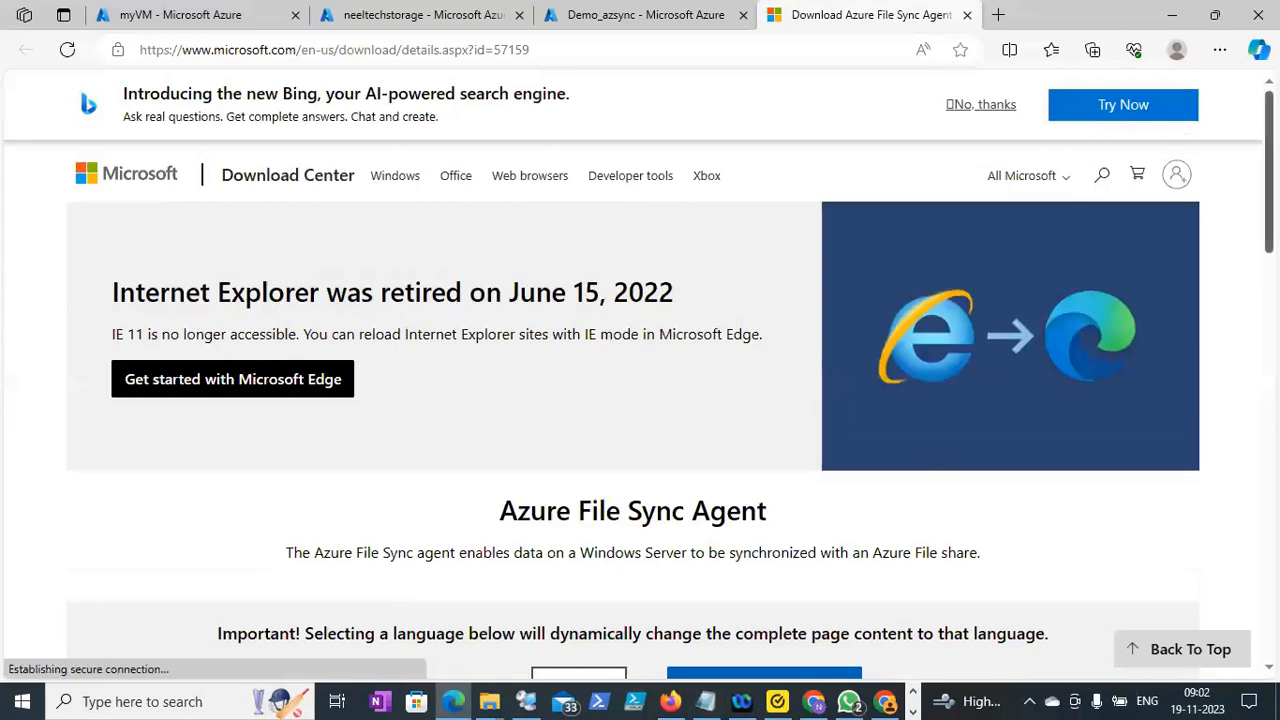
scroll(800, 534, "down", 2)
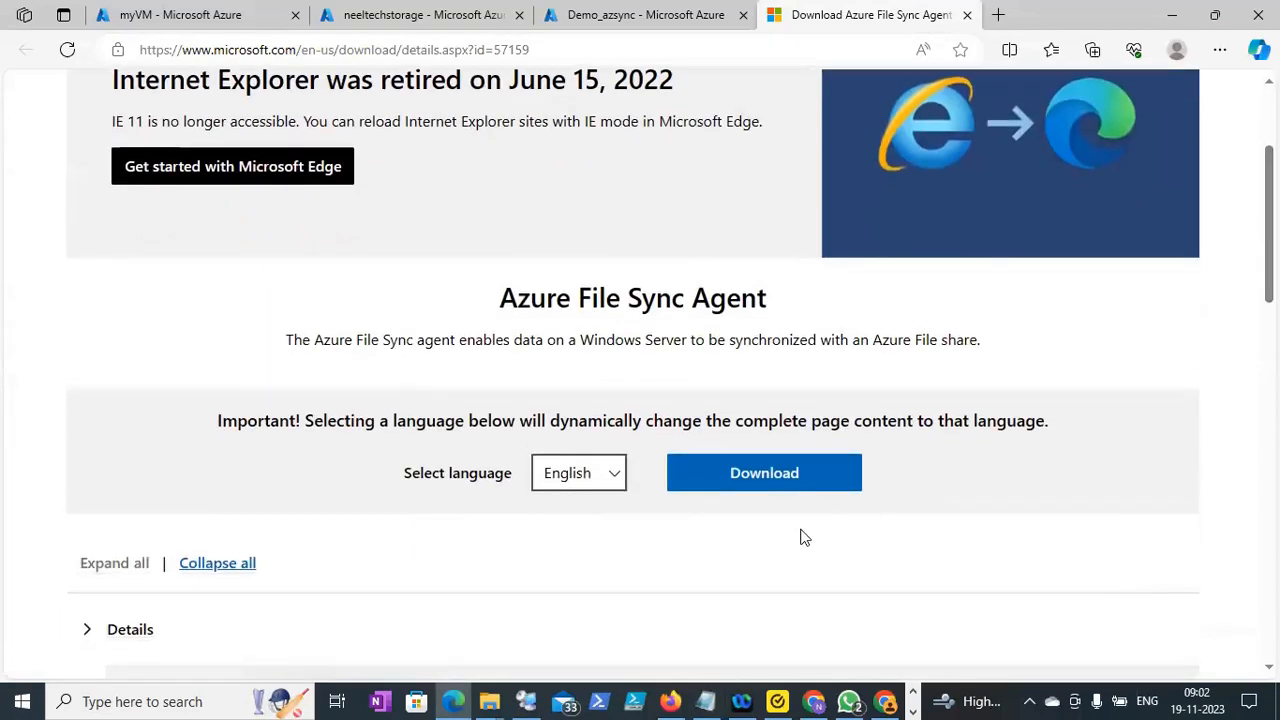
left_click(772, 486)
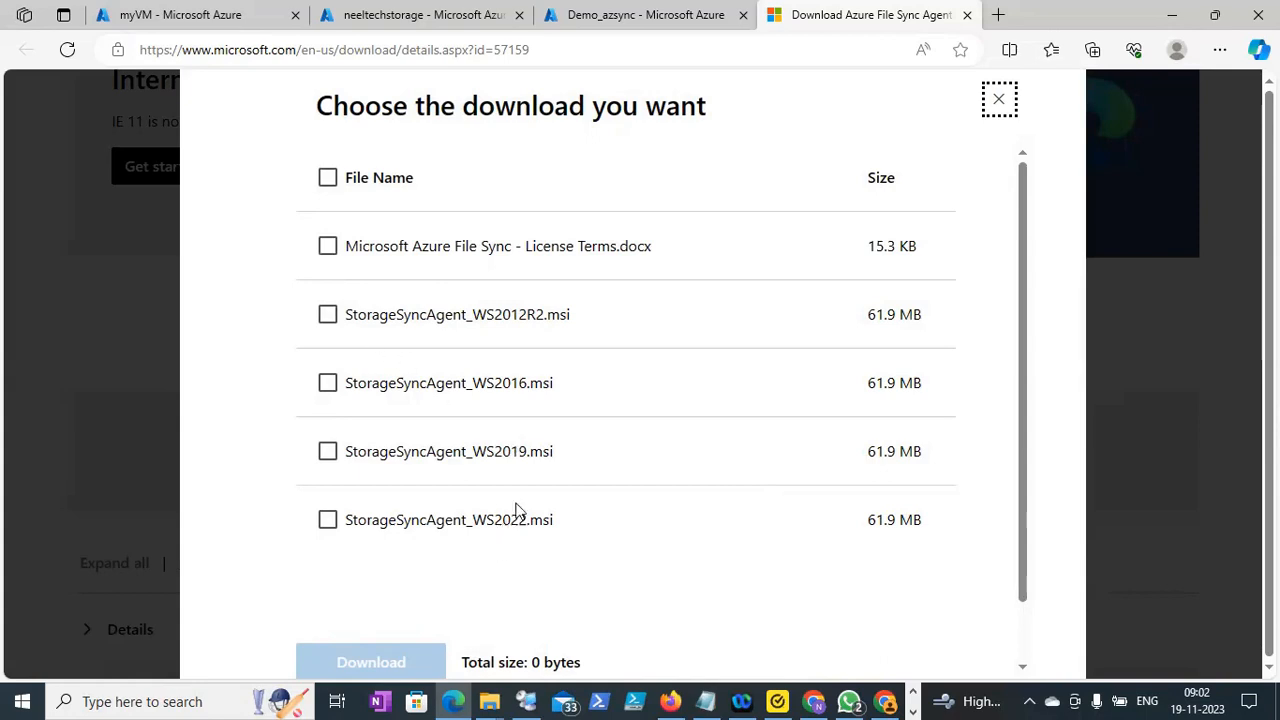
left_click(327, 452)
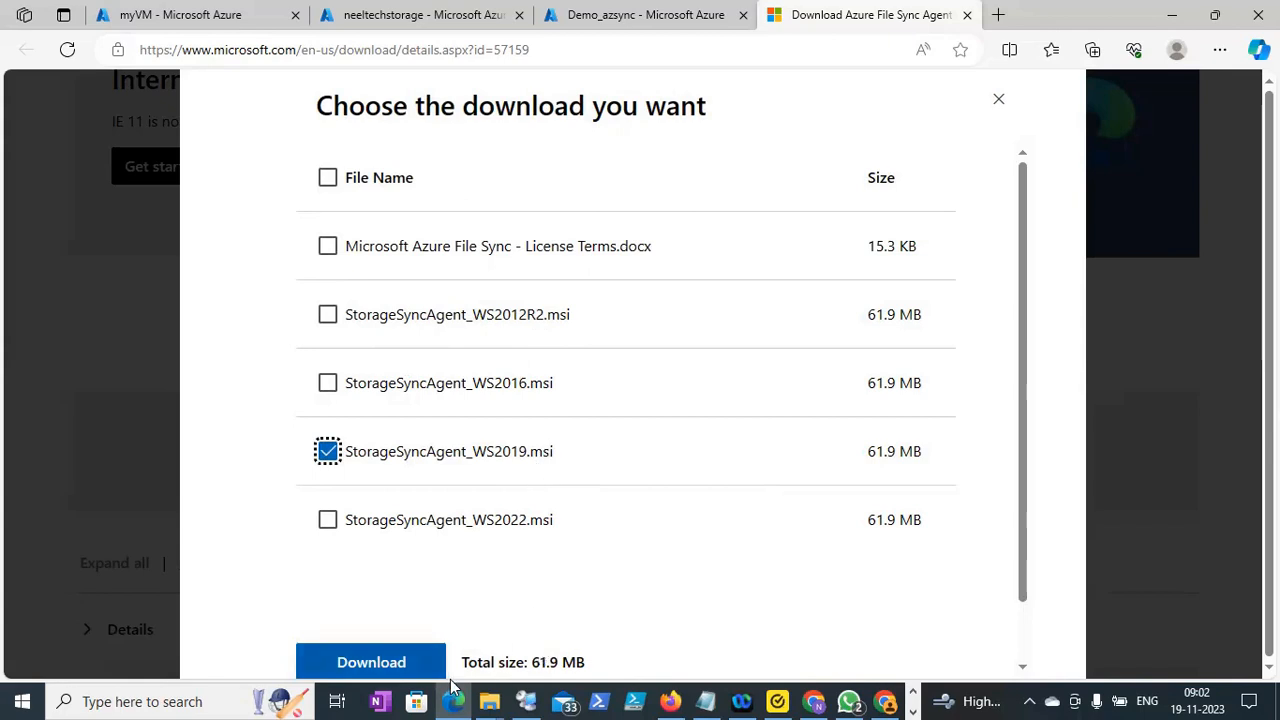
Switch to storageVM in Remote Desktop Connection Manager and check its Windows edition in the system properties
left_click(536, 700)
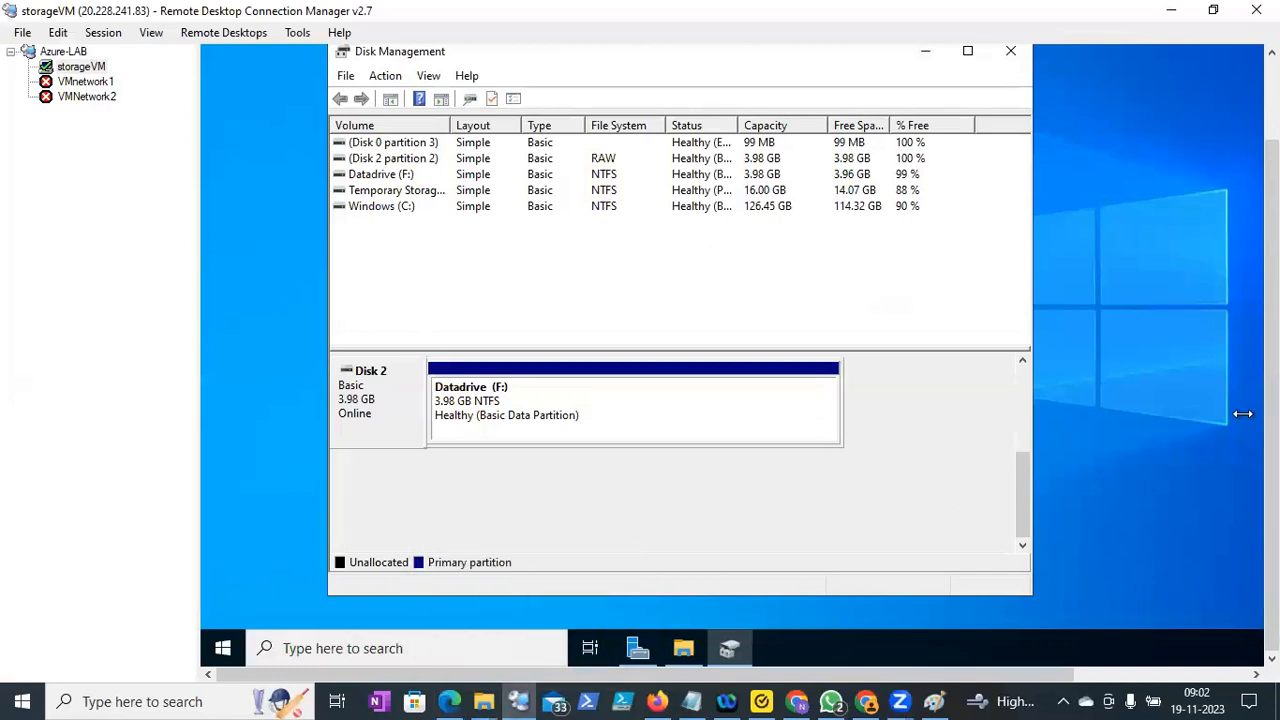
left_click(678, 650)
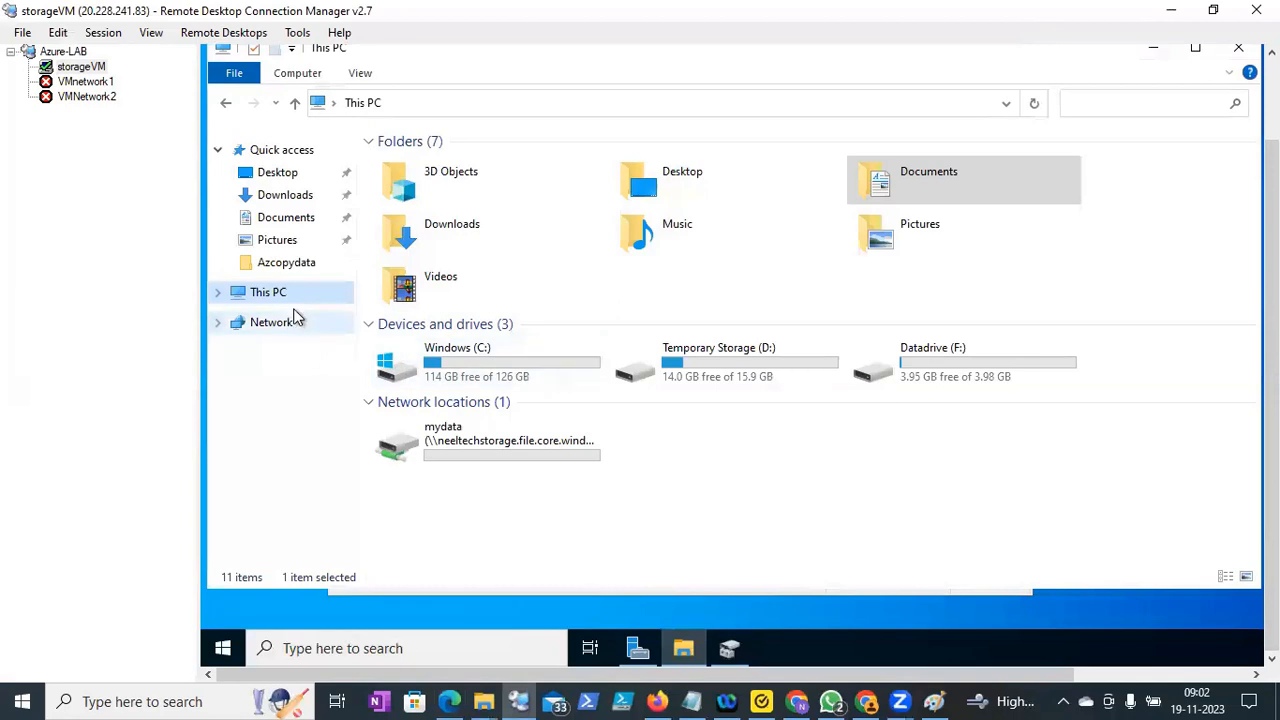
right_click(283, 298)
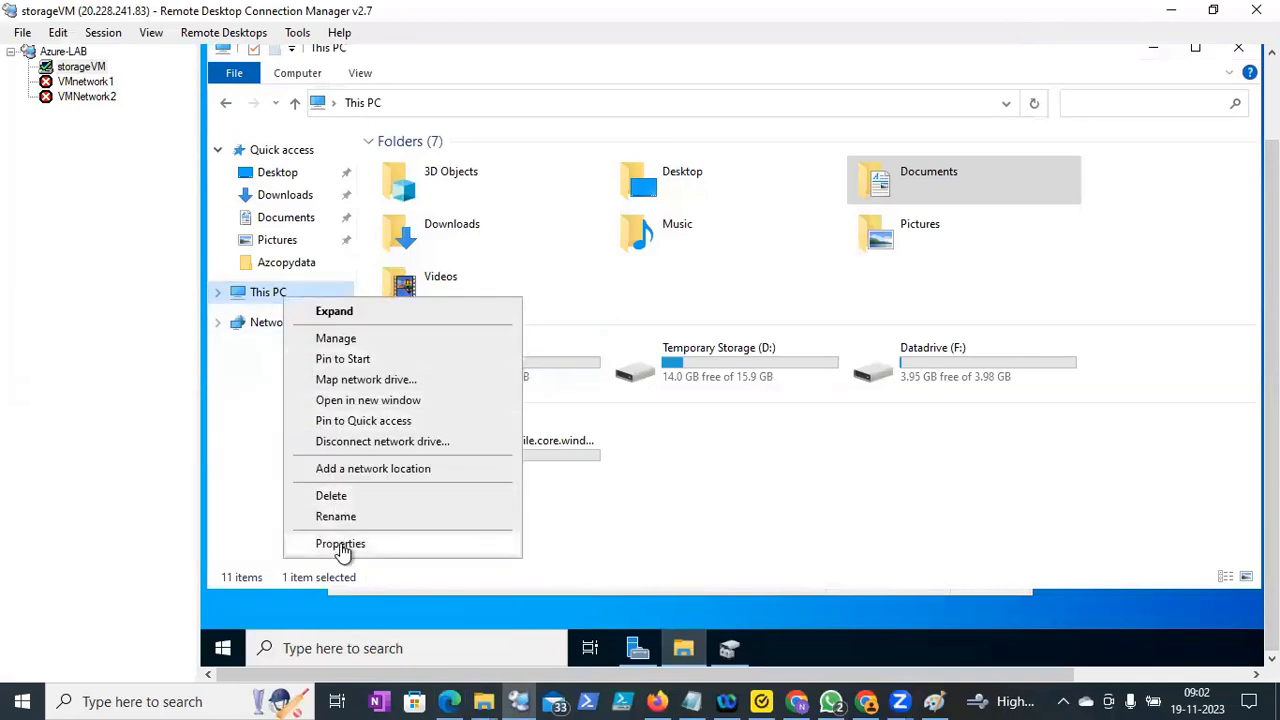
left_click(345, 544)
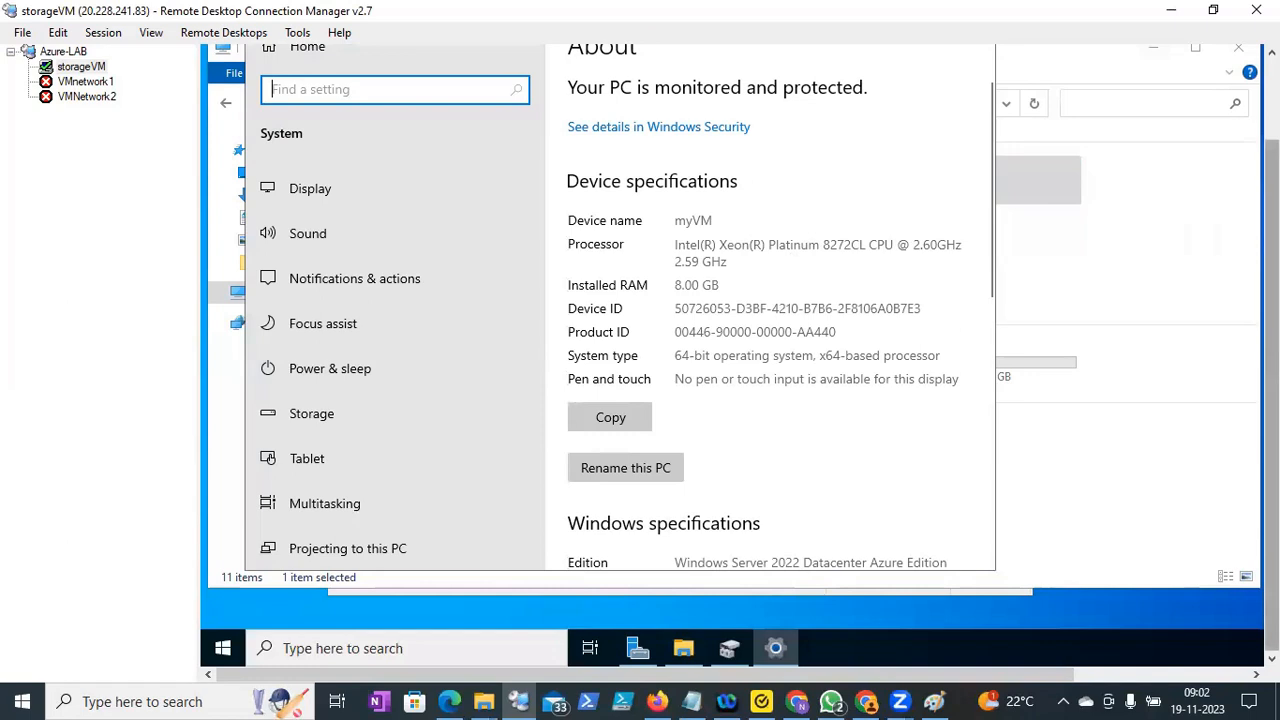
mouse_move(1272, 340)
left_mouse_down()
mouse_move(1272, 304)
mouse_move(1272, 340)
left_mouse_up()
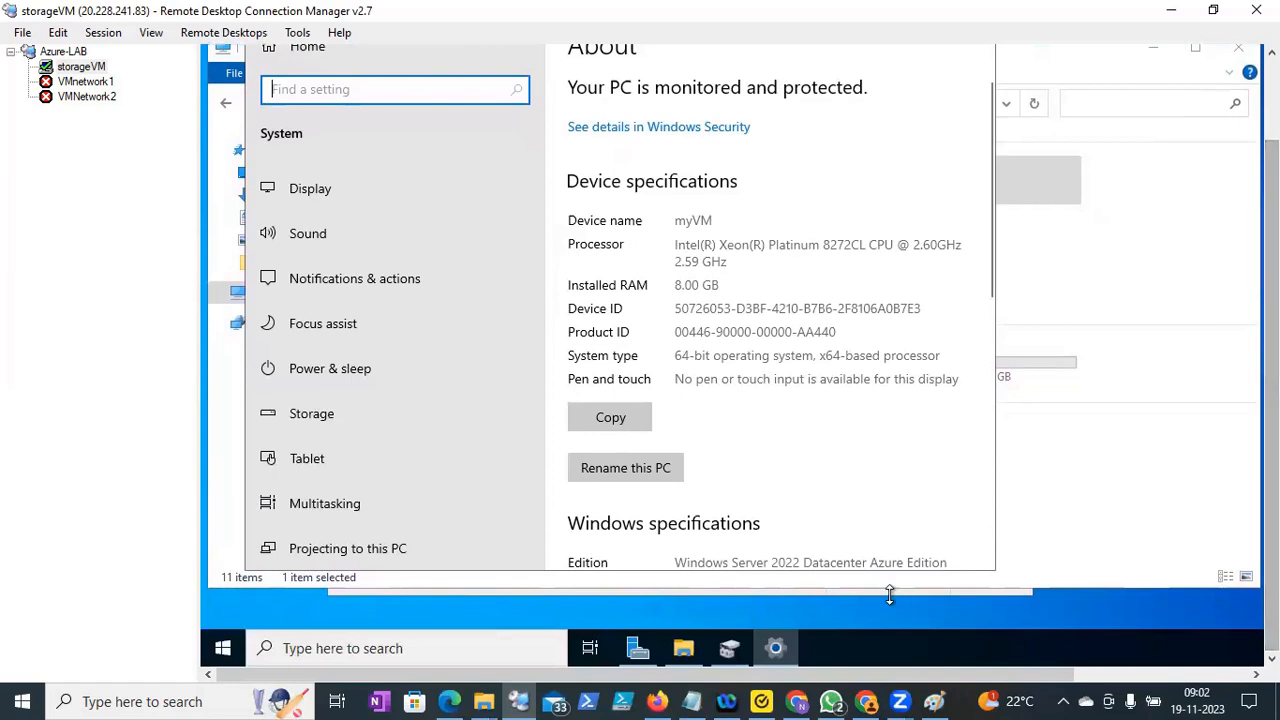
Switch back to Edge, select StorageSyncAgent_WS2022.msi instead of the WS2019 file, and download it
left_click(876, 704)
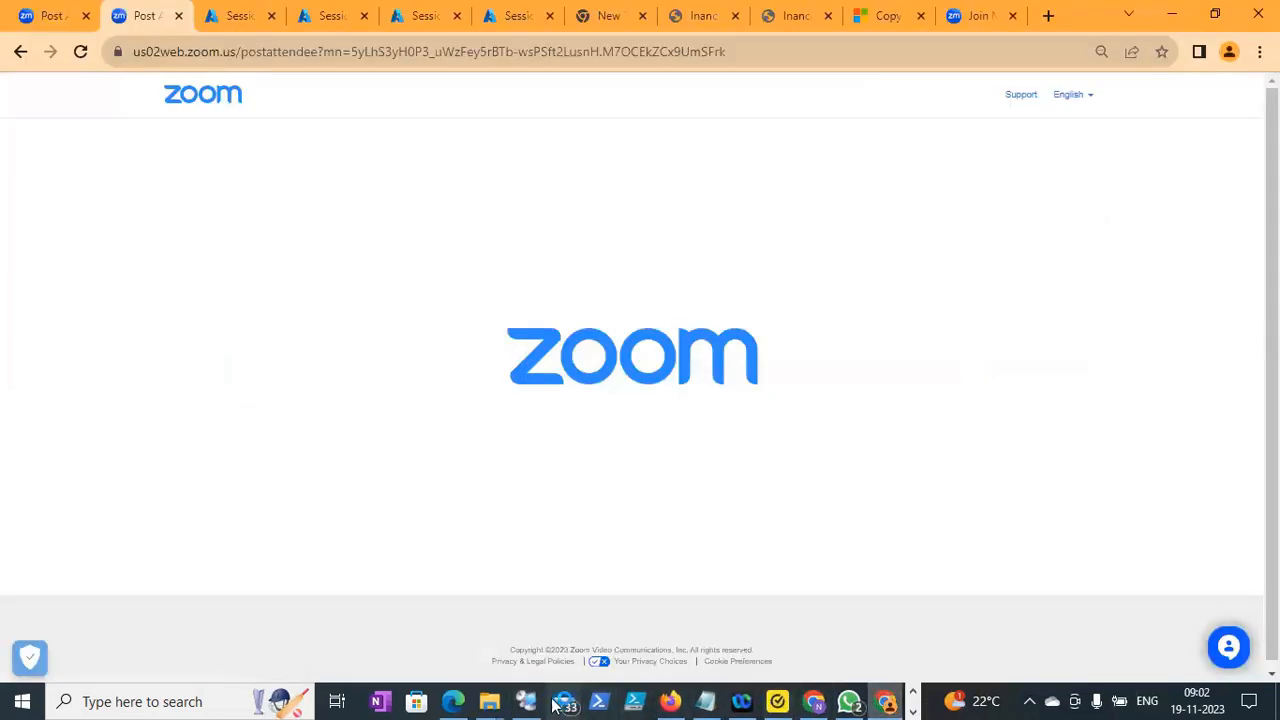
left_click(453, 701)
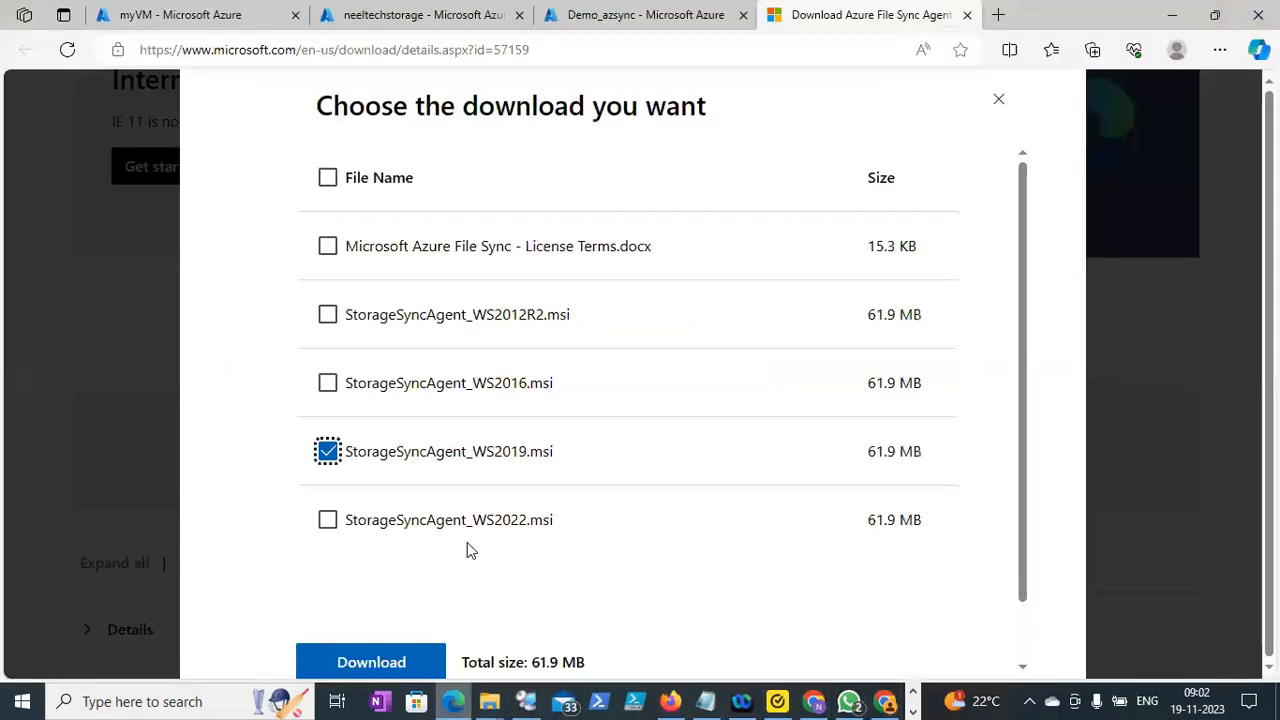
left_click(328, 452)
left_click(328, 520)
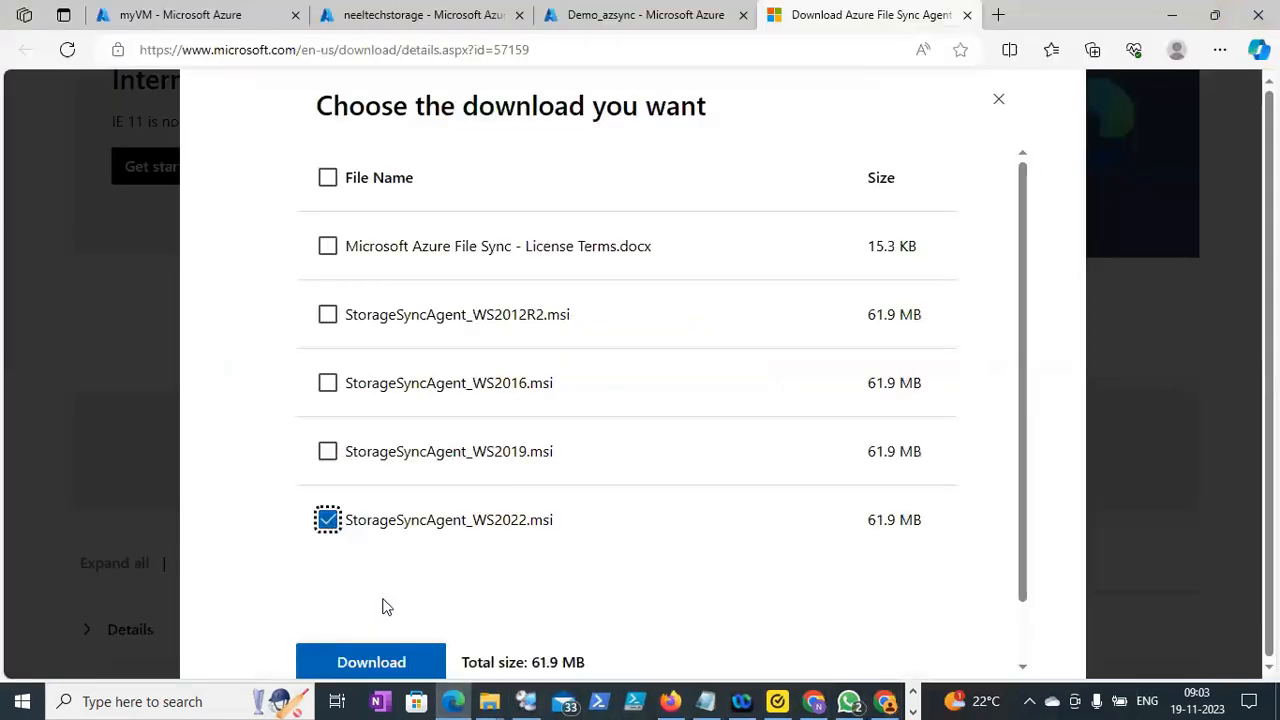
left_click(385, 662)
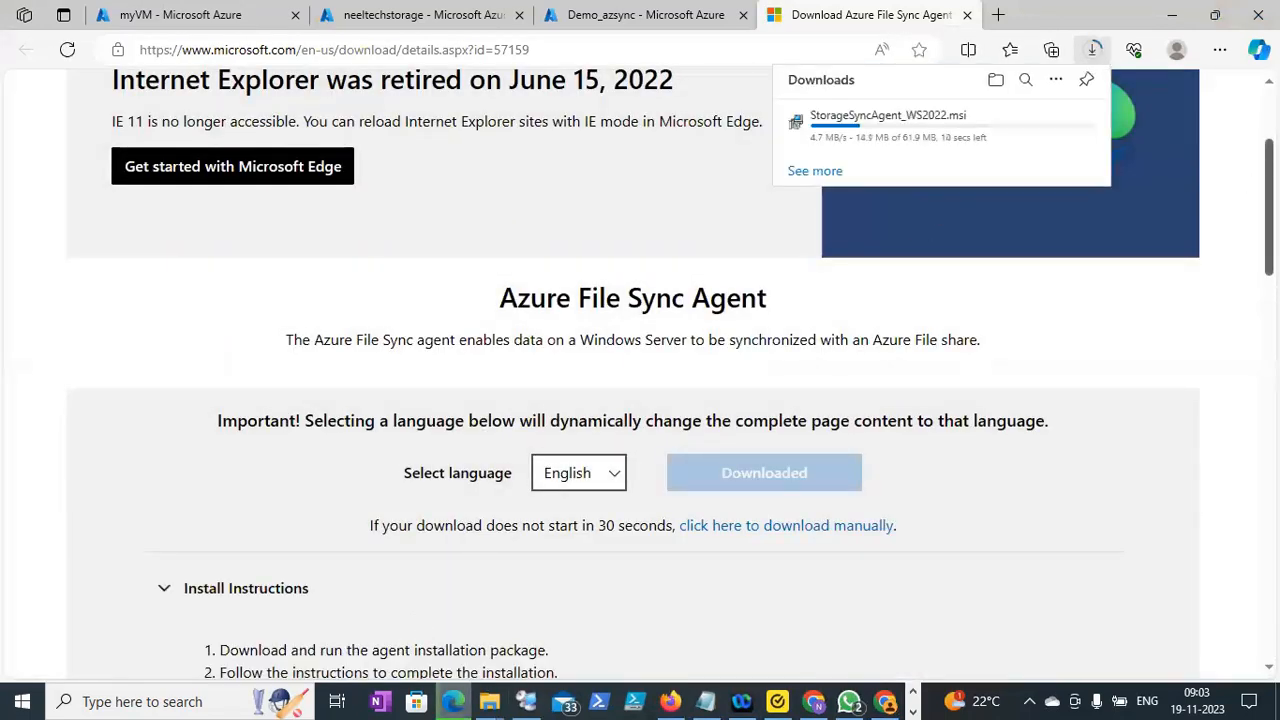
Show the downloaded StorageSyncAgent_WS2022 installer in the local Downloads folder and copy it
scroll(632, 374, "up", 3)
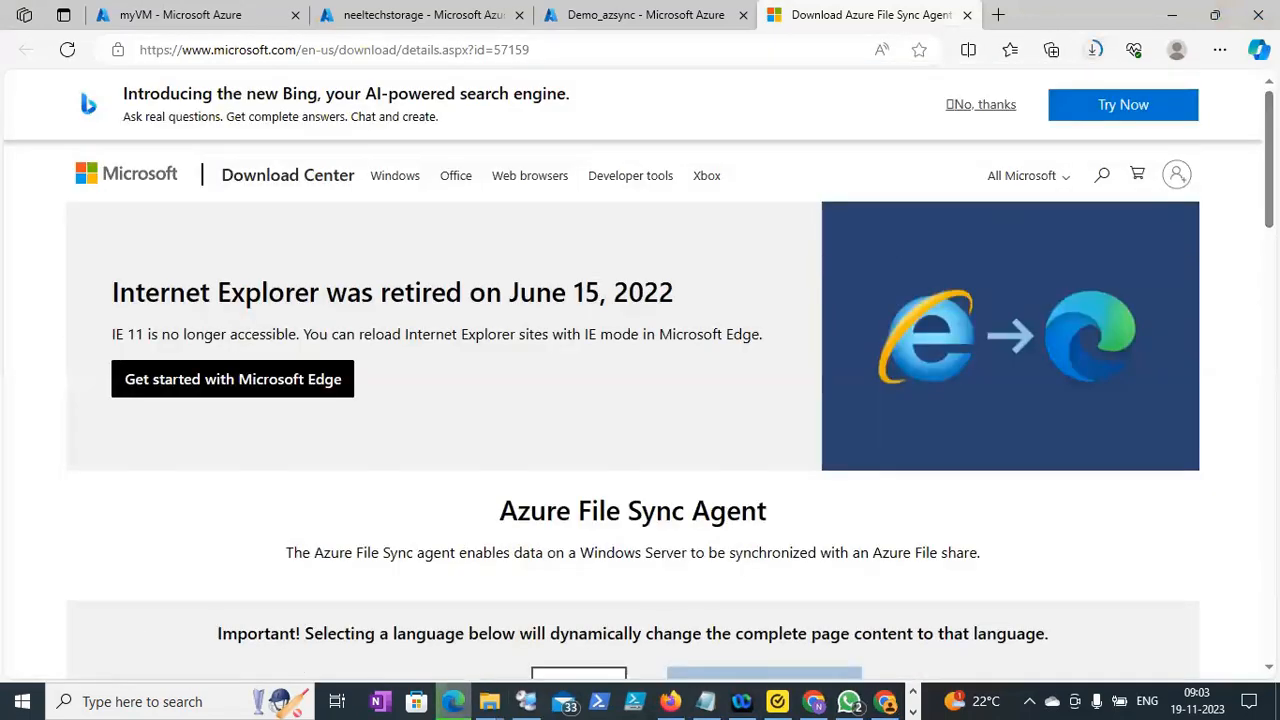
scroll(640, 374, "down", 4)
scroll(640, 374, "up", 4)
left_click(1094, 54)
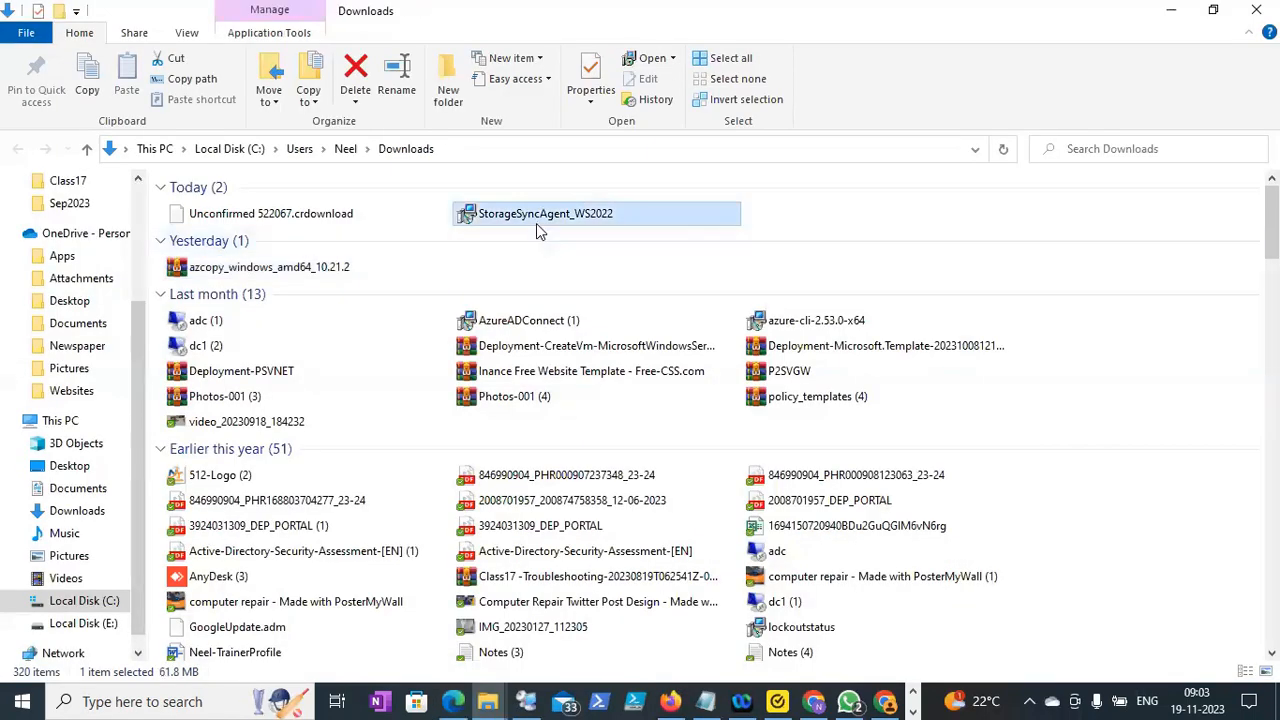
key("F2")
left_click(829, 223)
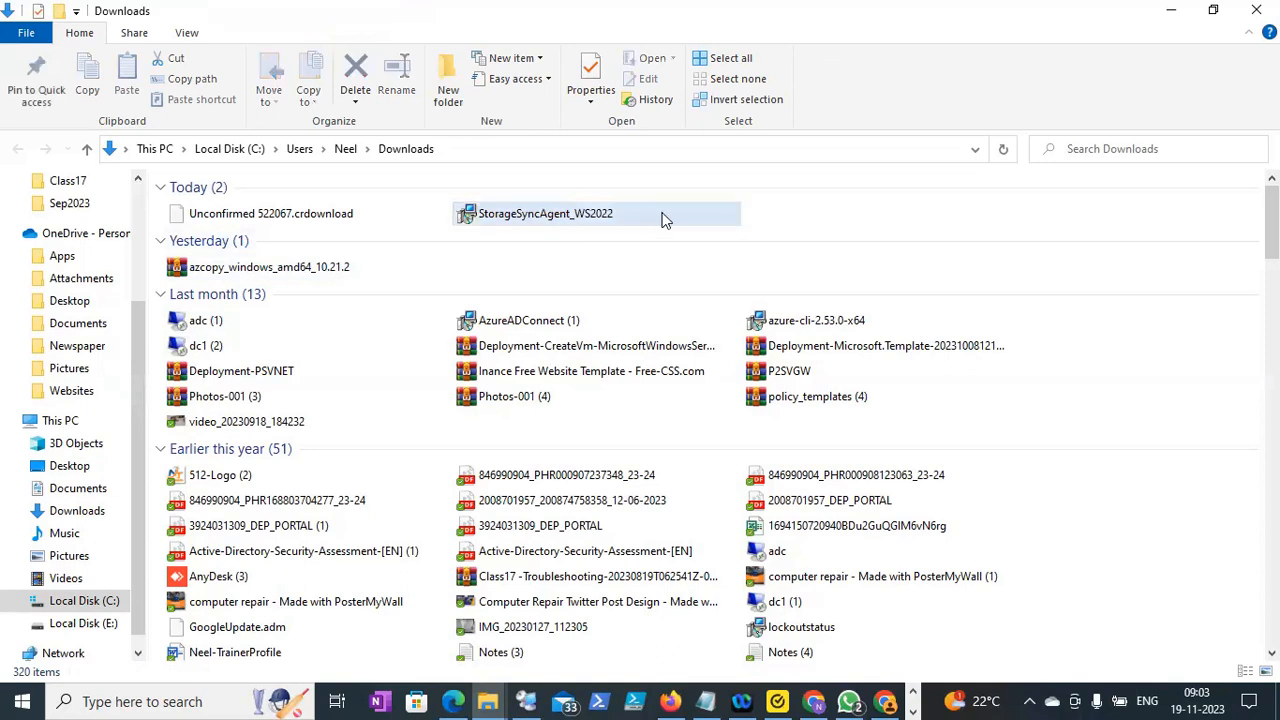
left_click(651, 220)
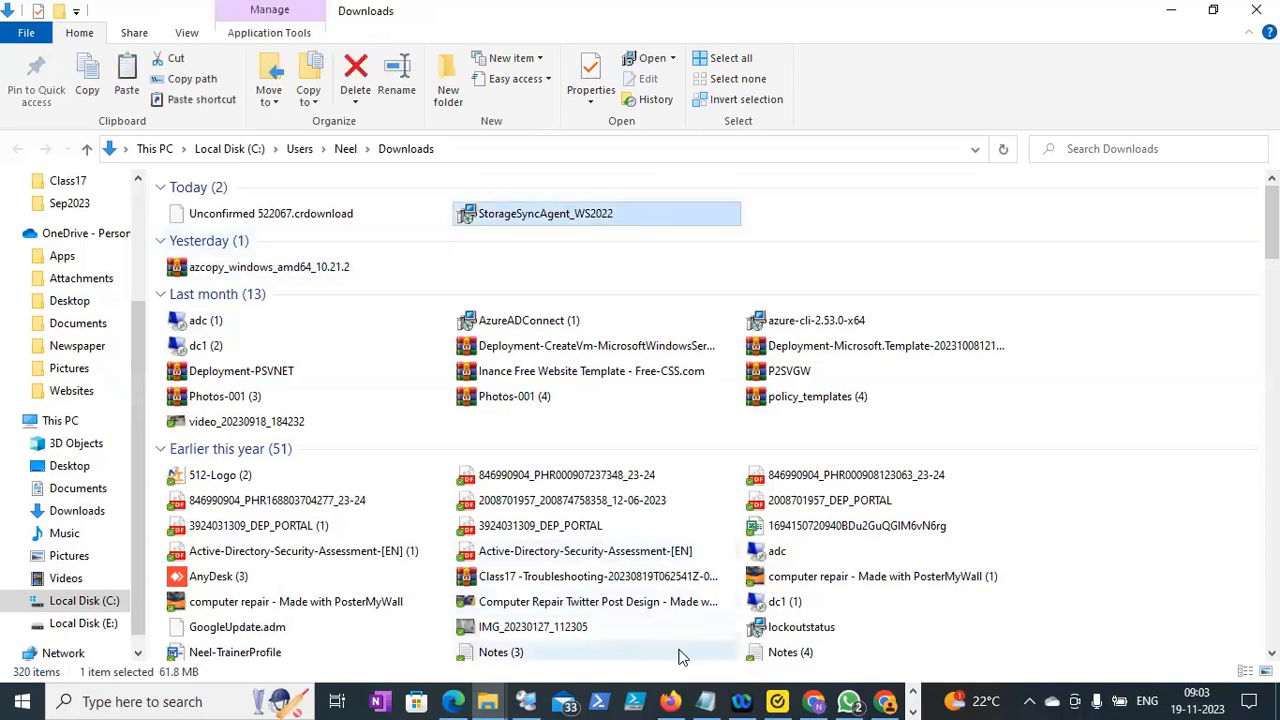
Switch to the storageVM remote session and create a folder named Filesync on Datadrive (F:)
left_click(526, 701)
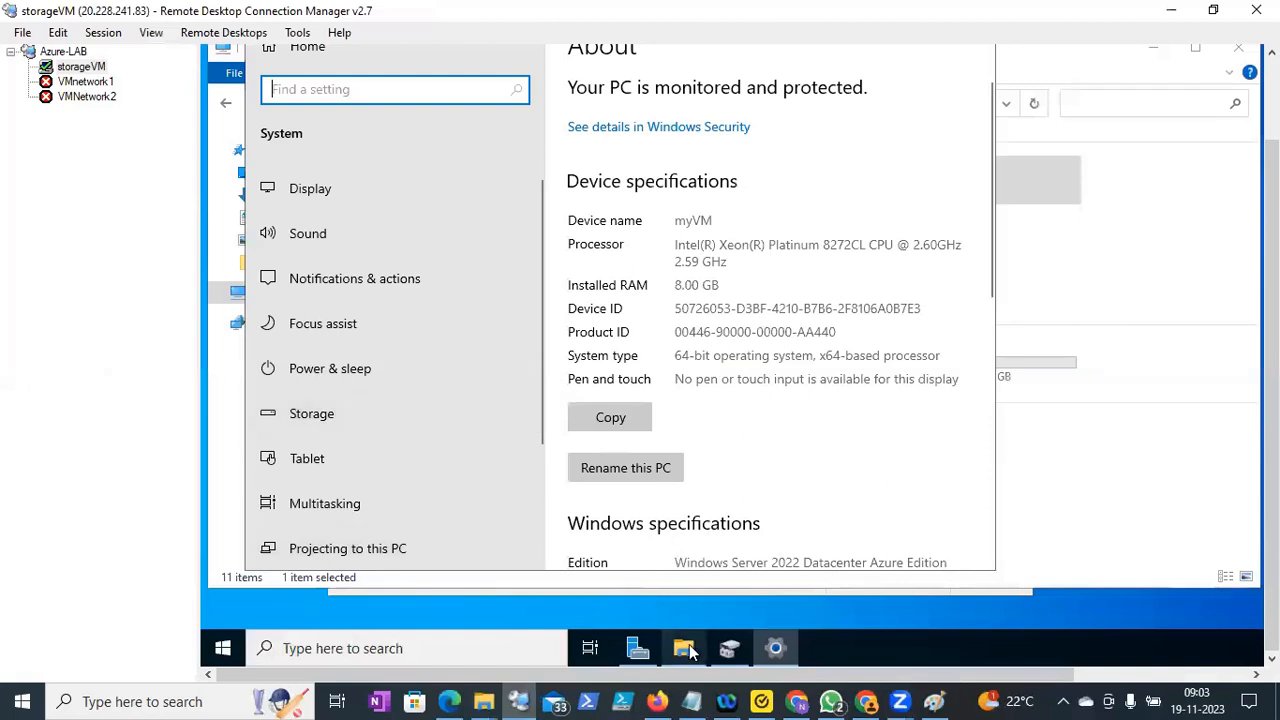
key("alt+Tab")
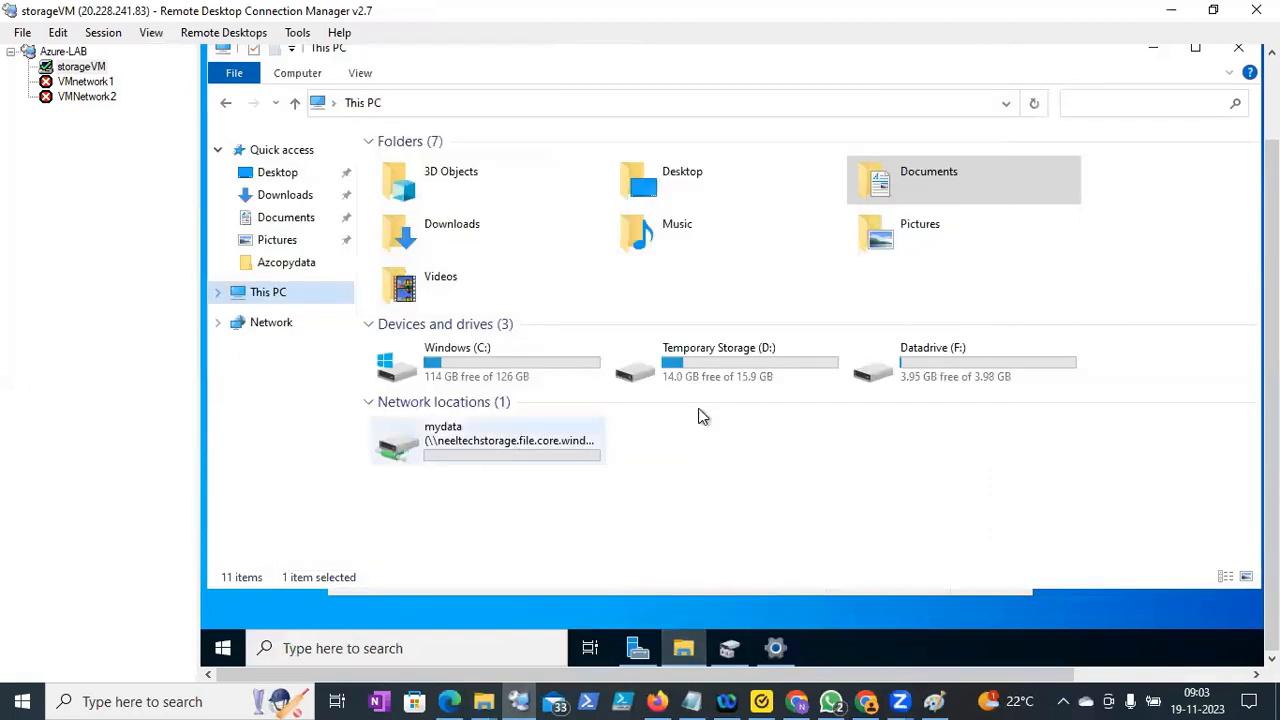
double_click(926, 372)
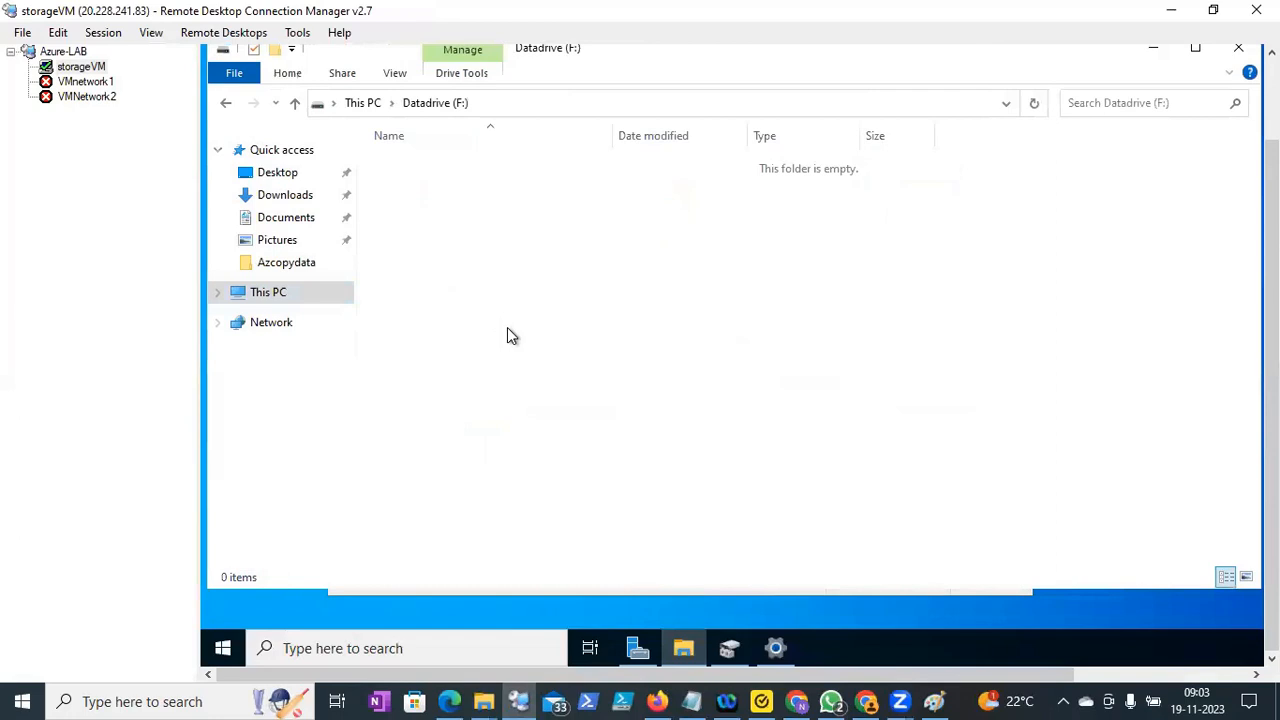
right_click(510, 477)
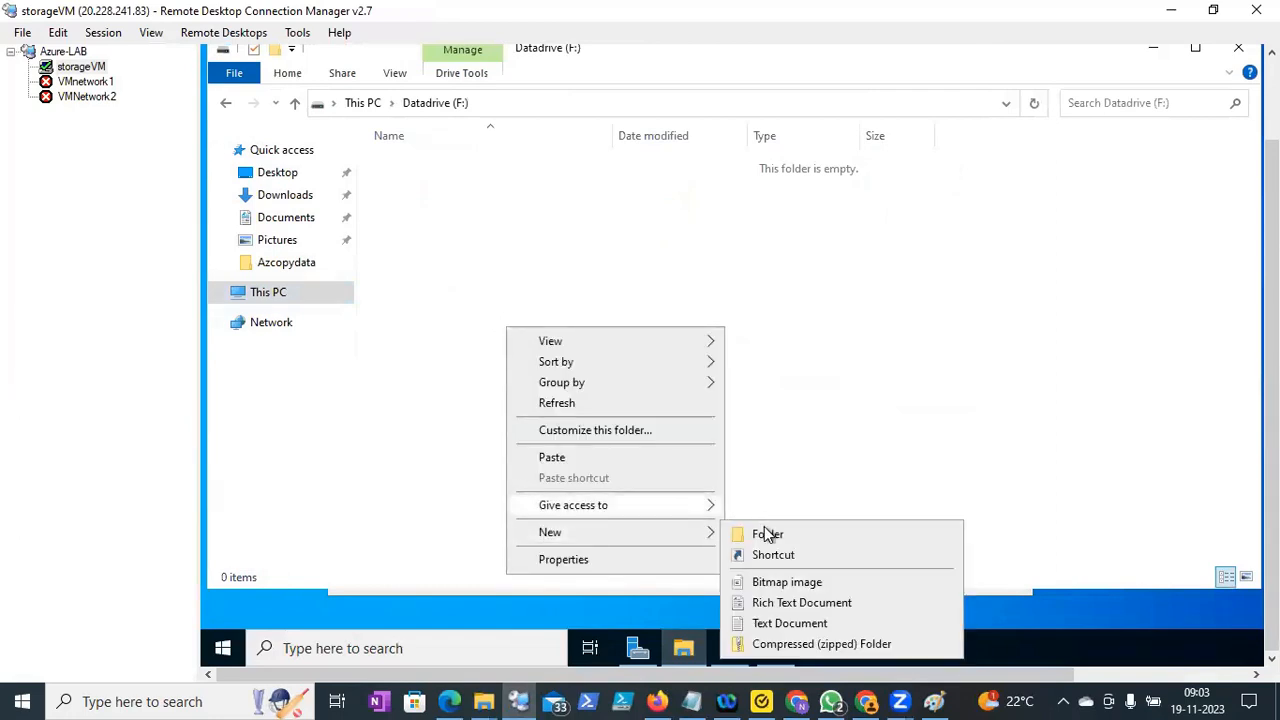
mouse_move(688, 532)
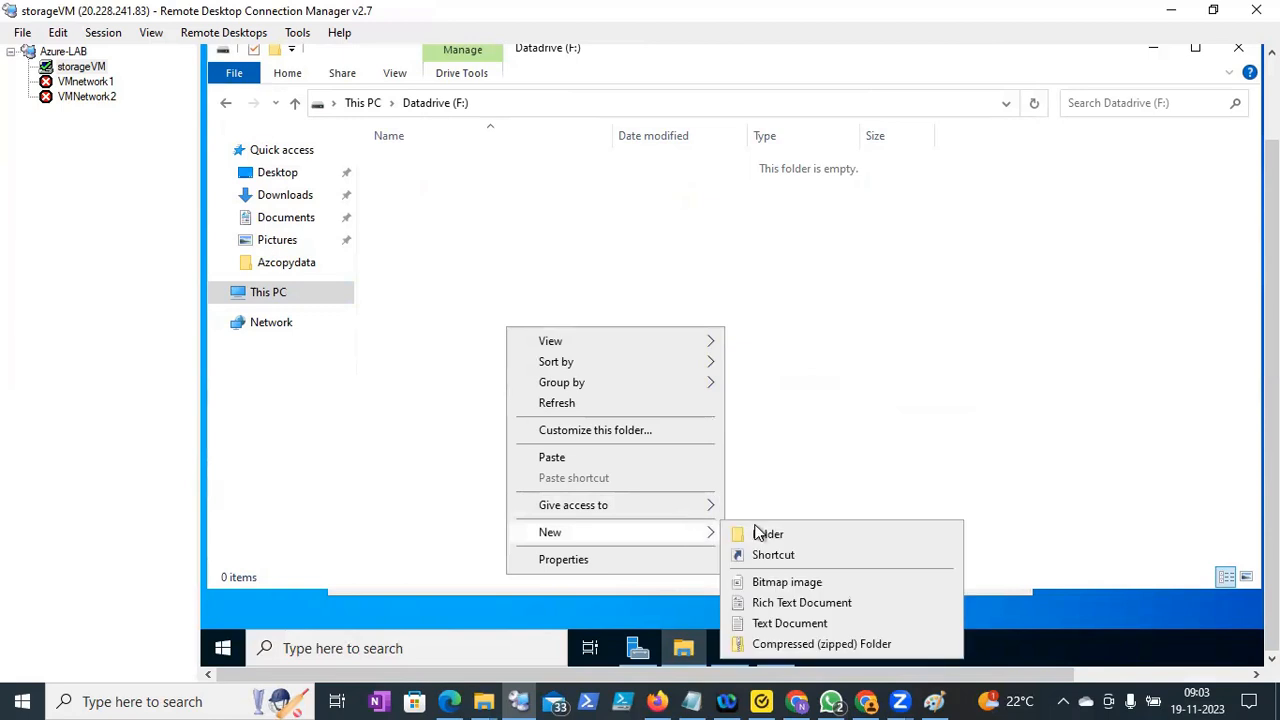
left_click(757, 531)
type("F")
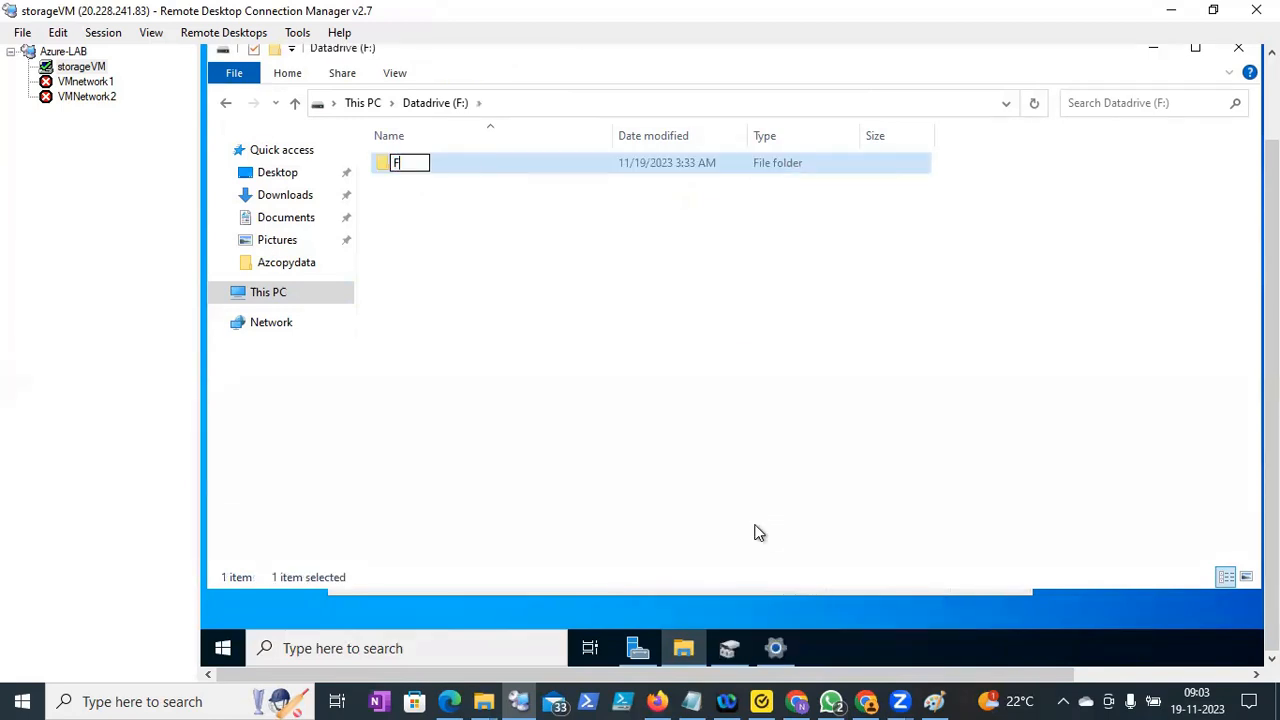
type("ilesync")
key("Return")
Open the Filesync folder, paste StorageSyncAgent_WS2022.msi into it and move the copy progress window aside
left_click(419, 164)
double_click(419, 163)
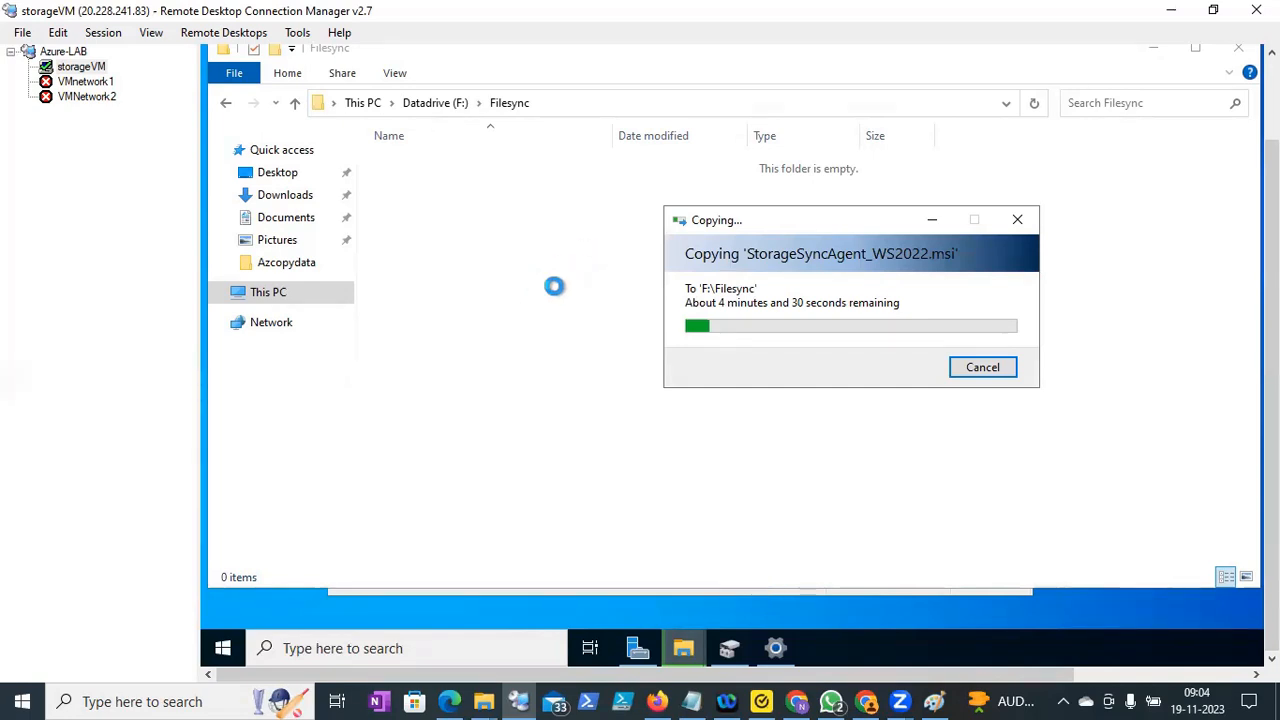
left_click_drag(863, 223, 831, 220)
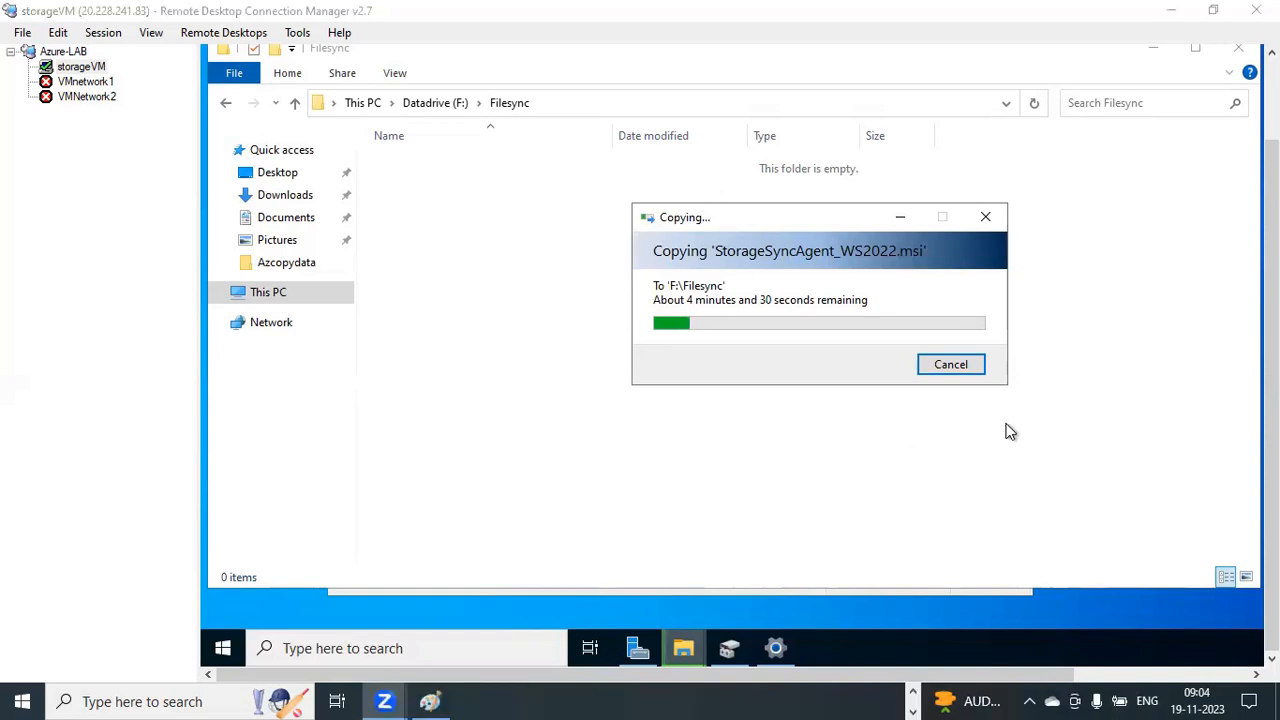
left_click_drag(1272, 316, 1272, 298)
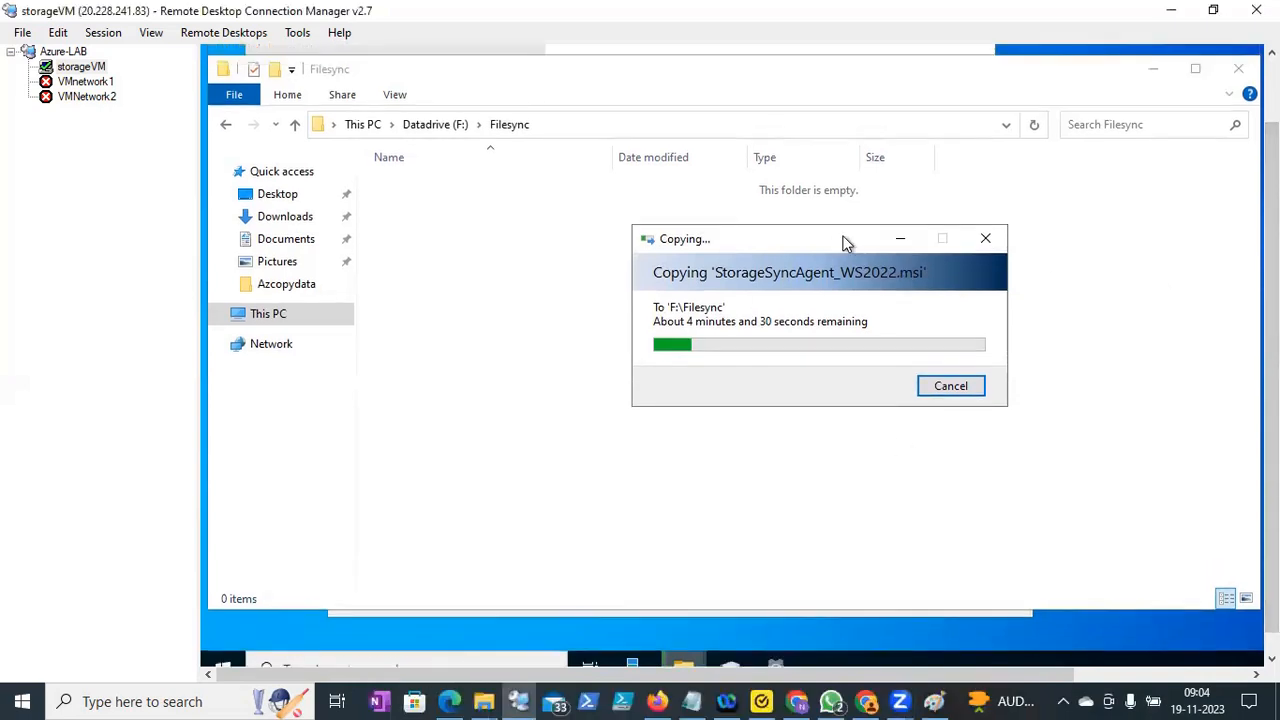
left_click_drag(843, 241, 795, 237)
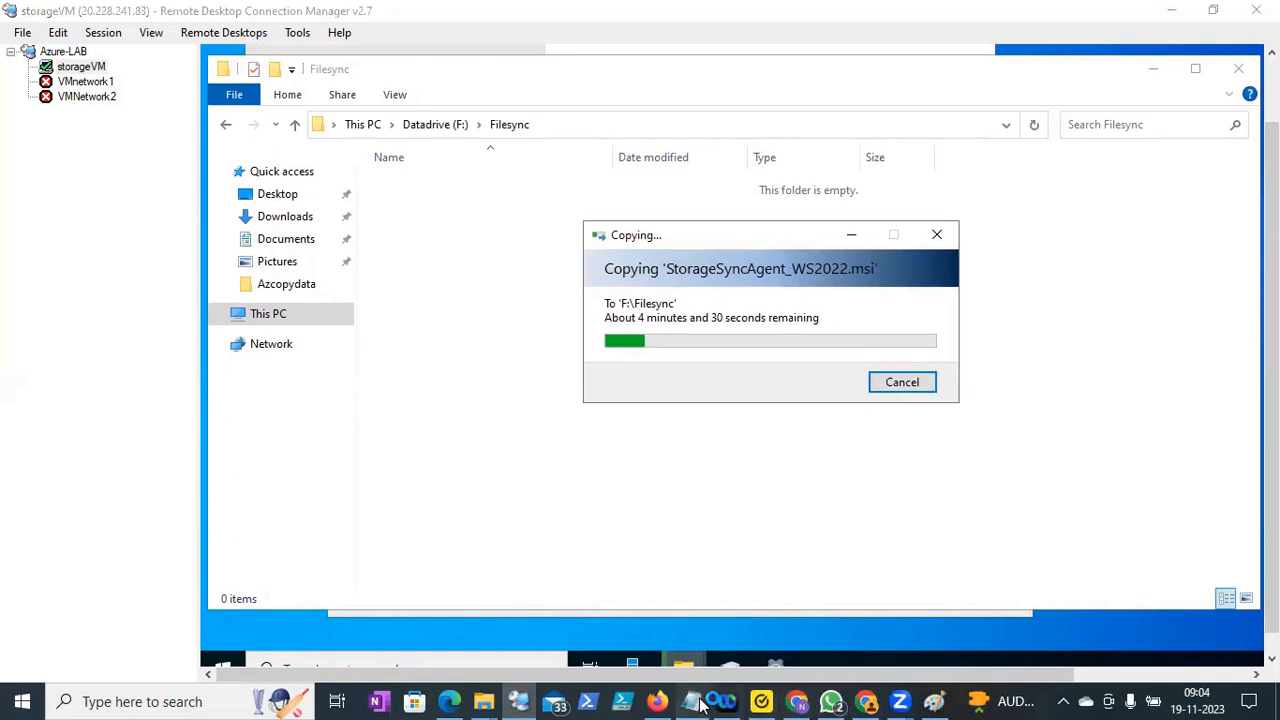
Switch to the Notepad notes, review the install and configuration details in item 5, and save the file
left_click(698, 703)
left_click(346, 414)
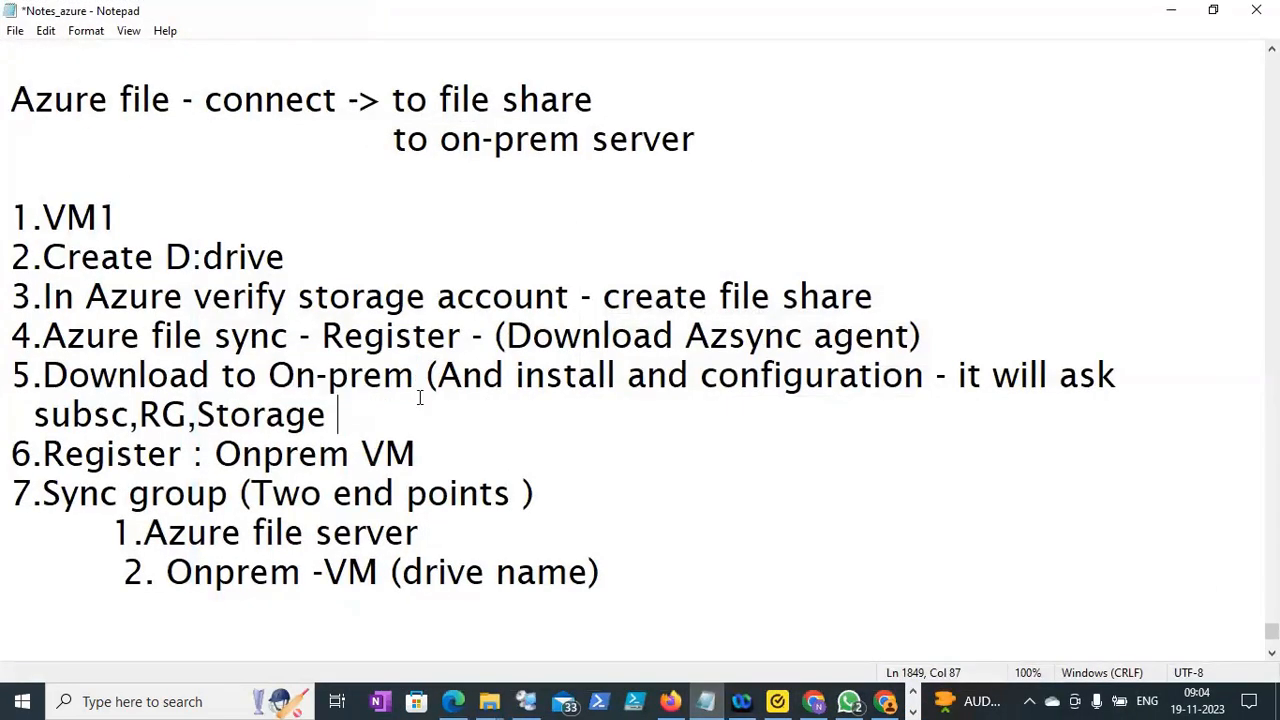
left_click_drag(438, 377, 888, 384)
left_click(420, 405)
left_click(15, 30)
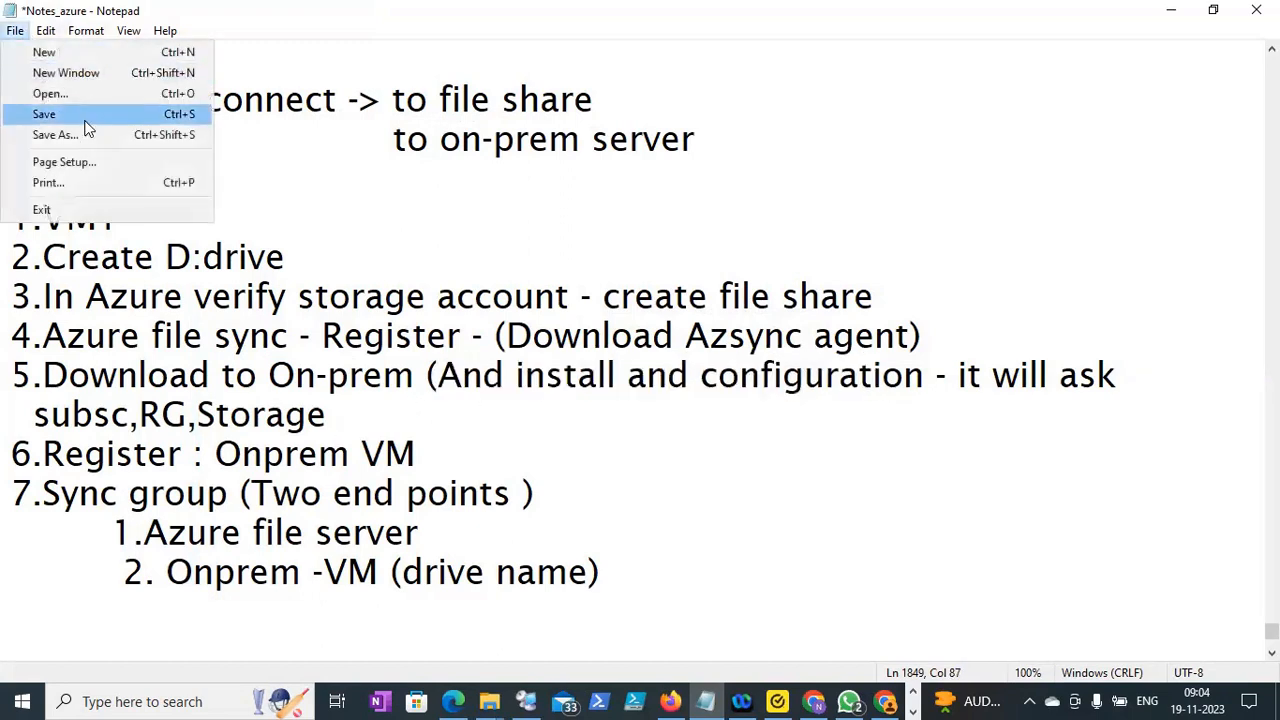
left_click(85, 121)
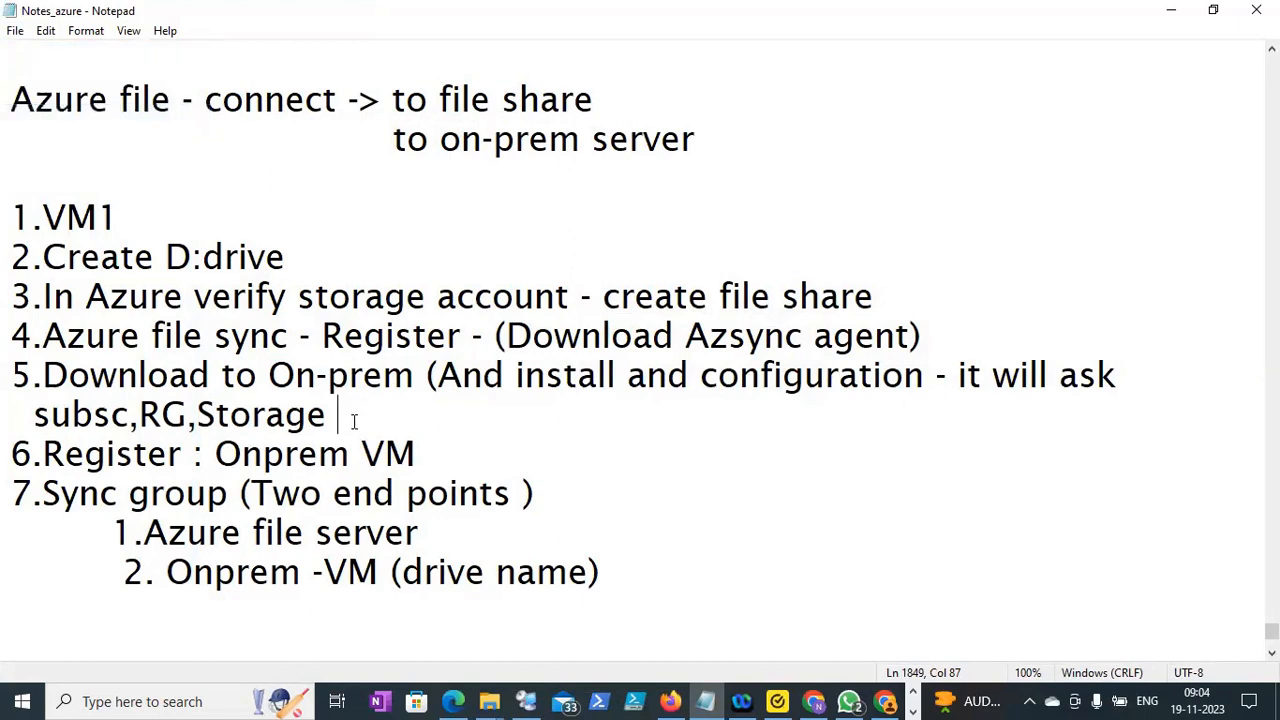
left_click_drag(345, 415, 200, 405)
left_click(312, 425)
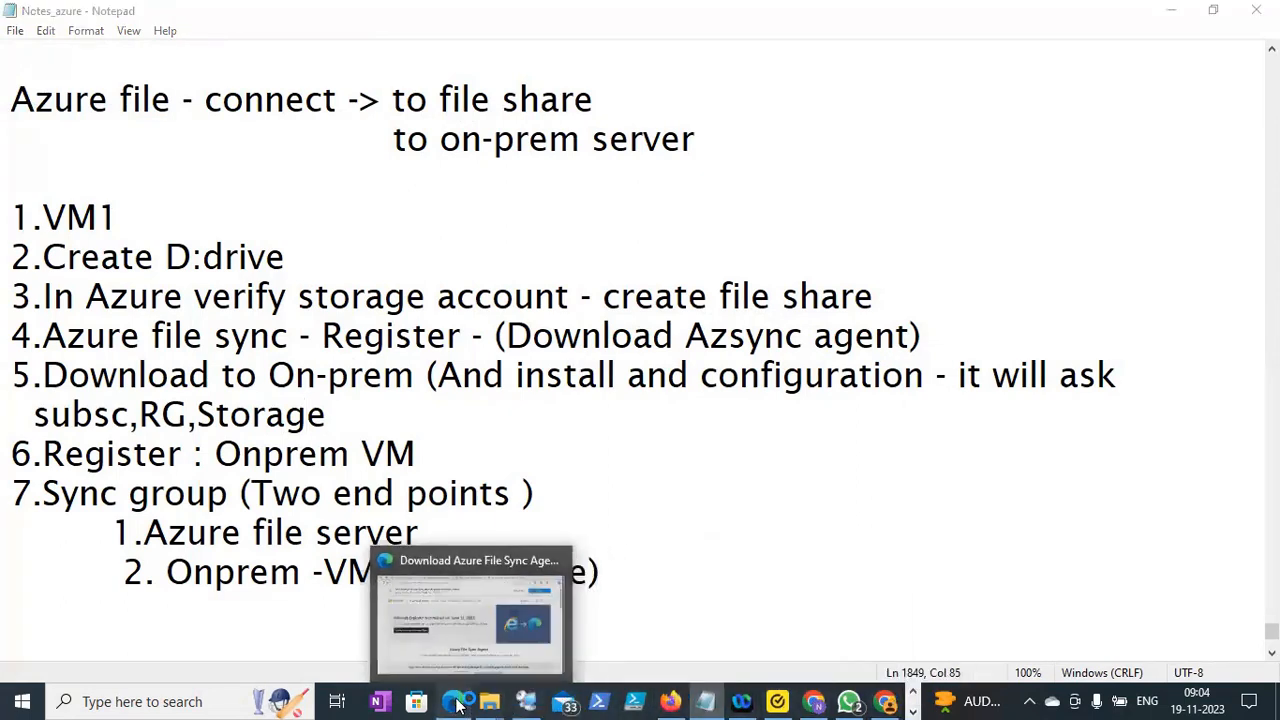
Switch to the Demo_azsync portal page in Edge, check the registered servers list, and open the sync groups page
left_click(480, 615)
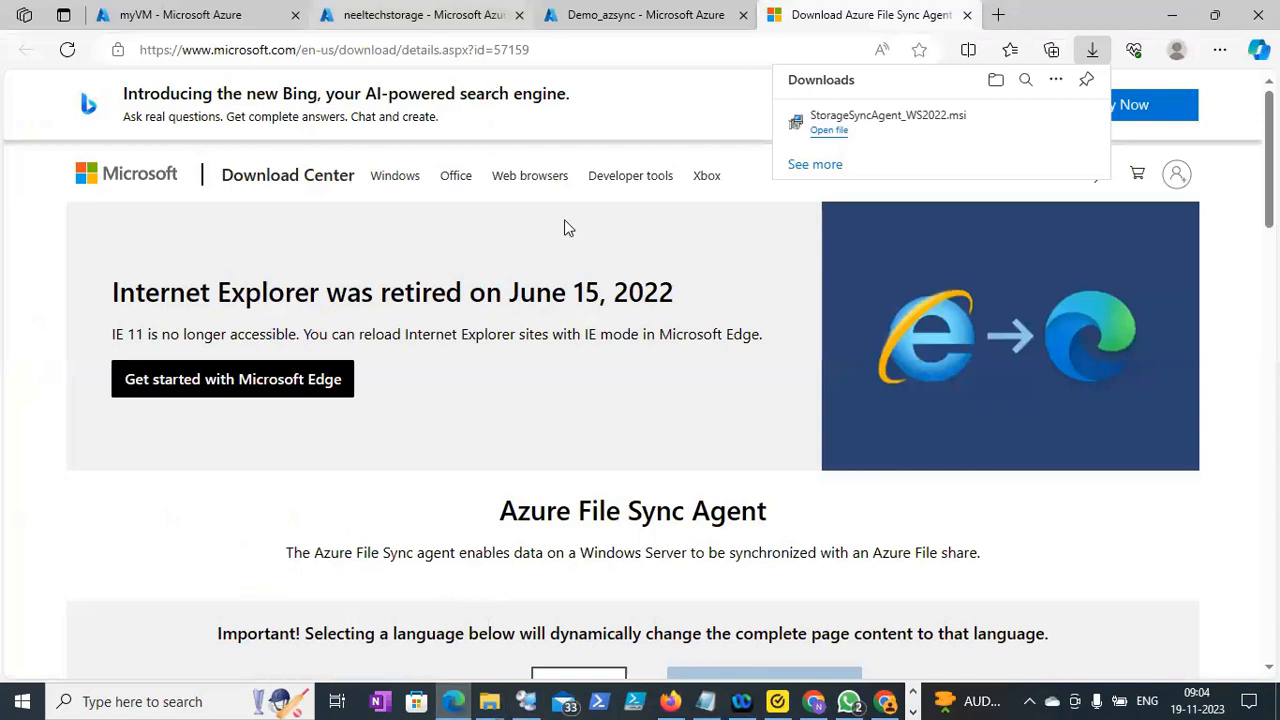
left_click(645, 15)
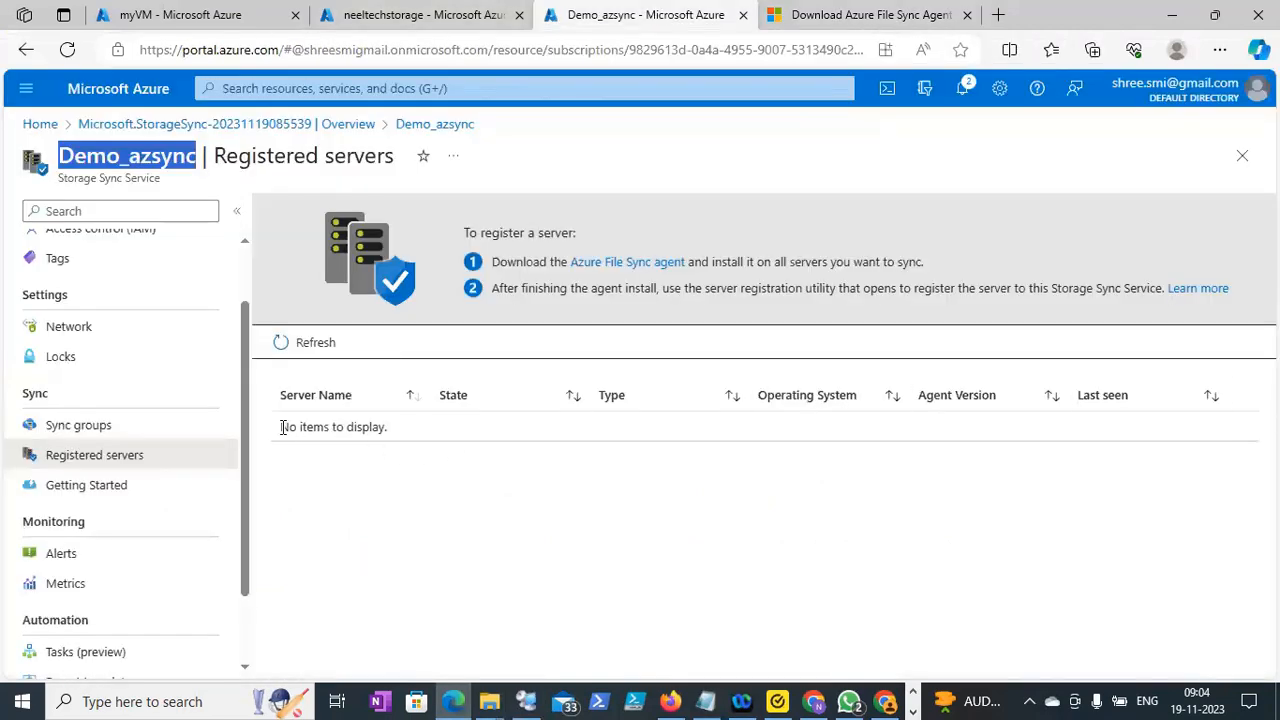
left_click_drag(283, 427, 390, 433)
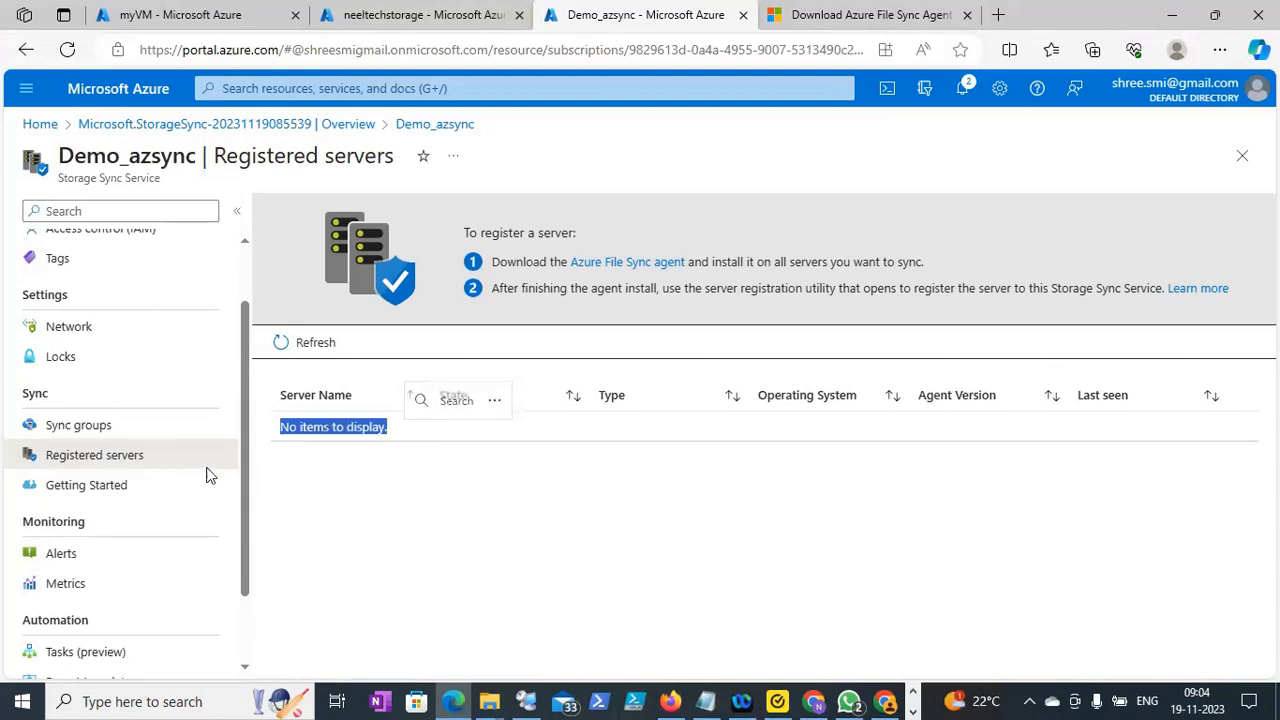
left_click(116, 430)
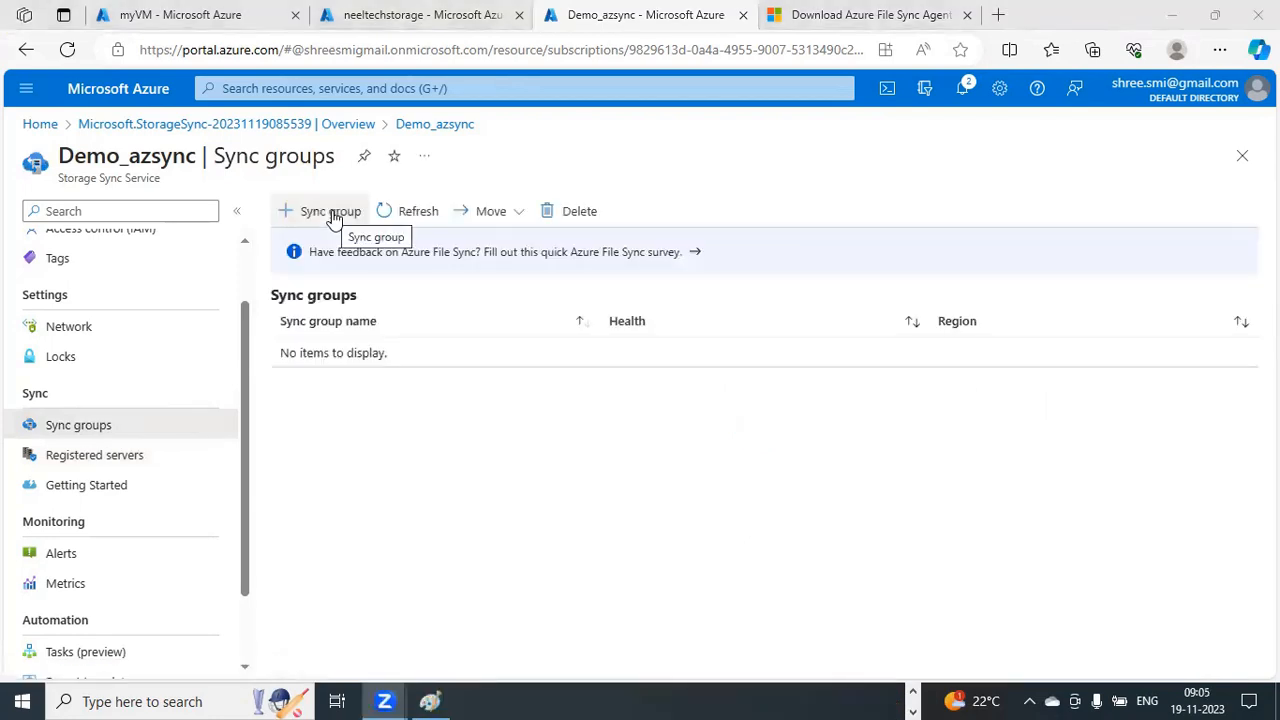
Open the registered servers page of Demo_azsync, switch to the storageVM remote session and check the progress of the agent file copy
left_click(180, 458)
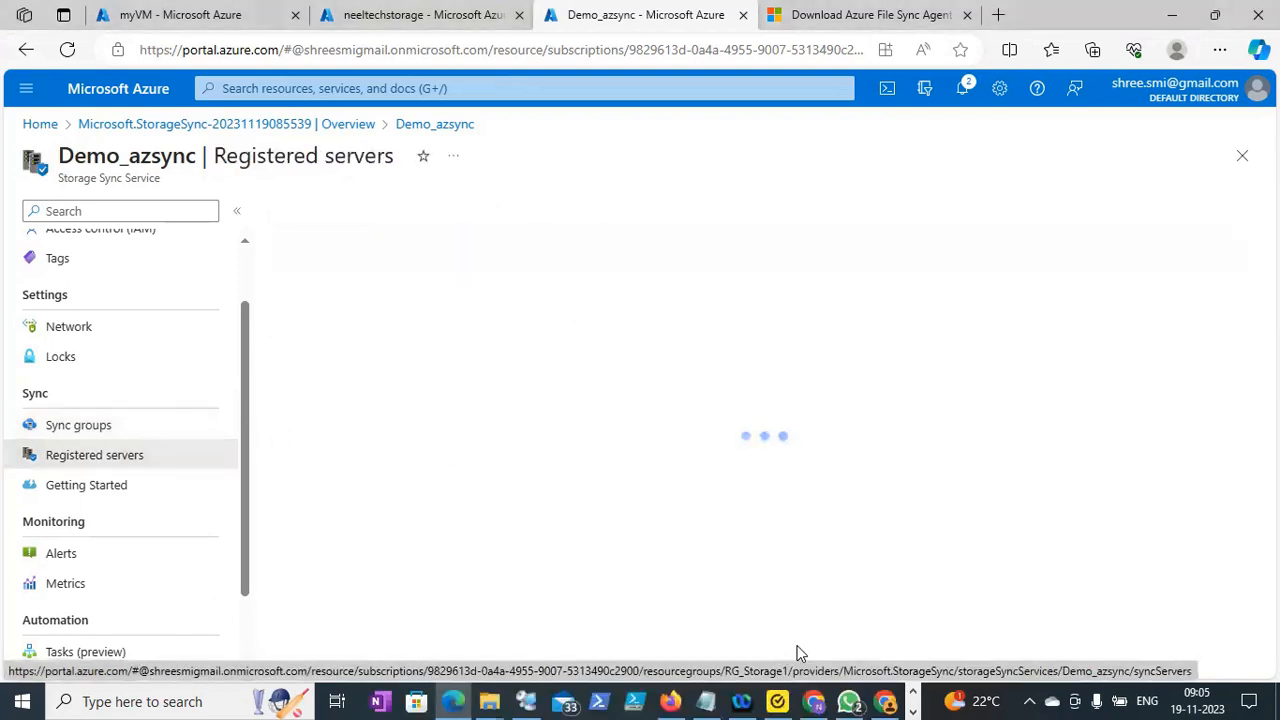
left_click(526, 702)
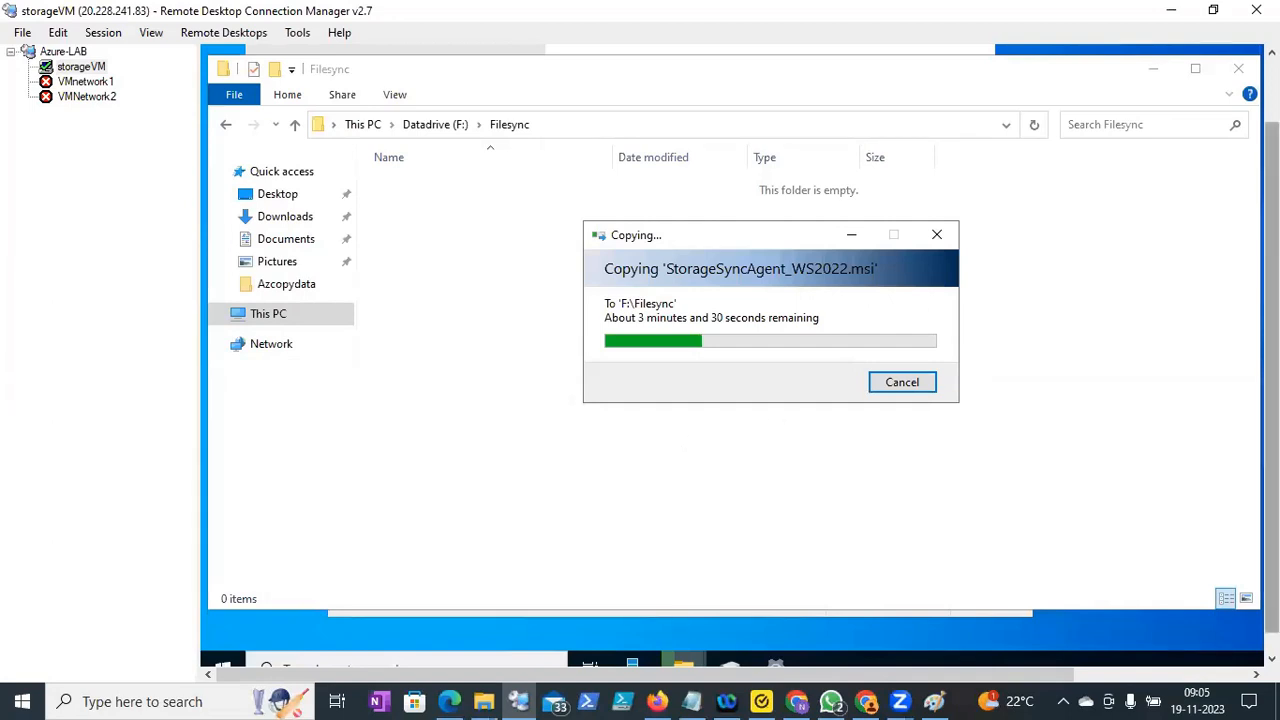
left_click_drag(809, 258, 753, 258)
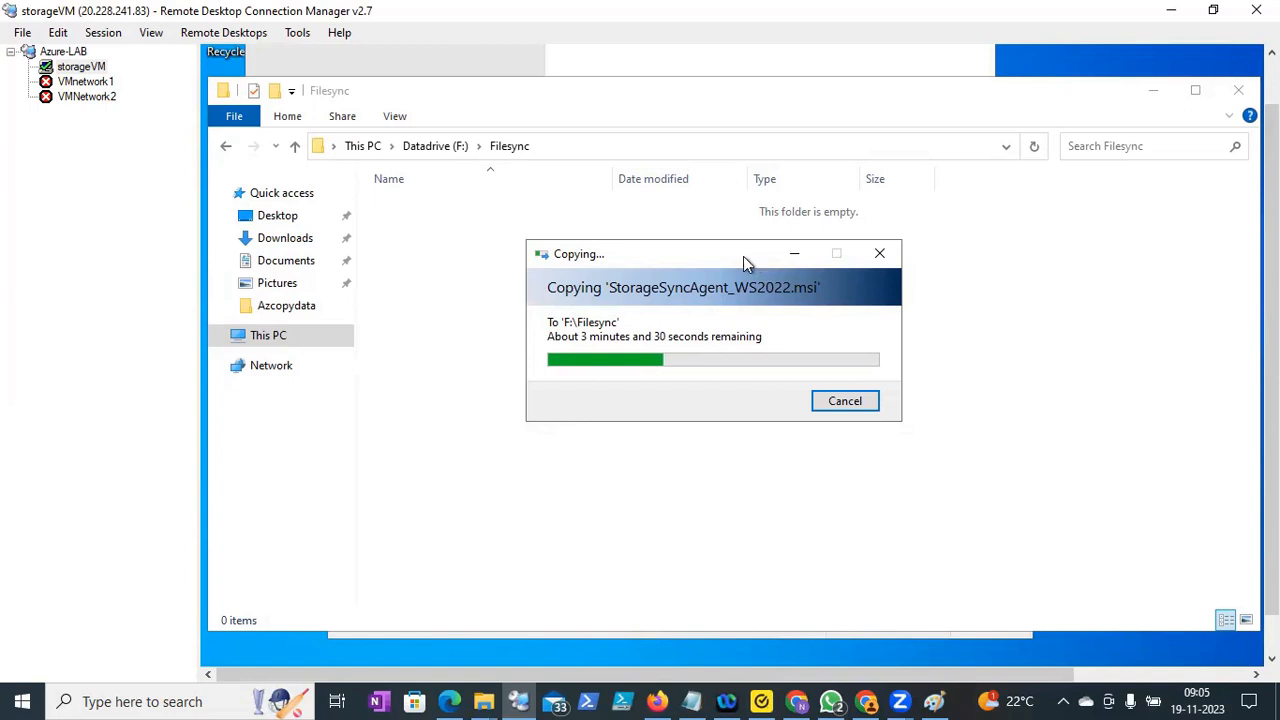
left_click_drag(730, 253, 714, 241)
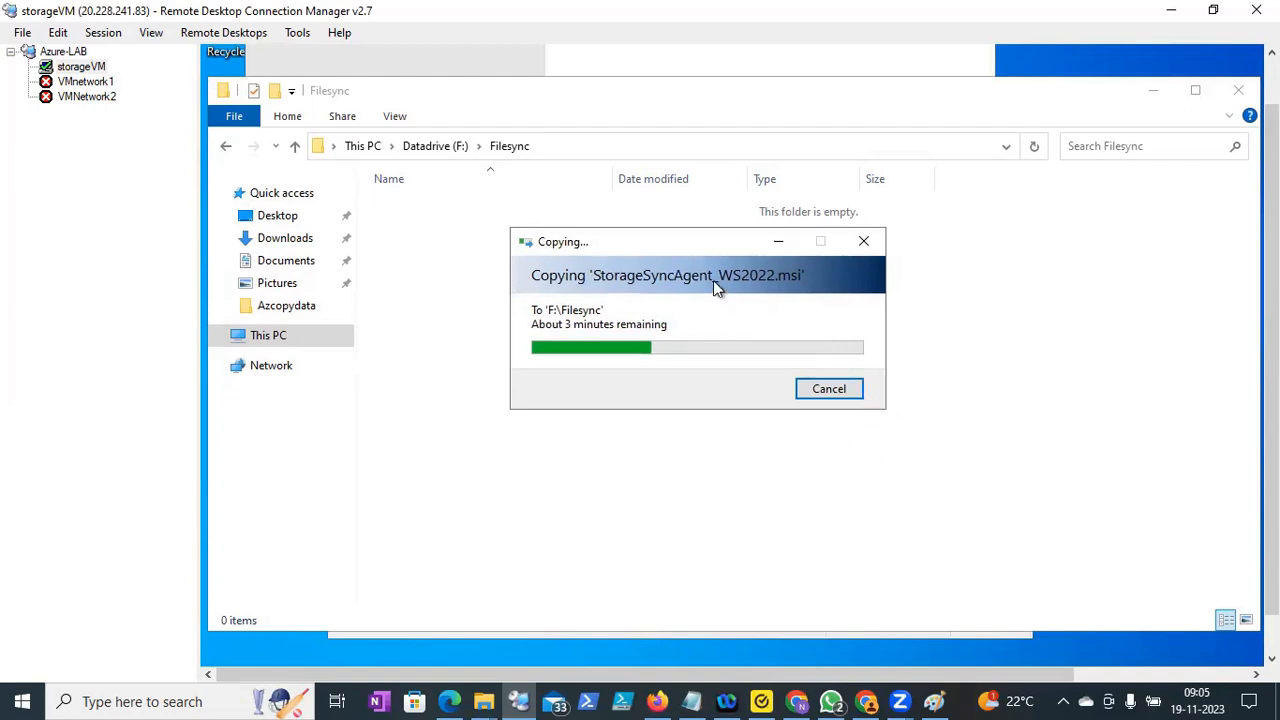
left_click_drag(706, 247, 685, 232)
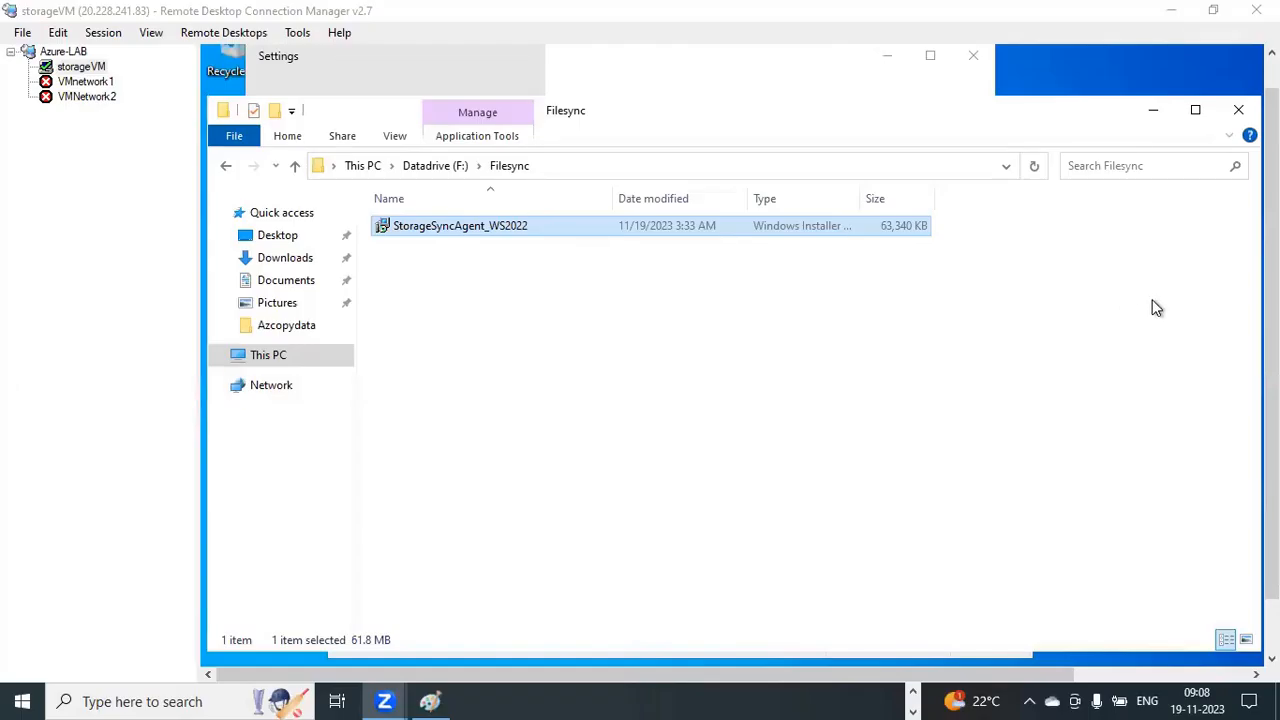
Run the StorageSyncAgent_WS2022 installer, accepting the license terms, keeping the existing proxy settings and choosing not to use Microsoft Update
double_click(515, 228)
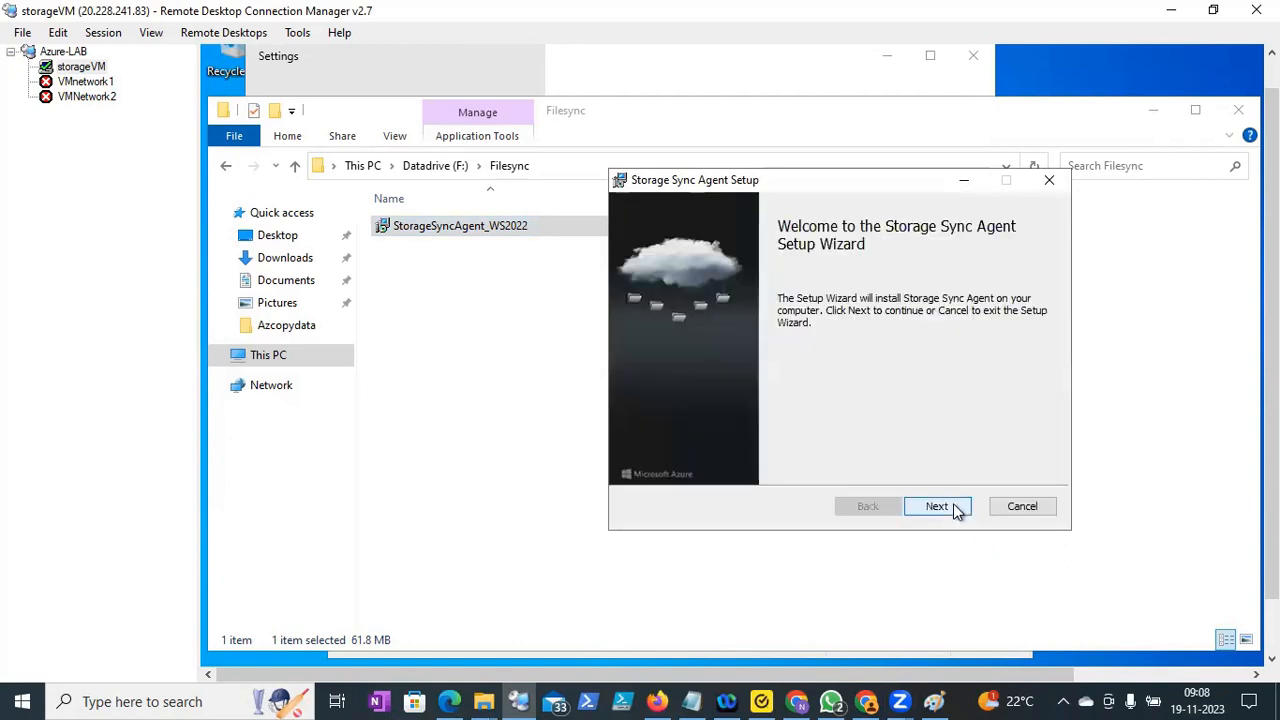
left_click(954, 505)
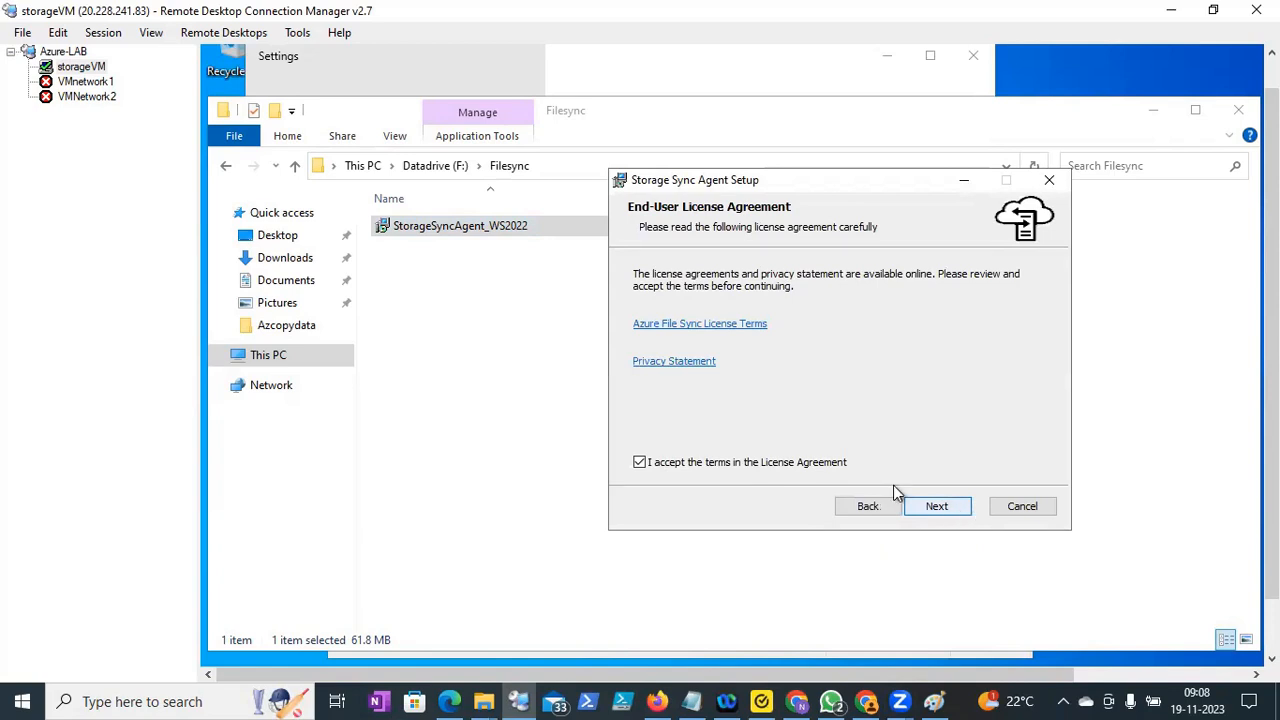
left_click(946, 508)
left_click(944, 509)
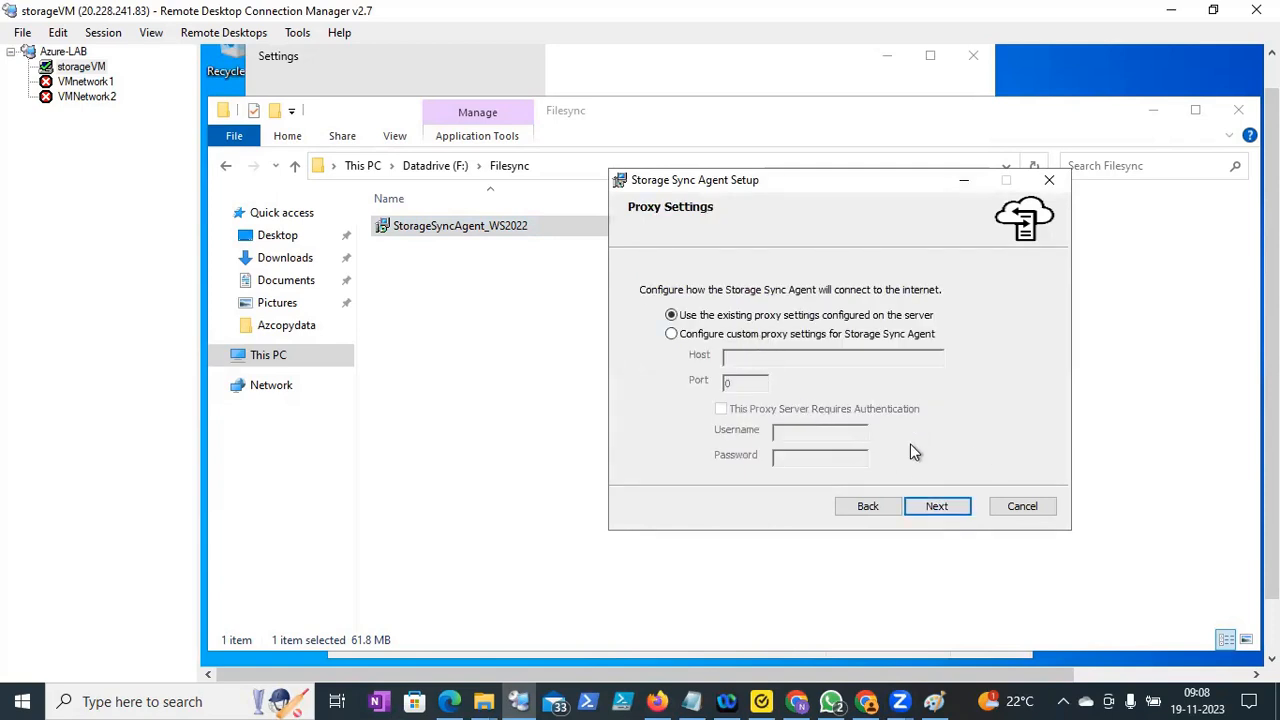
left_click(937, 506)
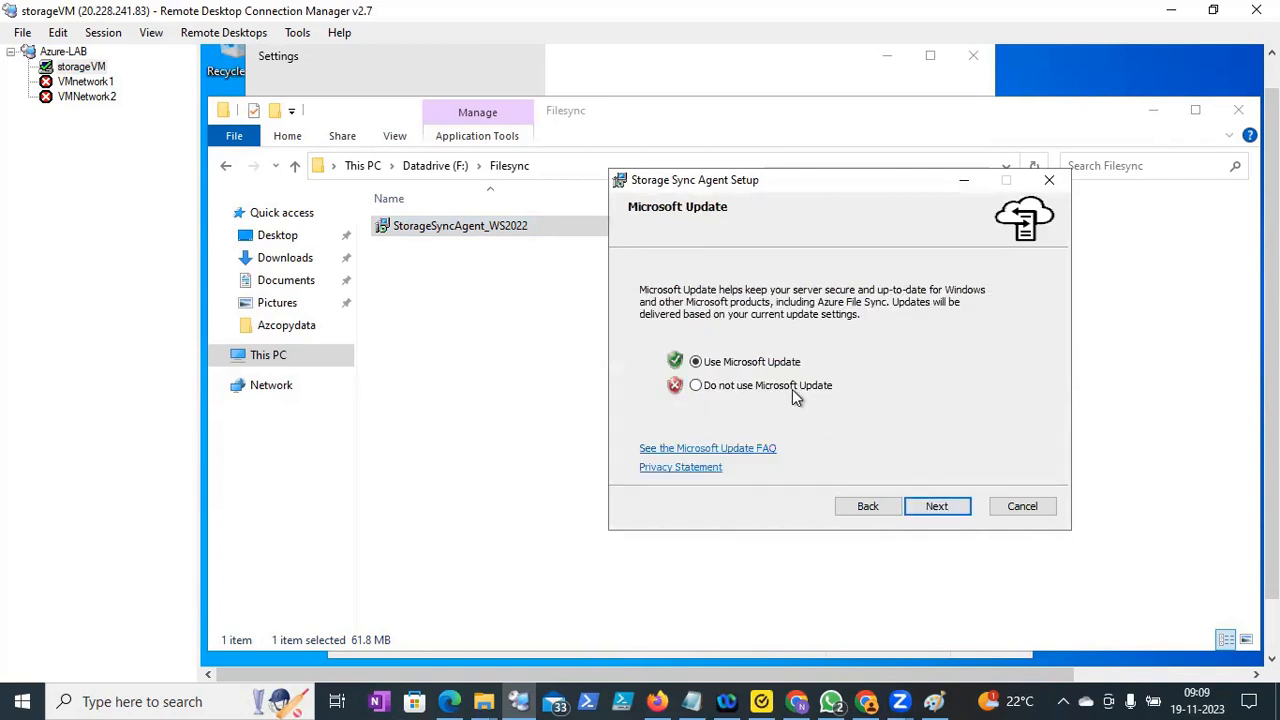
left_click(792, 389)
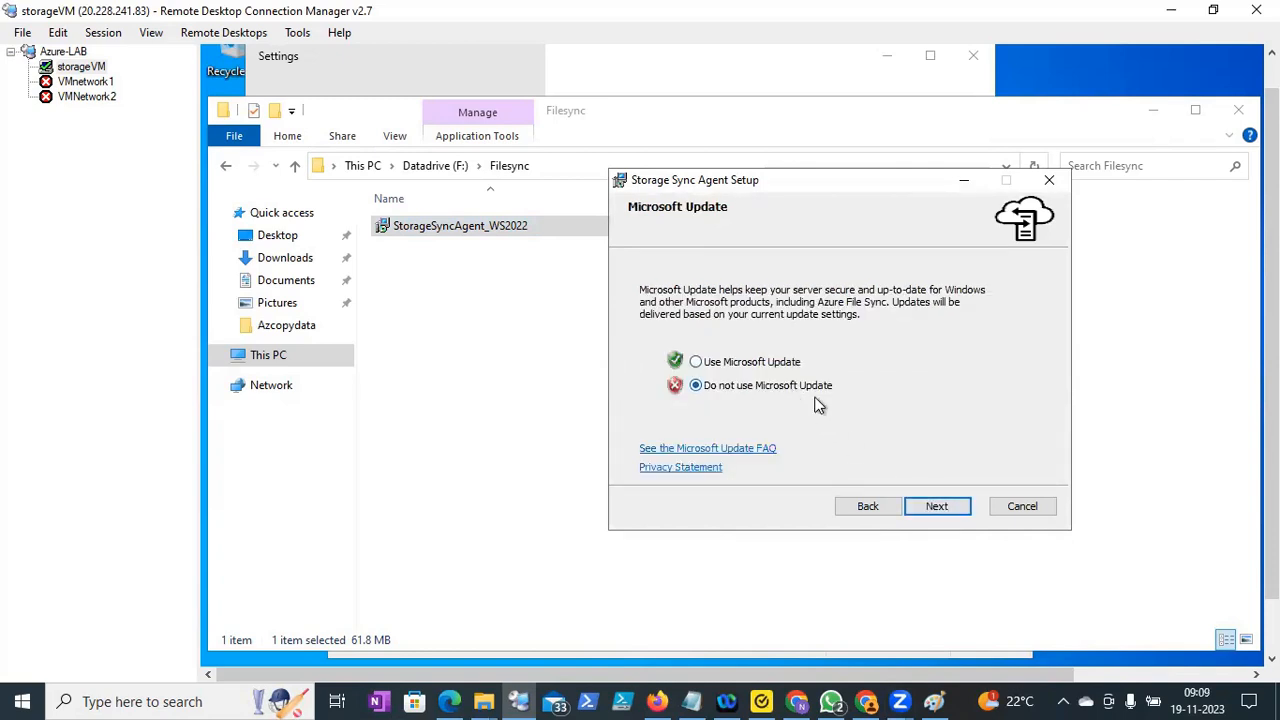
left_click(924, 510)
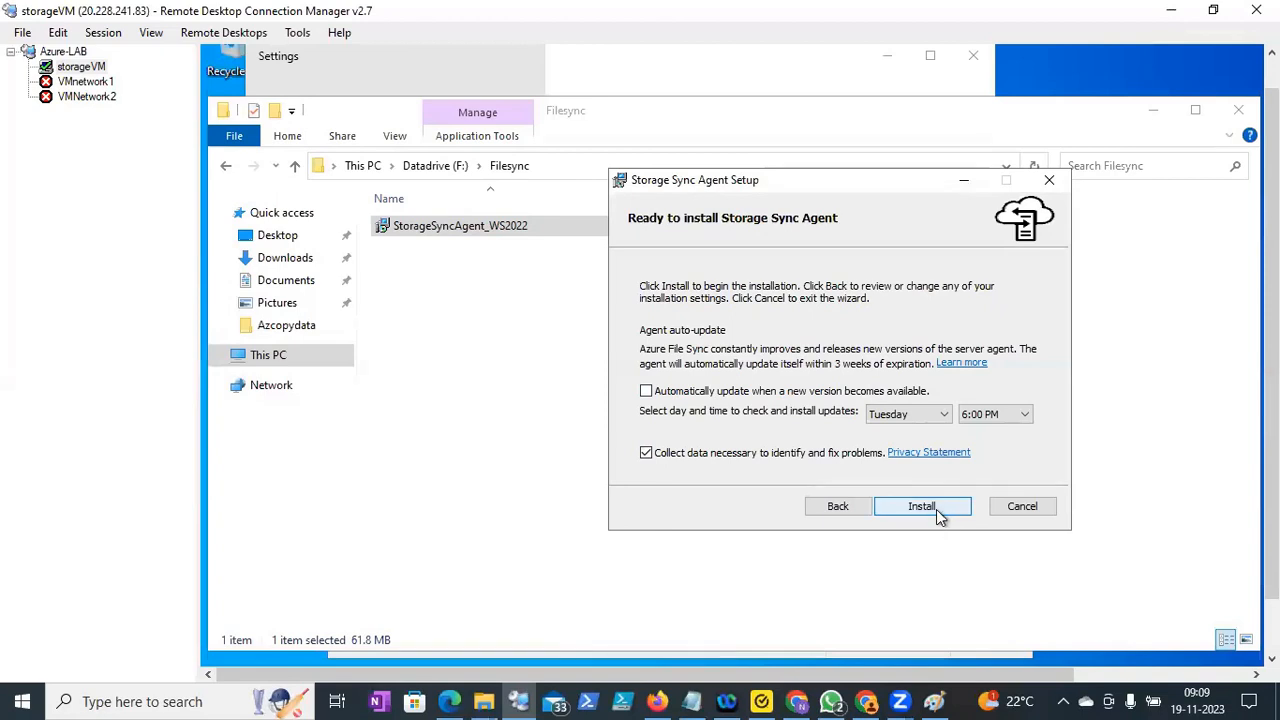
Install the Storage Sync Agent with termination of open MMC sessions allowed, and finish the setup wizard
left_click(936, 509)
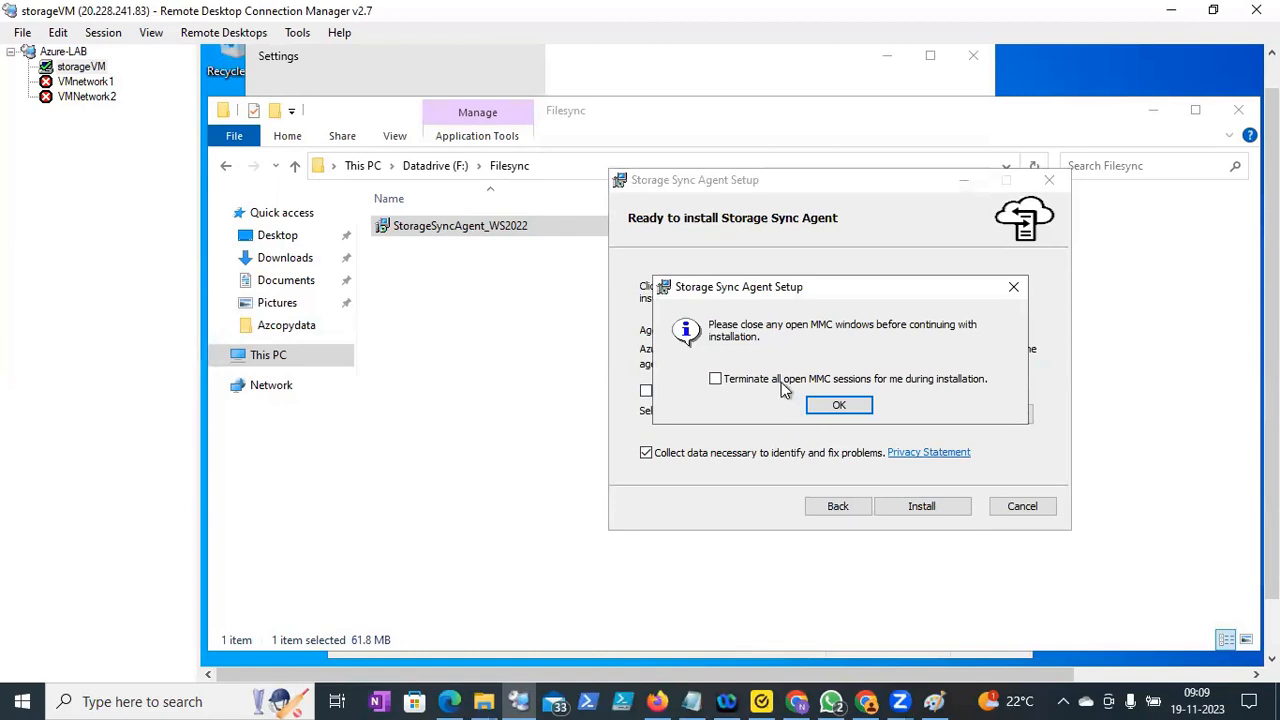
left_click(784, 384)
left_click(818, 403)
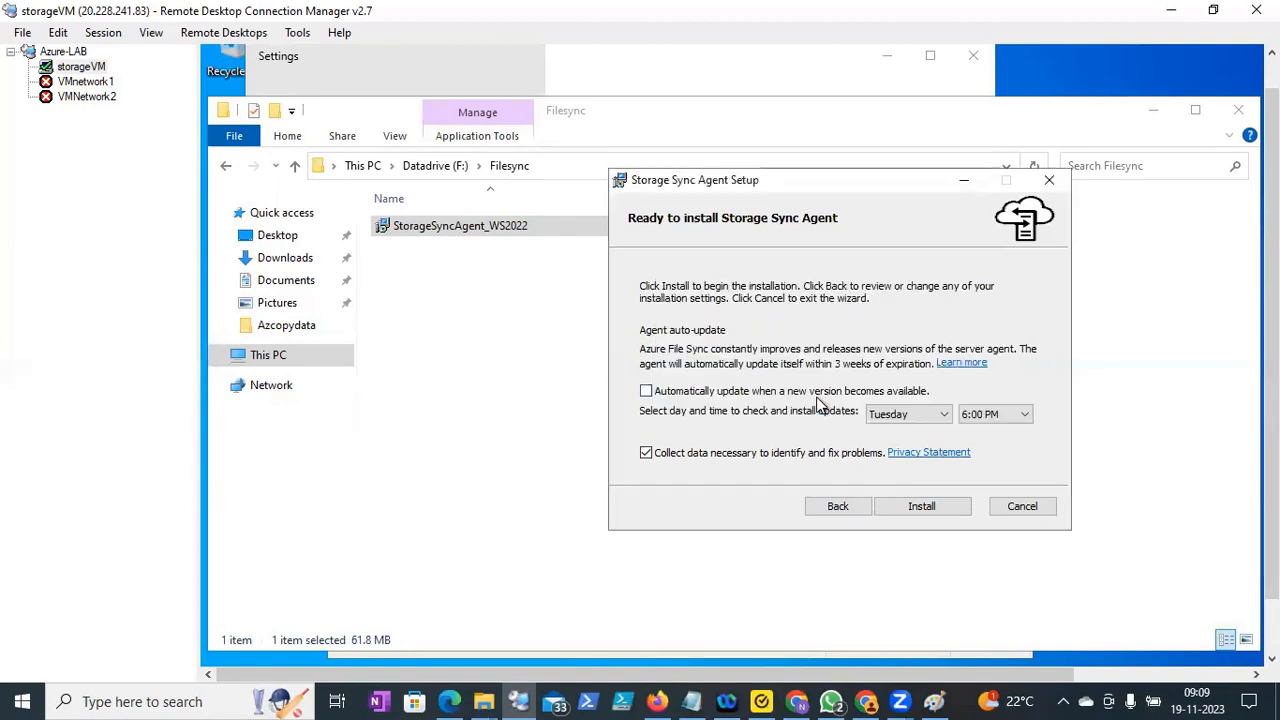
left_click(919, 507)
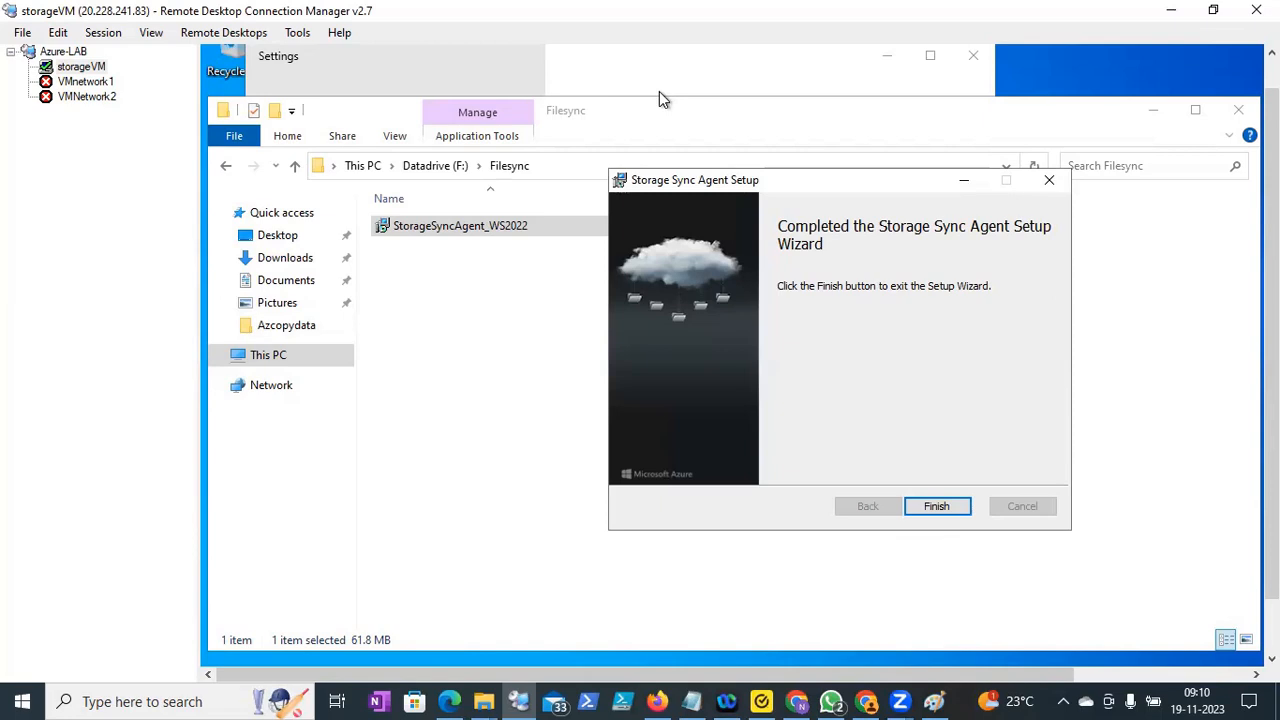
left_click(937, 507)
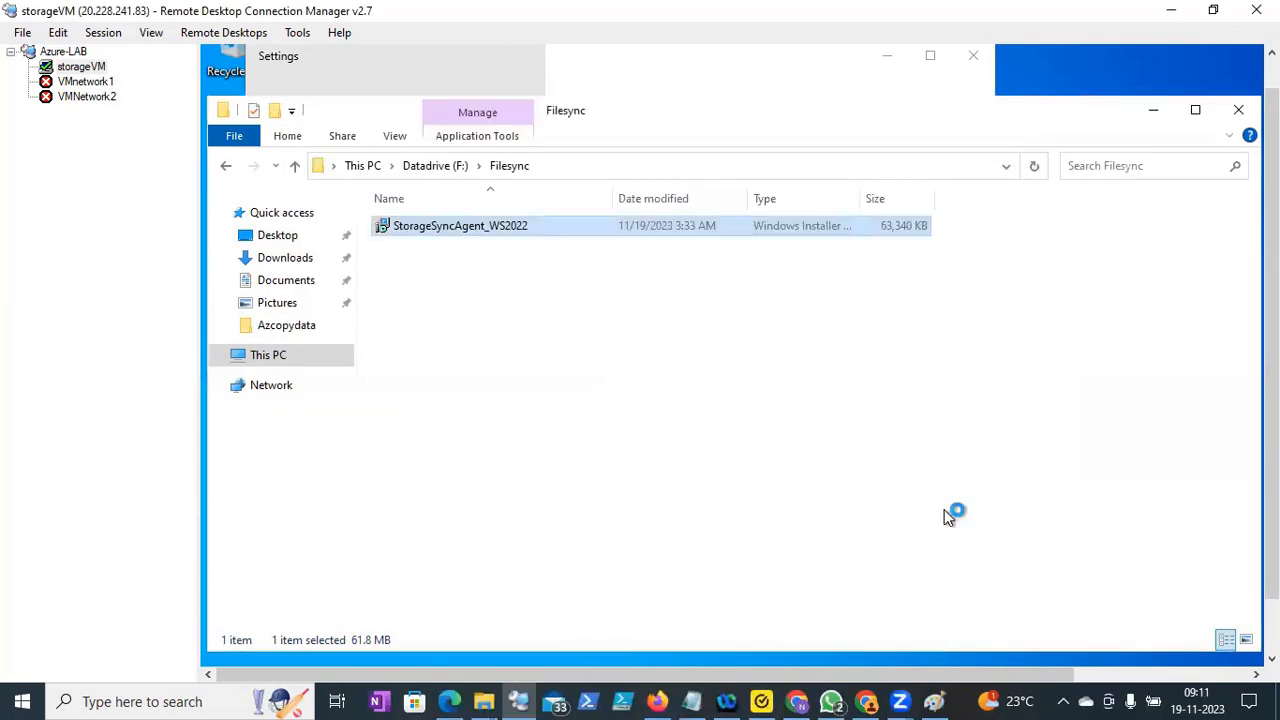
Close the Azure File Sync agent update check and start the server registration sign-in with the AzureCloud environment
left_click_drag(1272, 400, 1272, 454)
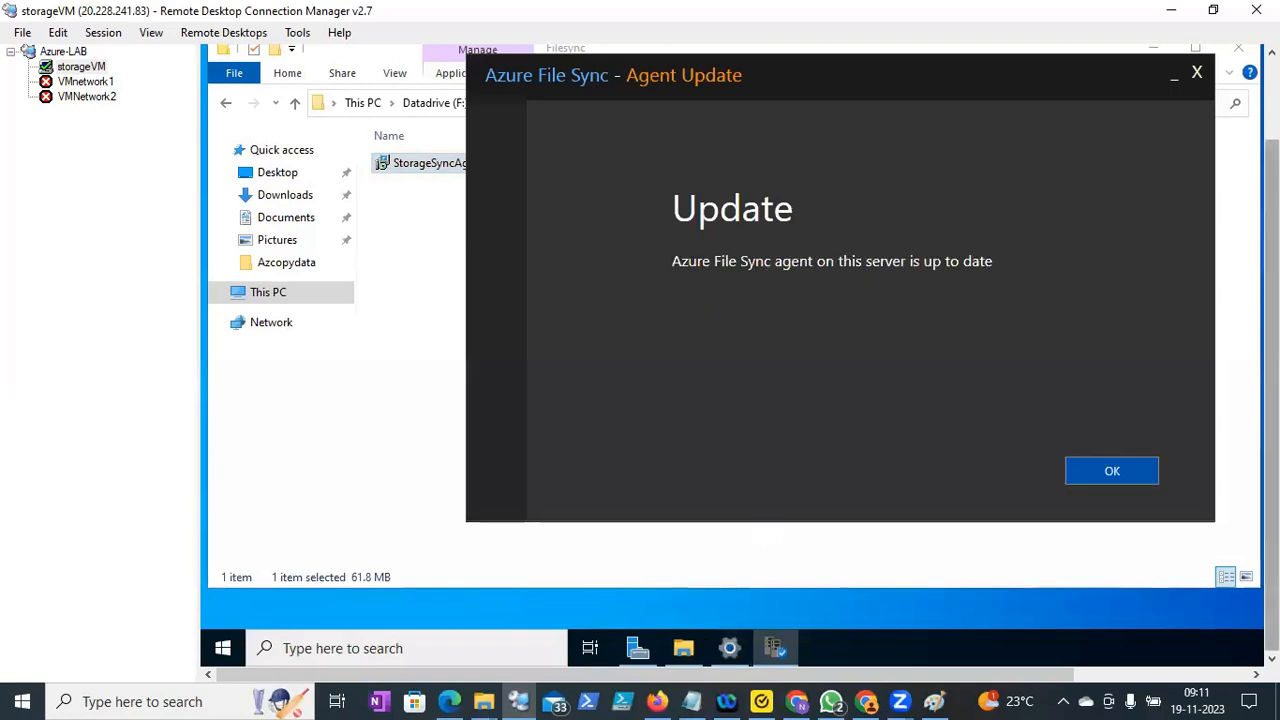
left_click_drag(1272, 388, 1272, 330)
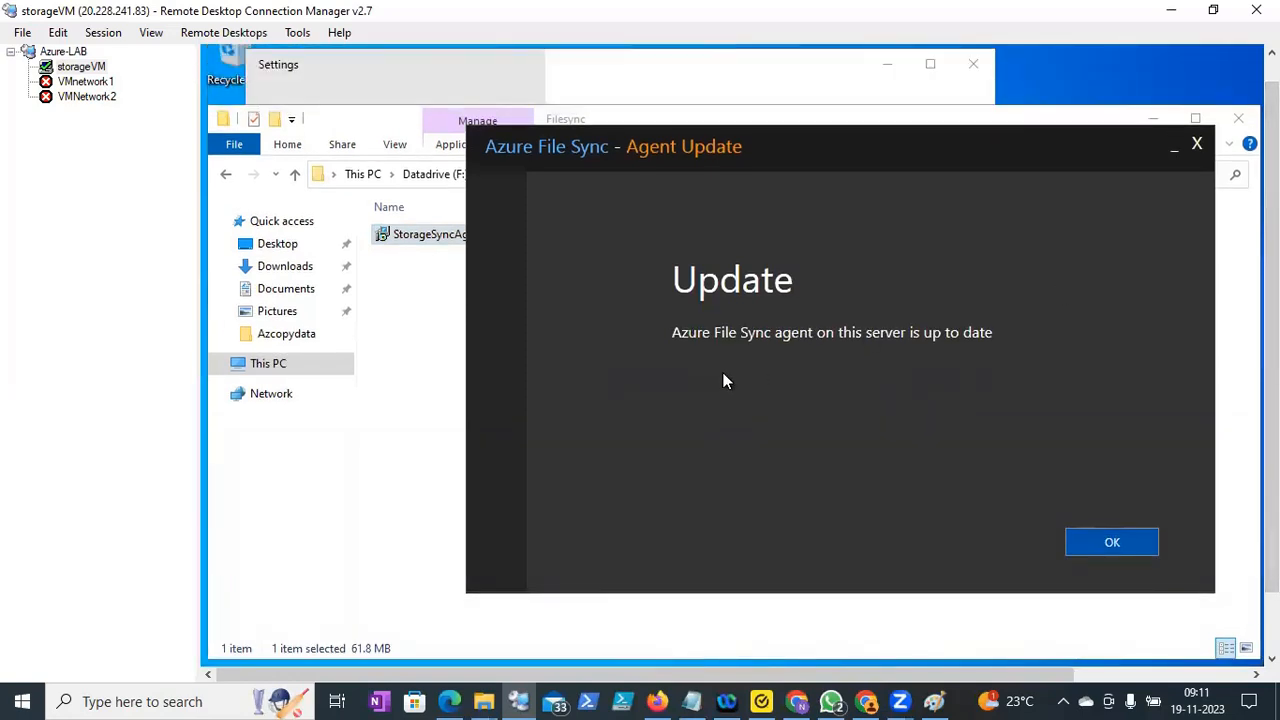
left_click(1112, 543)
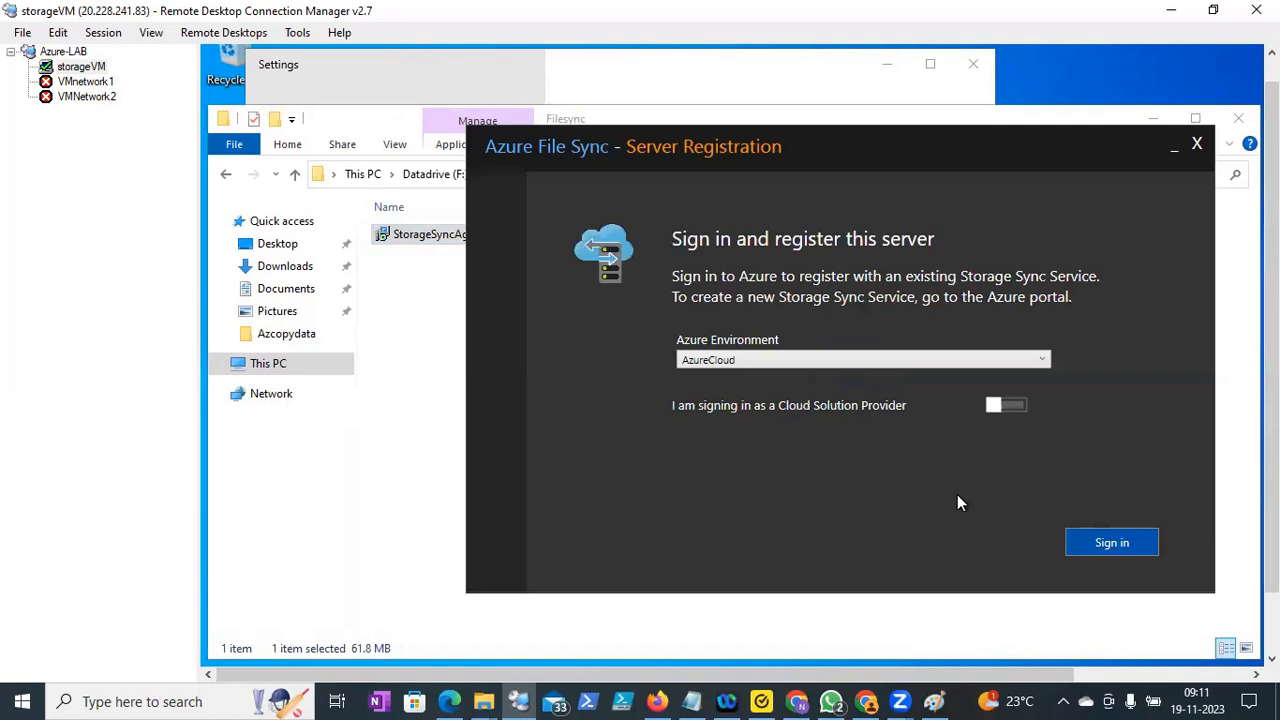
left_click(764, 360)
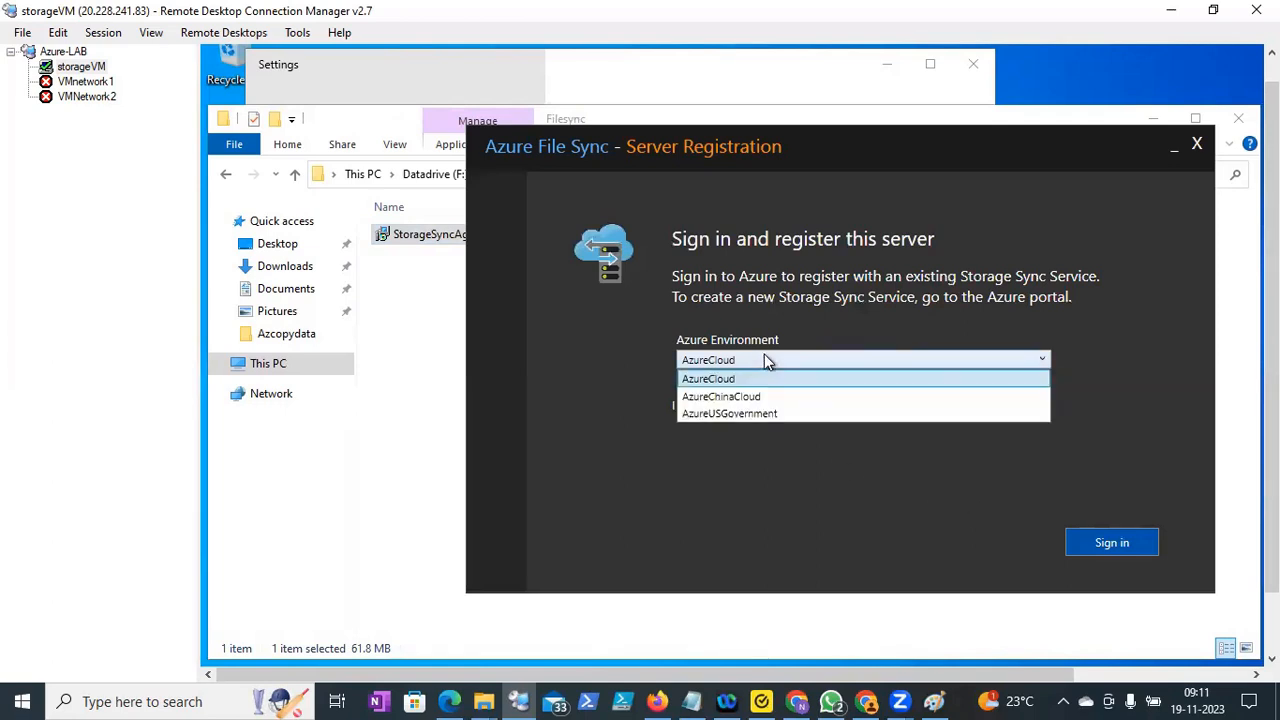
left_click(818, 344)
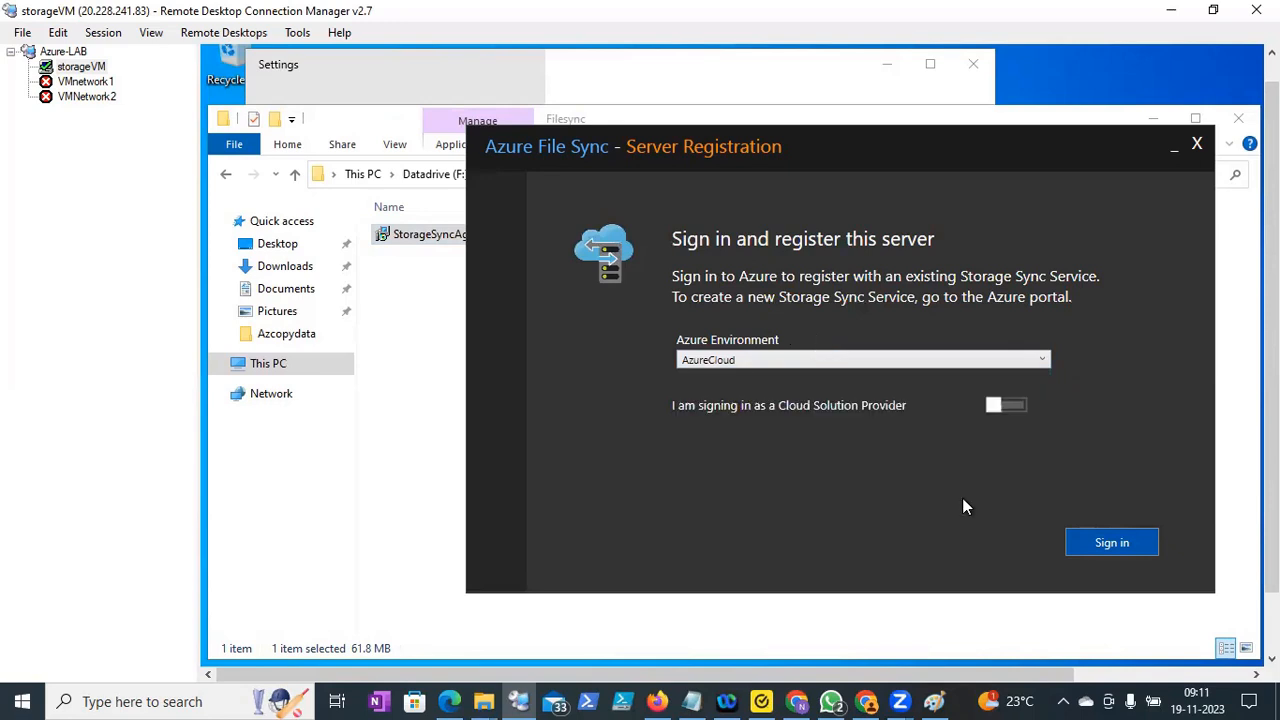
left_click(1100, 548)
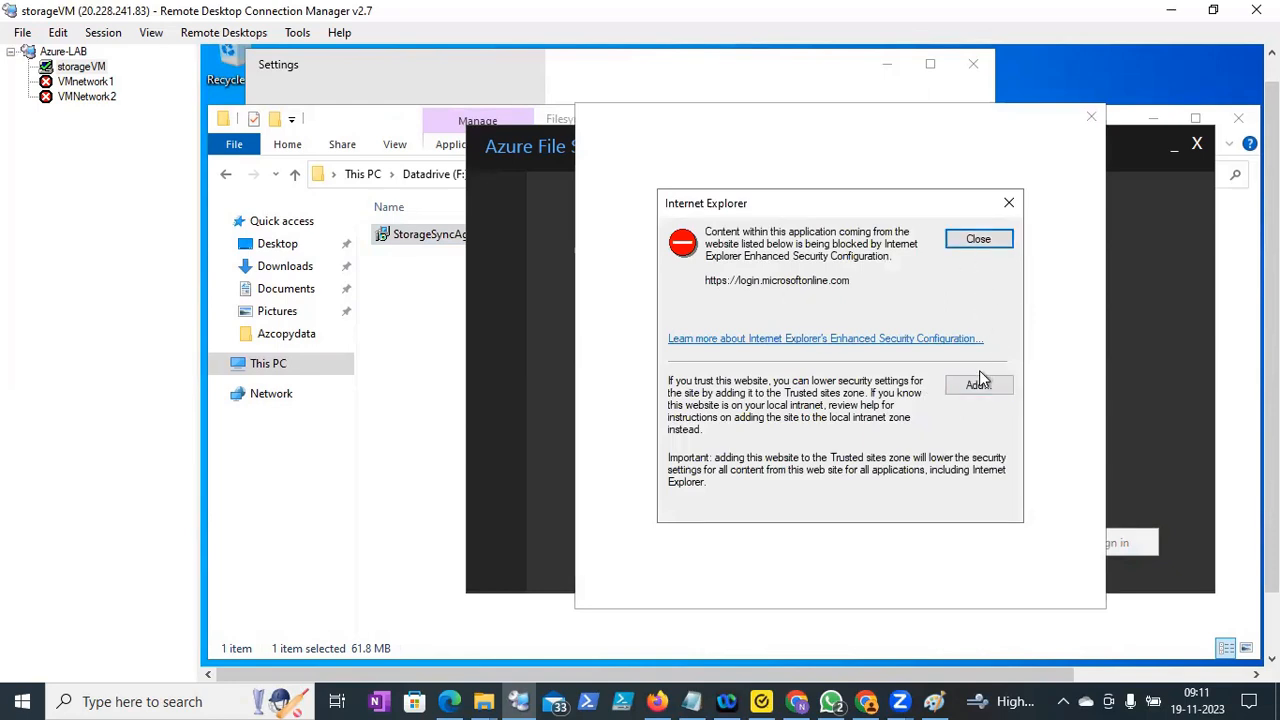
Dismiss the Internet Explorer security block for login.microsoftonline.com and reposition the account sign-in window over the registration dialog
left_click(990, 245)
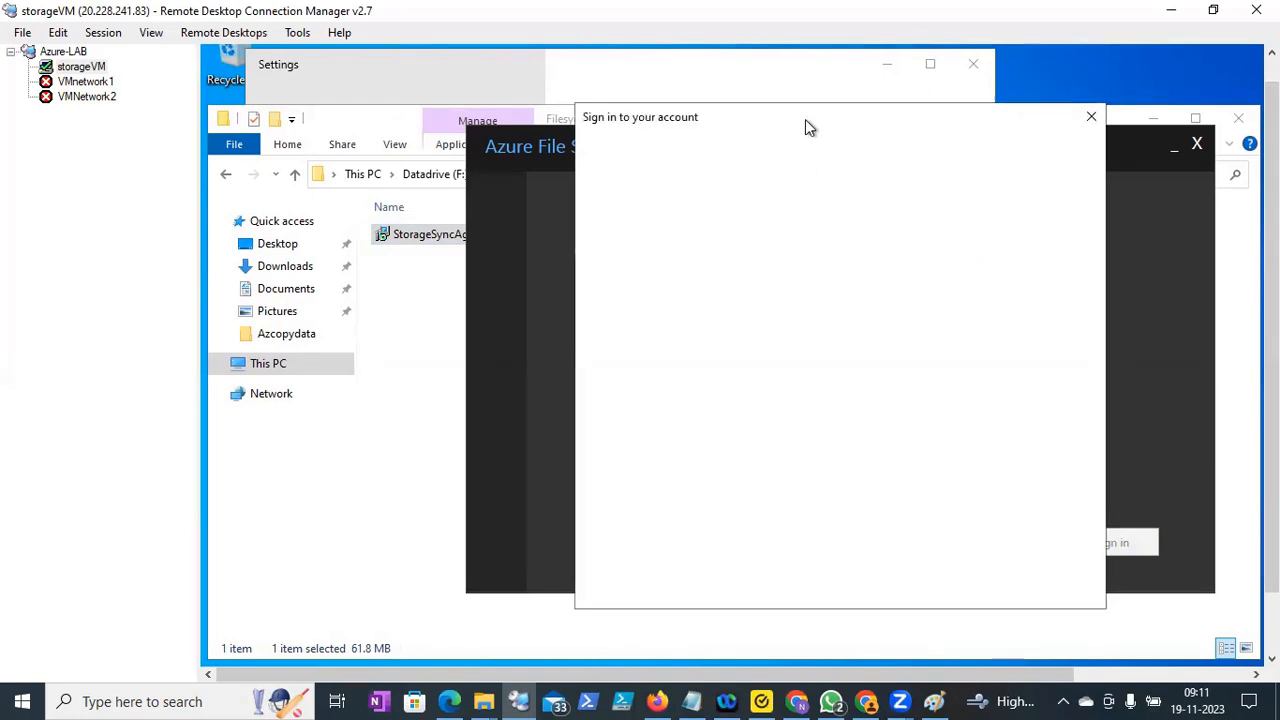
left_click_drag(805, 116, 1029, 144)
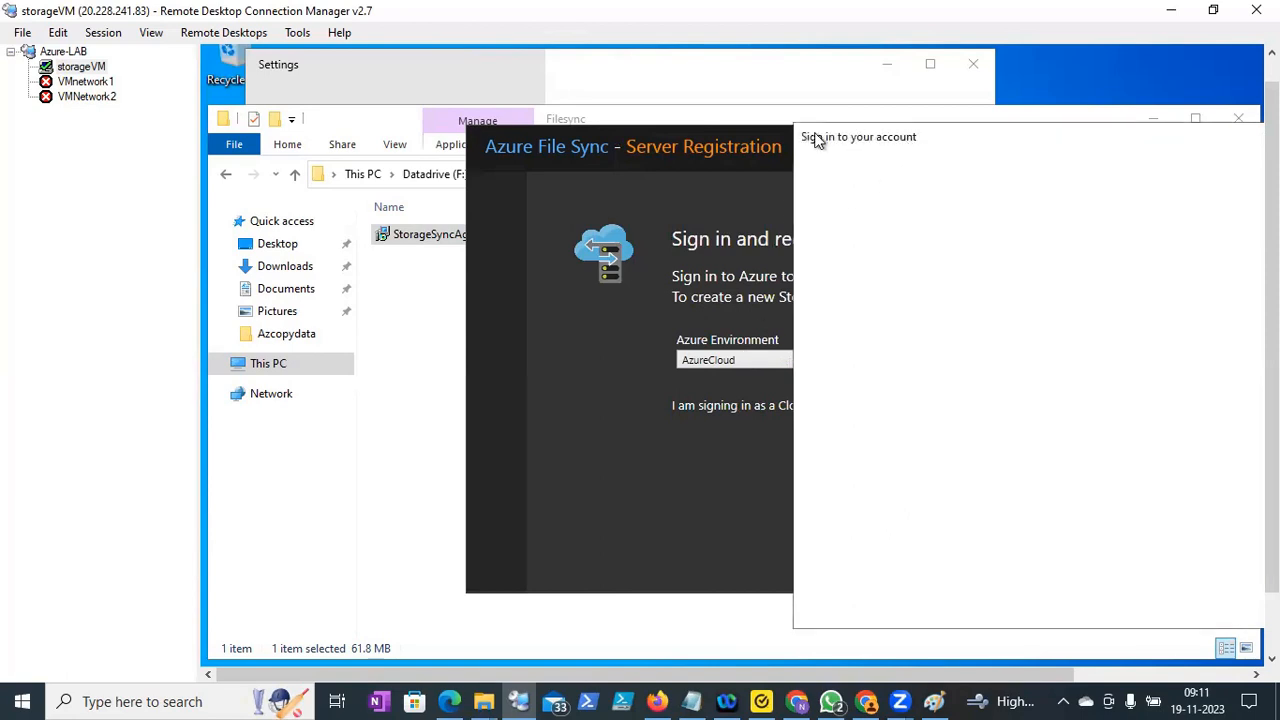
left_click_drag(817, 140, 672, 135)
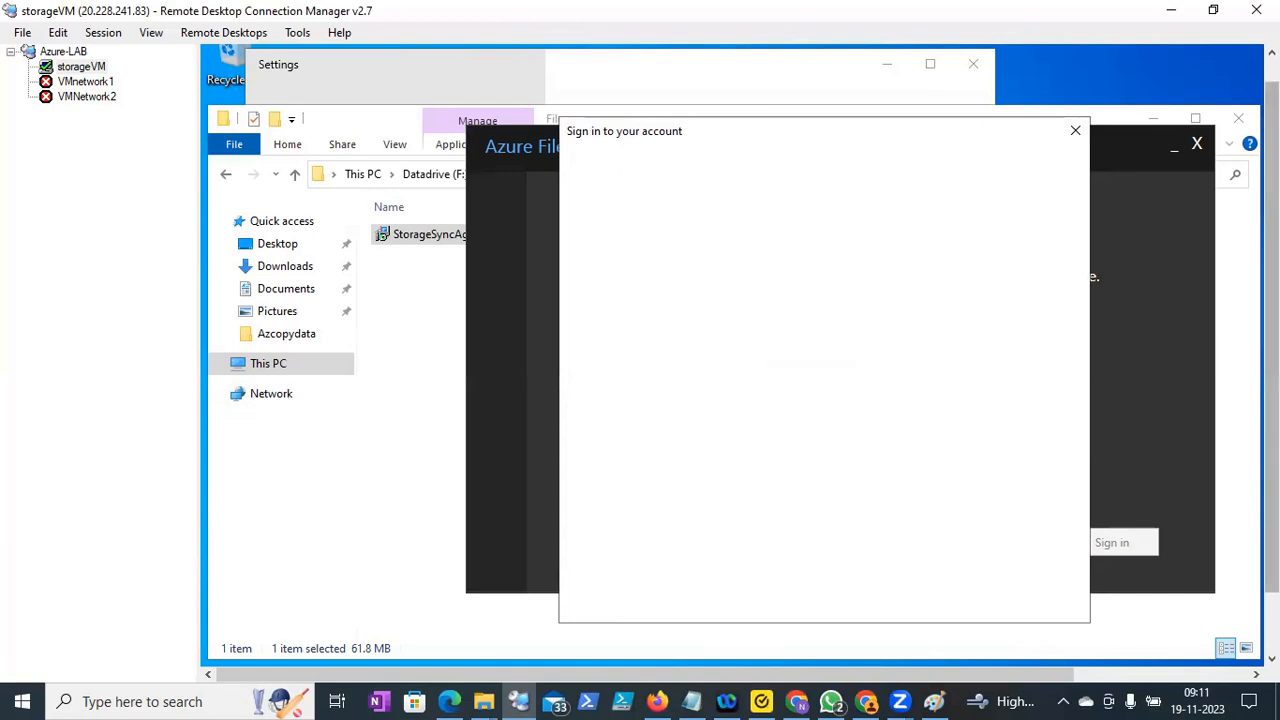
left_click_drag(1271, 340, 1271, 316)
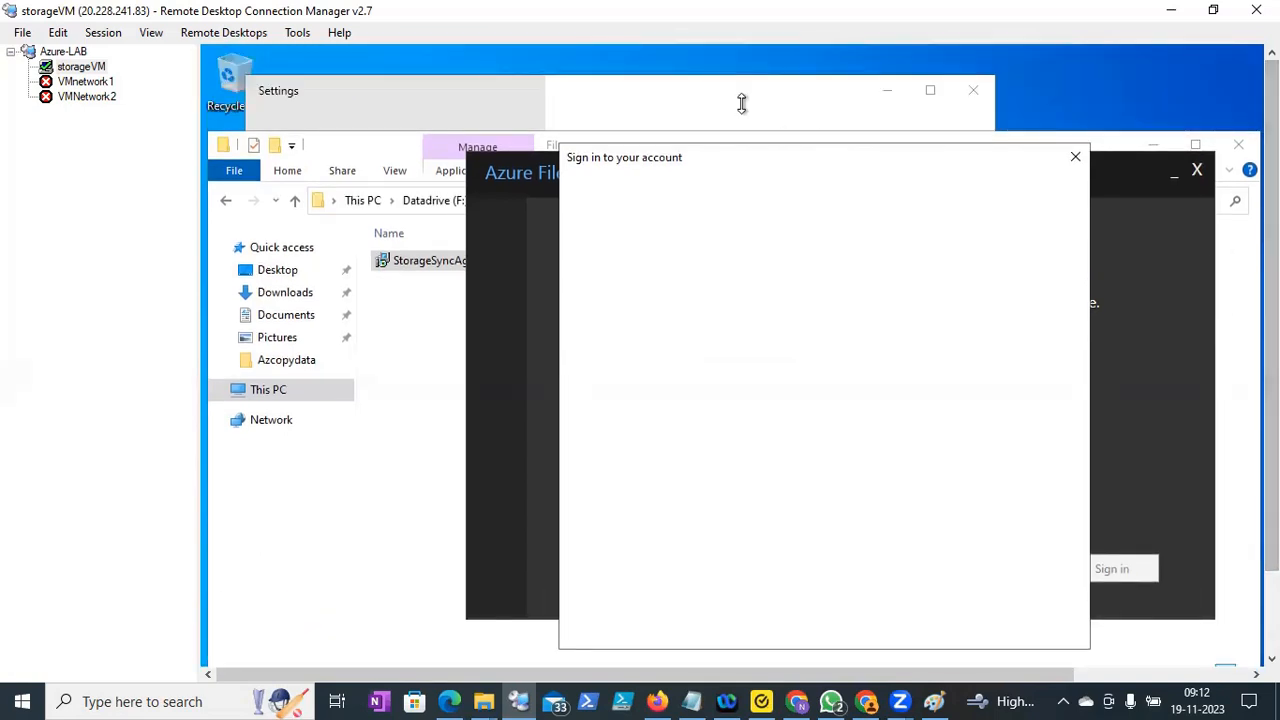
left_click_drag(790, 165, 760, 144)
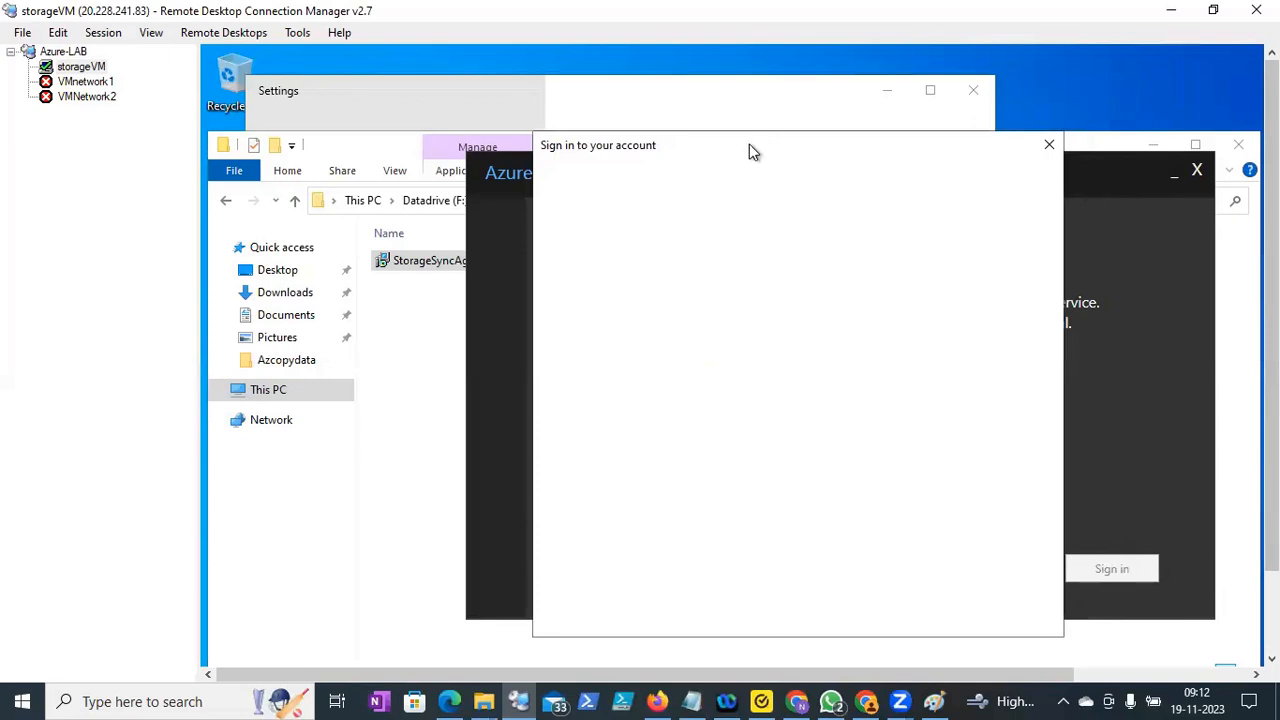
left_click_drag(749, 142, 749, 130)
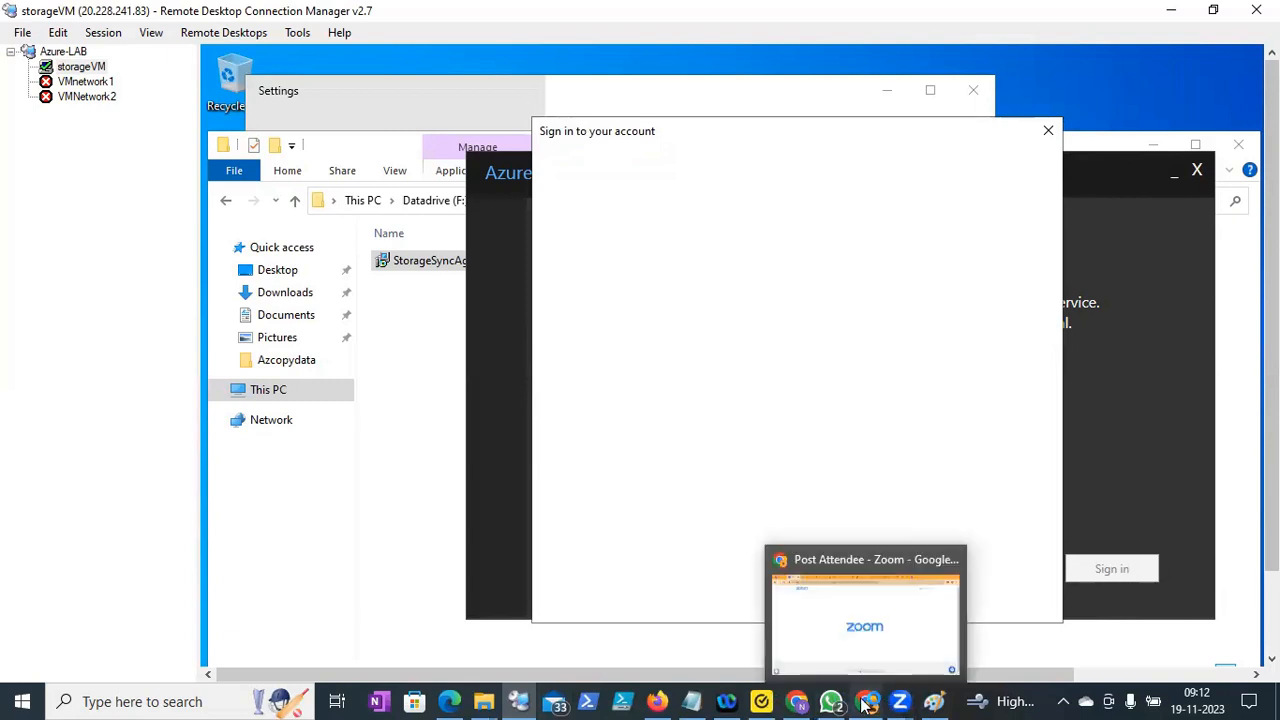
Switch to the Azure portal in Edge to check which account is signed in, and return to the storageVM remote session
left_click(800, 705)
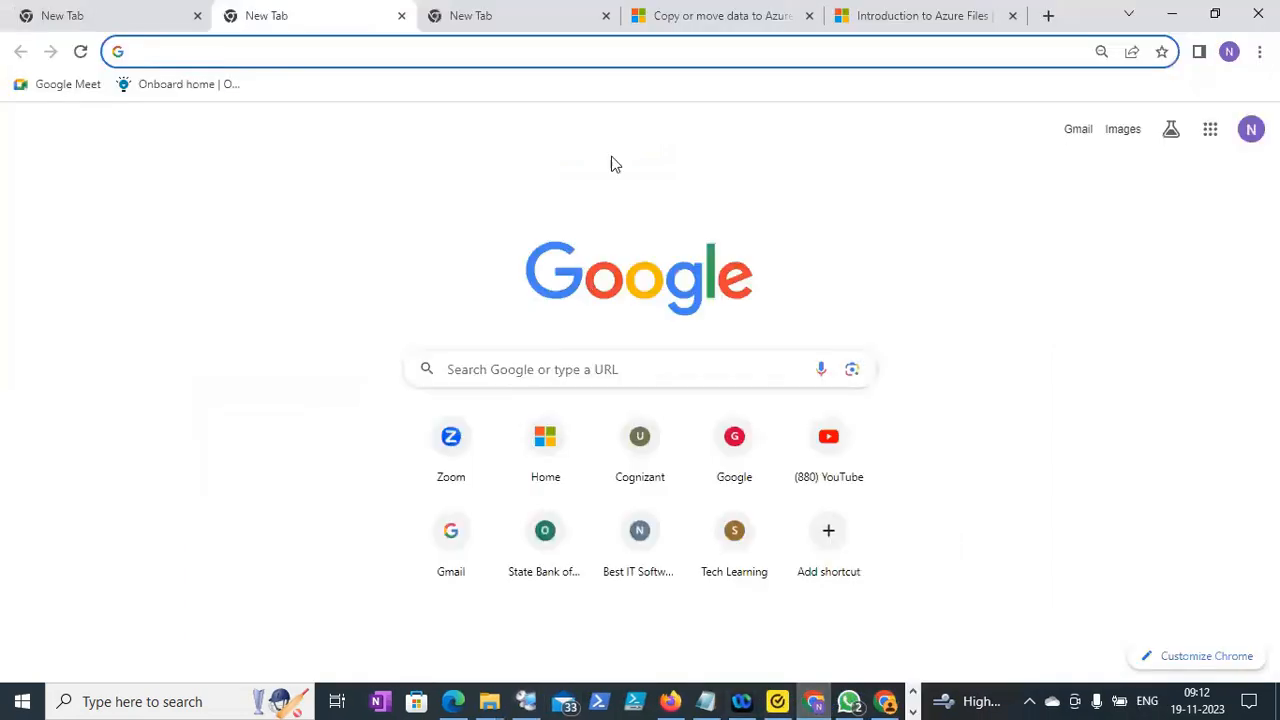
left_click(453, 701)
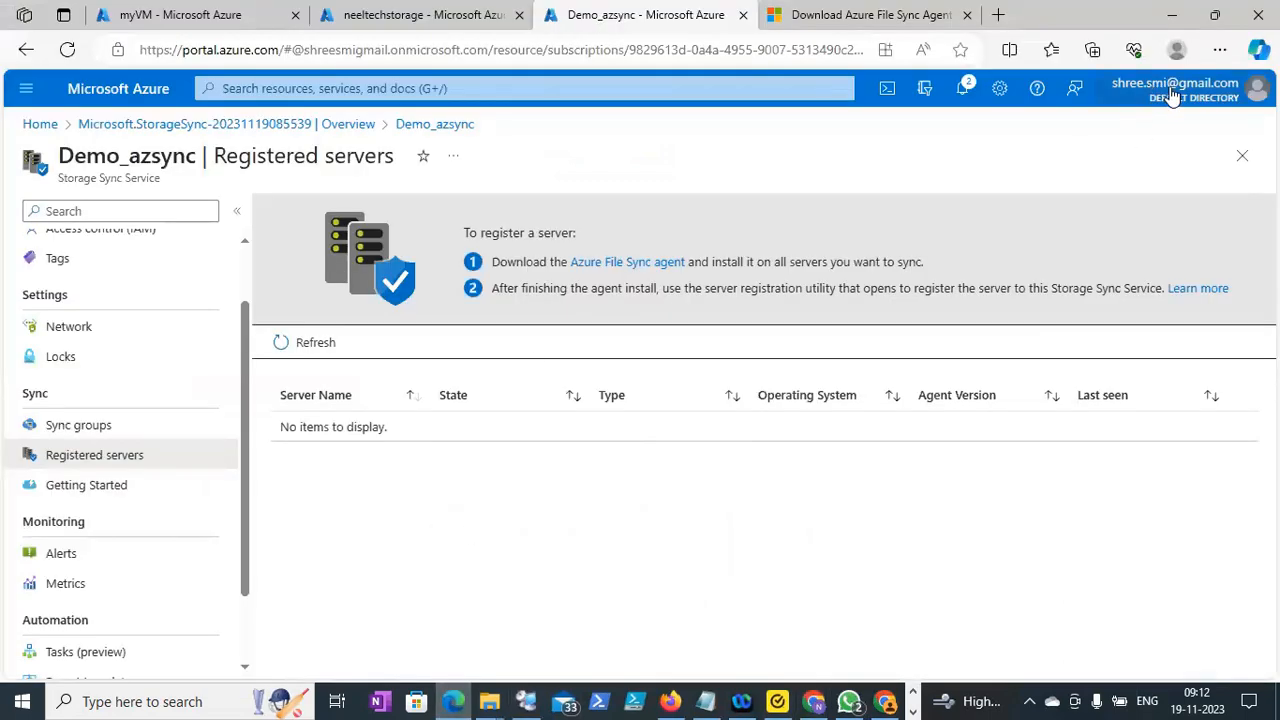
mouse_move(1163, 98)
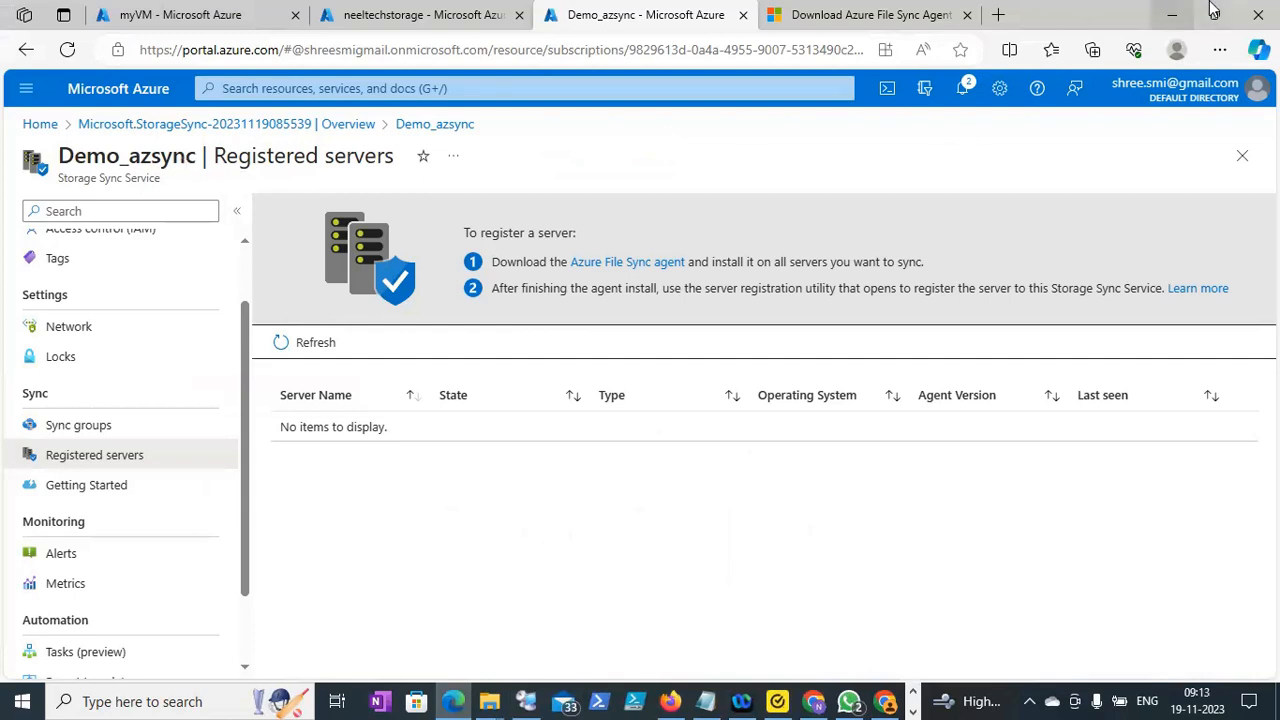
left_click(1172, 14)
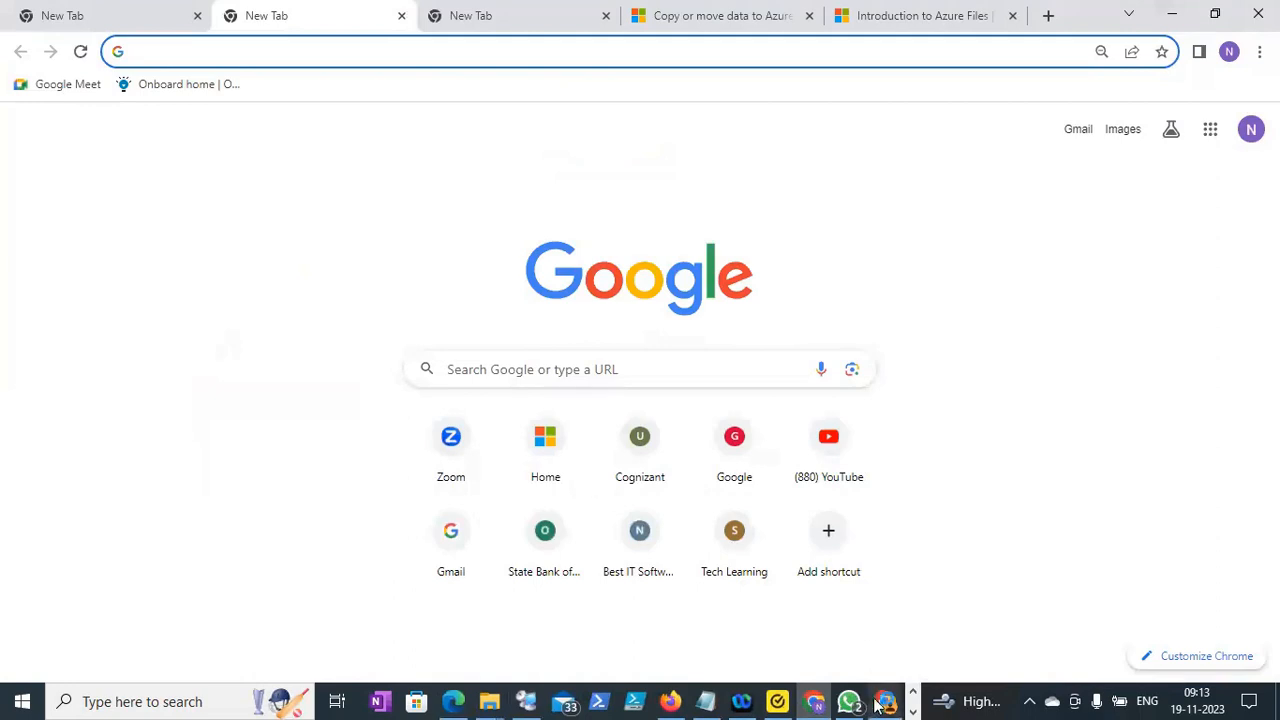
left_click(912, 711)
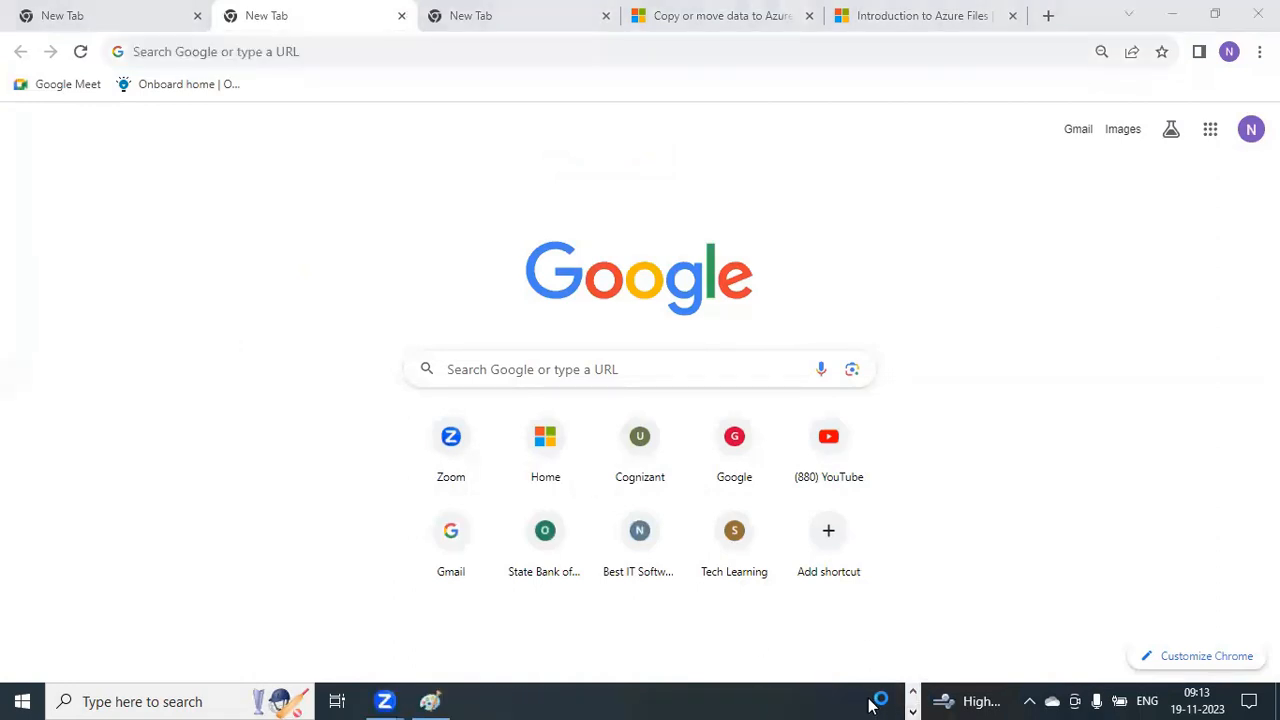
left_click(912, 690)
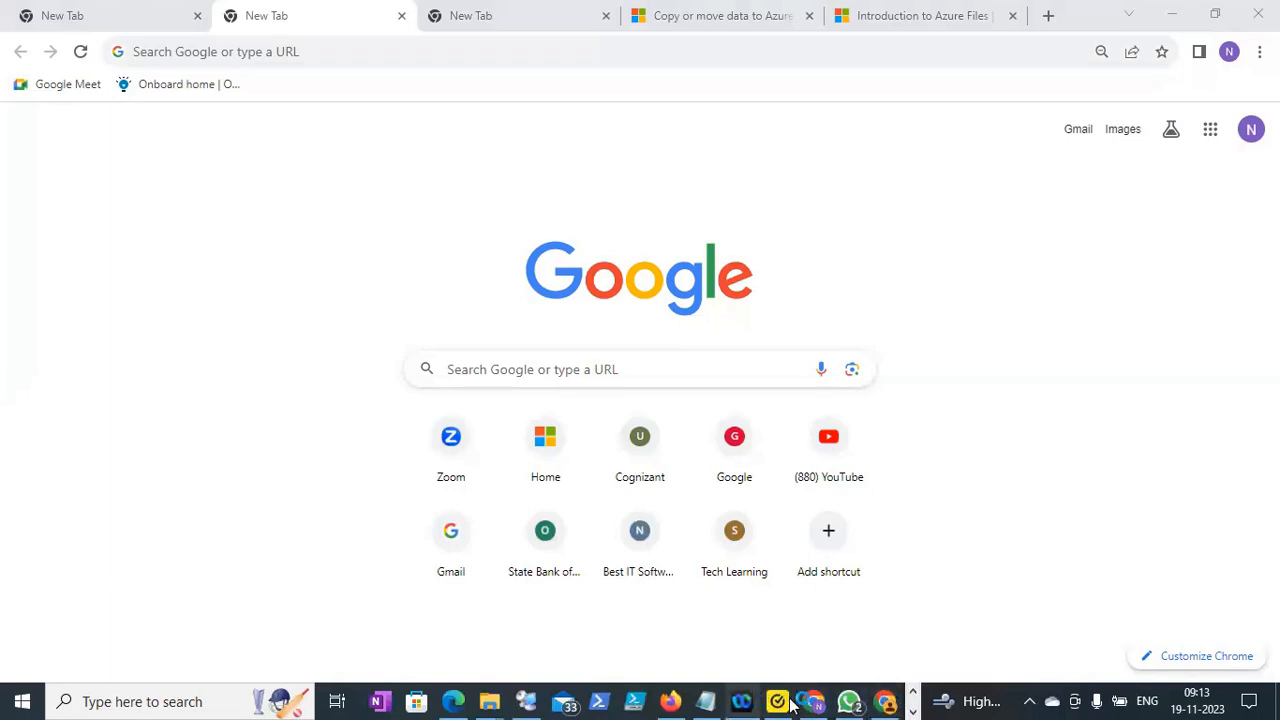
mouse_move(536, 705)
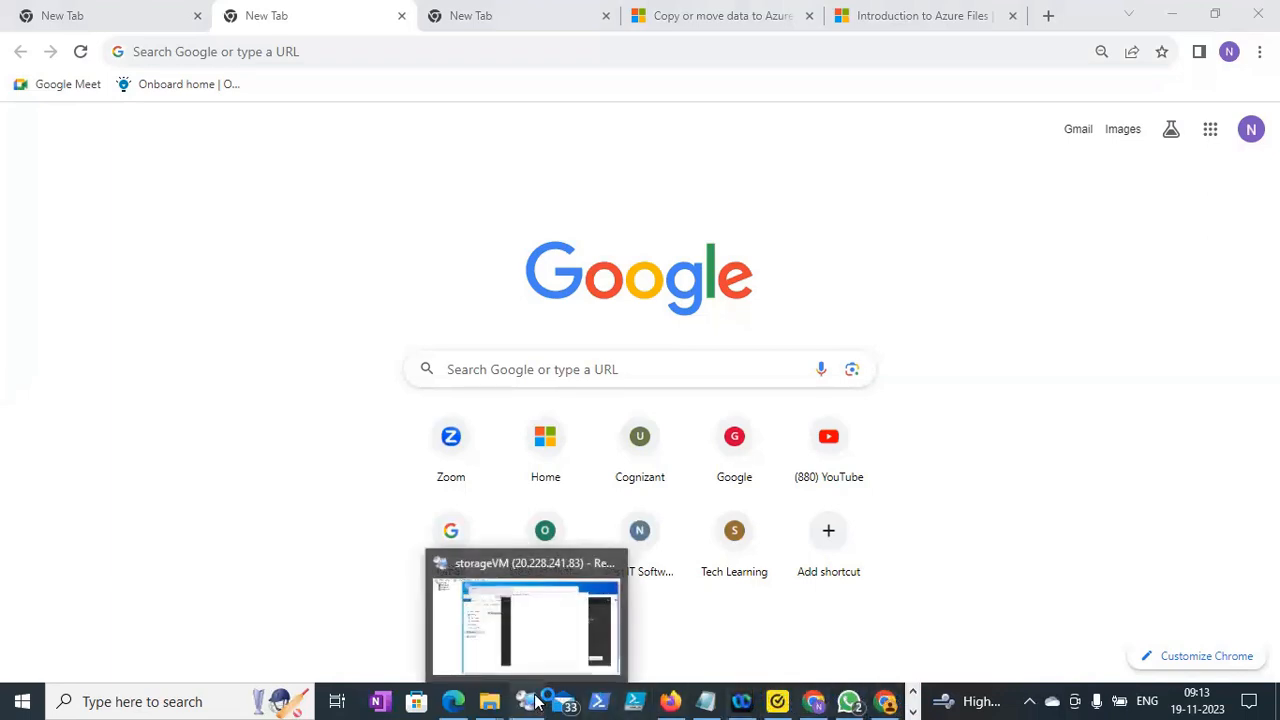
left_click(540, 660)
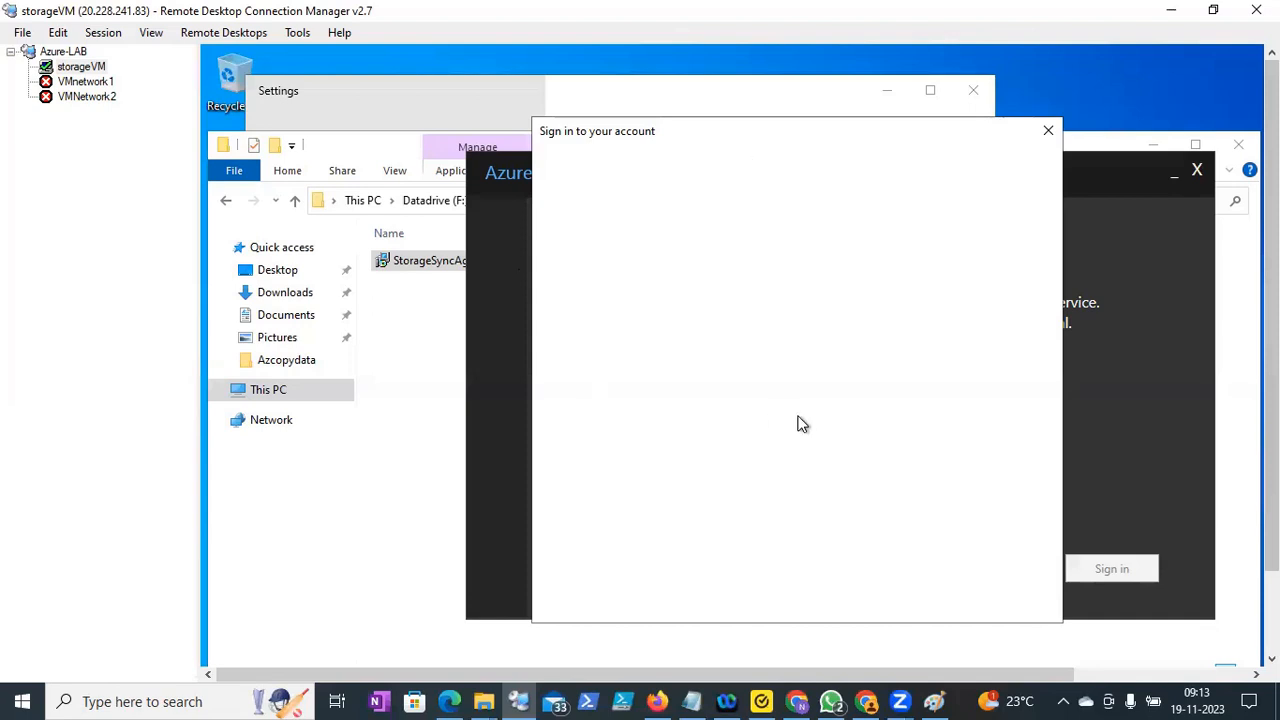
Shift the blank account sign-in window aside, launch Internet Explorer on storageVM, and postpone its recommended-settings setup
left_click_drag(762, 135, 709, 114)
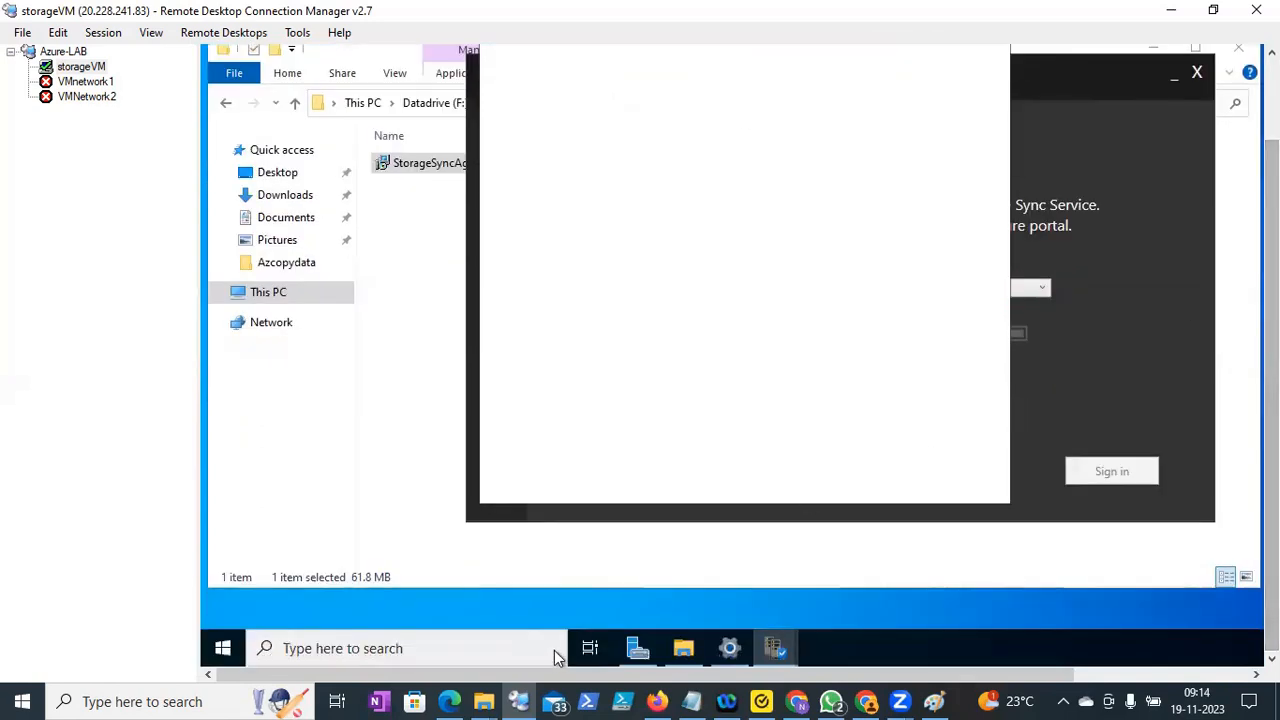
left_click(348, 648)
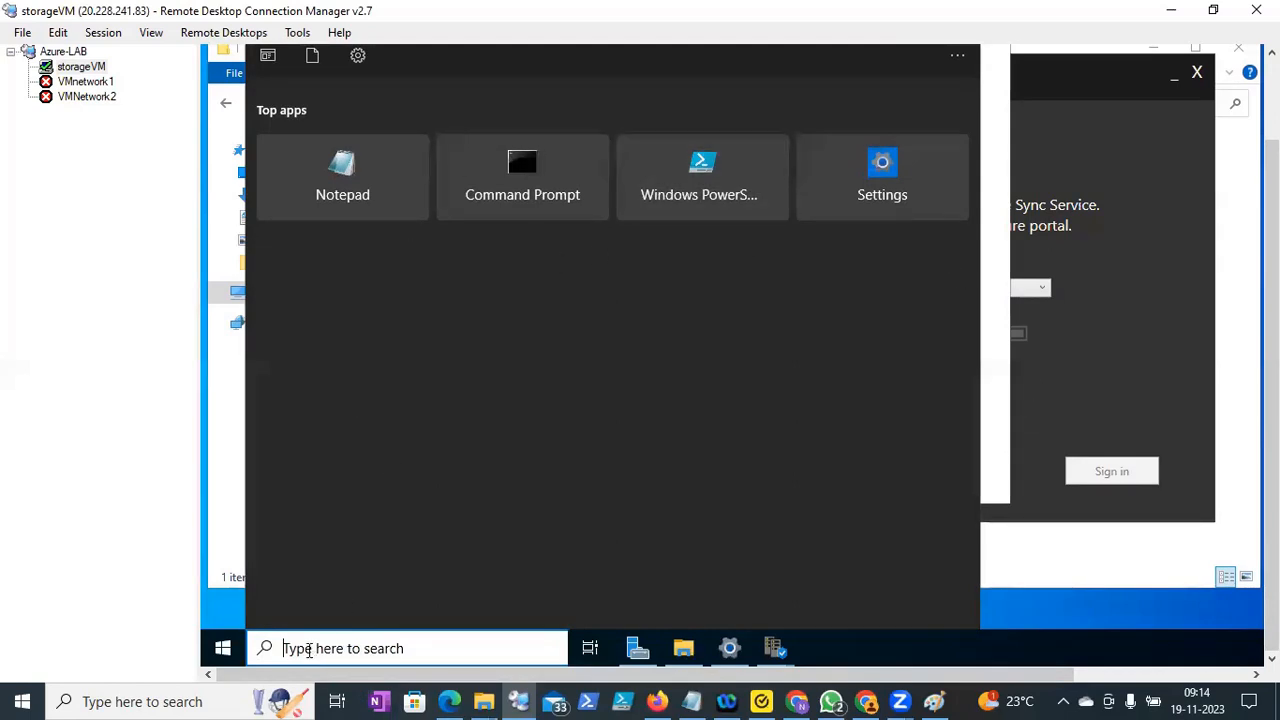
type("expl")
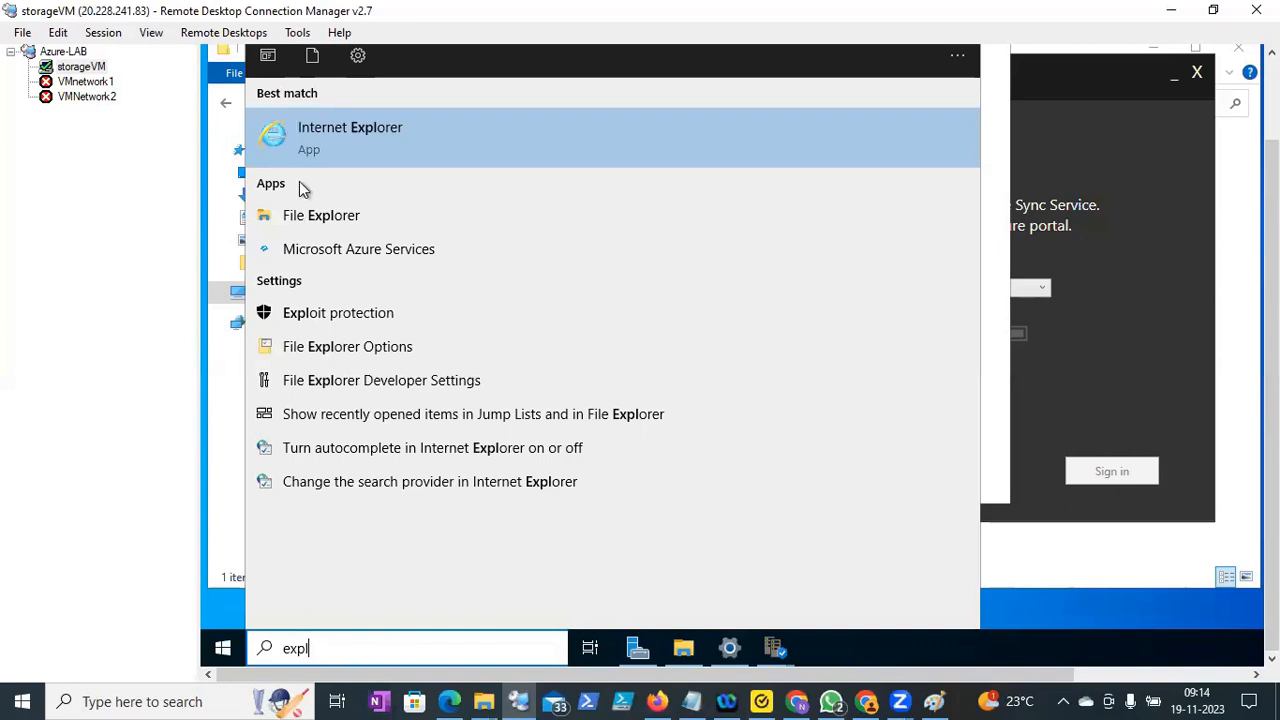
left_click(327, 149)
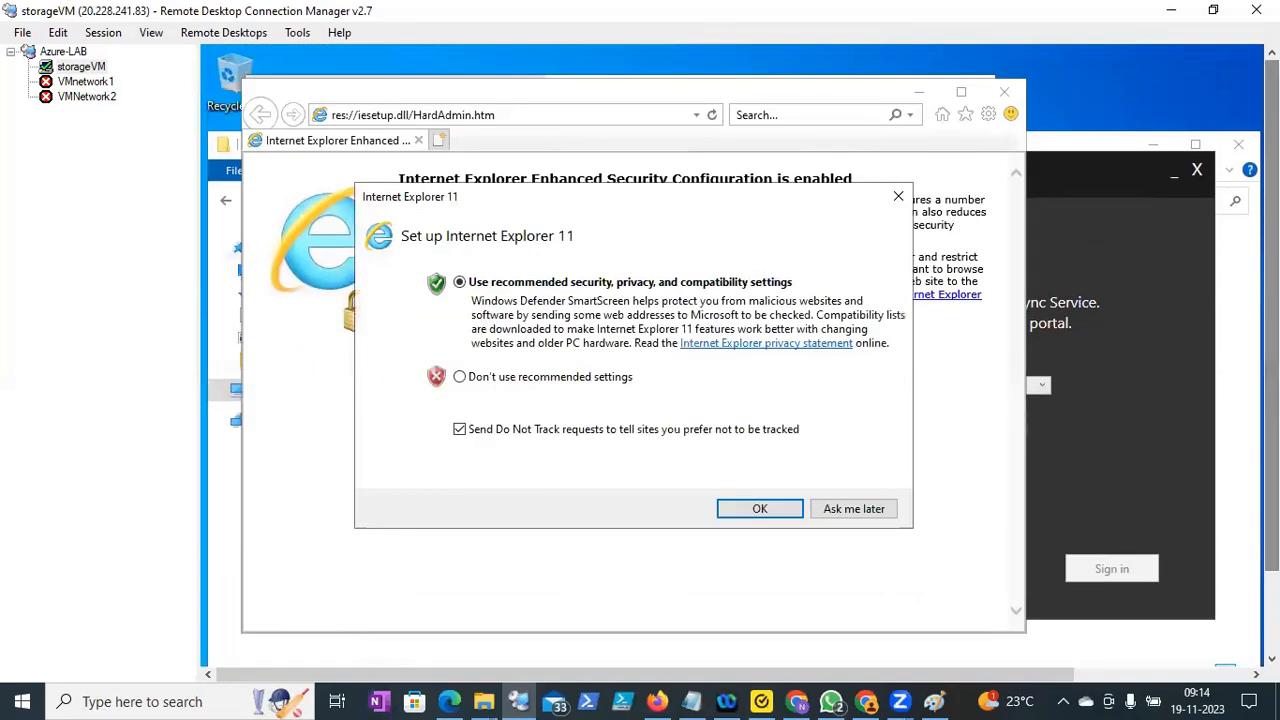
left_click(869, 511)
Turn off IE Enhanced Security Configuration for both Administrators and Users in Server Manager's Local Server properties
left_click_drag(1271, 330, 1271, 418)
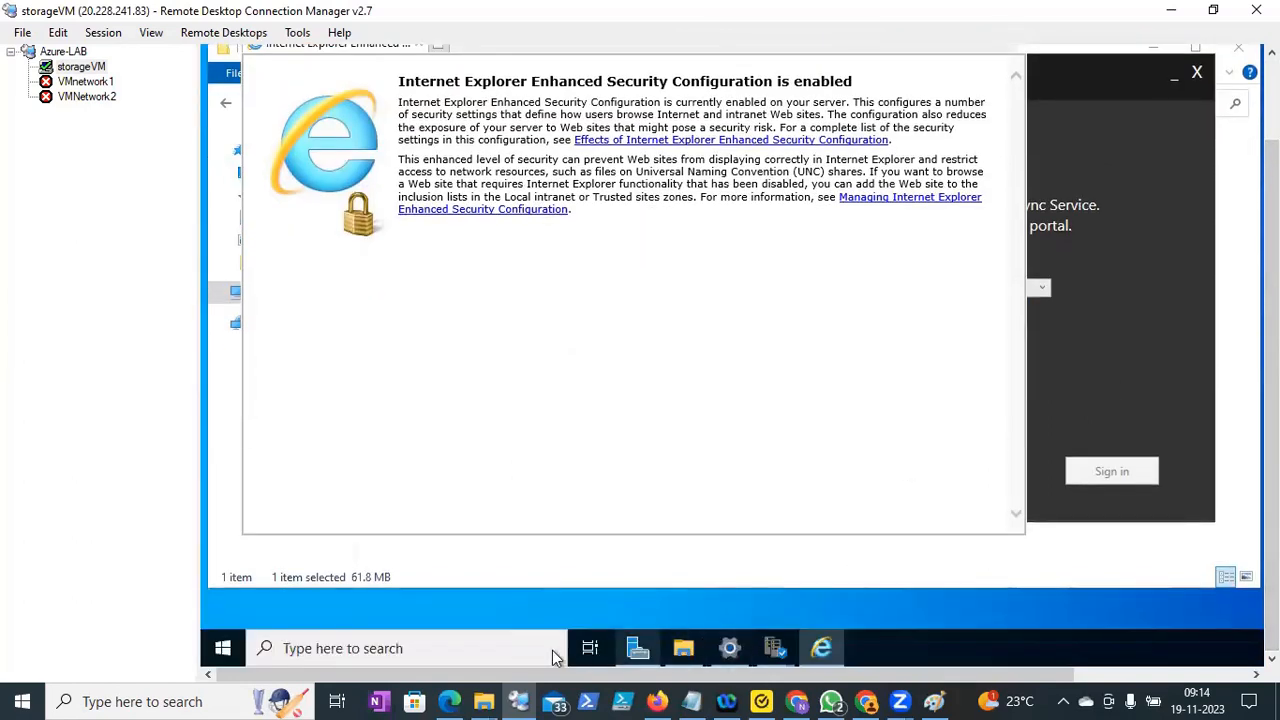
left_click(627, 650)
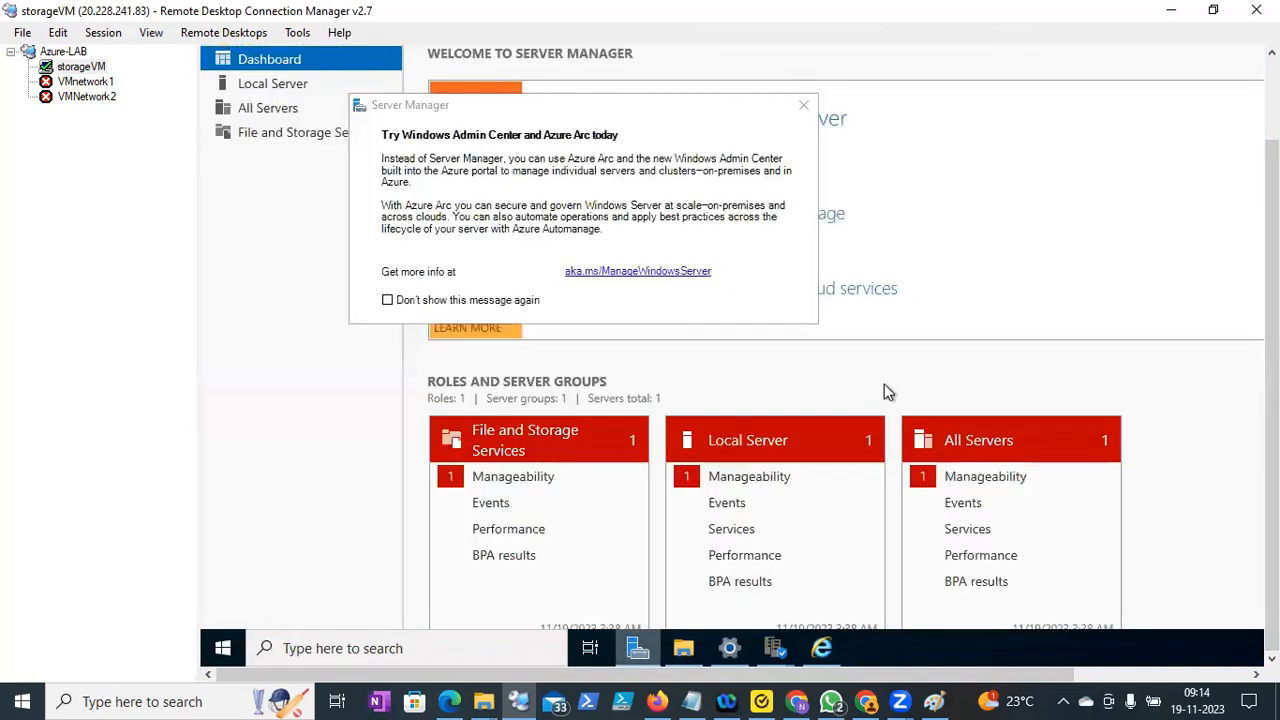
left_click(803, 105)
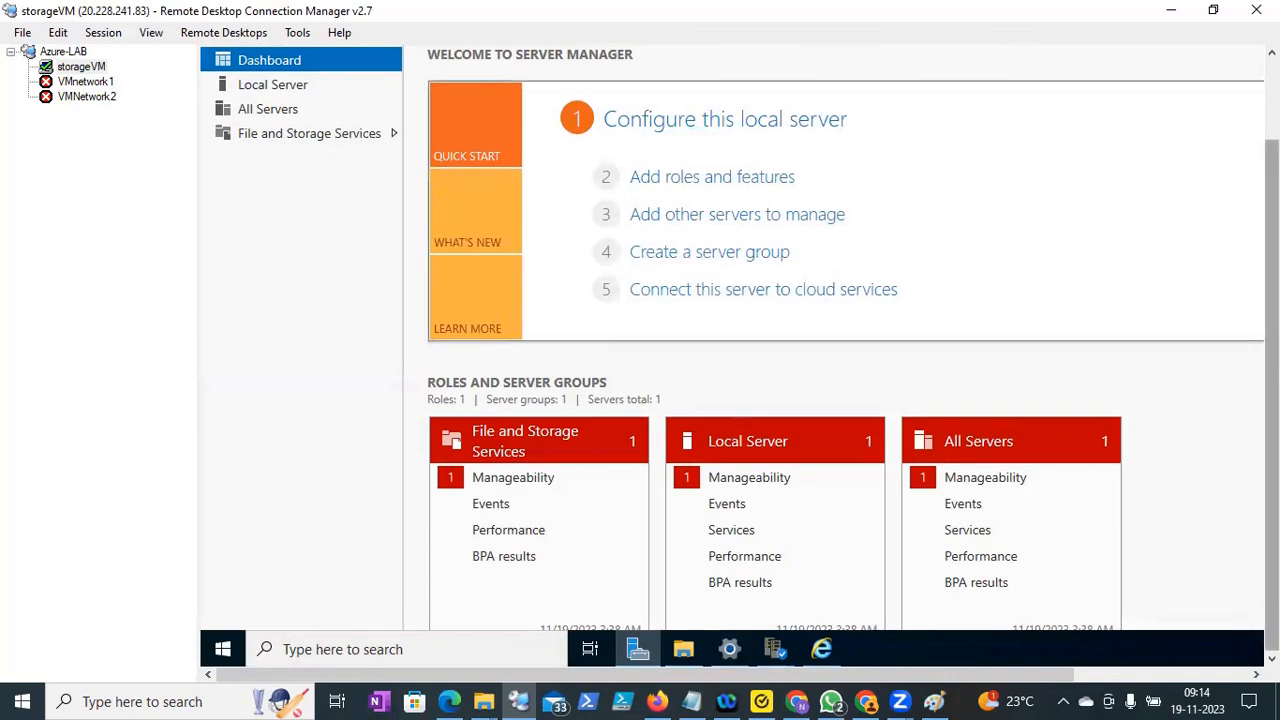
scroll(404, 147, "up", 2)
left_click(305, 185)
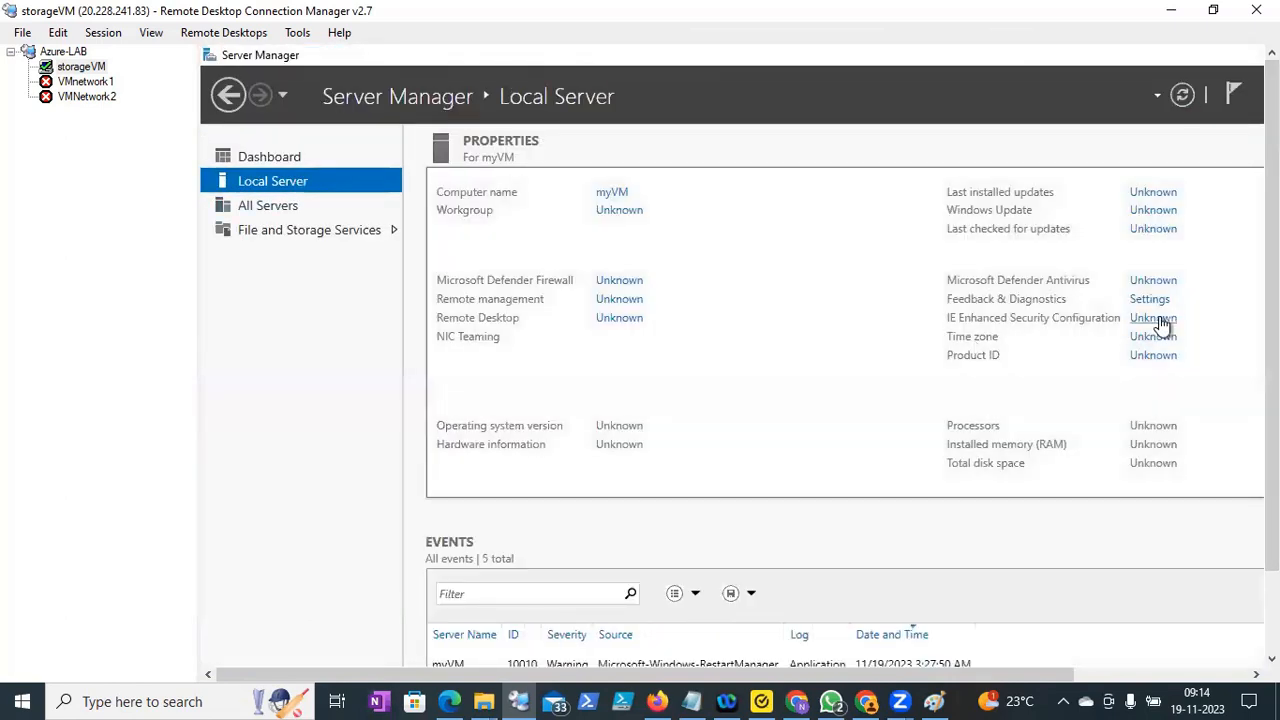
left_click(1158, 320)
left_click(732, 372)
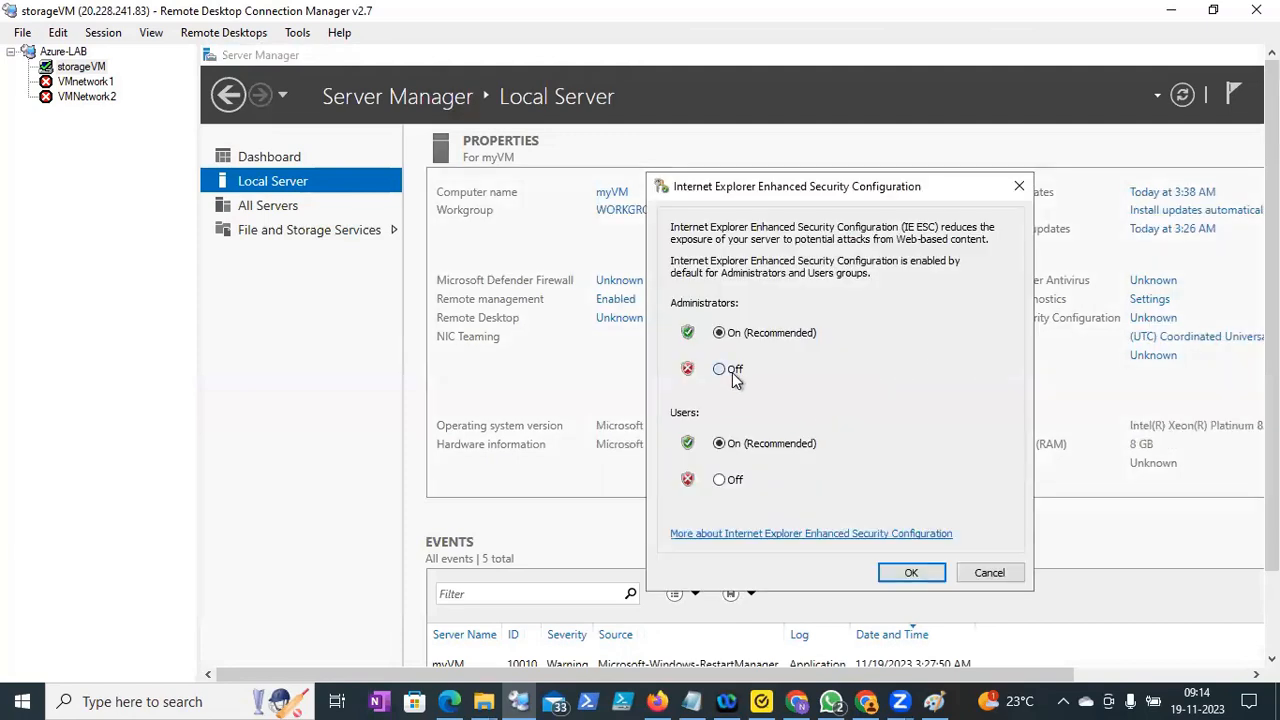
left_click(766, 489)
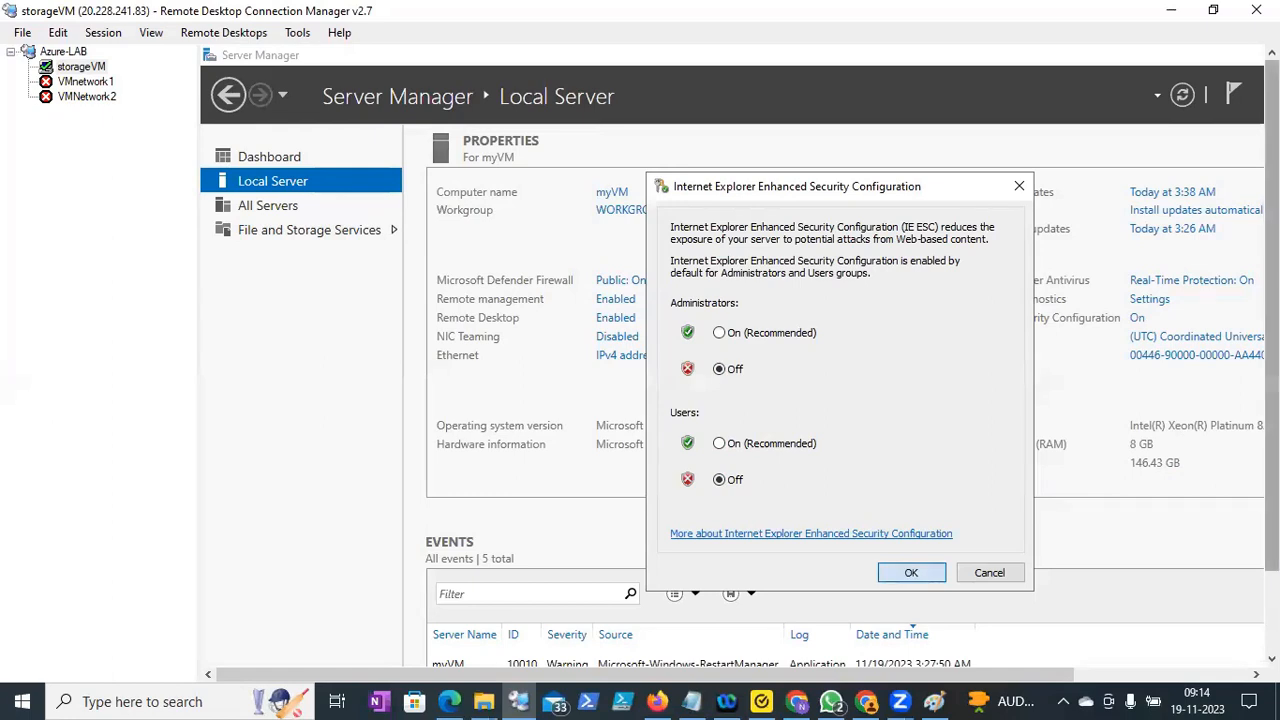
left_click(911, 572)
Test web access by loading google.com in Internet Explorer, dismissing the security block prompts
scroll(800, 500, "down", 2)
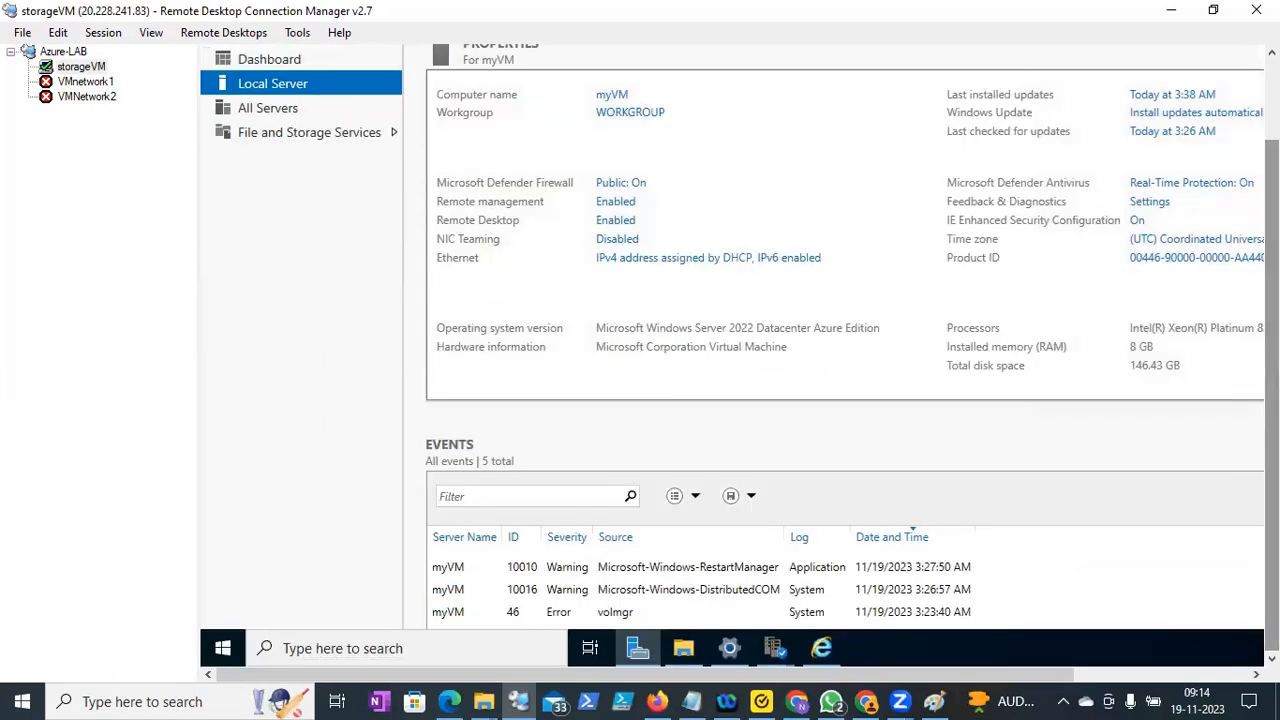
left_click(817, 650)
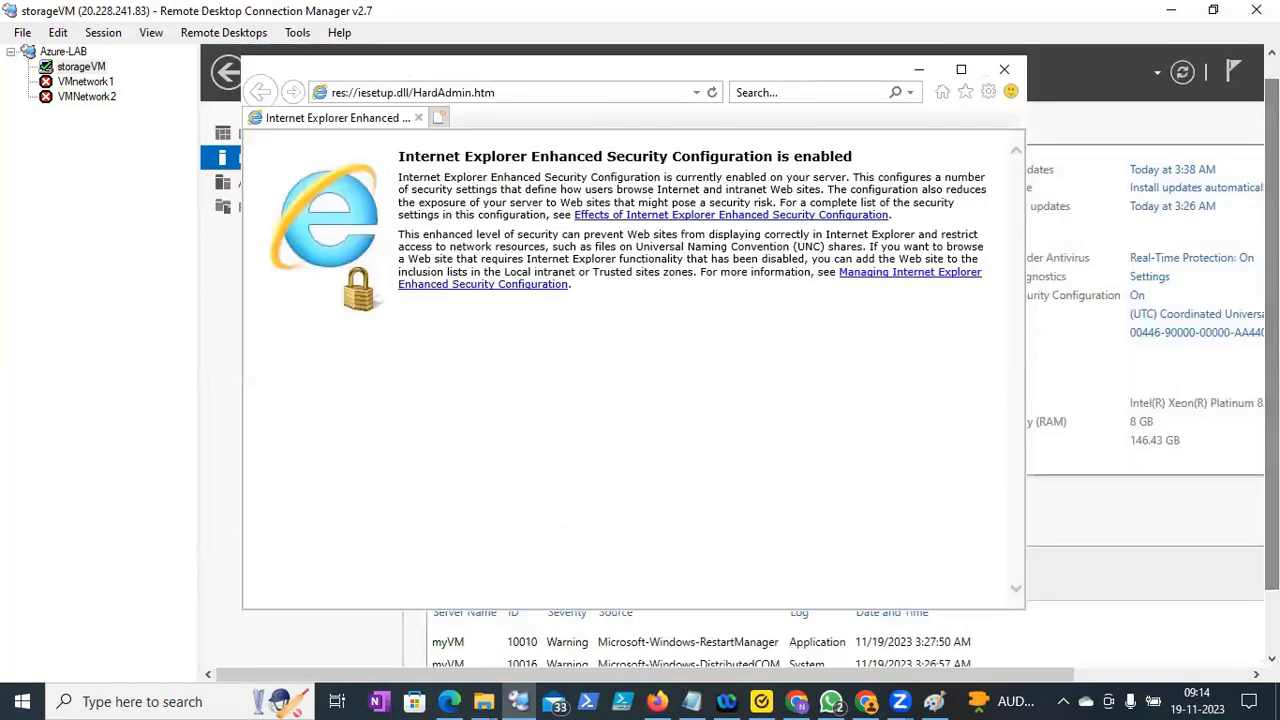
left_click(443, 92)
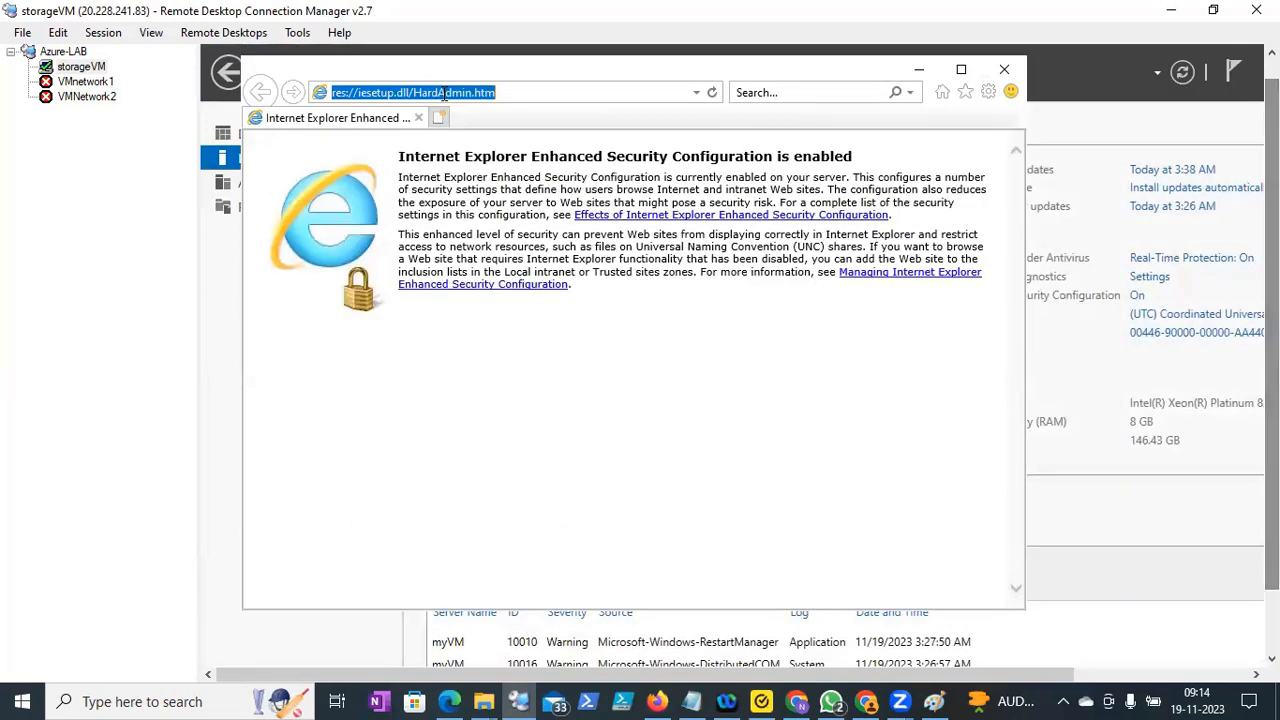
type("google")
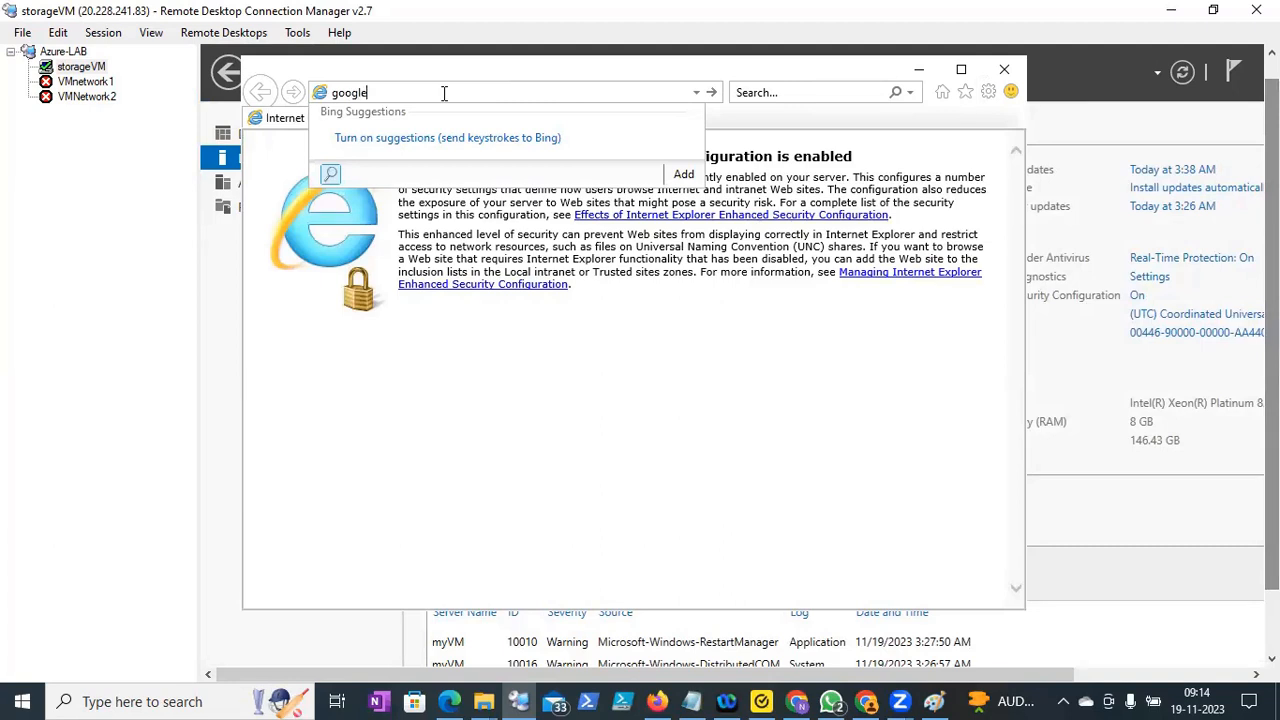
key("Return")
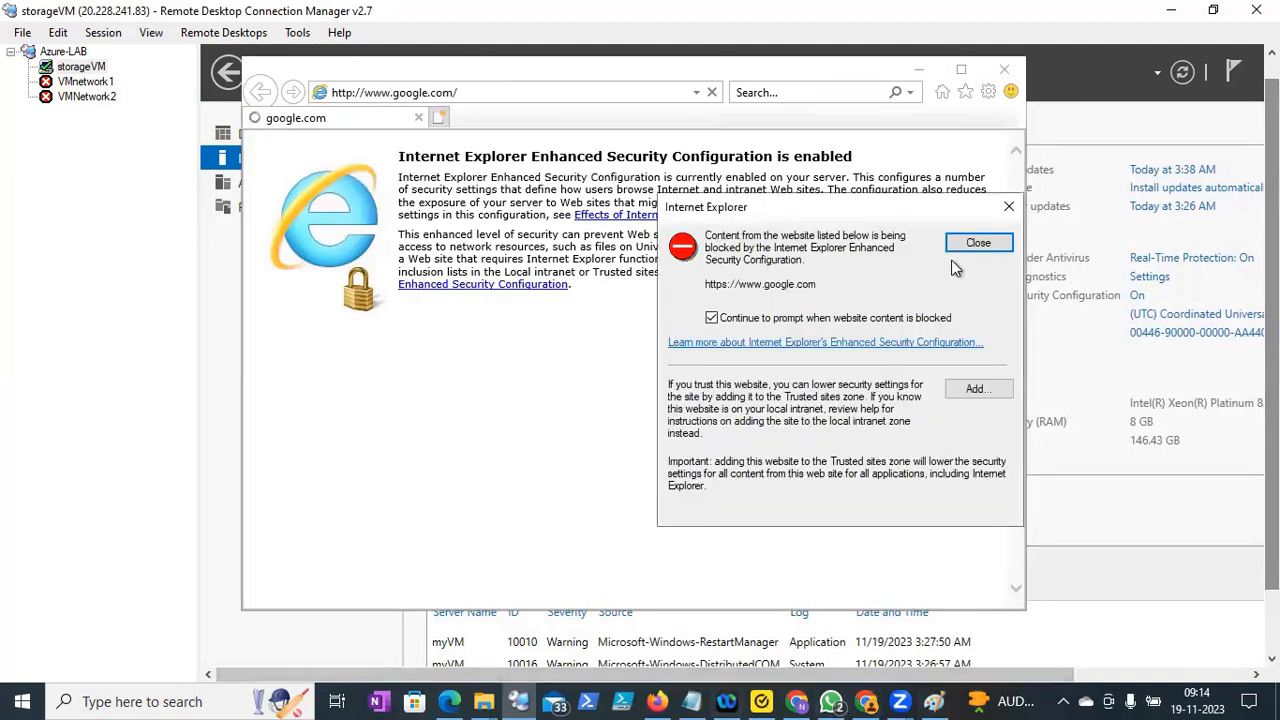
left_click(962, 246)
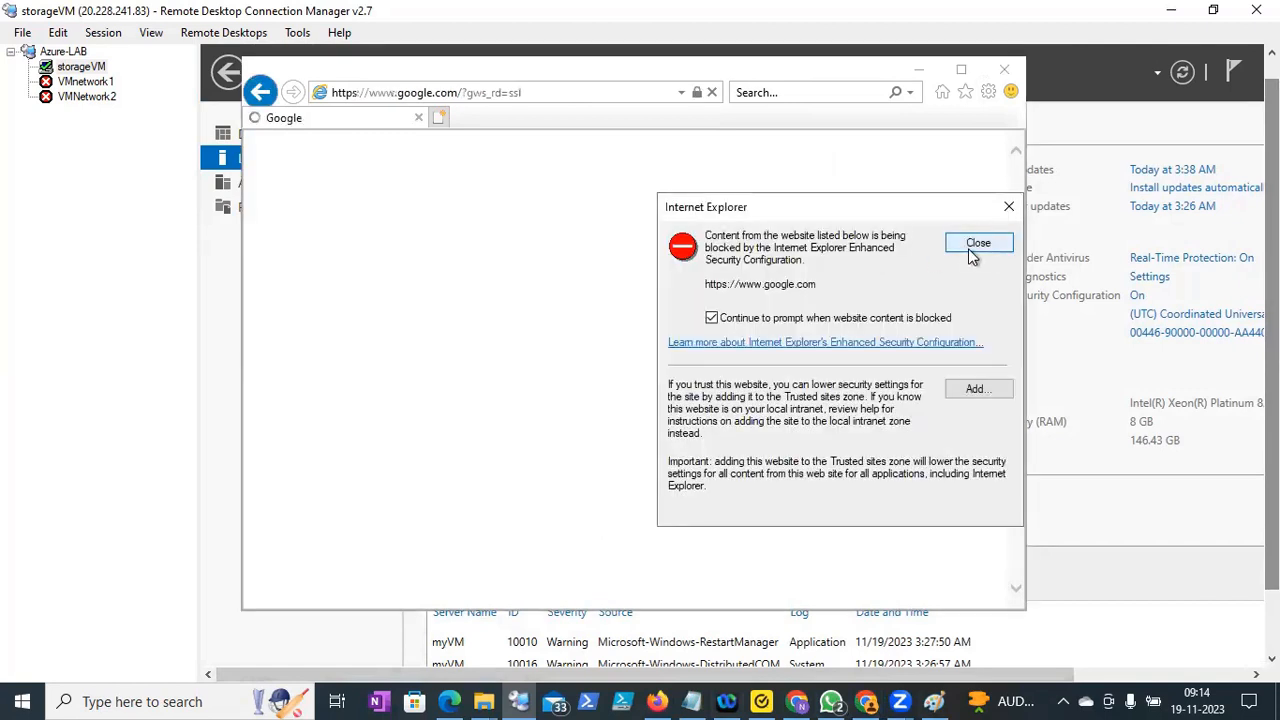
left_click(968, 248)
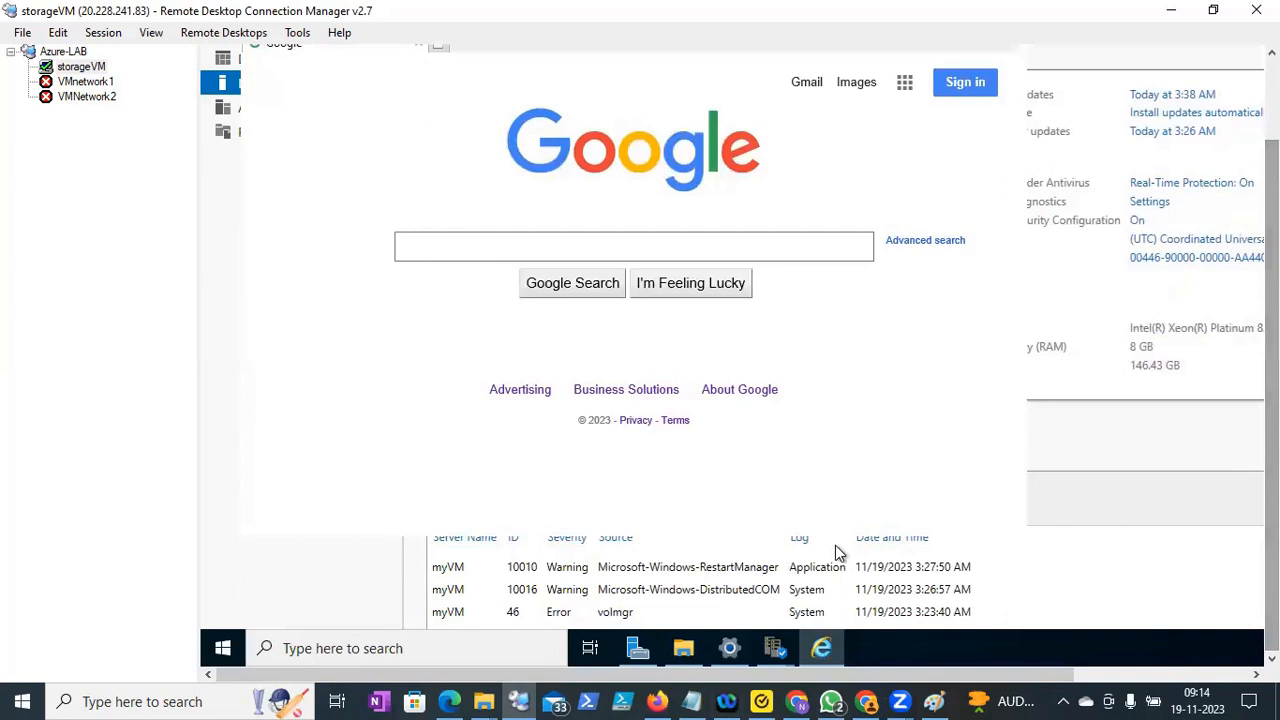
Cancel the blank account sign-in window and restart the sign-in from Azure File Sync Server Registration
mouse_move(775, 652)
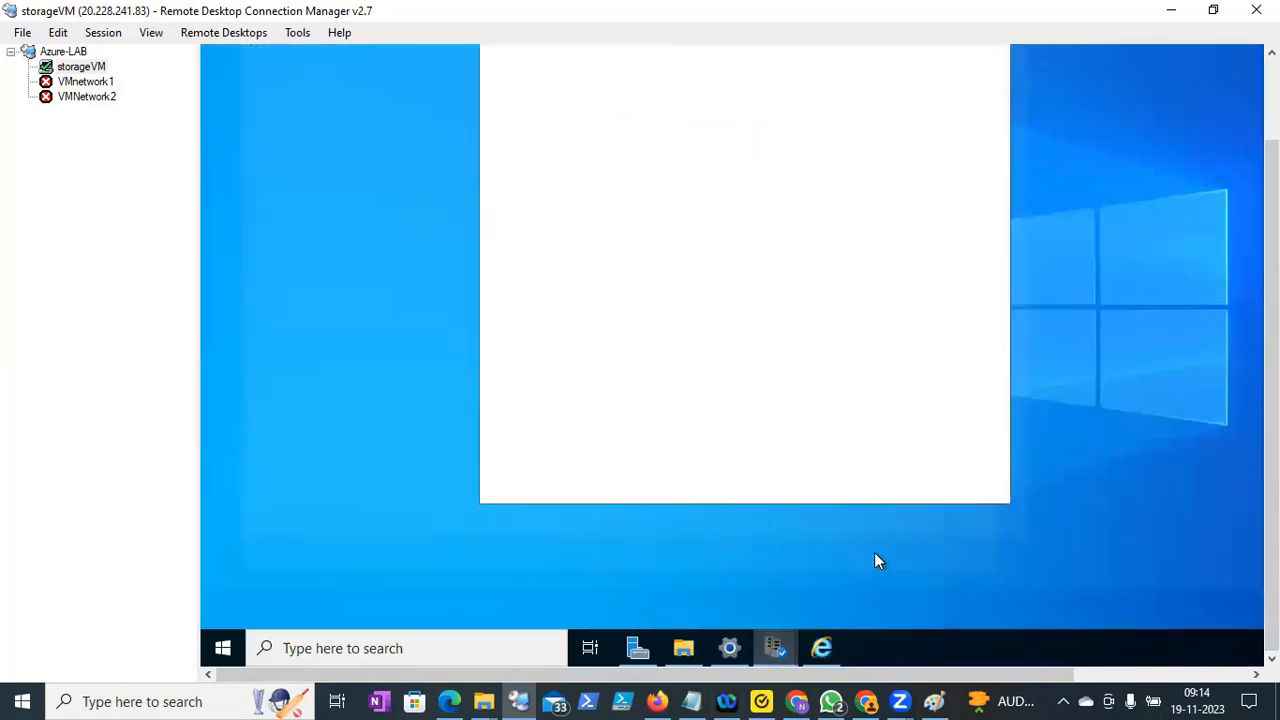
left_click(876, 556)
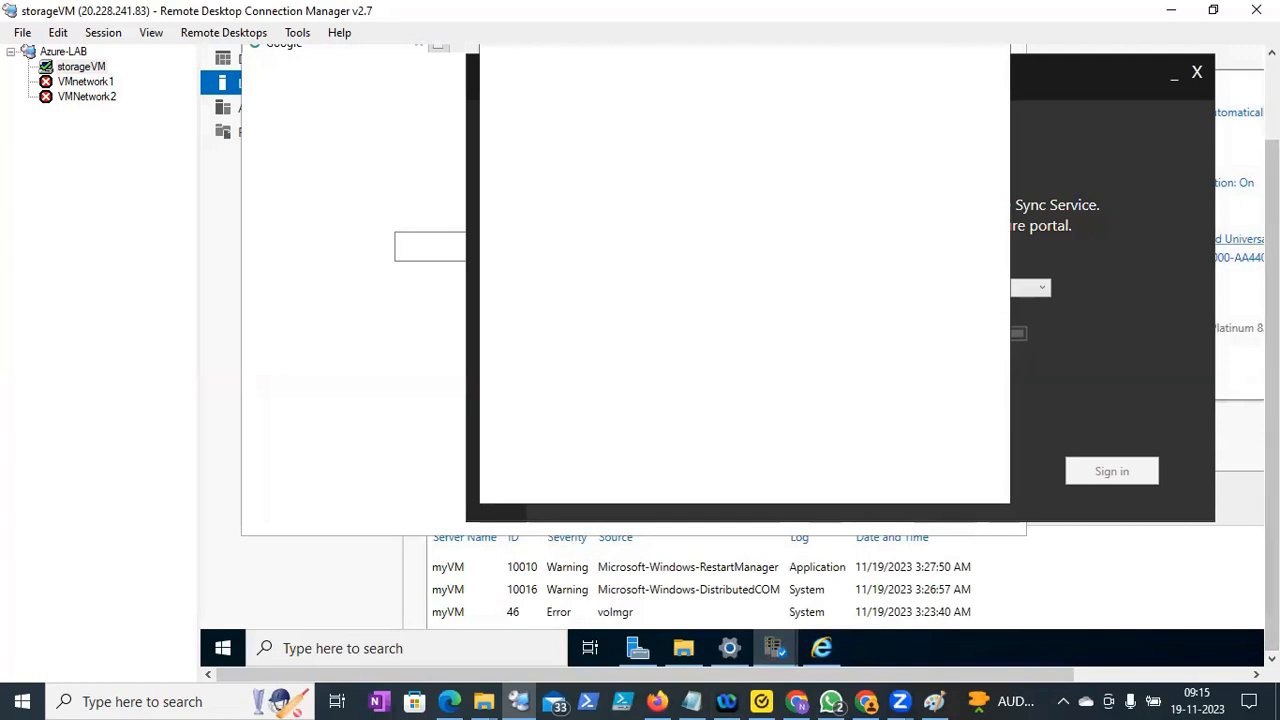
left_click_drag(1272, 400, 1272, 316)
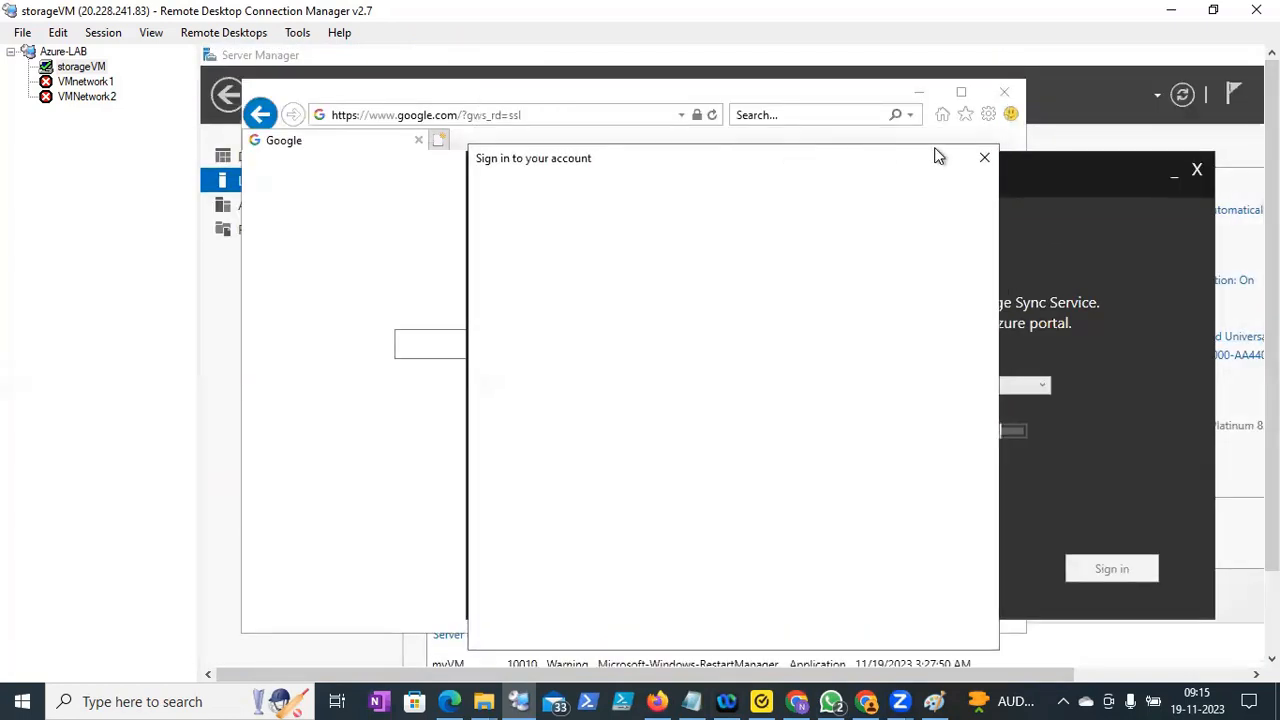
left_click(985, 159)
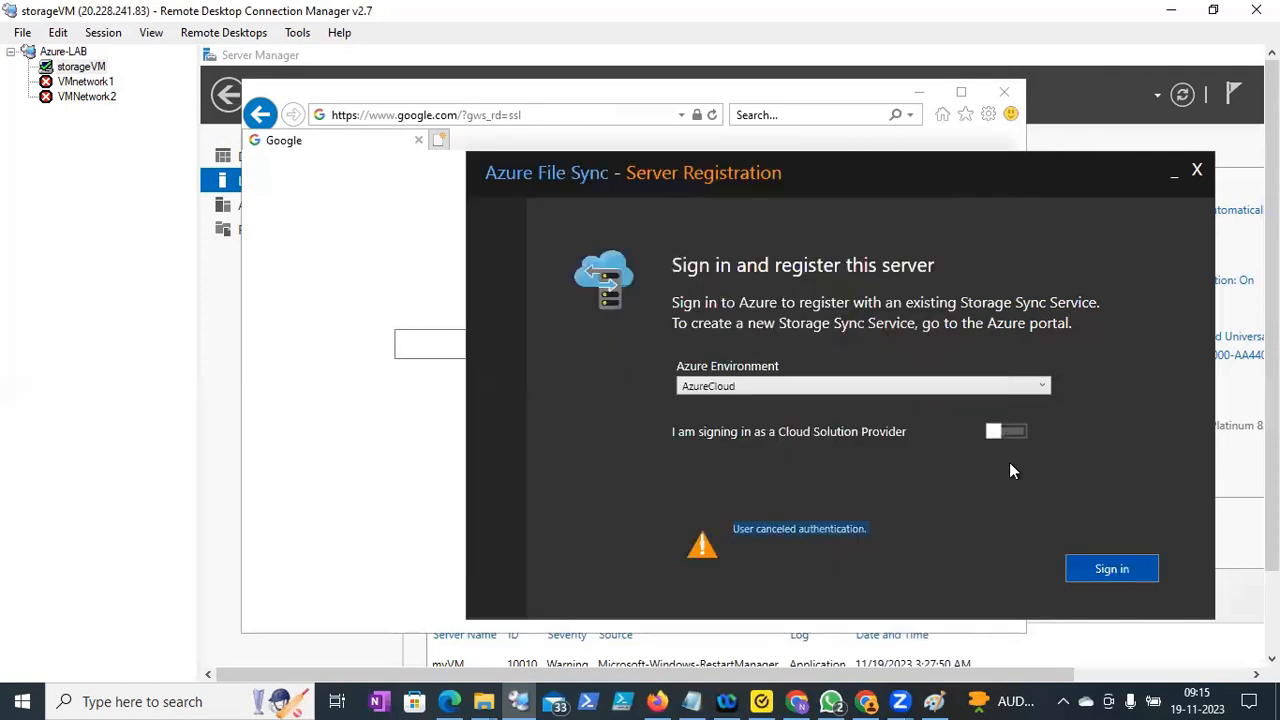
left_click(1088, 562)
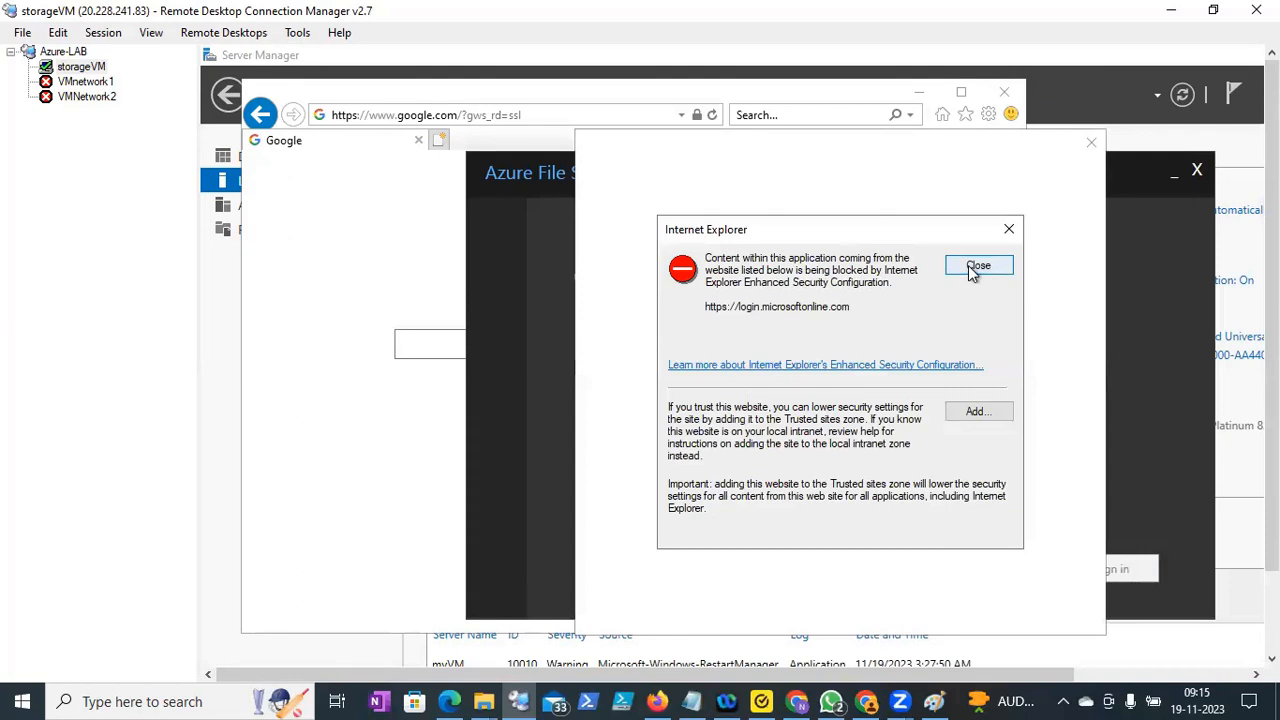
left_click(972, 408)
left_click(979, 370)
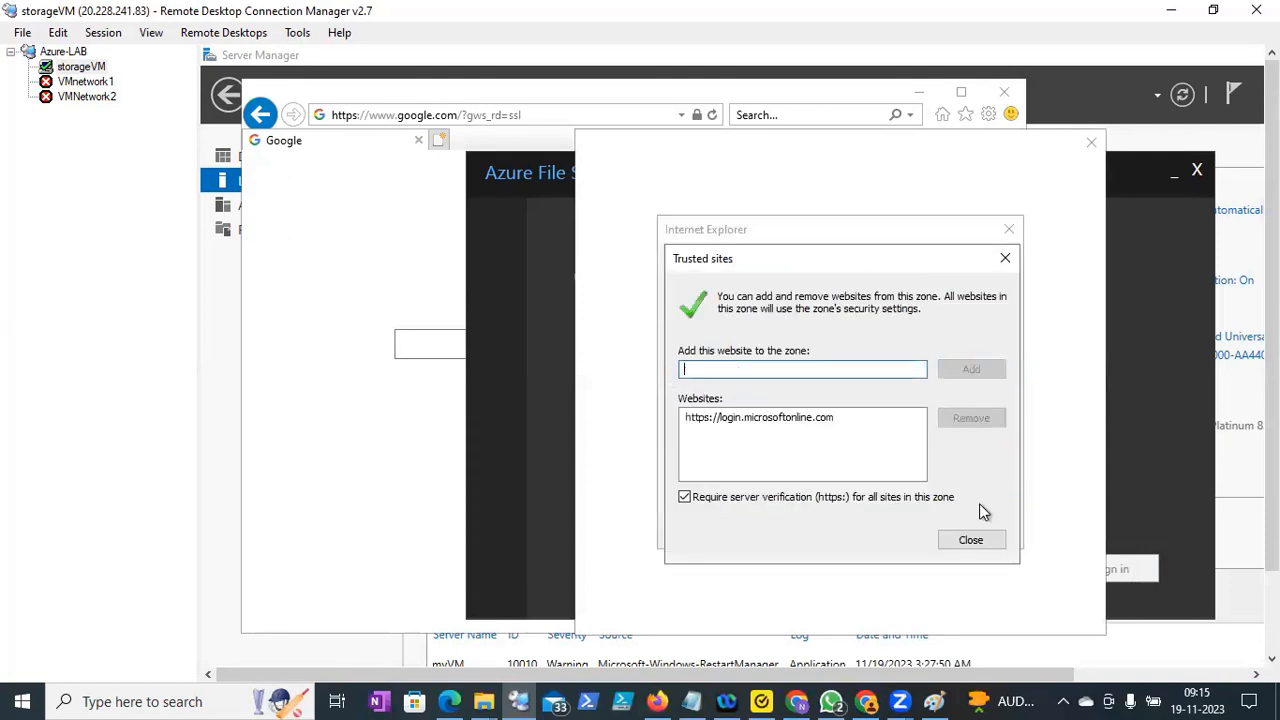
left_click(966, 541)
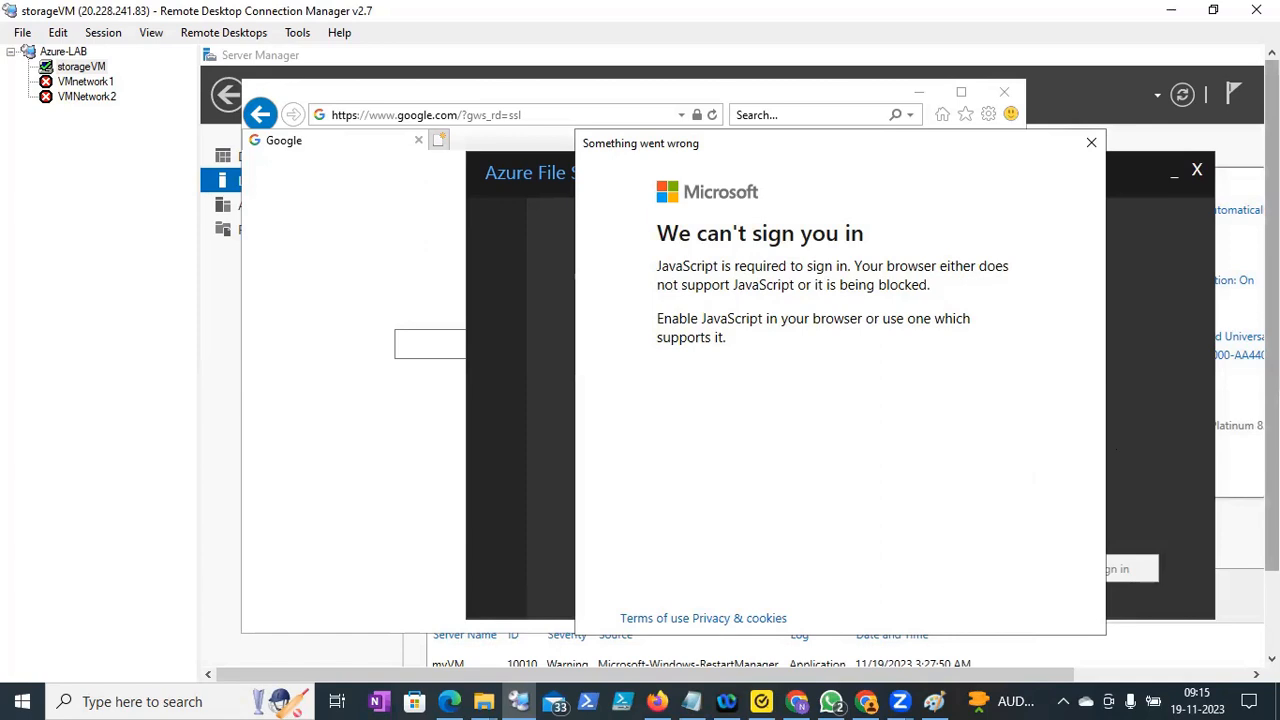
scroll(1272, 330, "down", 1)
scroll(988, 451, "down", 2)
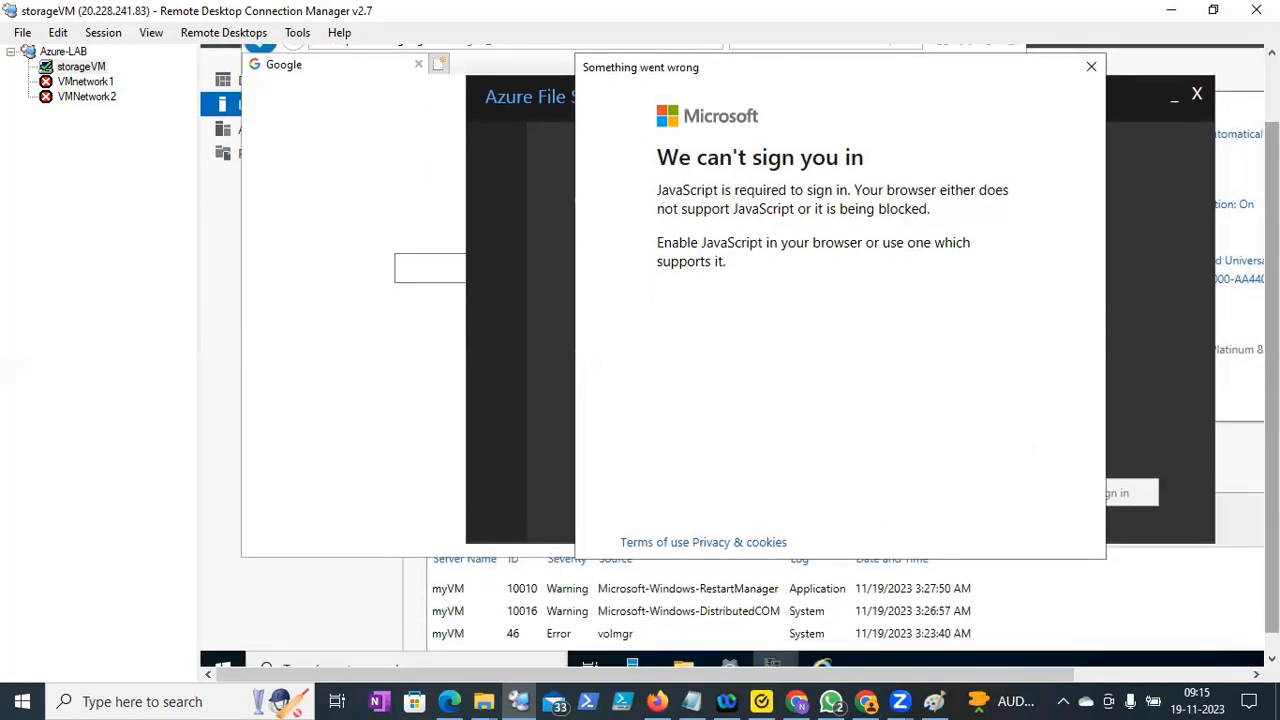
scroll(757, 337, "up", 3)
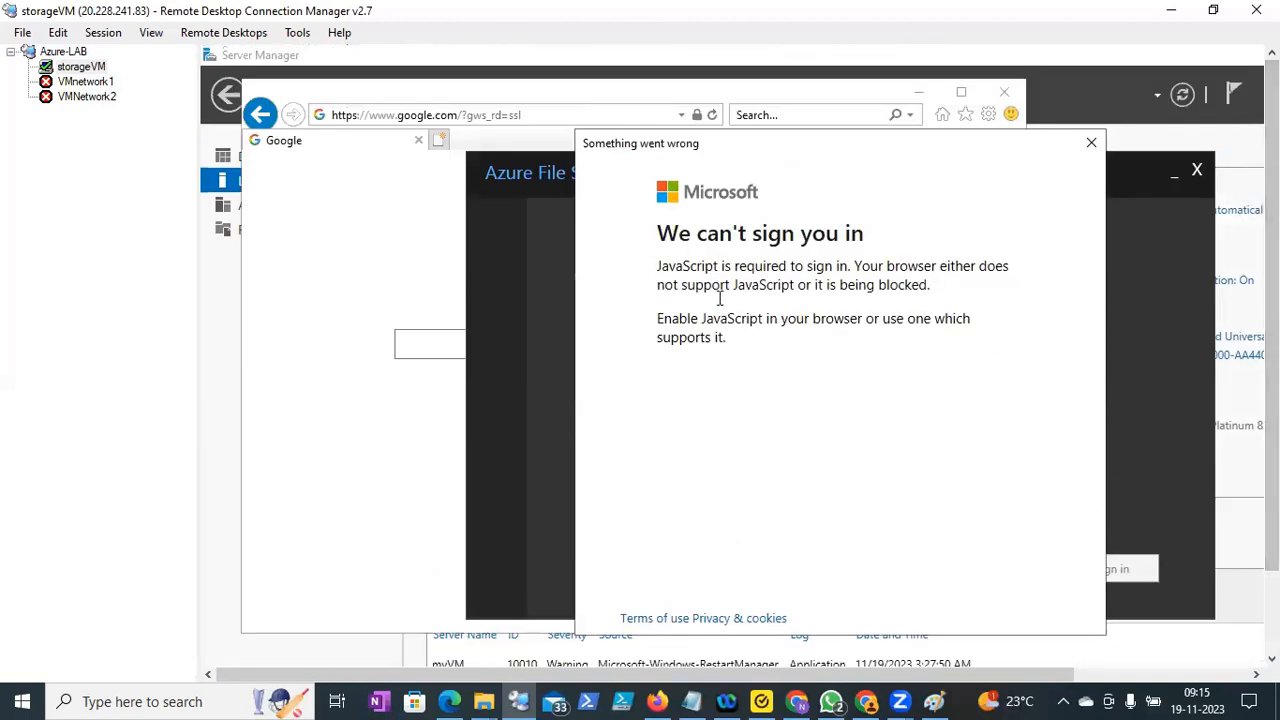